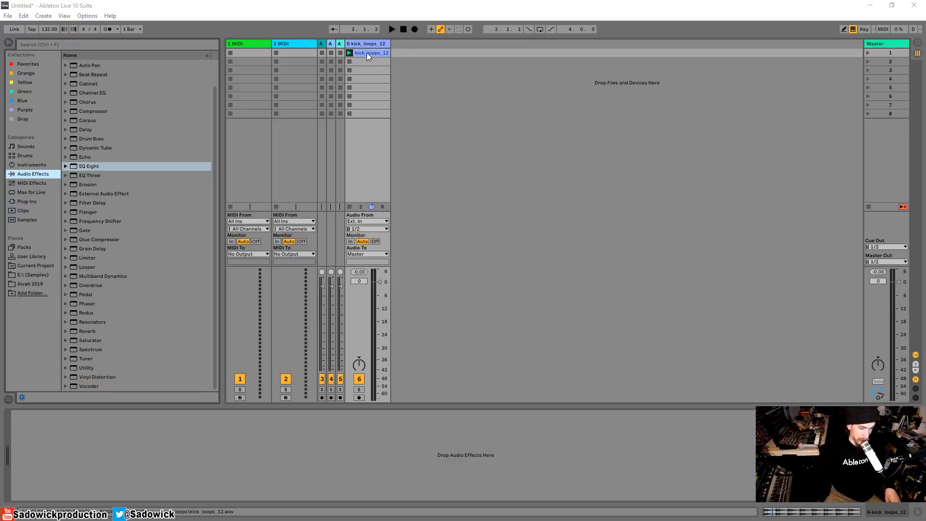
Audition the kick_loops_12 clip briefly, and open its waveform in an enlarged sample view.
click(349, 53)
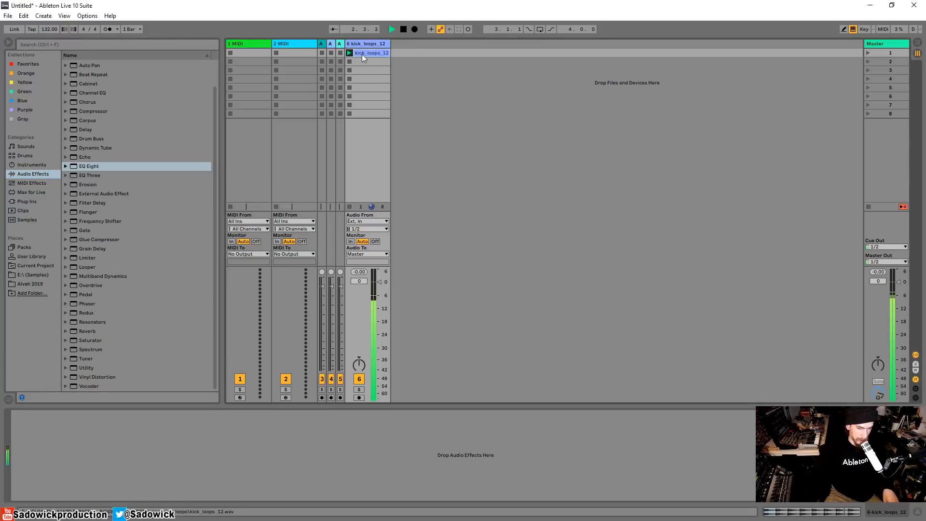
key(space)
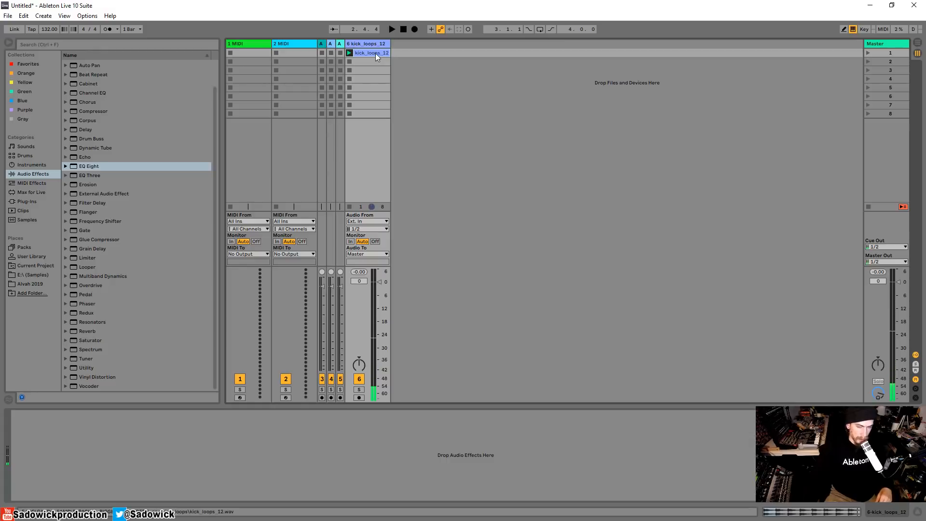
double_click(368, 52)
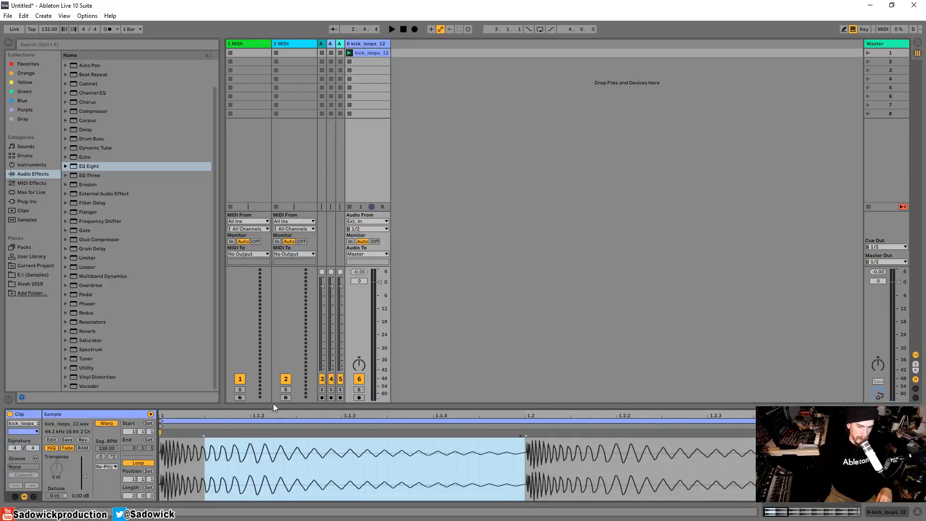
drag(273, 404, 273, 184)
click(273, 302)
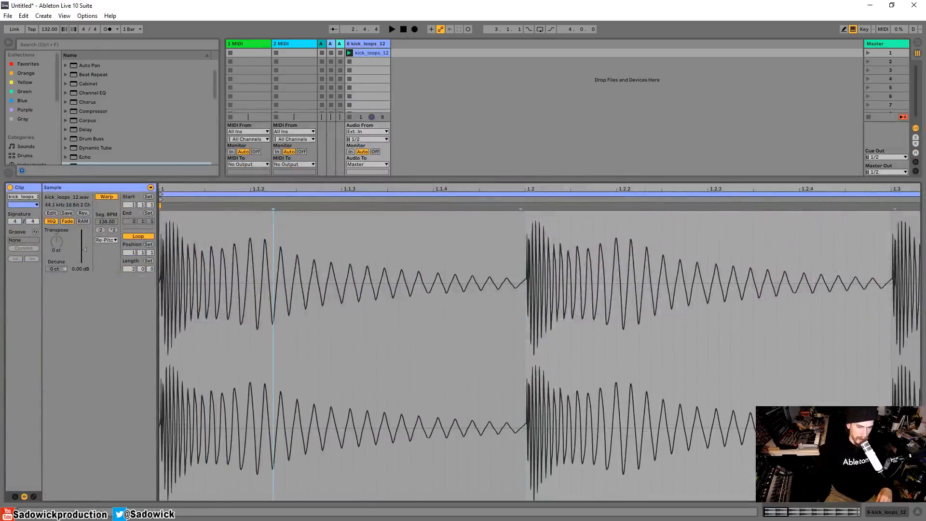
Examine the first kick's waveform by highlighting its initial attack and its body, and shrink the sample view again.
mouse_move(160, 189)
mouse_down()
mouse_move(160, 212)
mouse_move(159, 189)
mouse_up()
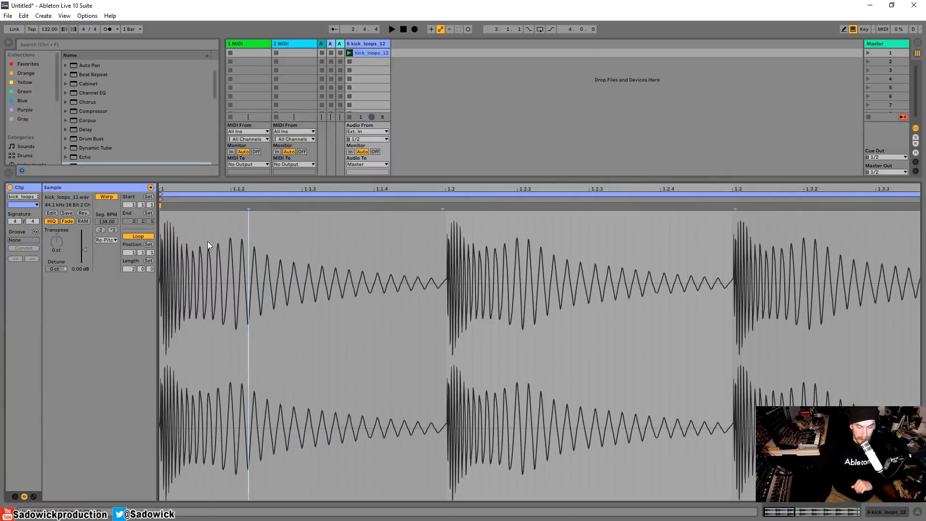
mouse_move(204, 240)
mouse_down()
mouse_move(159, 244)
mouse_move(302, 241)
mouse_up()
drag(206, 256, 186, 263)
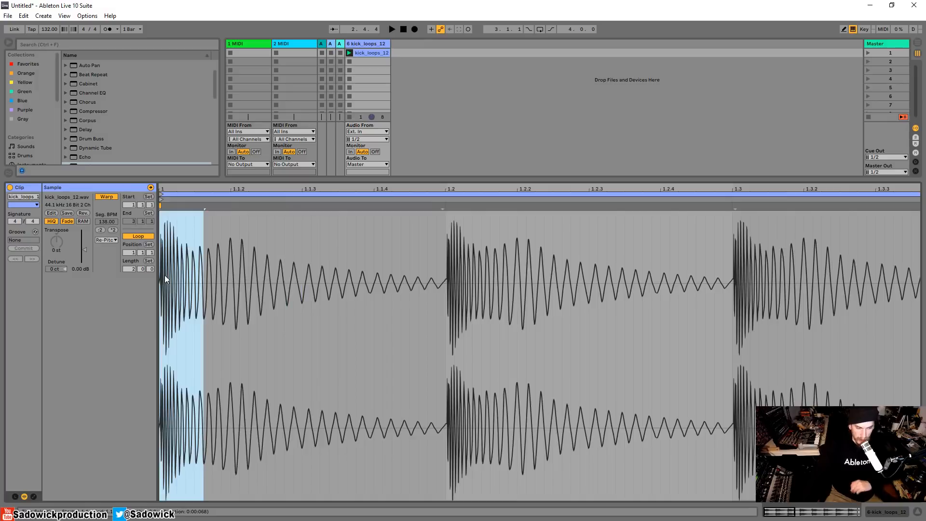
drag(203, 274, 257, 275)
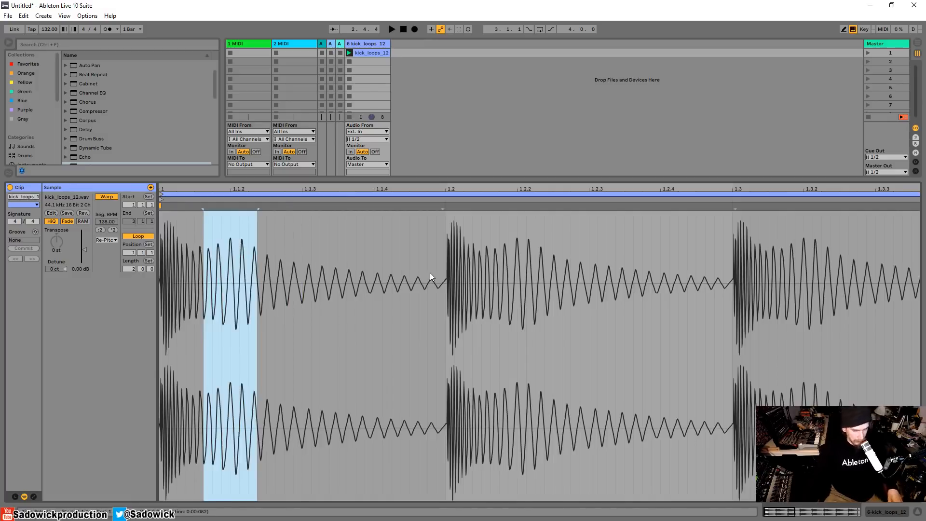
click(222, 270)
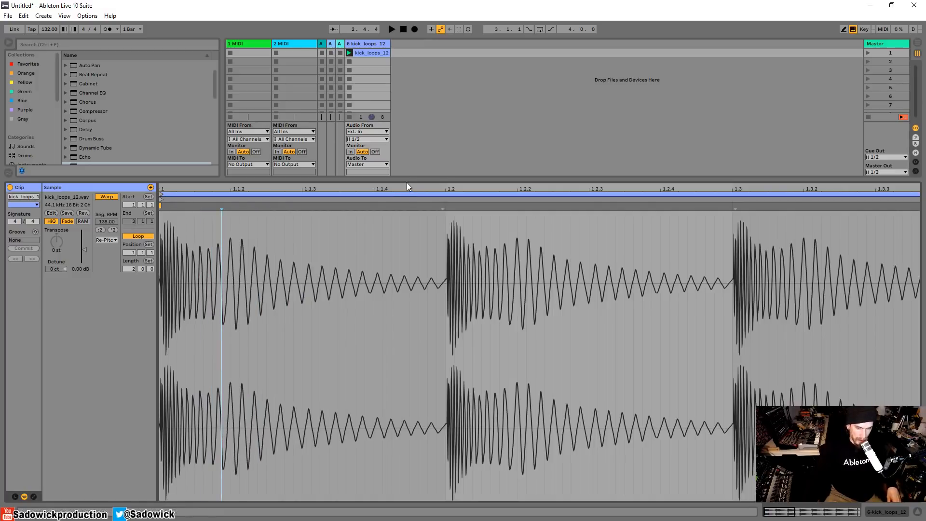
drag(407, 181, 416, 404)
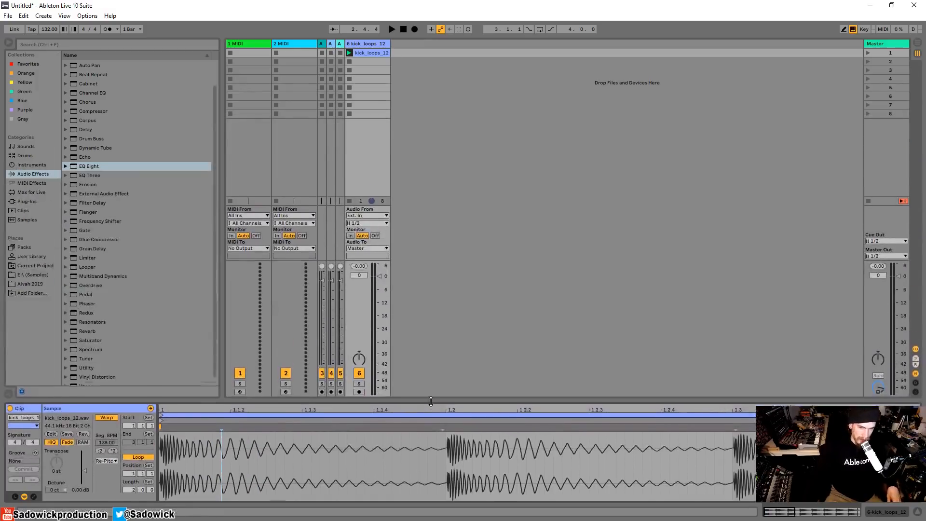
Add a Gate to the kick_loops_12 track and set its threshold to -6.38 dB while the loop plays.
click(877, 512)
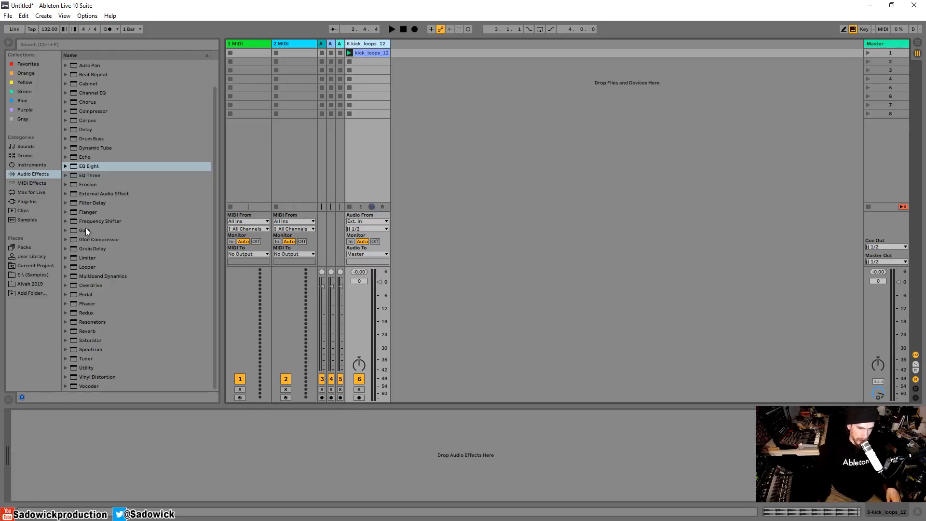
drag(86, 230, 86, 437)
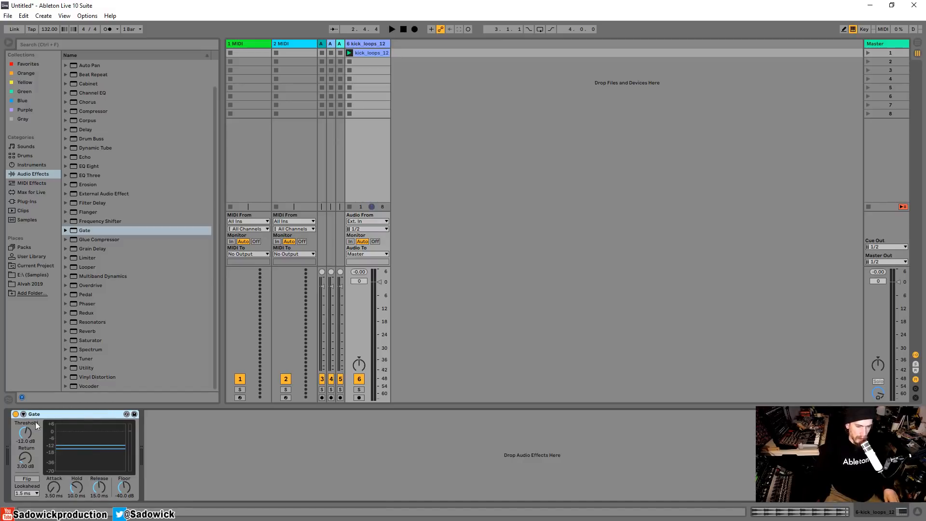
drag(25, 433, 25, 405)
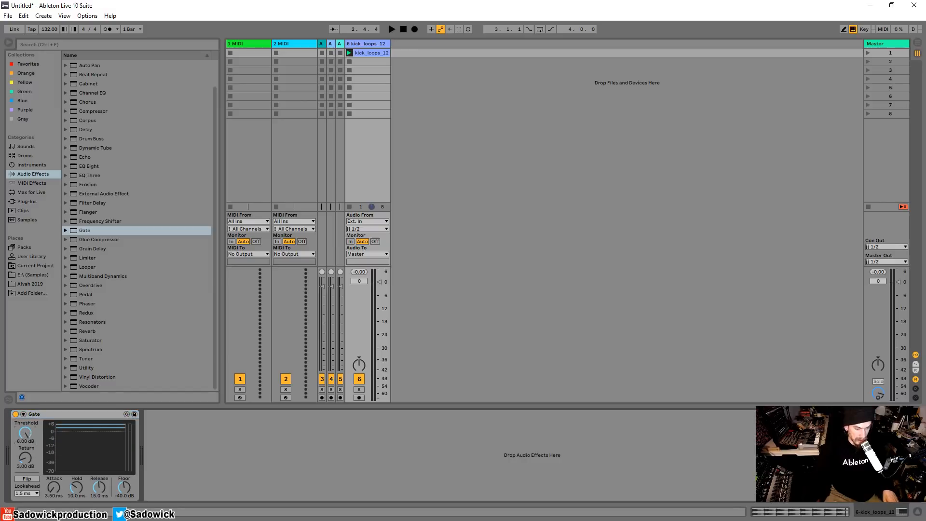
drag(28, 437, 29, 444)
key(space)
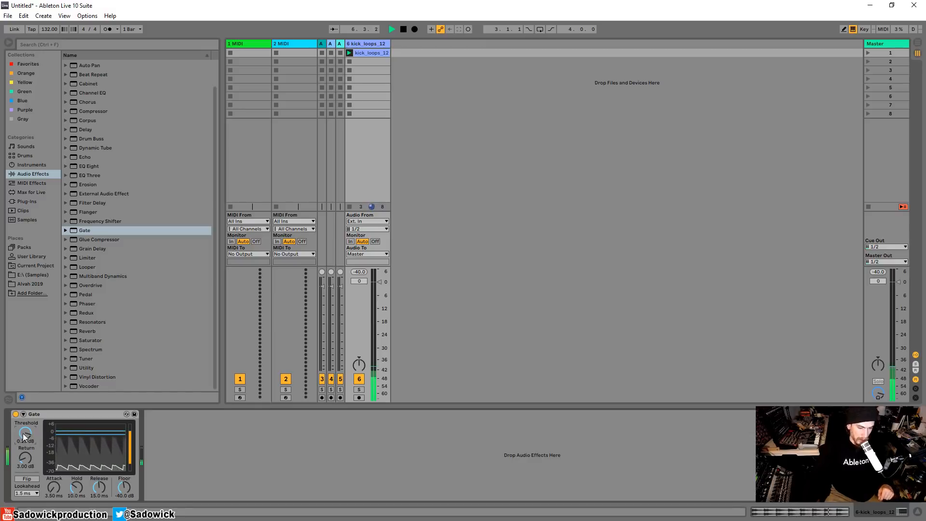
drag(23, 437, 23, 453)
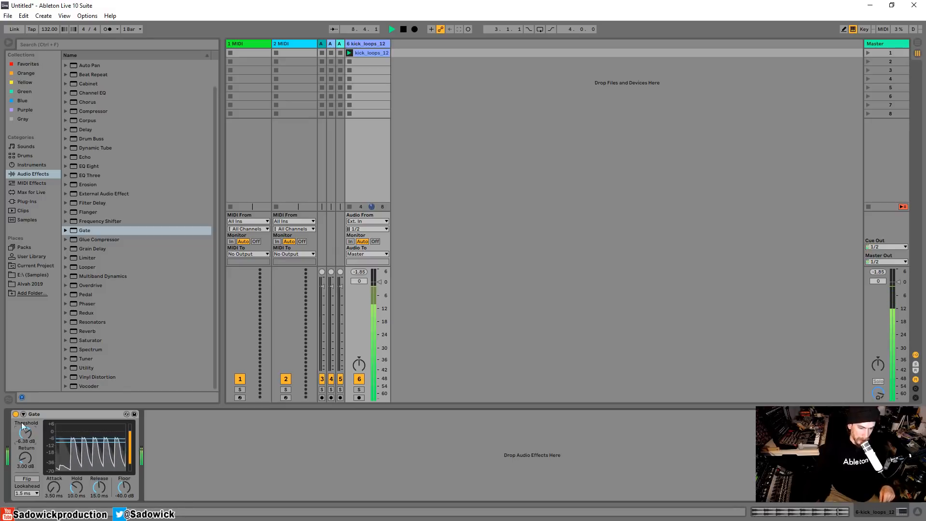
key(space)
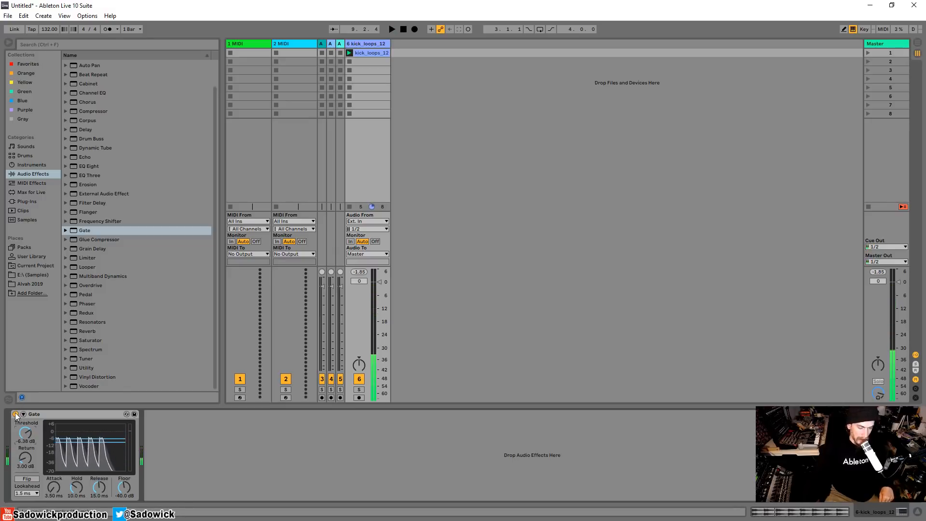
Compare the kick loop with the Gate bypassed and re-enabled during playback.
click(16, 414)
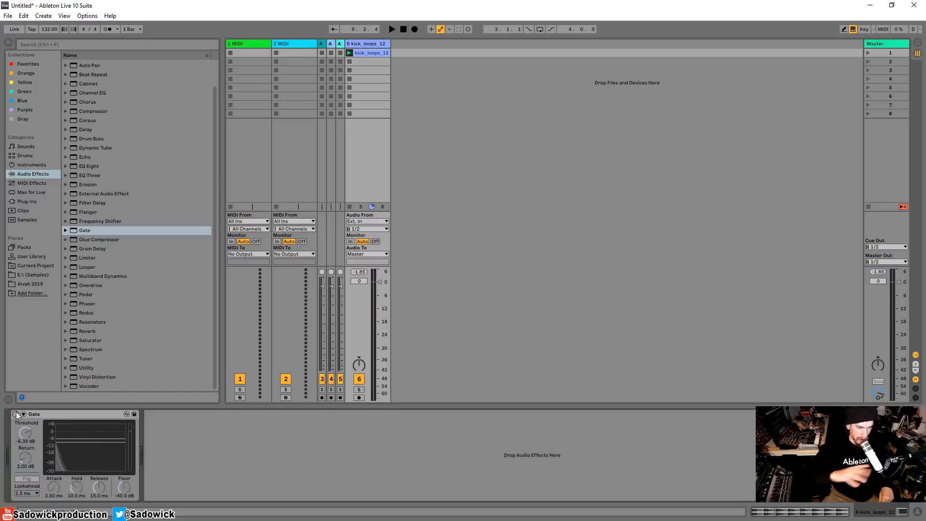
key(space)
key(space)
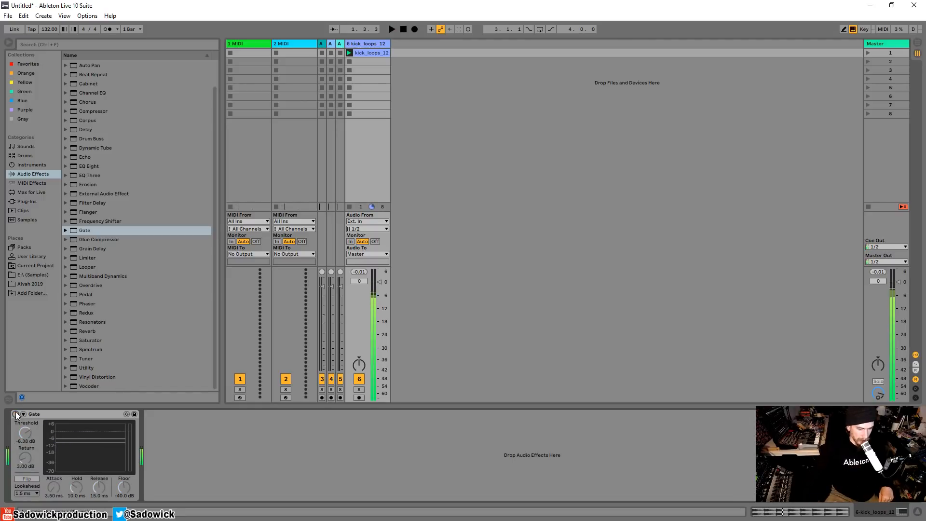
click(16, 413)
key(space)
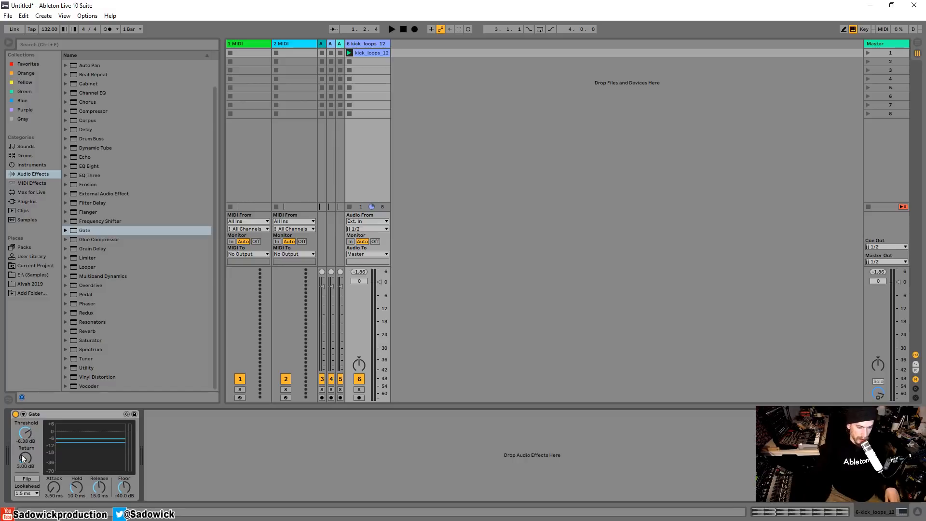
Try different Return amounts on the Gate between 0 and 12 dB while auditioning the loop, ending at 7.24 dB.
mouse_move(25, 457)
mouse_down()
mouse_move(25, 446)
mouse_move(28, 468)
mouse_up()
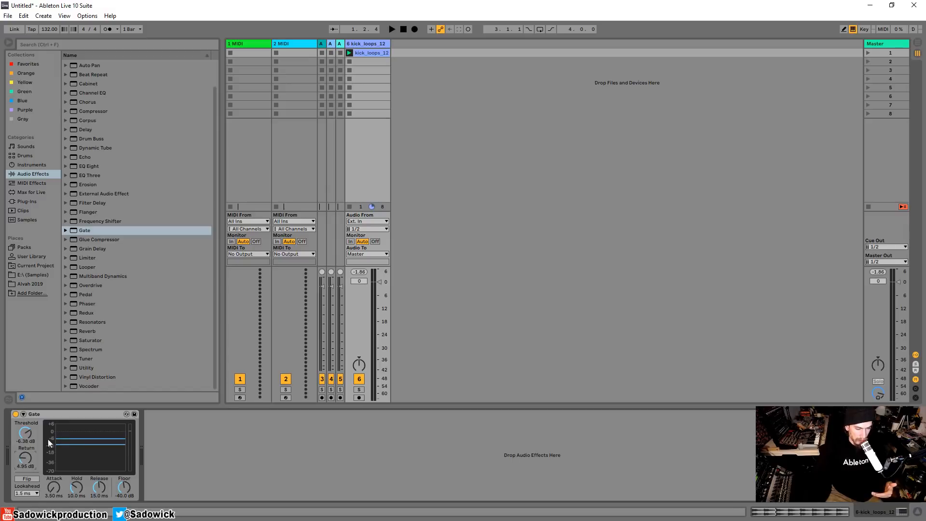
drag(50, 442, 49, 439)
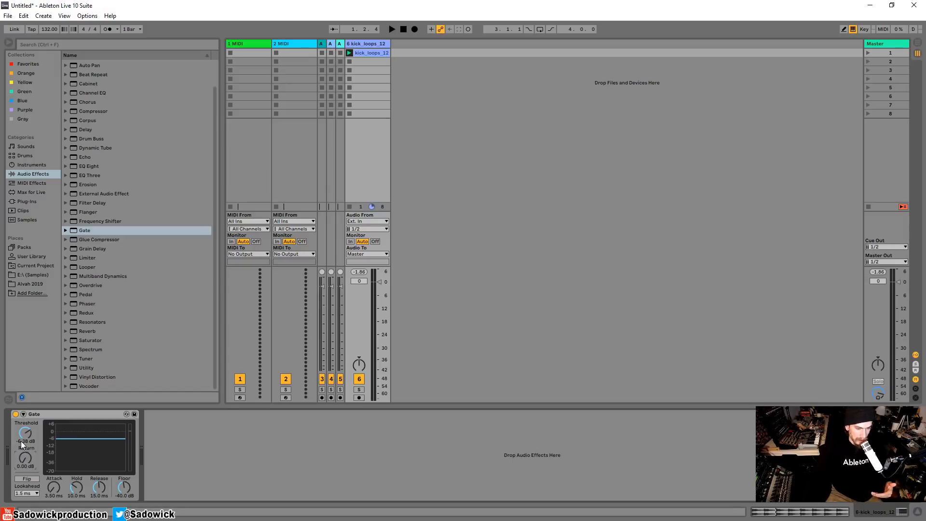
mouse_move(28, 459)
mouse_down()
mouse_move(27, 449)
mouse_move(25, 459)
mouse_up()
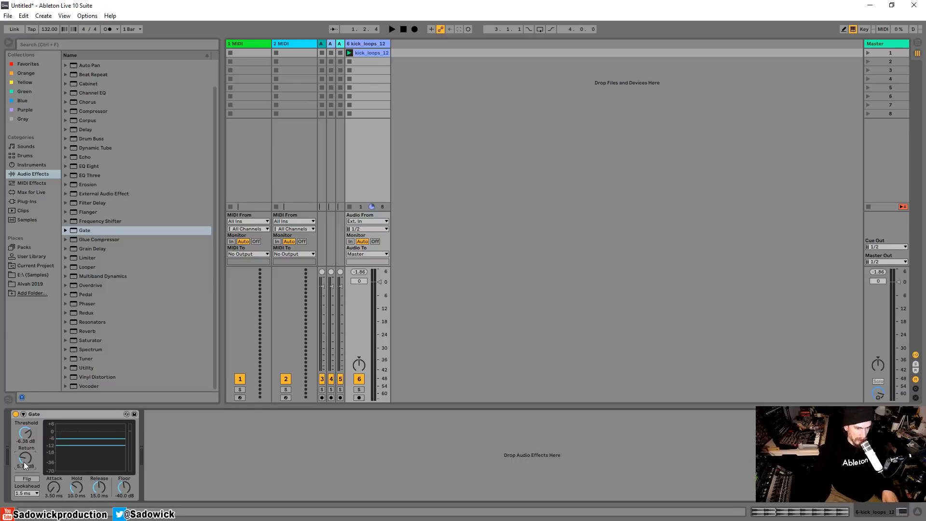
drag(24, 461, 18, 462)
key(space)
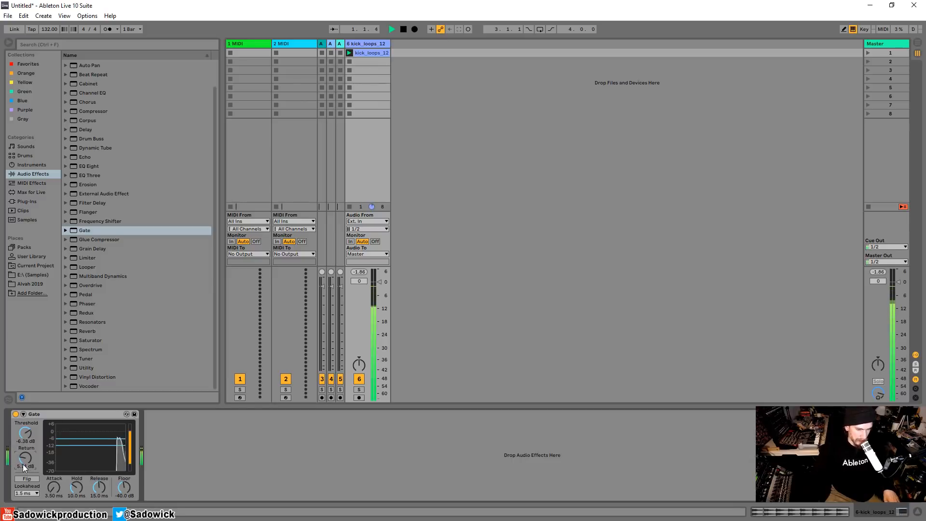
key(space)
scroll(26, 463, up, 5)
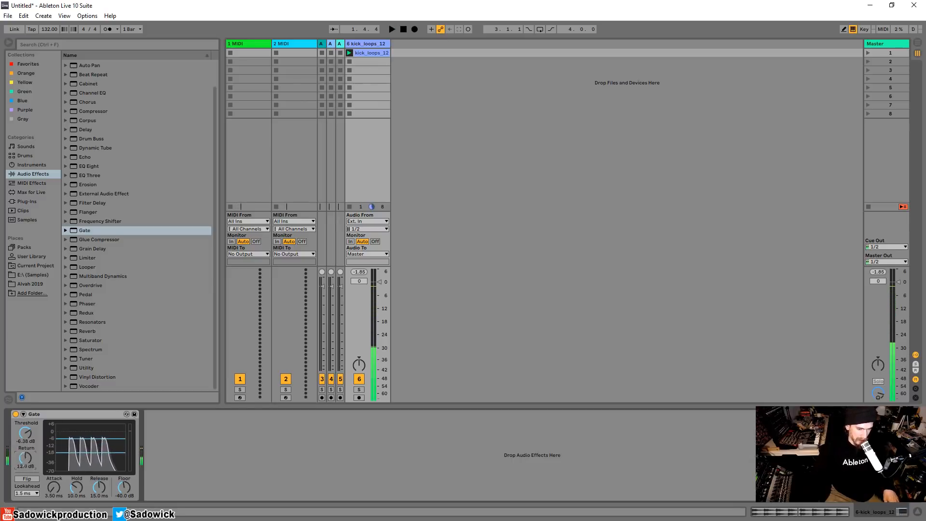
drag(26, 463, 26, 474)
key(space)
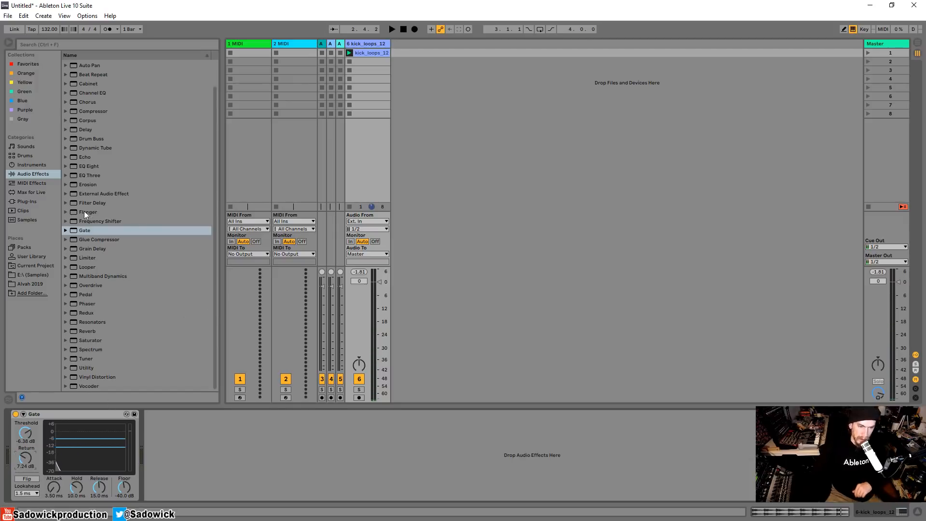
Insert the LFOTool_x64 plug-in after the Gate on the kick track and move its window clear of the track.
click(31, 201)
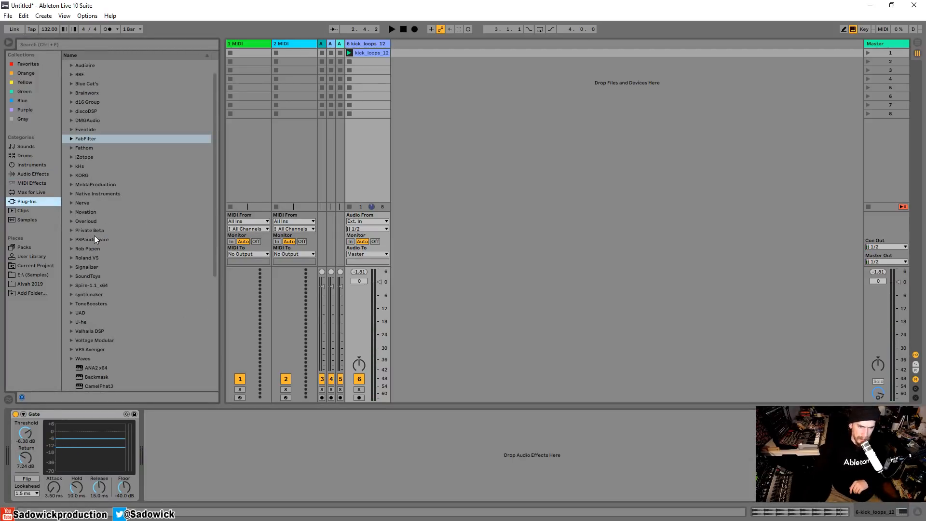
scroll(102, 263, down, 7)
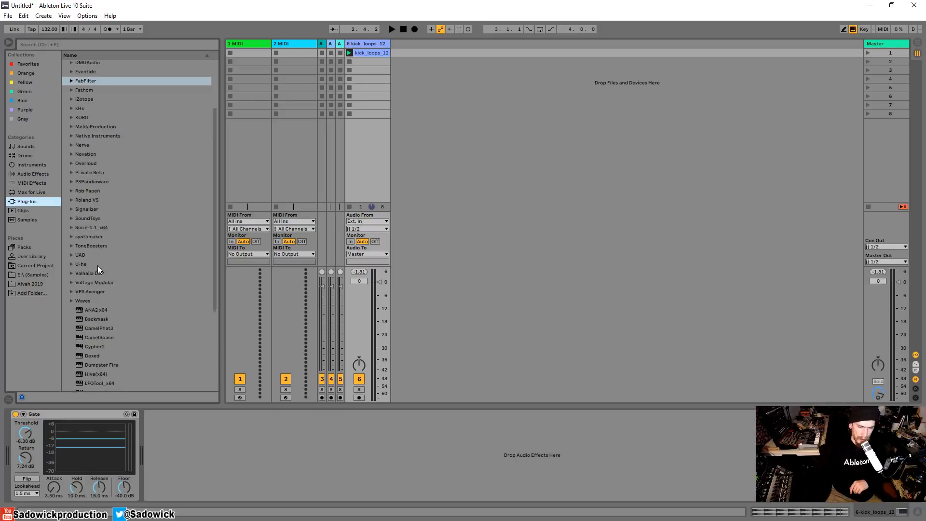
drag(100, 260, 225, 417)
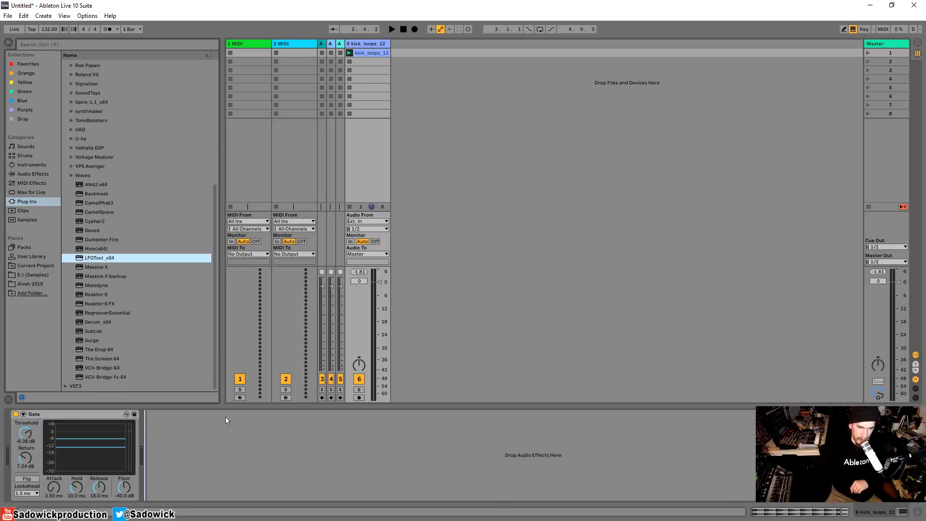
drag(259, 113, 654, 67)
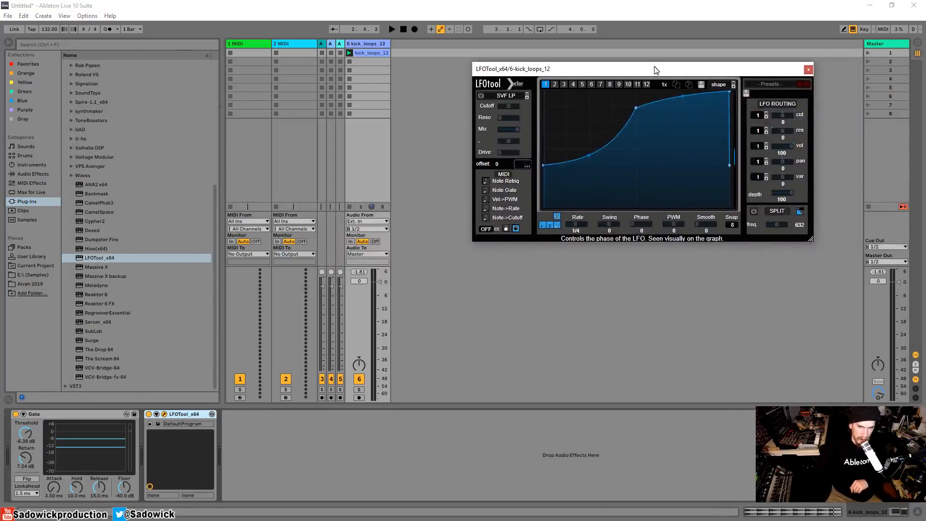
Flatten the LFOTool curve along the maximum level and enlarge the plug-in window.
drag(543, 166, 545, 83)
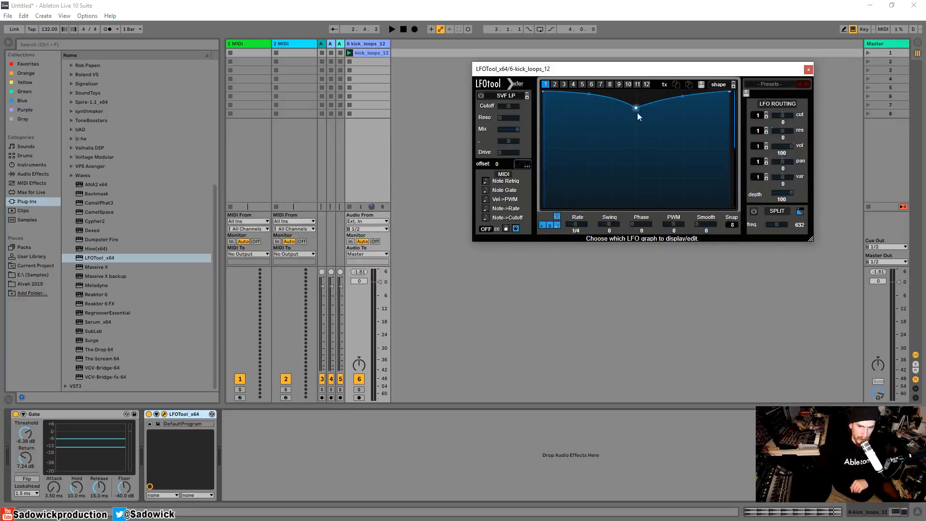
drag(637, 110, 565, 52)
drag(748, 225, 859, 304)
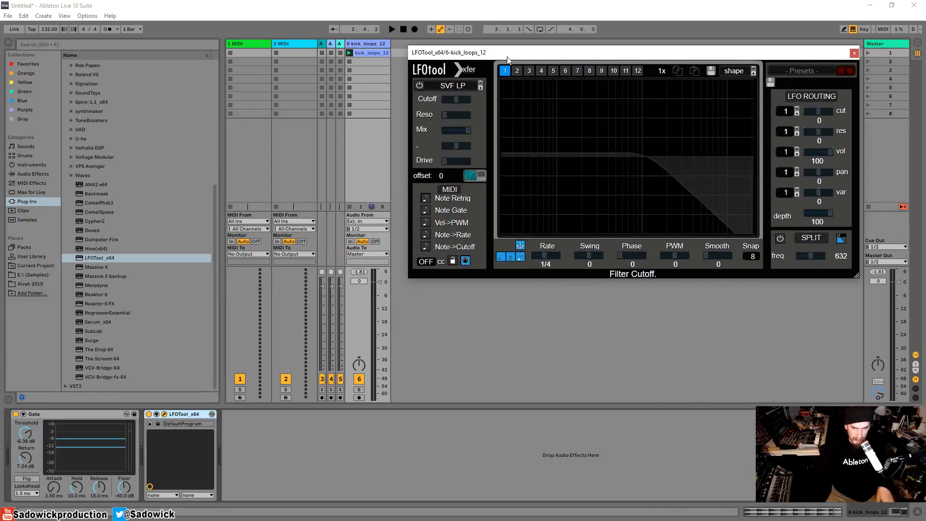
Play the gated loop through LFOTool, and set the Gate's threshold to -6.70 dB and Return to 0.00 dB.
click(229, 6)
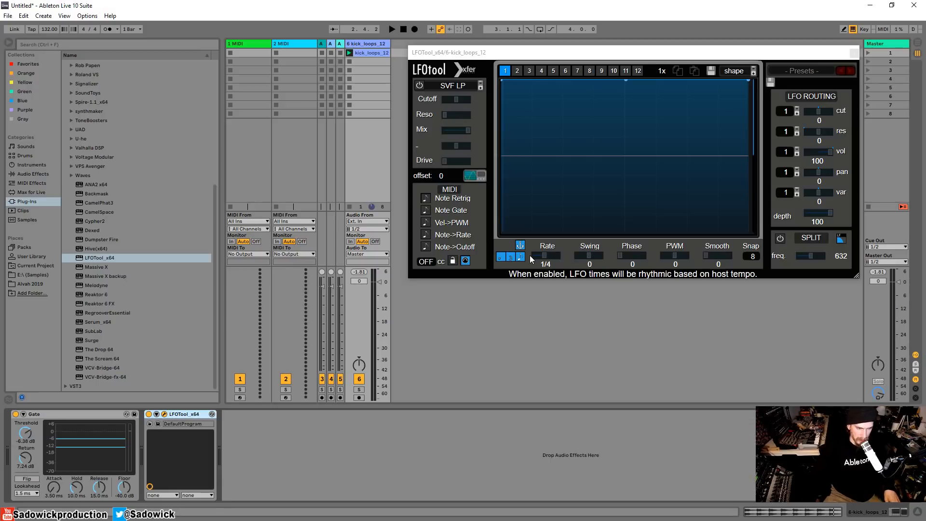
key(space)
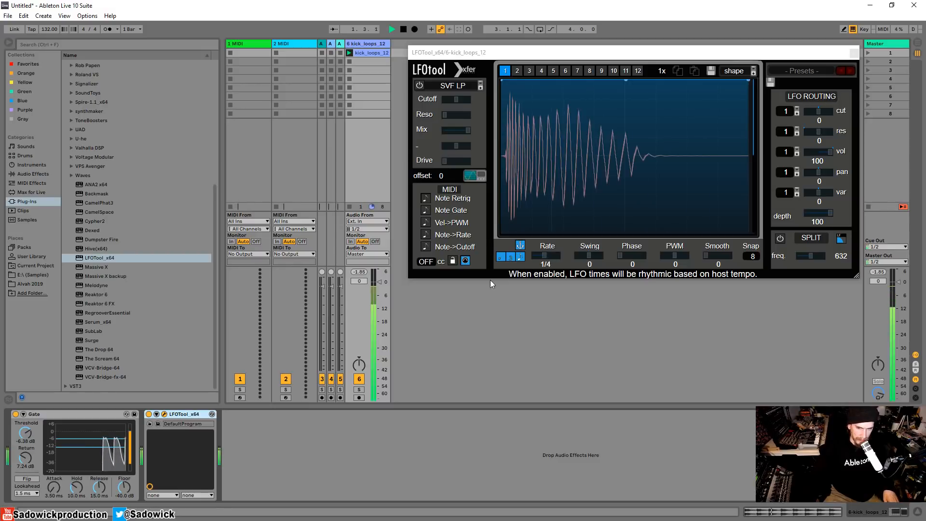
key(space)
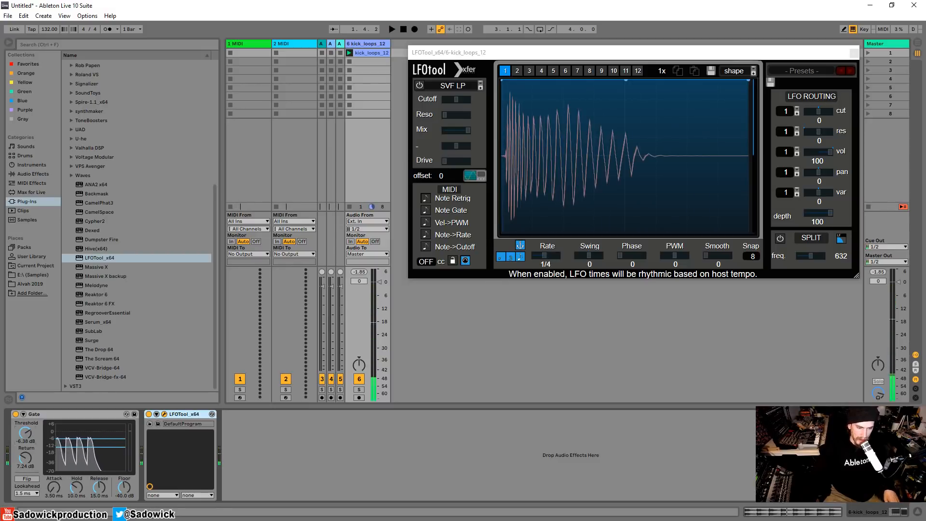
key(space)
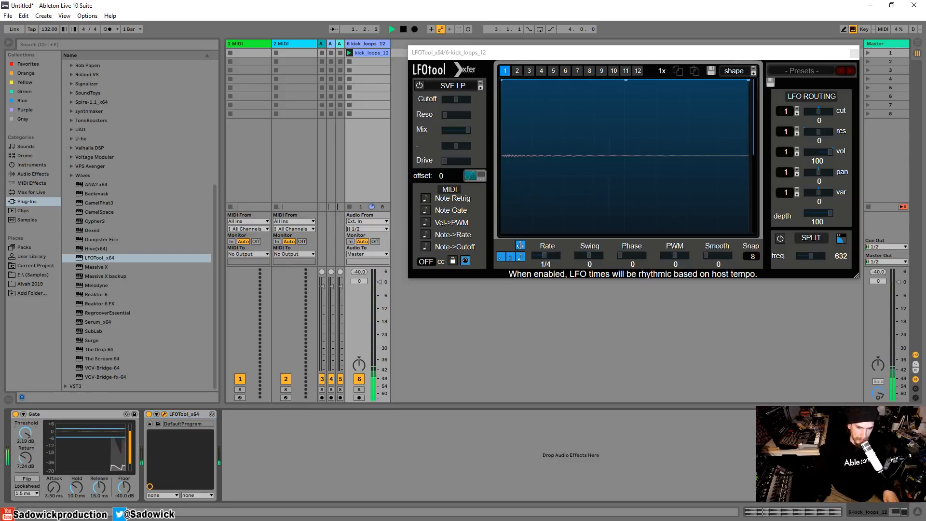
drag(25, 433, 27, 462)
key(space)
key(space)
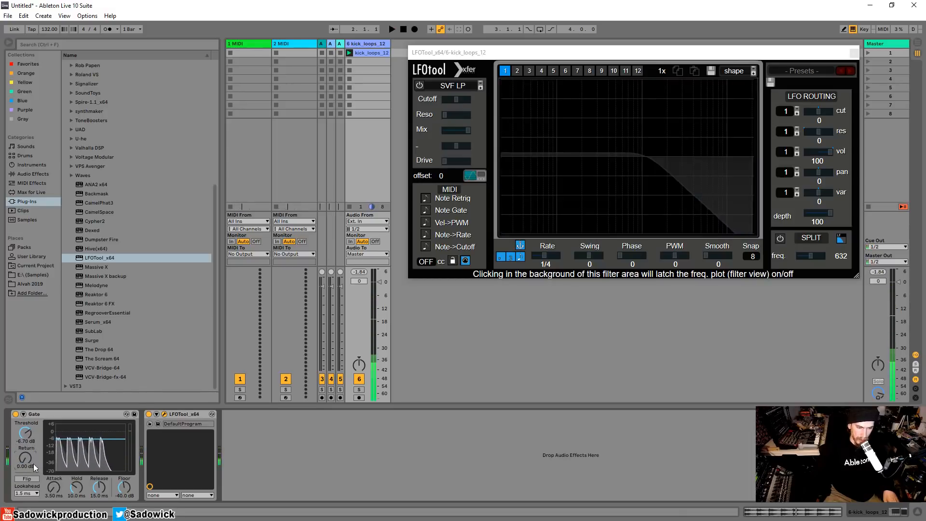
Play the kick loop and examine its gated waveform in LFOTool with the Gate's Return at 0.00 dB.
key(space)
mouse_move(26, 462)
mouse_down()
mouse_move(26, 424)
mouse_move(25, 462)
mouse_up()
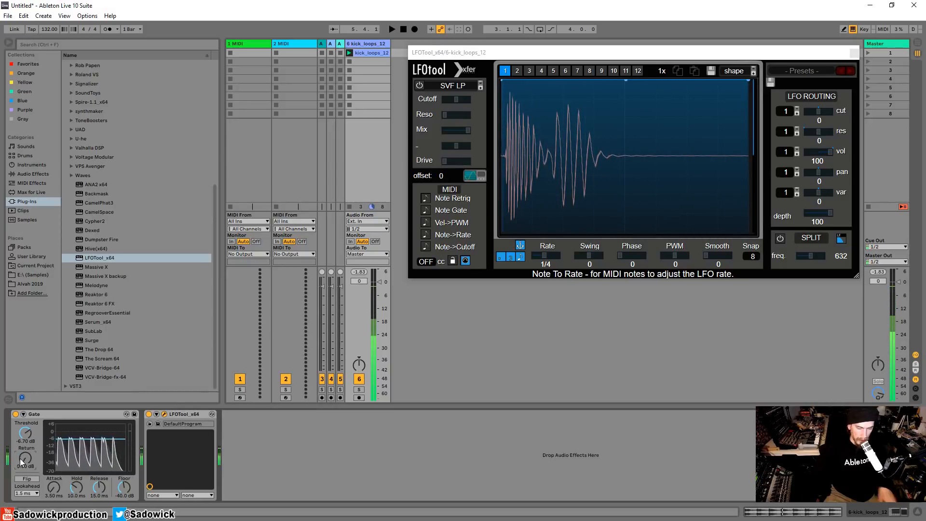
key(space)
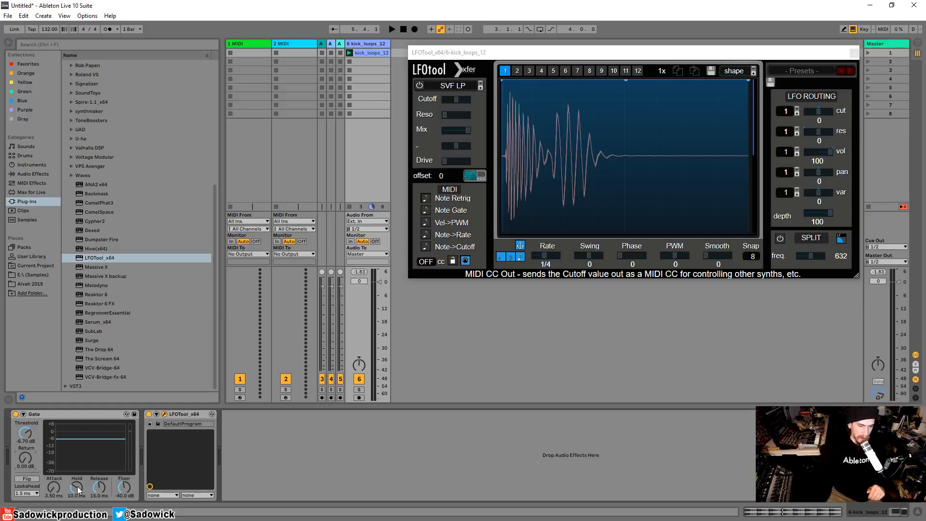
Try the Gate with Hold at 1.00 ms and Release at 0.77 ms, auditioning the loop after each change.
drag(77, 485, 78, 501)
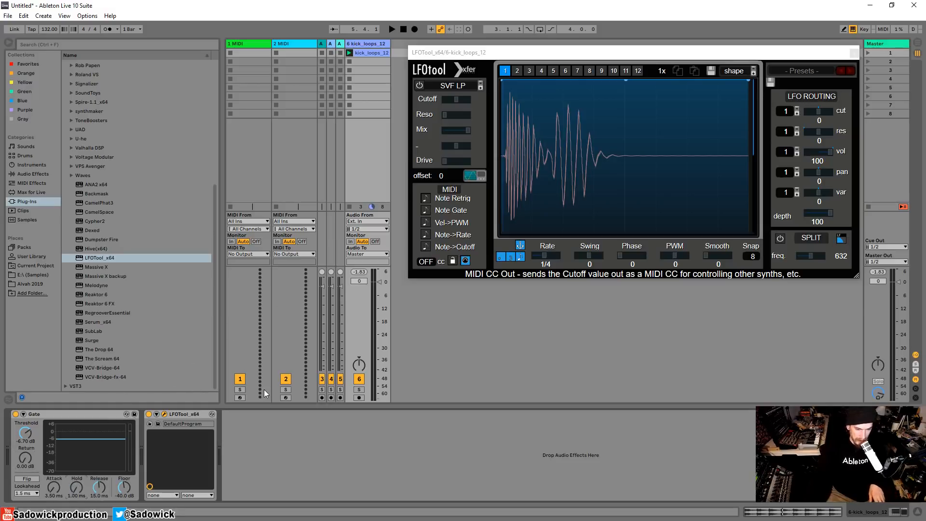
key(space)
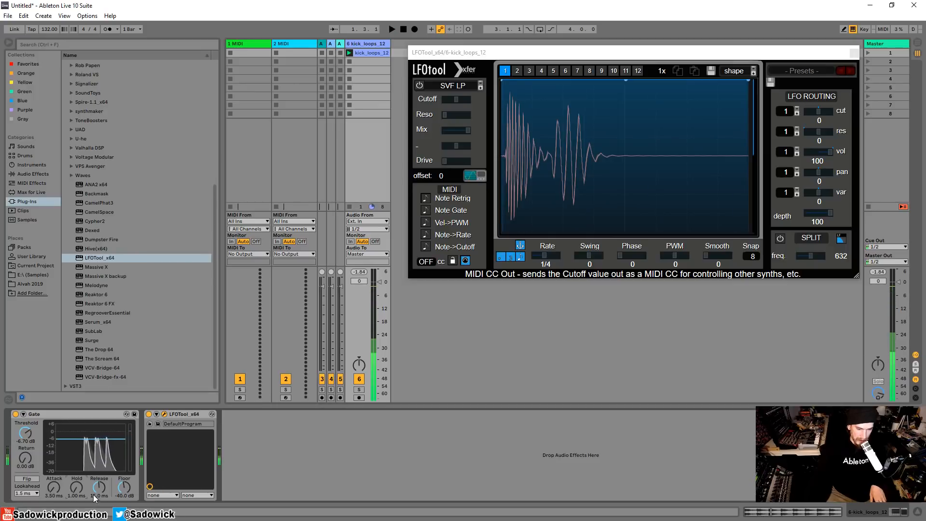
key(space)
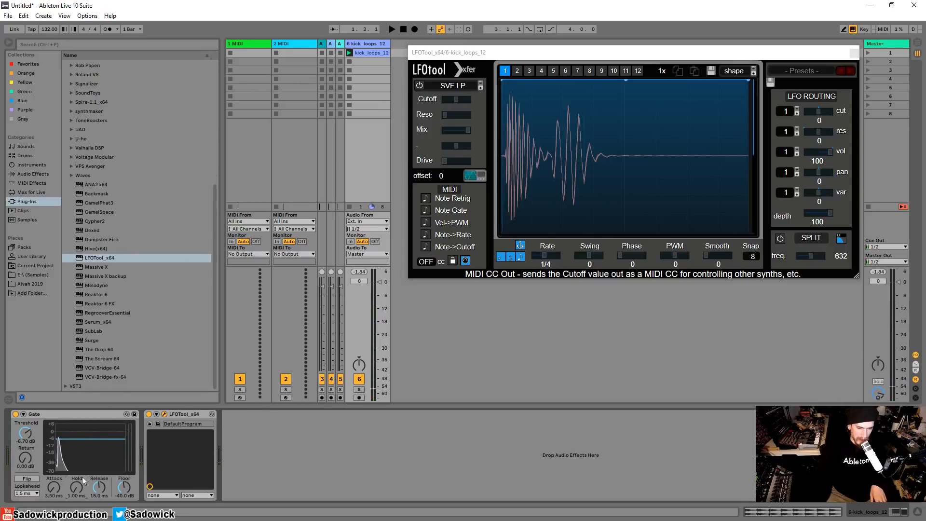
drag(99, 486, 99, 518)
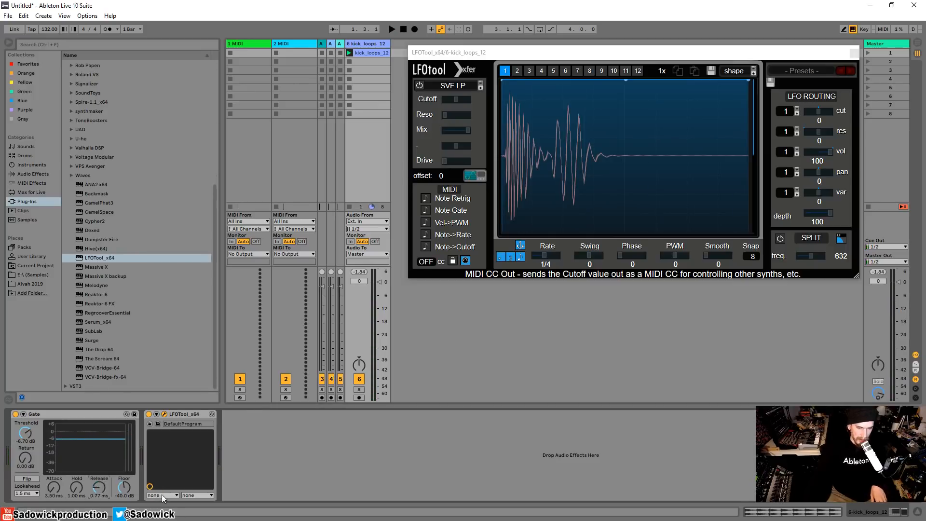
key(space)
key(space)
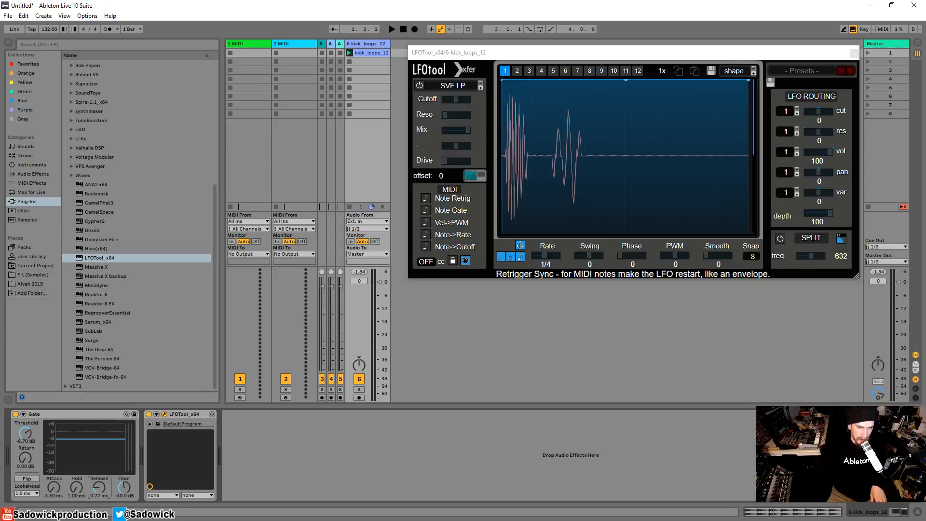
Set the Gate's threshold to -3.84 dB and audition the loop briefly.
drag(21, 437, 23, 439)
key(space)
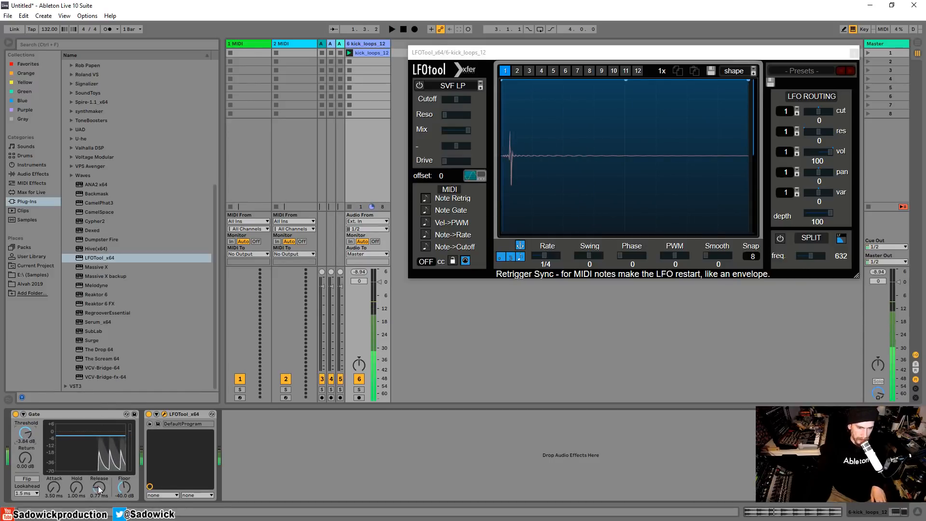
key(space)
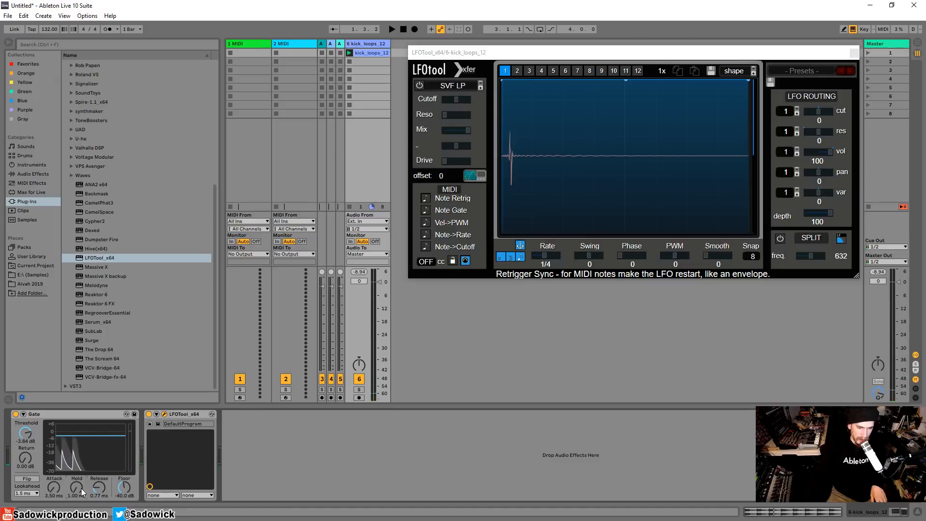
Lengthen the Gate's Release to 36.2 ms and its Hold to 9.62 ms while auditioning the loop.
drag(99, 488, 100, 475)
key(space)
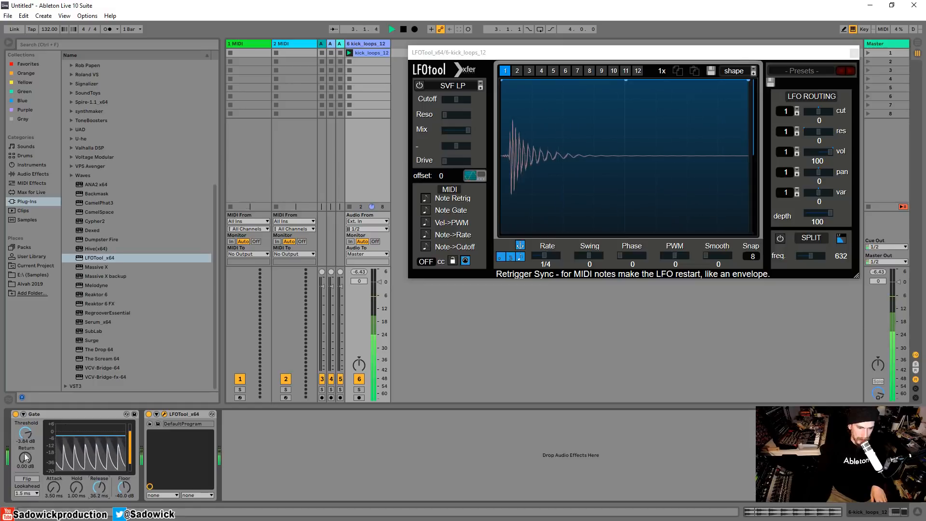
drag(78, 491, 78, 484)
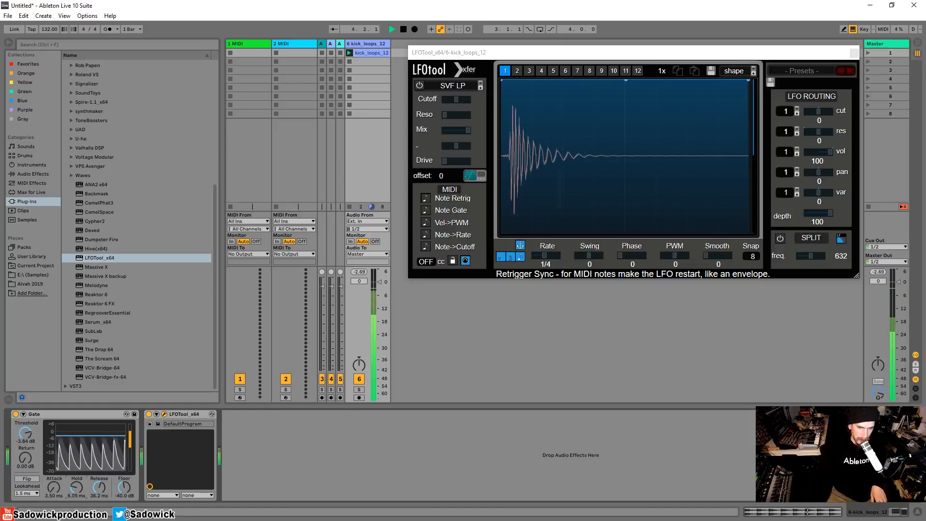
key(space)
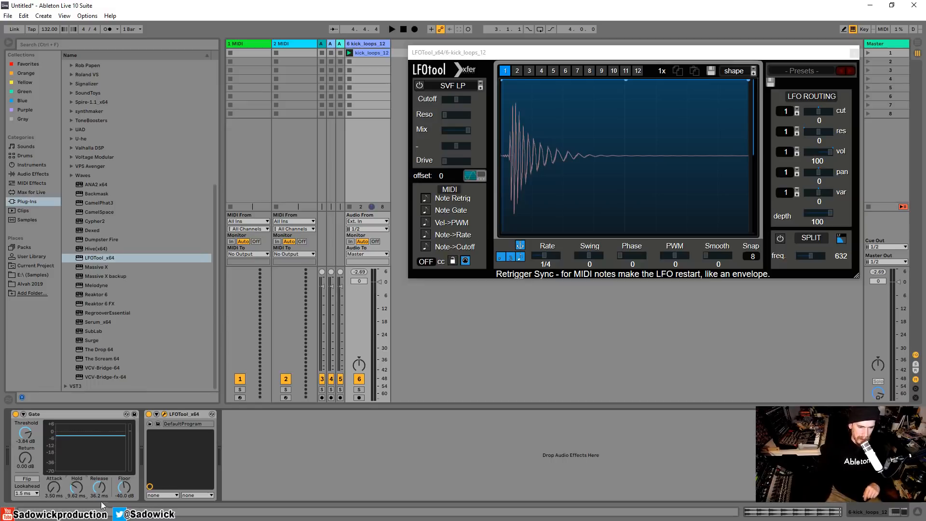
Try a 20.3 ms Attack on the Gate, shorten it to 0.02 ms, and audition the loop.
drag(56, 490, 56, 475)
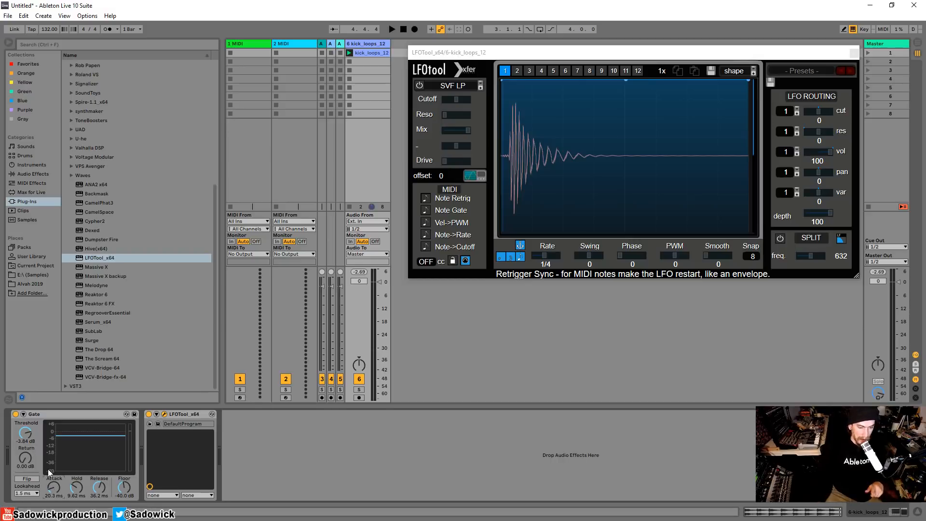
drag(55, 491, 56, 516)
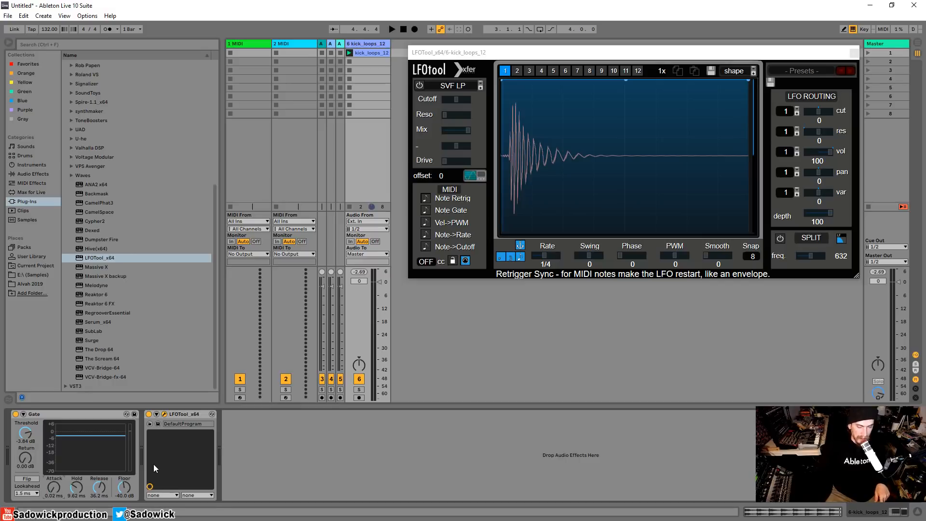
key(space)
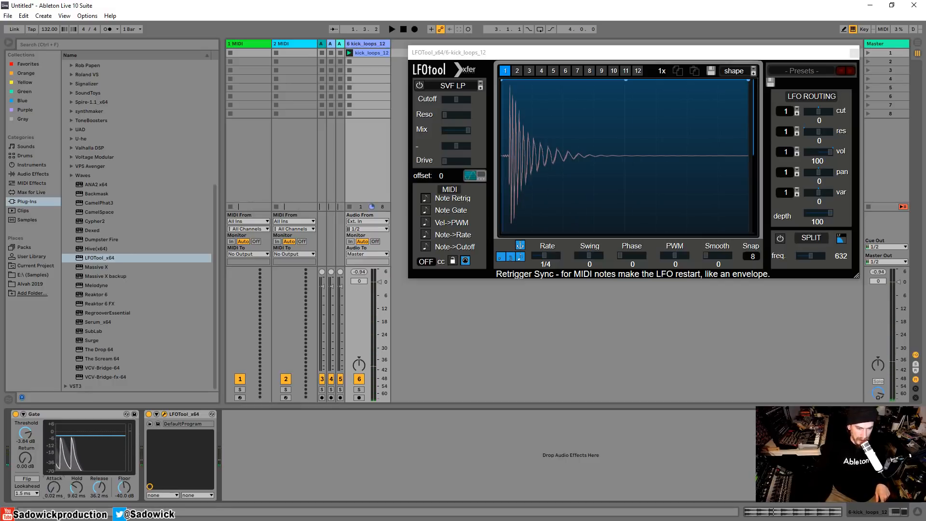
Compare the Gate's Lookahead settings of 10 ms, 0 ms and 1.5 ms while auditioning the loop, ending at 10 ms.
click(30, 493)
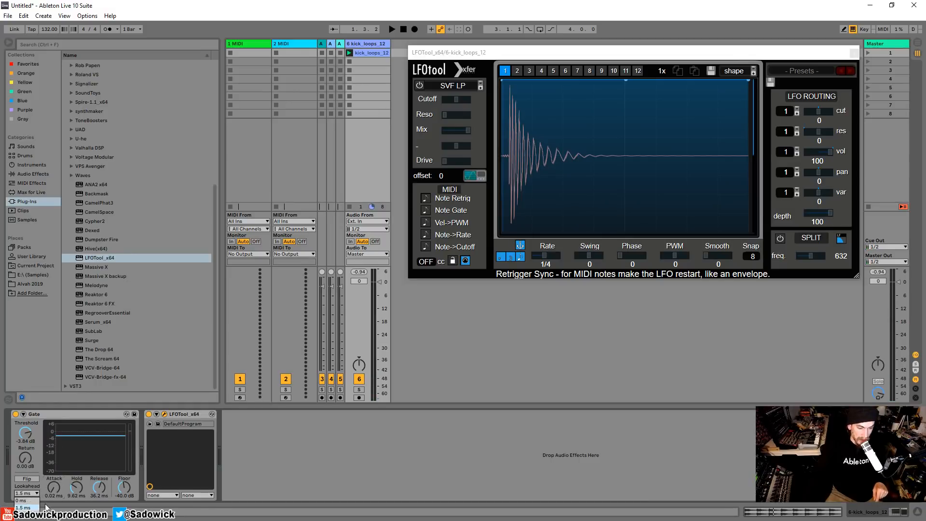
click(27, 515)
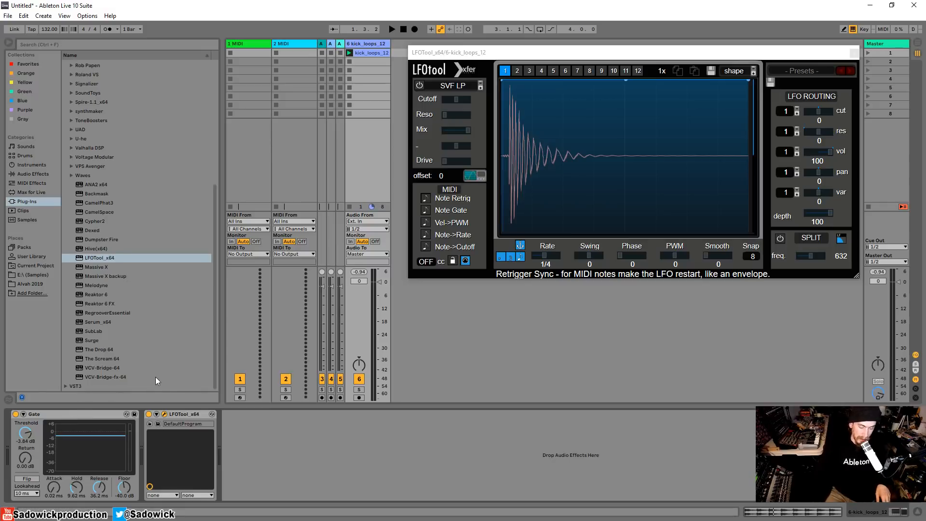
key(space)
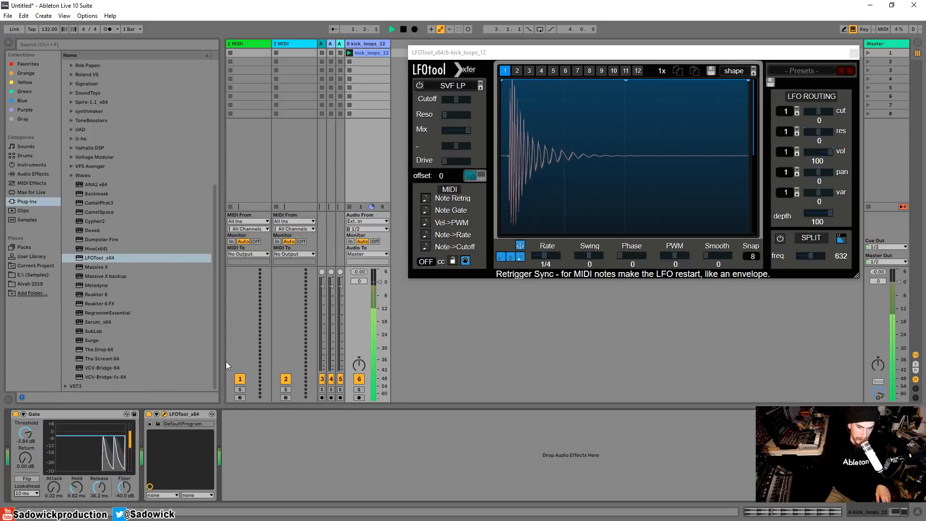
click(26, 493)
click(25, 483)
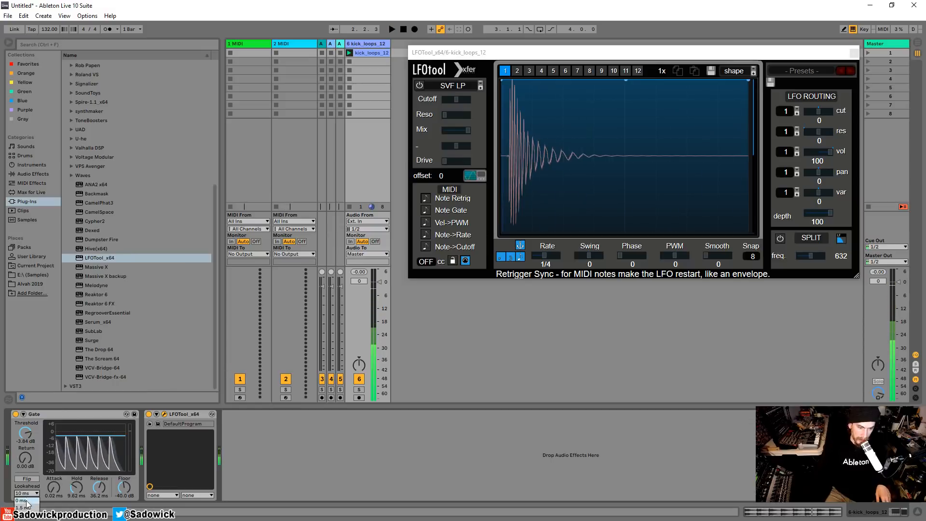
key(space)
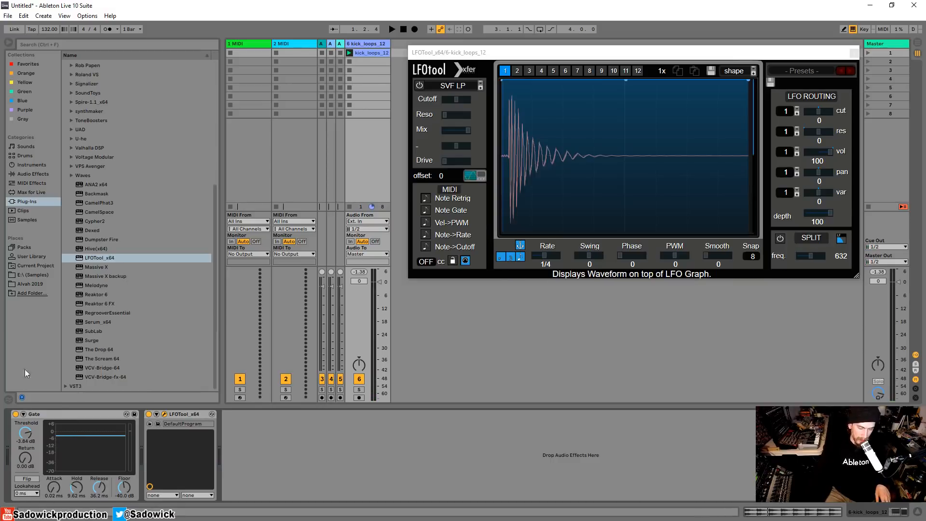
click(28, 494)
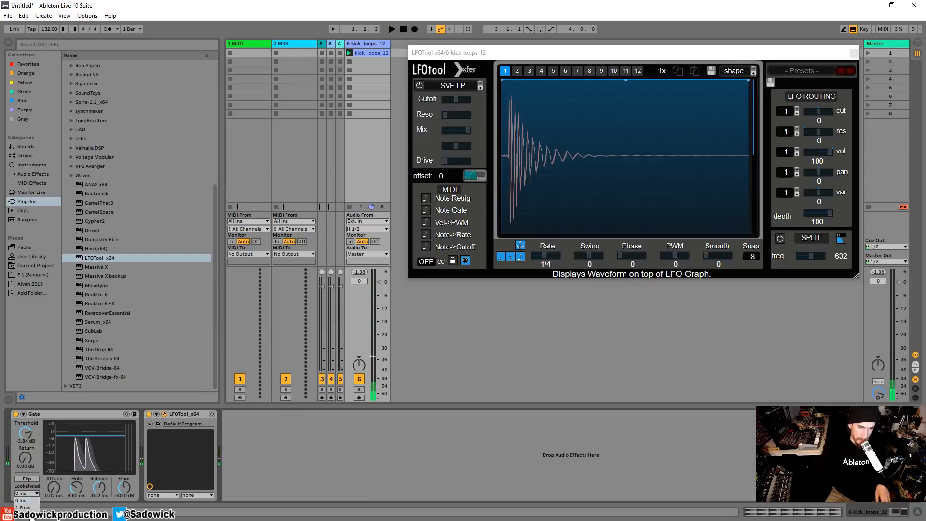
click(32, 515)
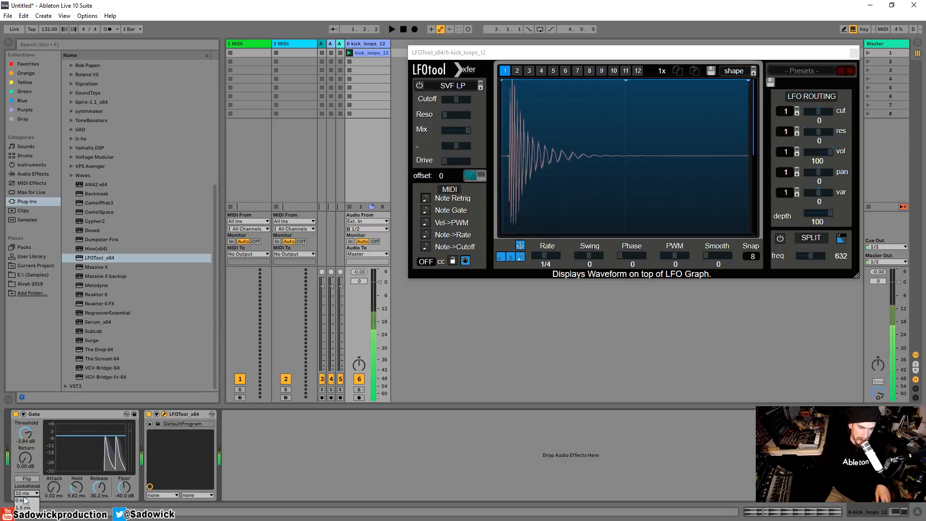
click(22, 494)
click(33, 508)
click(27, 494)
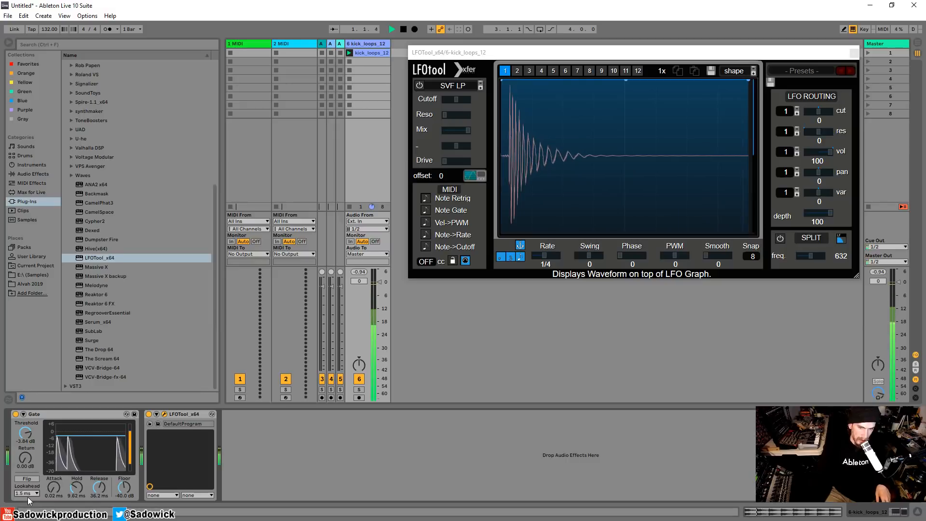
click(29, 517)
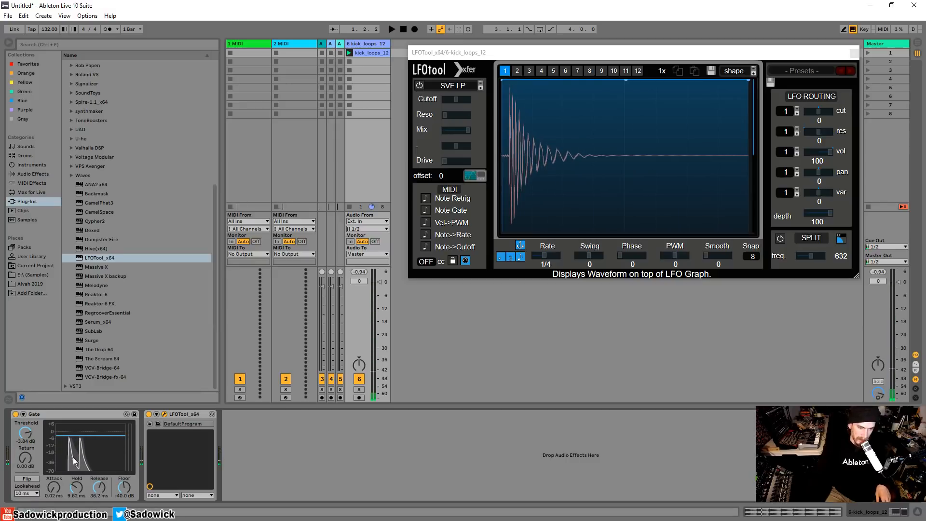
key(space)
key(space)
Raise the Gate's Hold to 61.6 ms, auditioning the loop before and after the change.
right_click(85, 415)
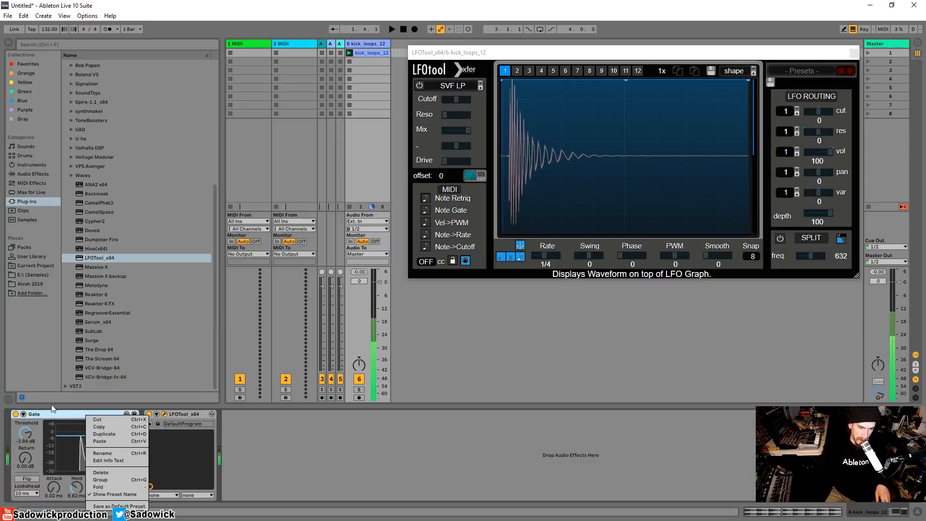
click(57, 416)
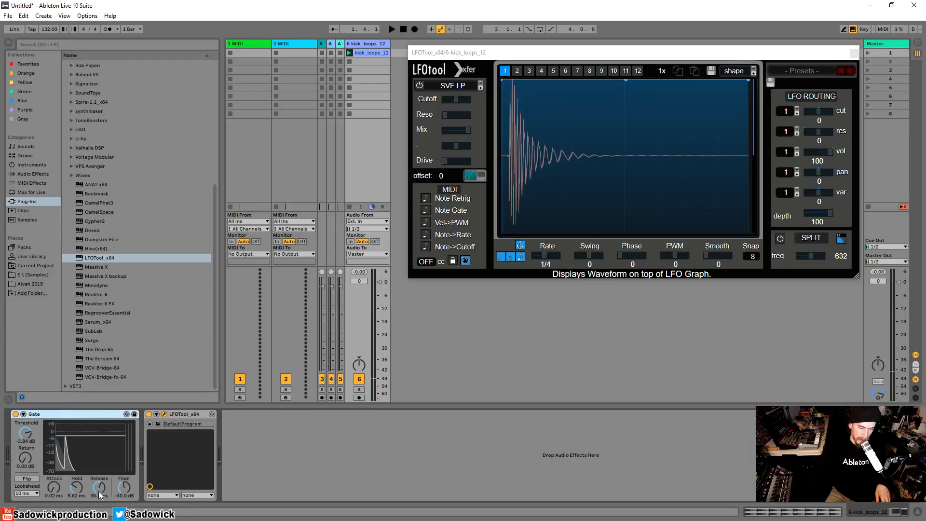
key(space)
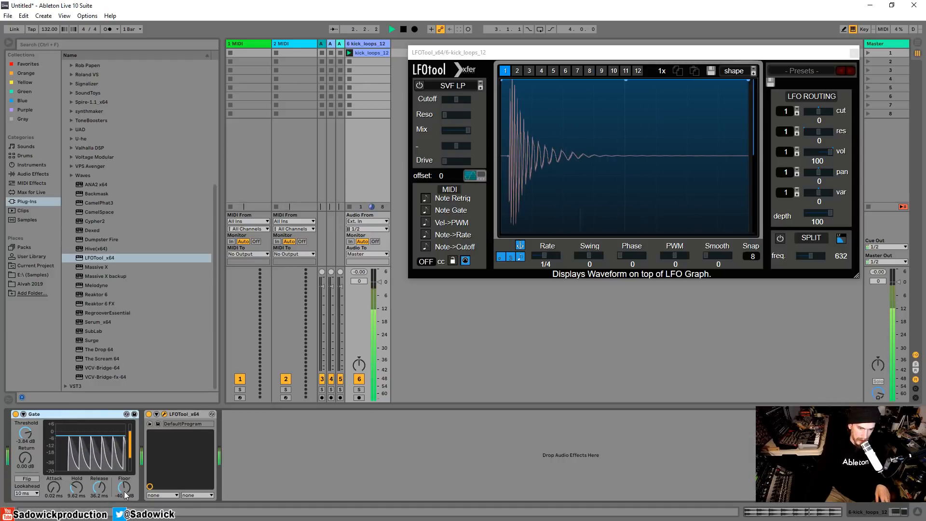
key(space)
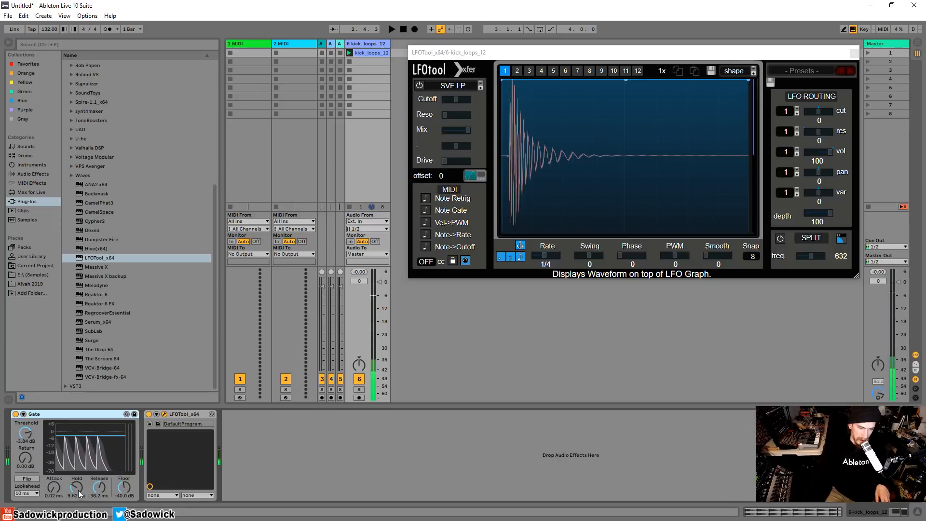
drag(78, 490, 76, 476)
key(space)
key(space)
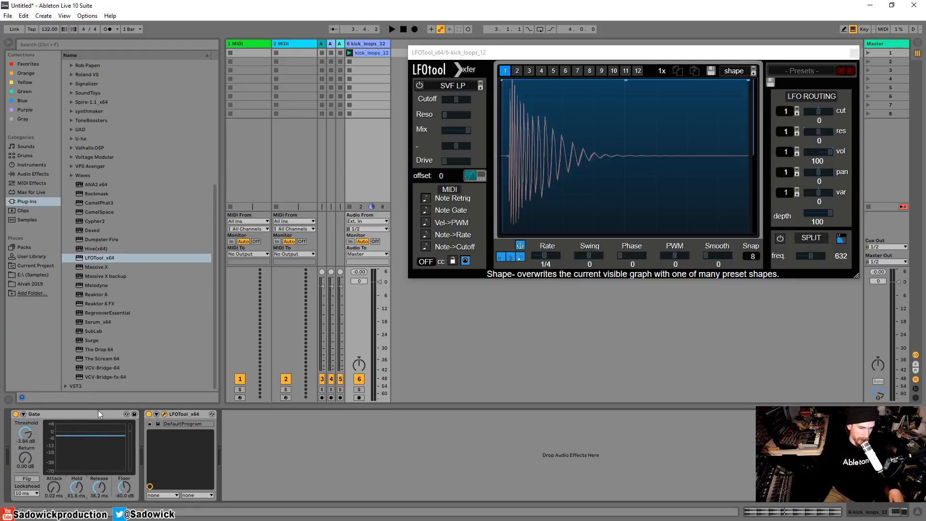
Group the Gate into an Audio Effect Rack and show the rack's chain list.
right_click(68, 409)
click(102, 475)
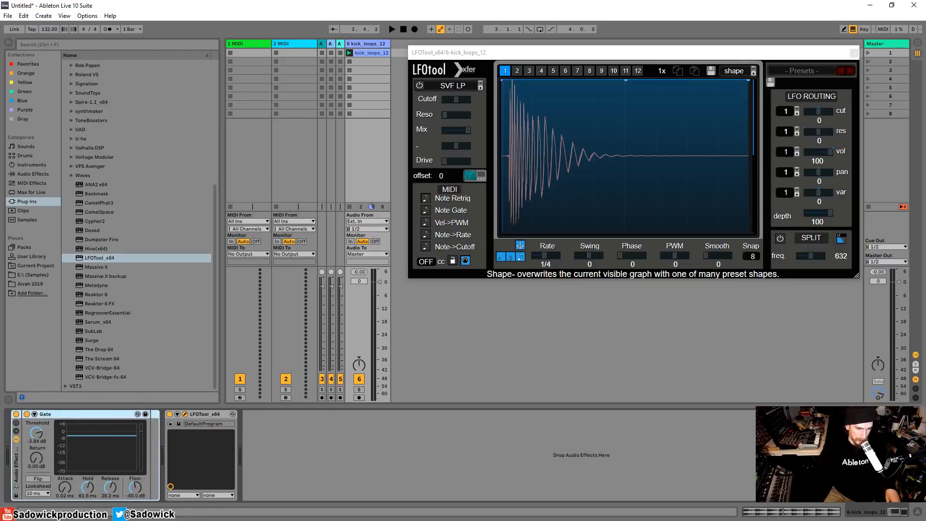
click(16, 432)
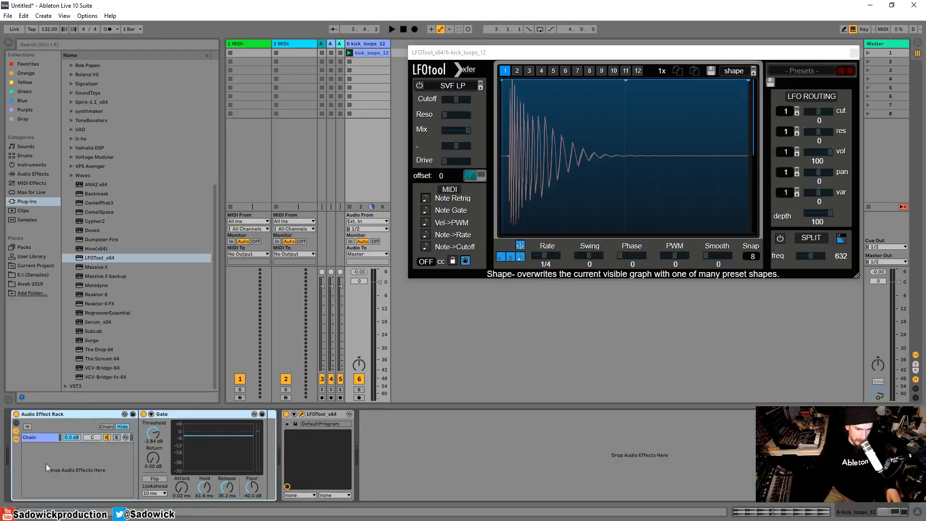
click(193, 416)
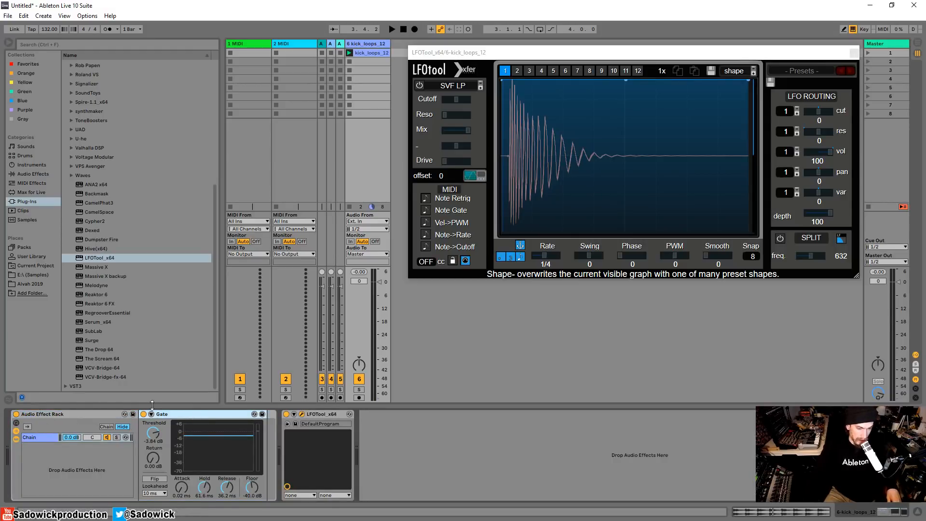
Solo the Gate's chain while playing the loop, and create an empty second chain in the Audio Effect Rack.
click(114, 438)
key(space)
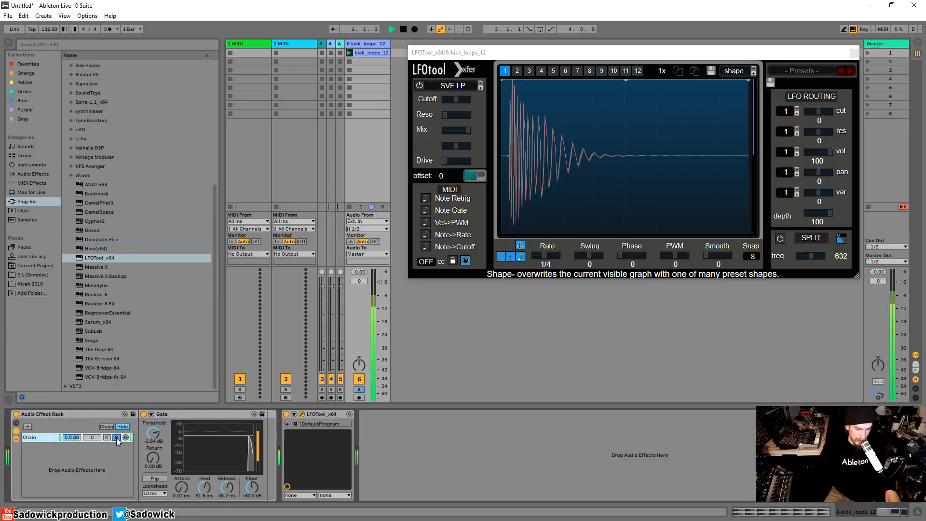
right_click(44, 455)
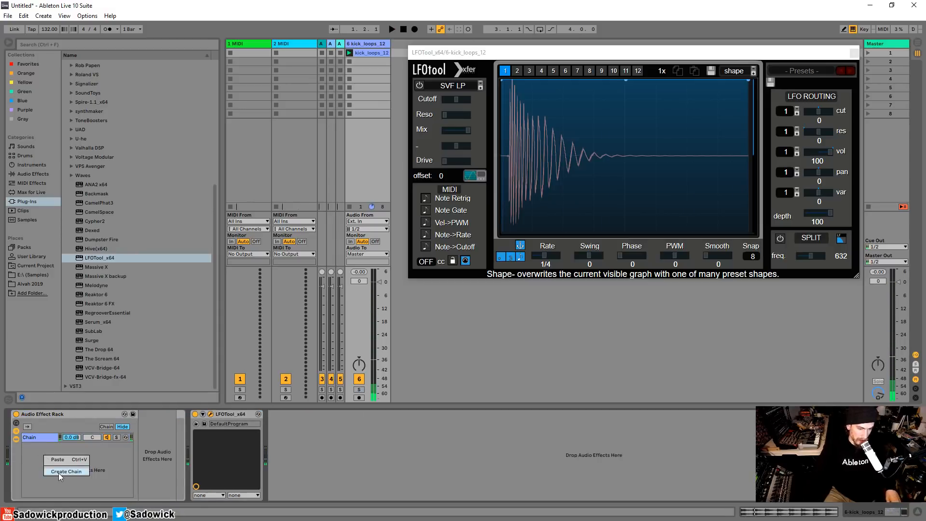
click(61, 471)
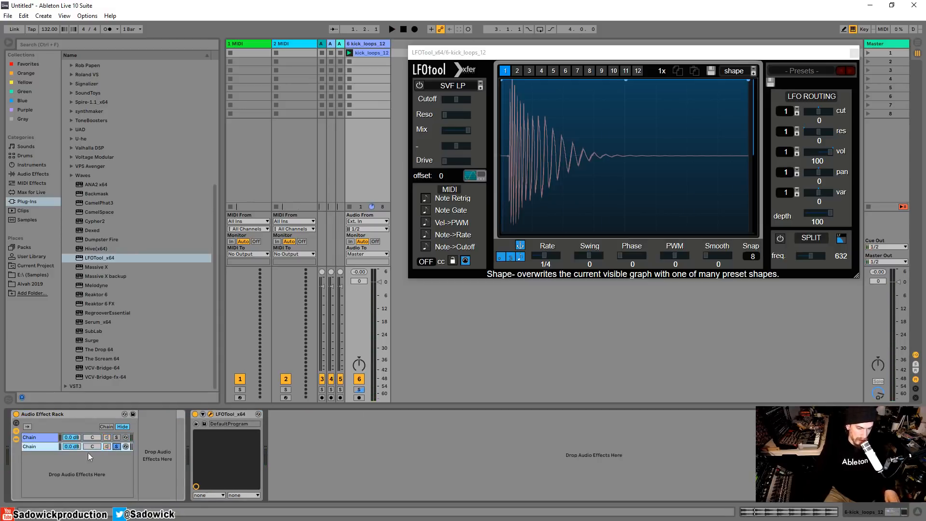
Duplicate the rack chain that contains the Gate.
click(42, 436)
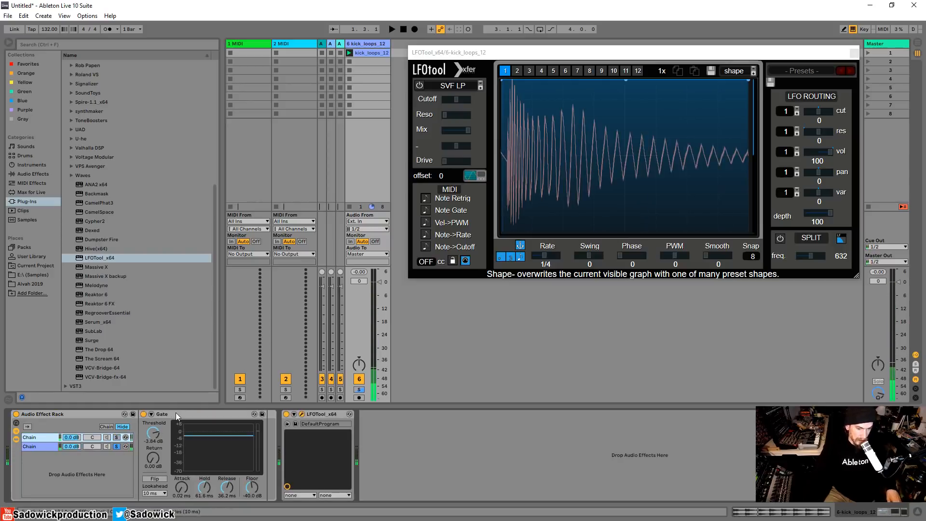
right_click(45, 438)
click(68, 356)
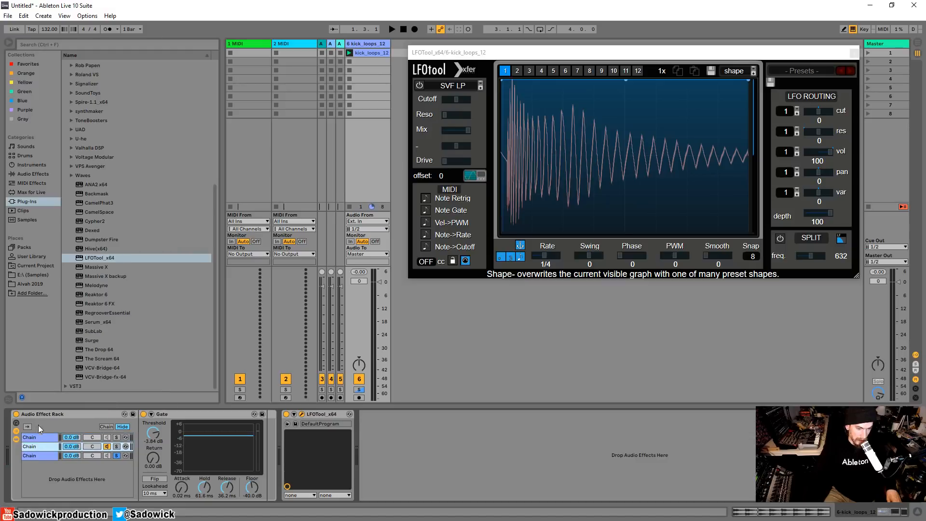
Rename the original Gate chain in the Audio Effect Rack as "gate".
click(38, 447)
right_click(40, 438)
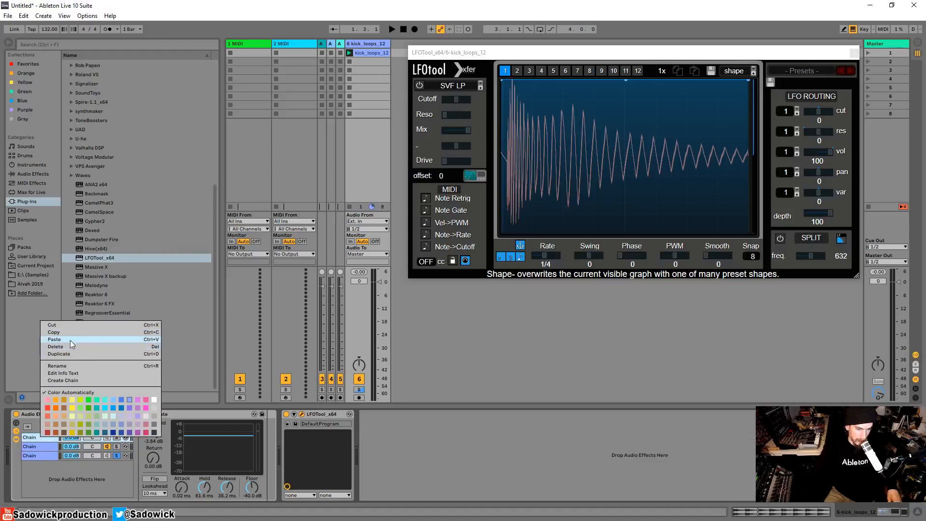
click(66, 365)
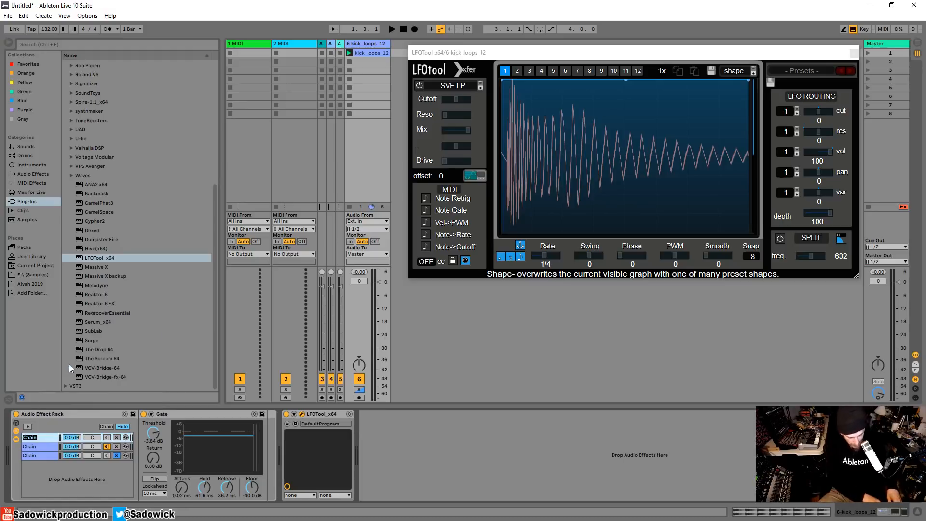
text(gat)
key(Return)
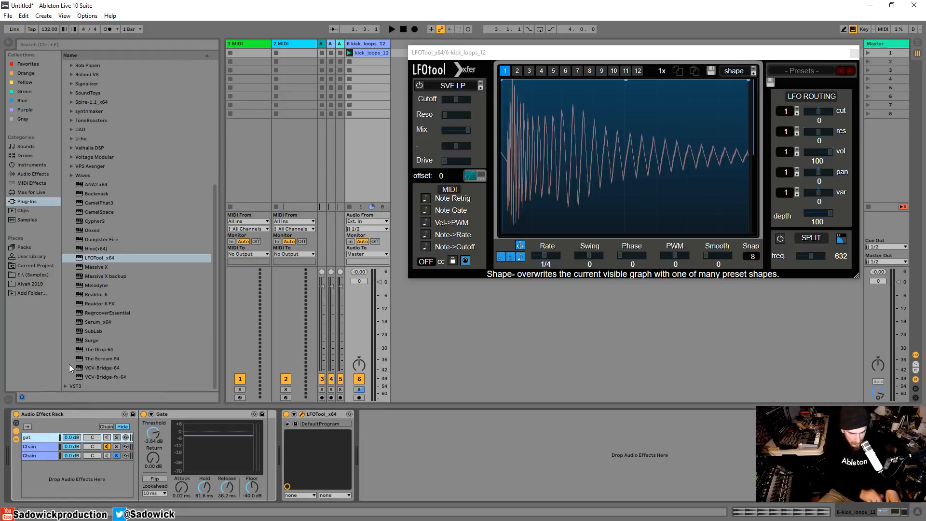
right_click(41, 436)
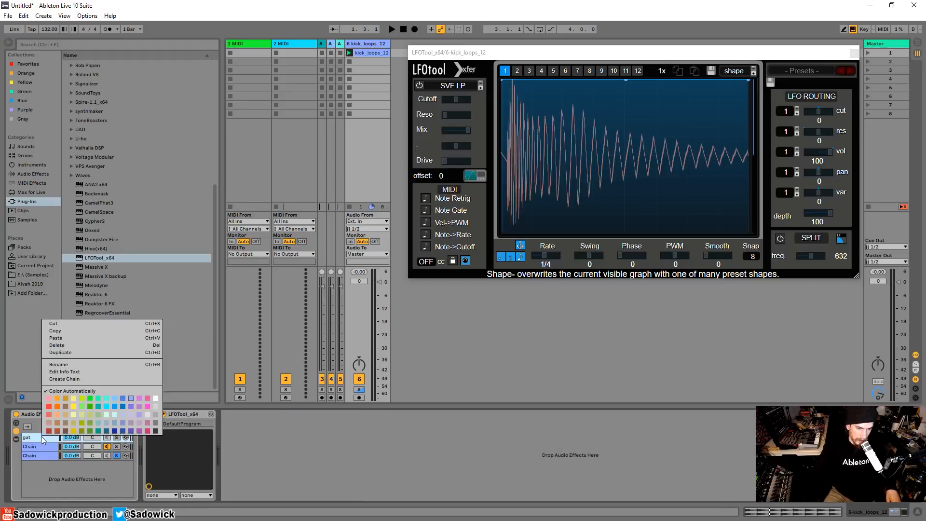
click(67, 364)
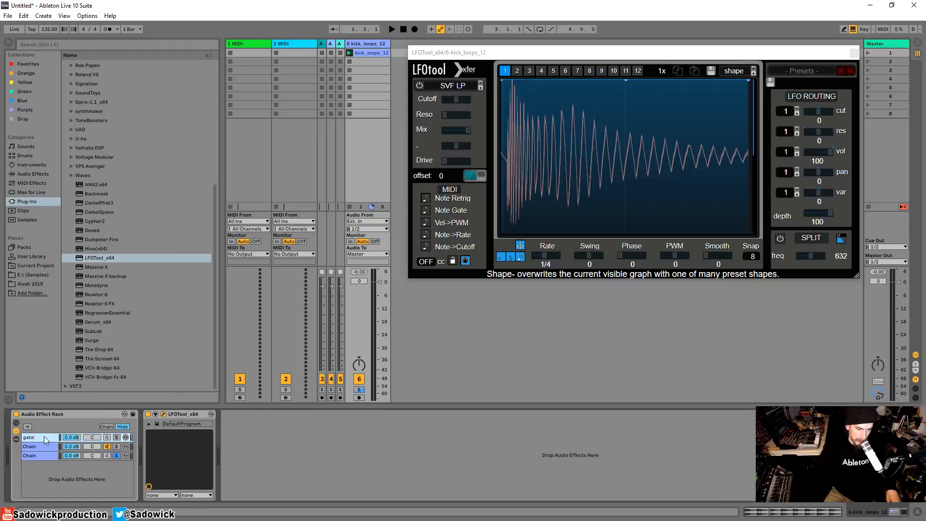
text(gate)
key(Tab)
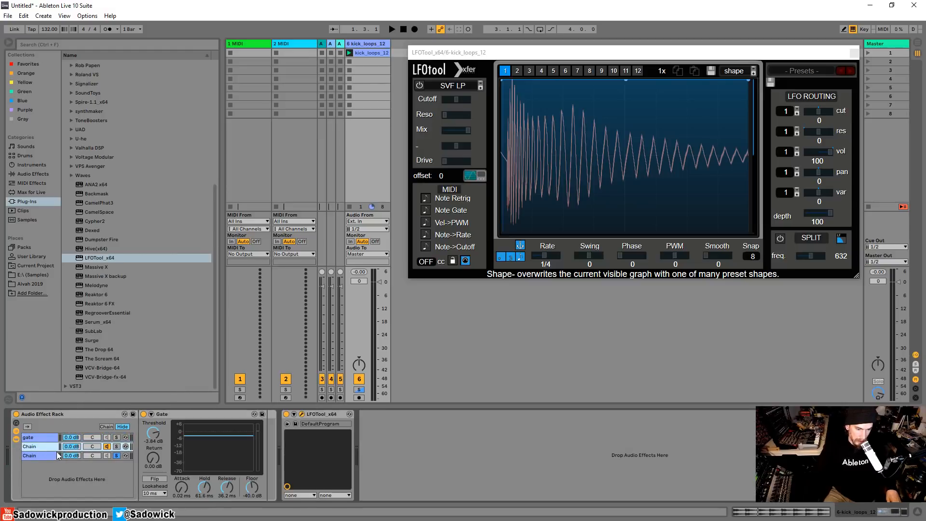
Enable Flip on the duplicated chain's Gate and sweep its Threshold during playback, ending at -1.42 dB.
click(164, 479)
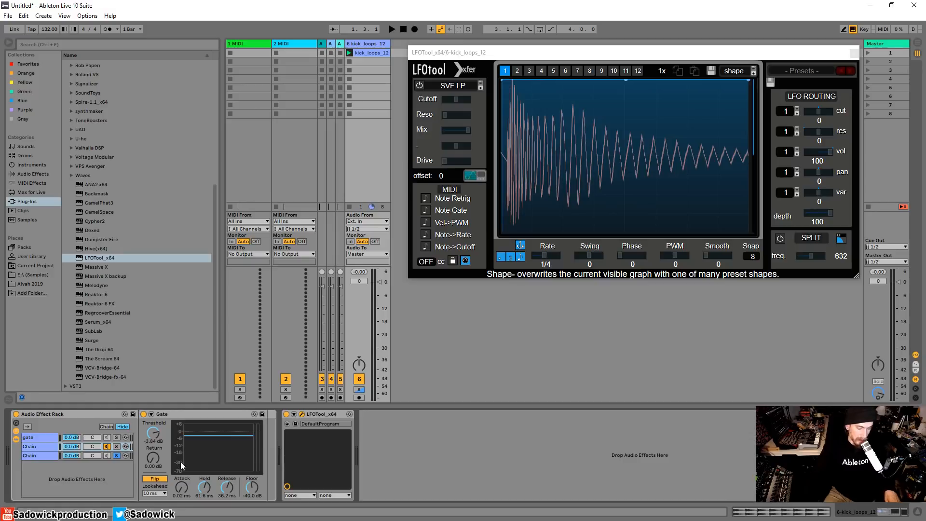
key(space)
drag(181, 465, 182, 477)
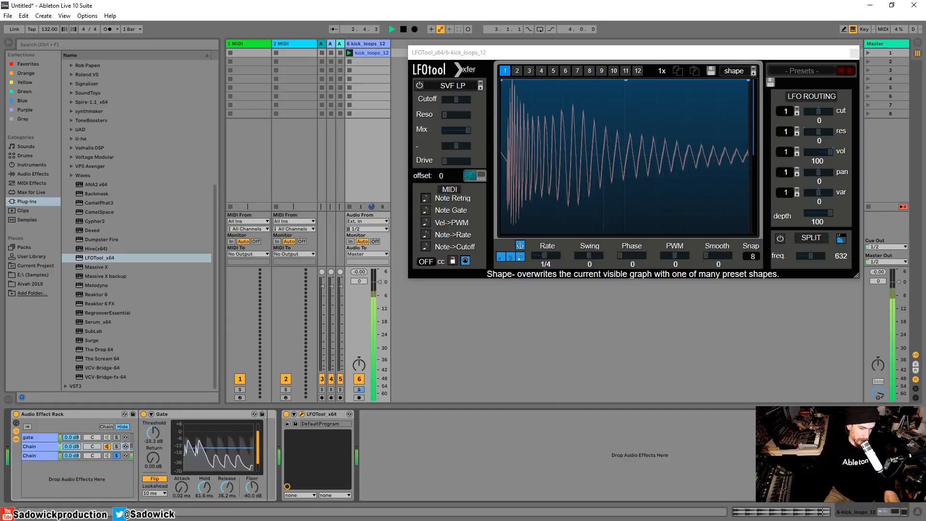
drag(153, 432, 153, 420)
key(space)
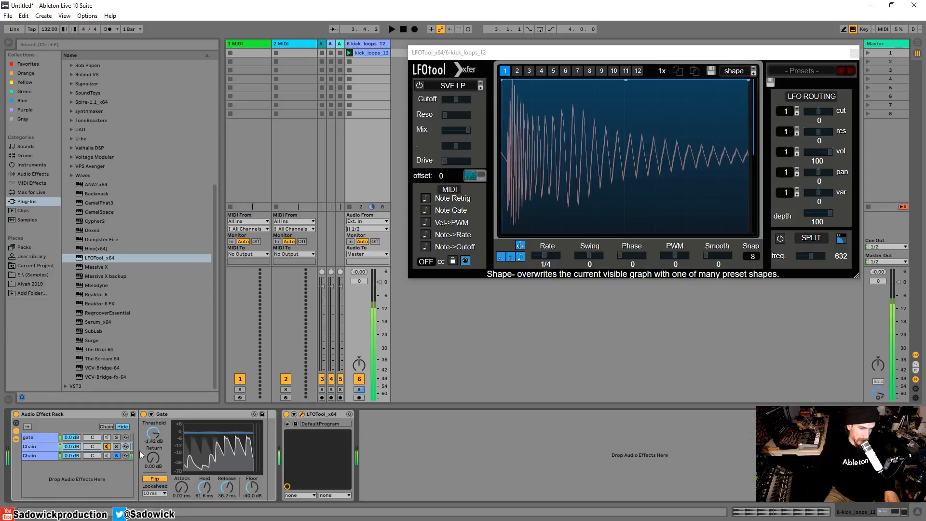
Solo the duplicated chain and set its Gate Threshold to -8.43 dB while auditioning the loop.
click(116, 446)
key(space)
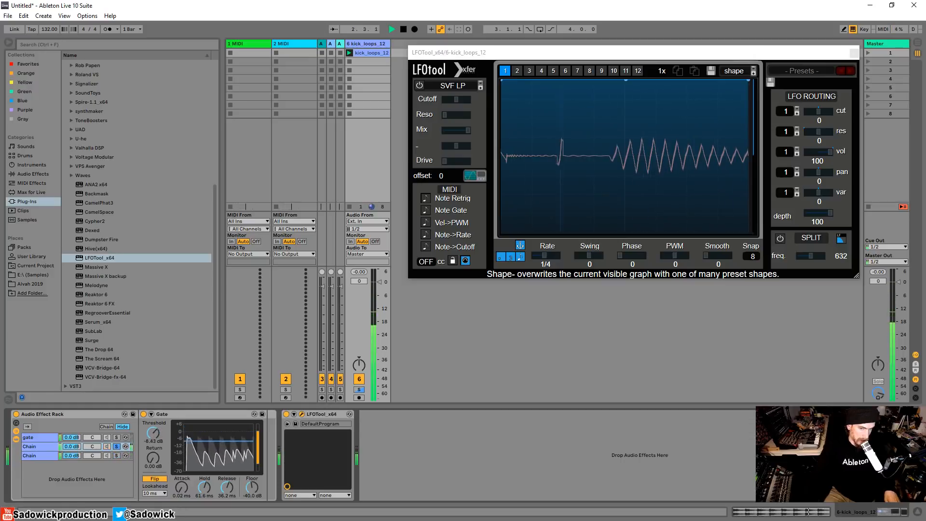
drag(225, 444, 225, 441)
key(space)
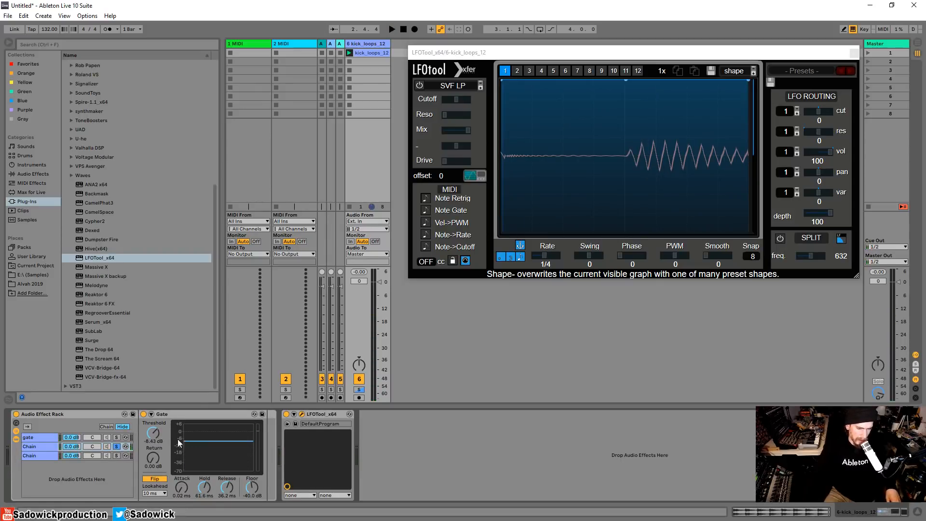
Switch the Gate's Flip off and back on, and reset Hold to 10.0 ms and Release to 15.0 ms during playback.
click(159, 480)
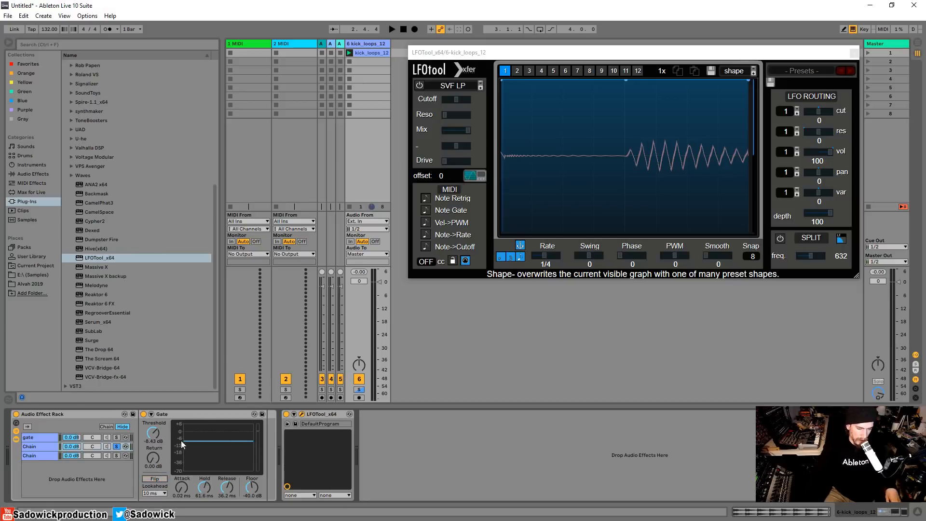
click(157, 479)
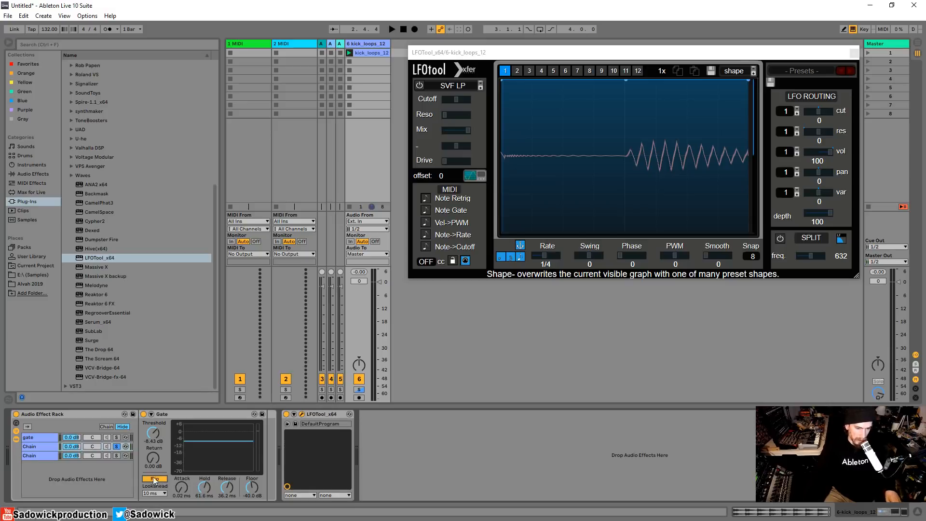
key(space)
double_click(204, 488)
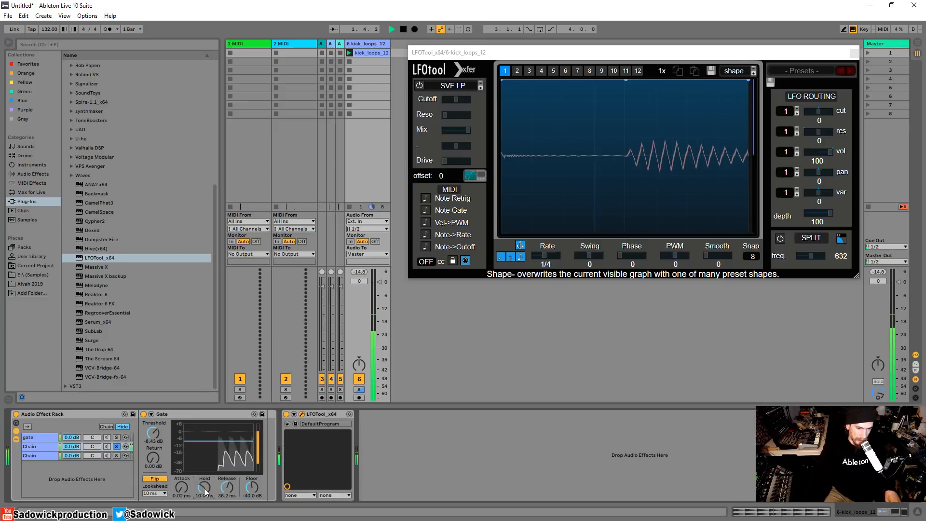
double_click(231, 489)
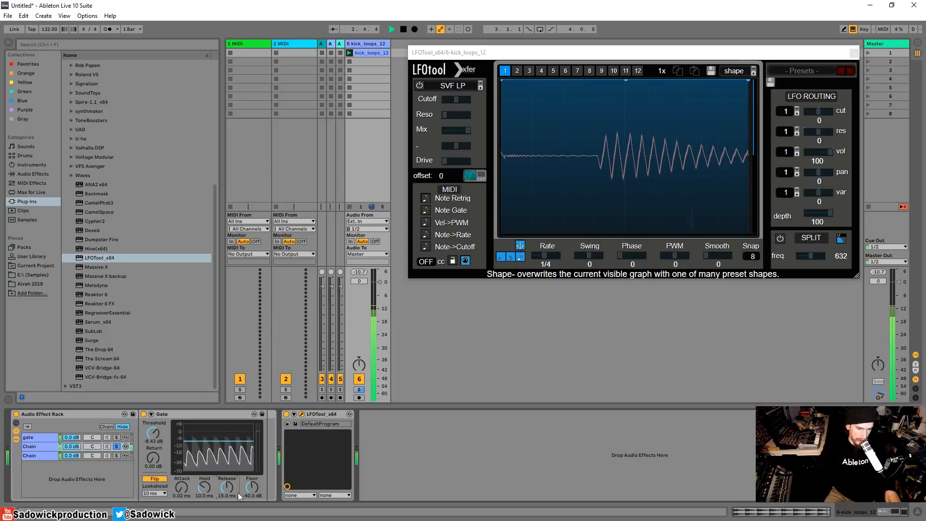
Set the flipped Gate's Threshold to -9.26 dB, Return to 5.52 dB and Attack to 15.5 ms while auditioning the loop.
drag(199, 440, 155, 463)
key(space)
key(space)
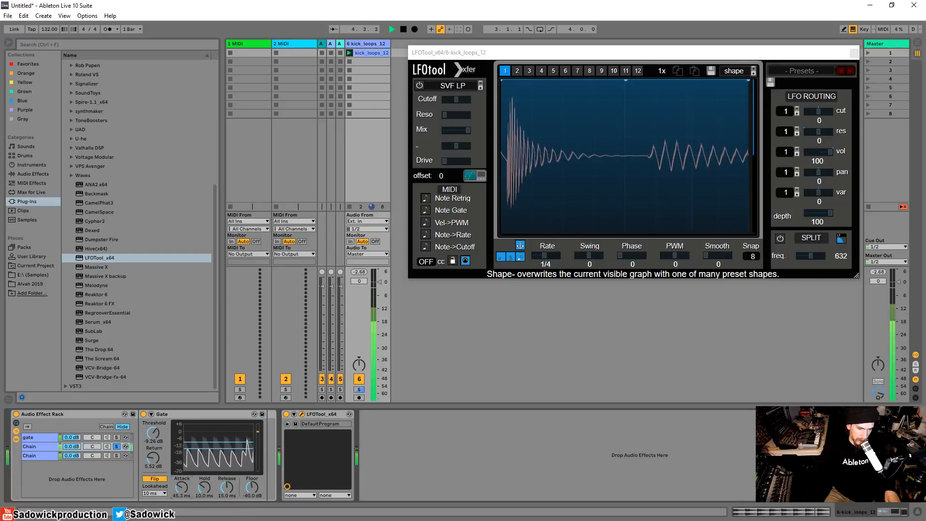
drag(185, 492, 180, 494)
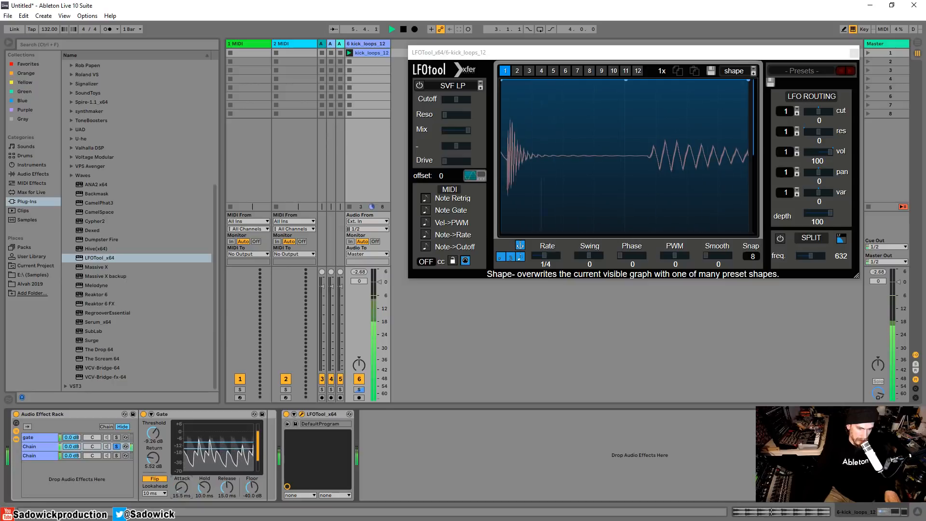
key(space)
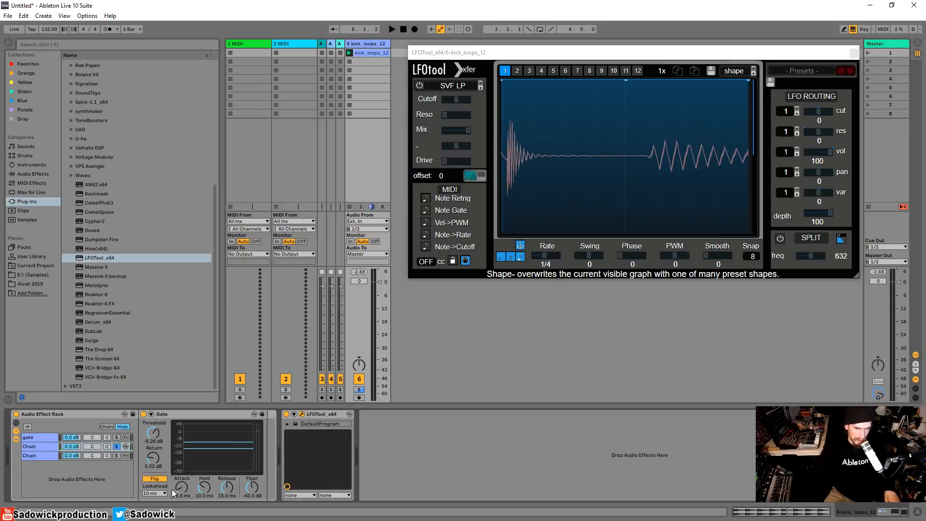
key(space)
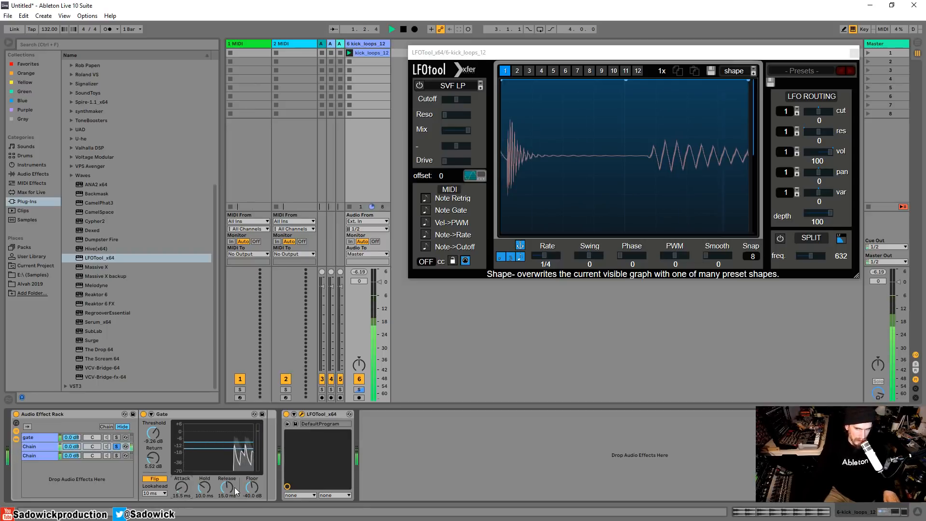
key(space)
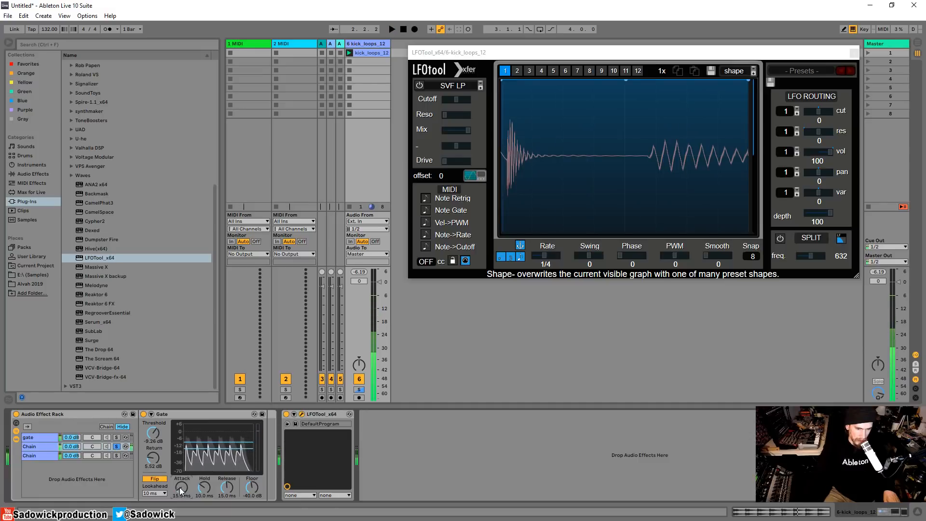
Shorten the flipped Gate's Attack to 0.02 ms, Hold to 3.01 ms and Release to 9.00 ms, auditioning the loop.
mouse_move(182, 491)
mouse_down()
mouse_move(182, 482)
mouse_move(205, 500)
mouse_move(227, 493)
mouse_move(227, 504)
mouse_move(227, 489)
mouse_move(182, 504)
mouse_up()
key(space)
key(space)
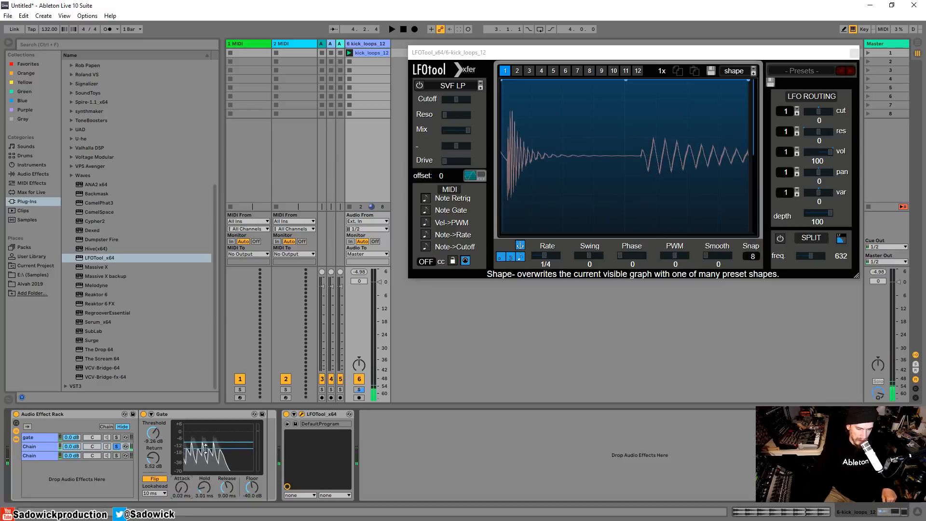
key(space)
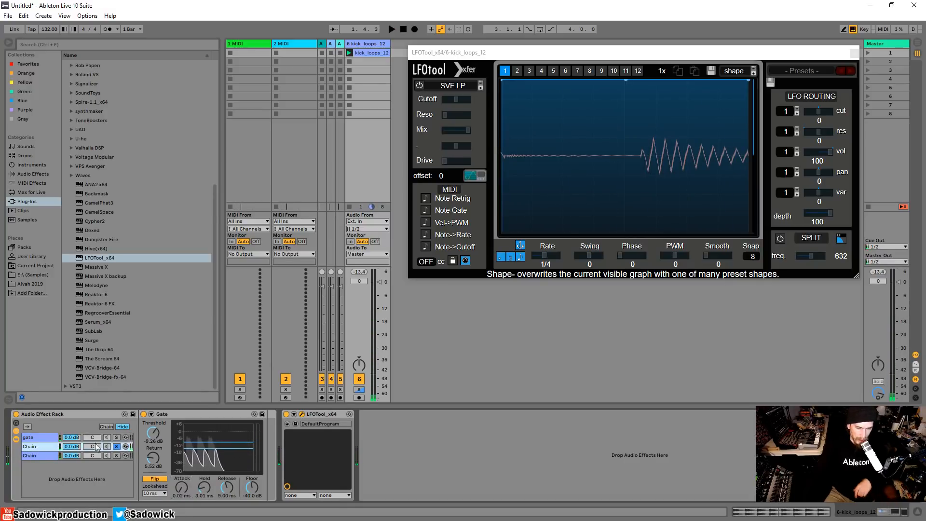
Add a Pedal audio effect after the Gate in the duplicated chain.
click(205, 417)
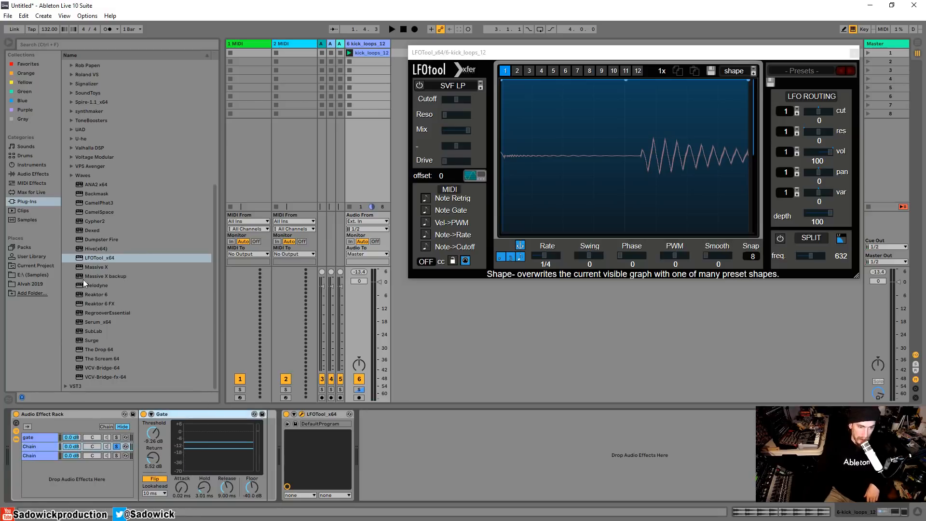
click(35, 175)
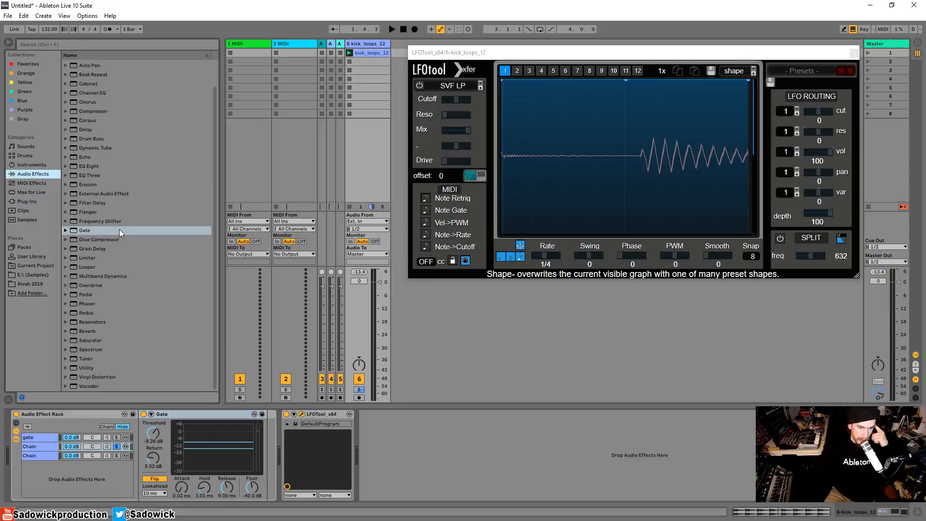
click(85, 294)
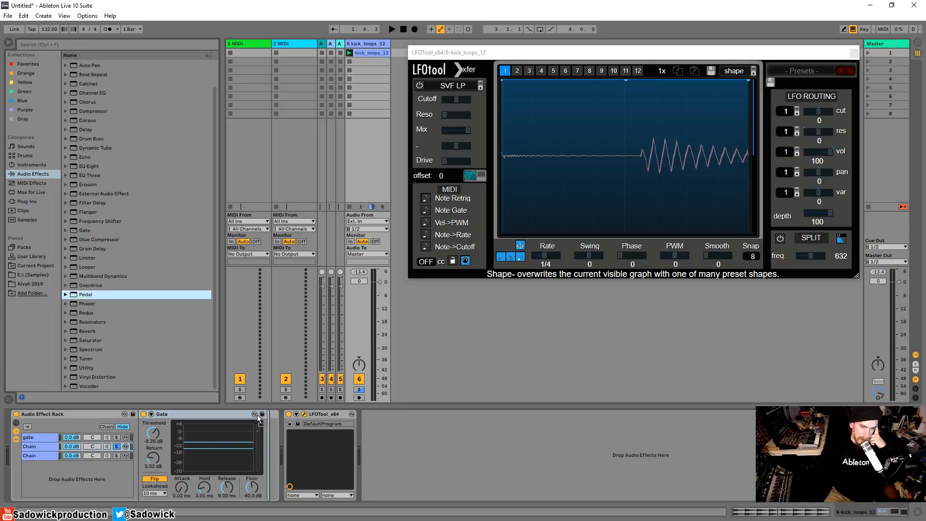
drag(265, 431, 266, 430)
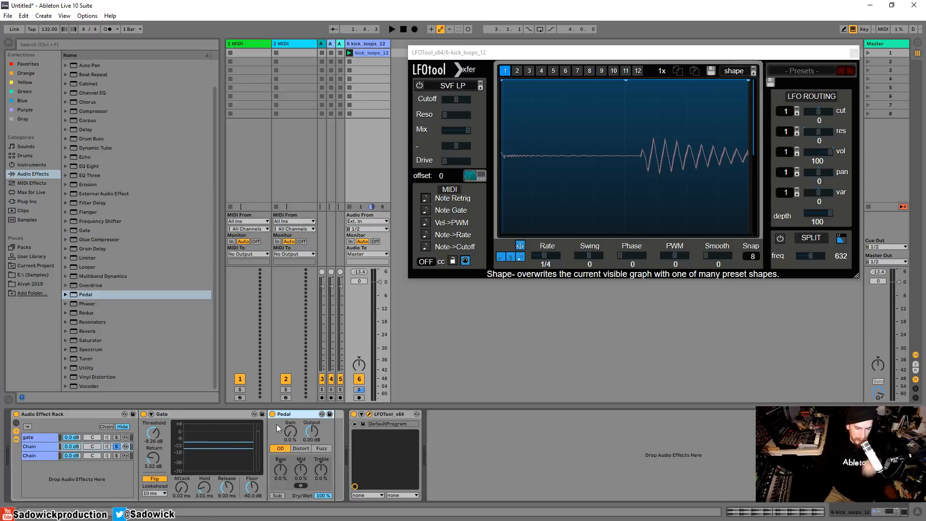
Set the Pedal to Distort with 58 % Gain and 52 % Bass during playback, and adjust the Gate's Threshold to -8.43 dB.
key(space)
click(301, 449)
drag(281, 471, 290, 408)
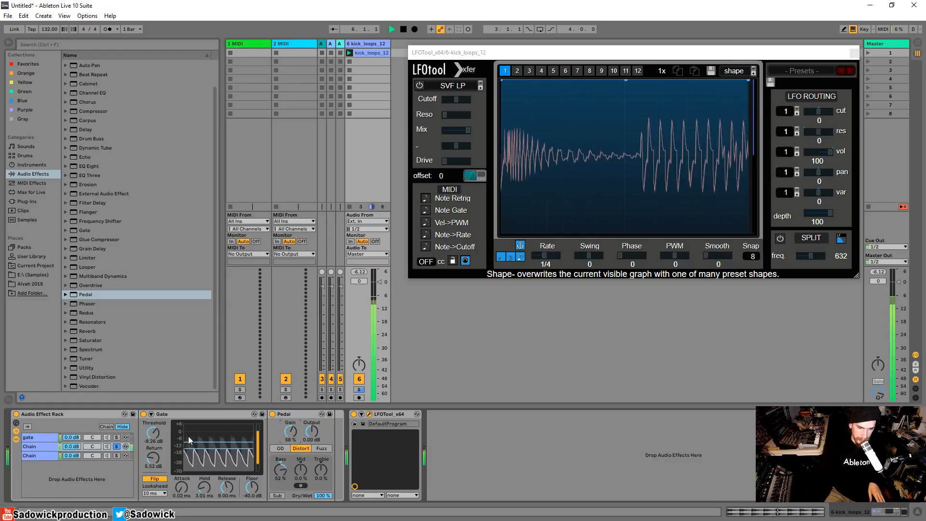
mouse_move(189, 439)
mouse_down()
mouse_move(189, 448)
mouse_move(189, 439)
mouse_up()
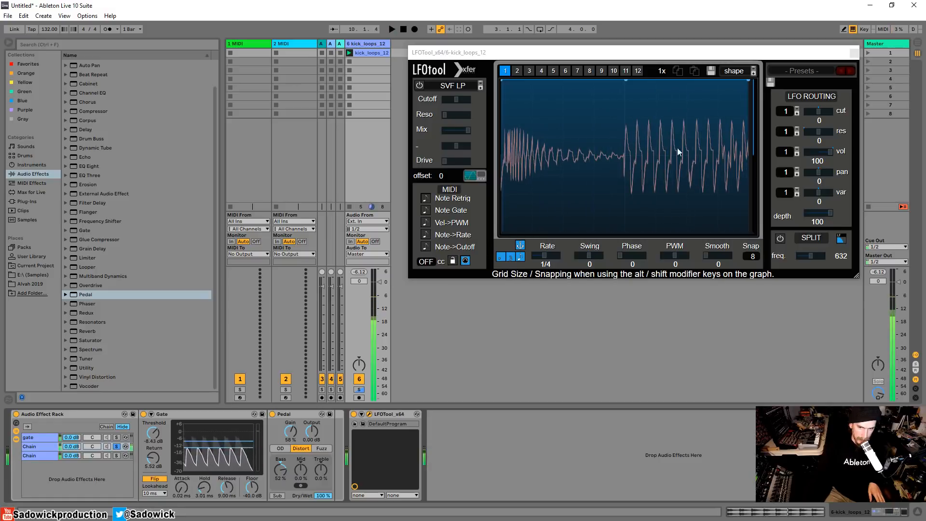
While the loop plays, set the Pedal's Bass to 89 %, Mid to -100 % and Gain to 34 %, and enable Sub.
key(space)
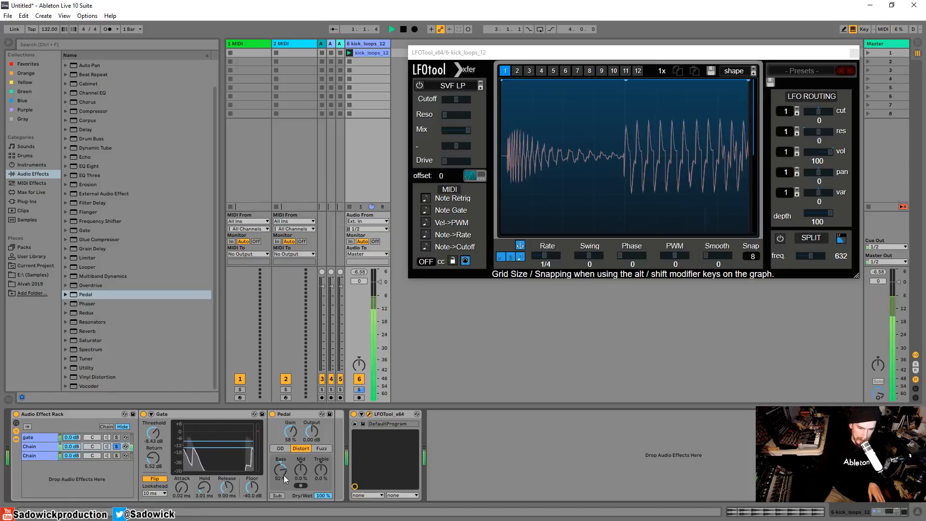
drag(284, 476, 301, 486)
drag(291, 432, 276, 497)
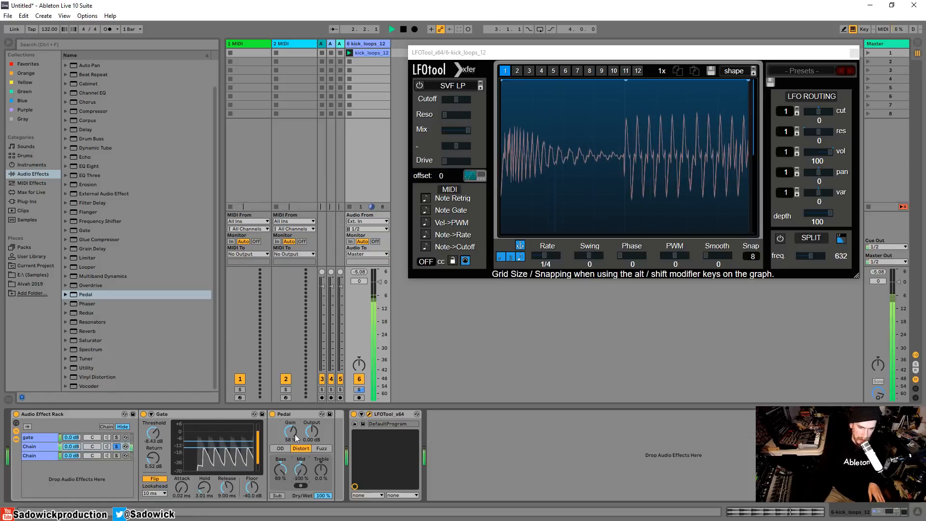
click(276, 497)
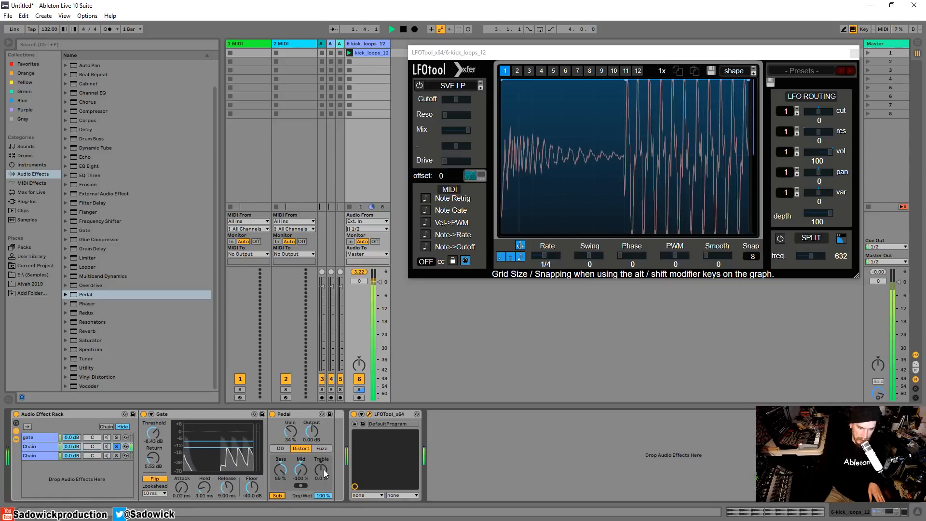
Lower the Pedal's Treble to -100 % and compare the OD mode with Distort, ending on Distort.
drag(323, 470, 323, 516)
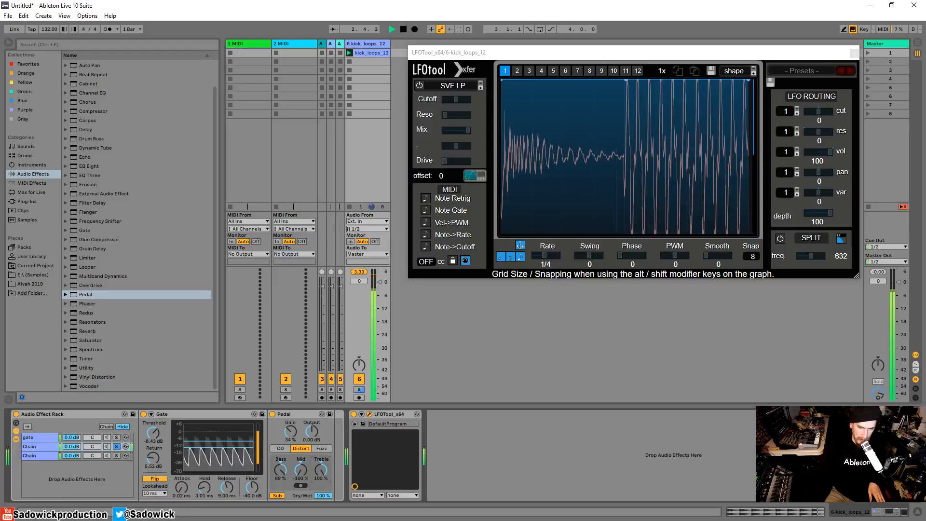
click(280, 449)
click(301, 448)
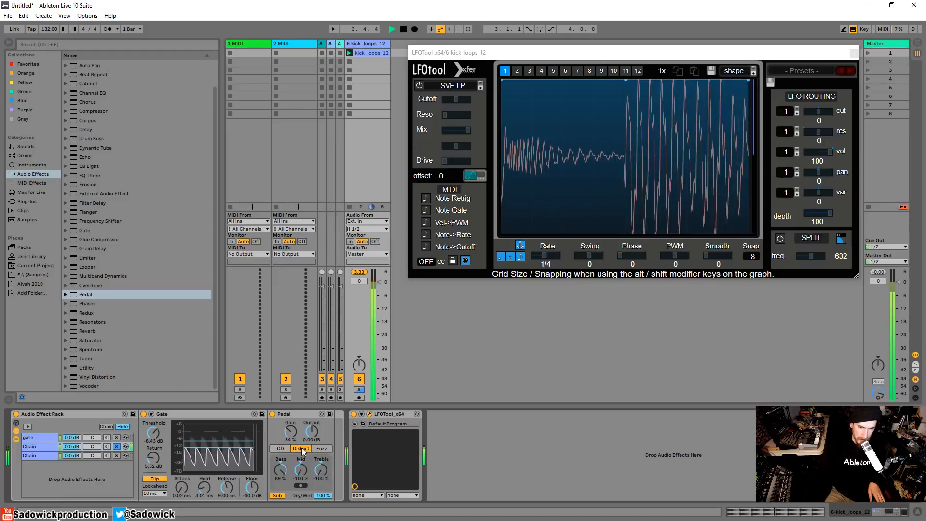
Switch the Pedal to Fuzz and compare the Gate's 0 ms Lookahead with 10 ms, ending on 10 ms.
click(321, 449)
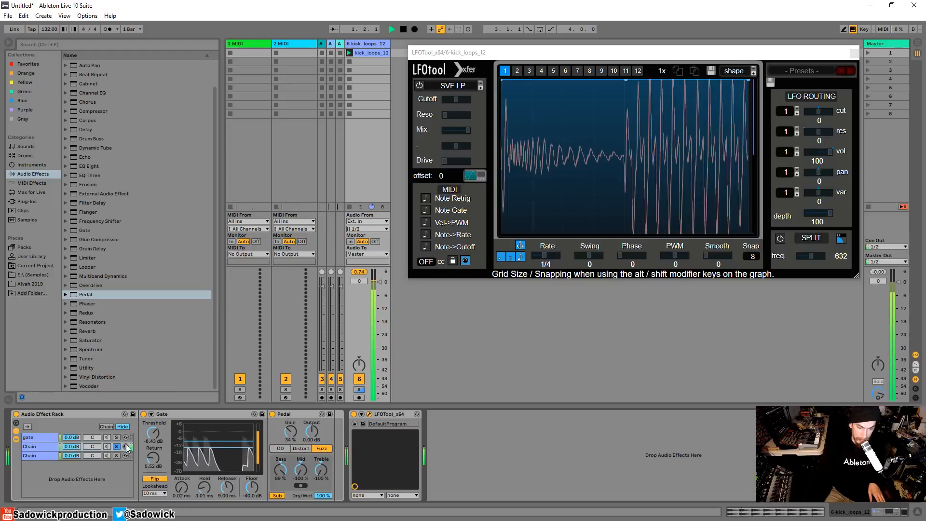
key(space)
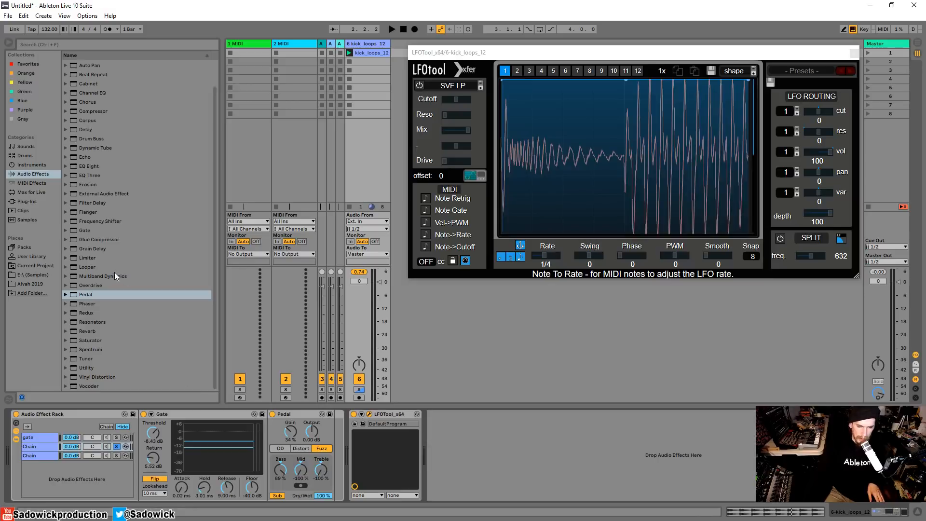
click(155, 493)
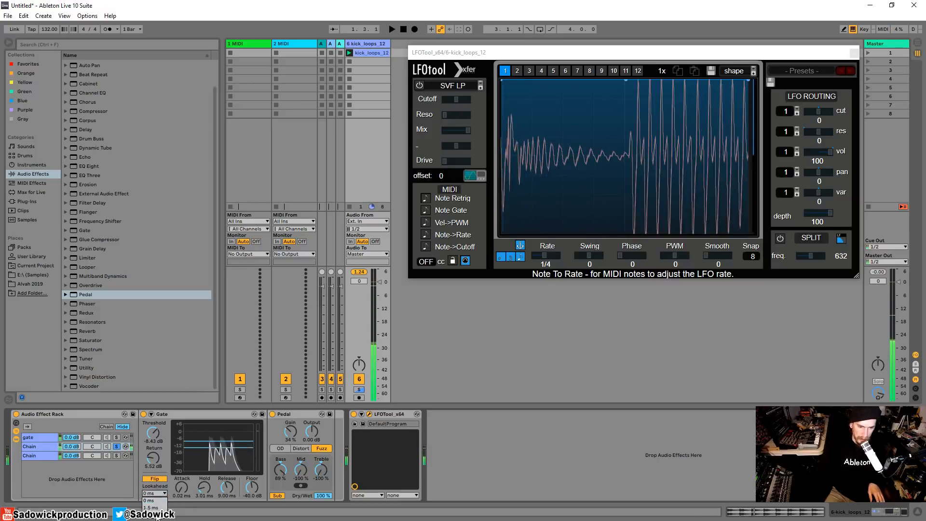
click(157, 515)
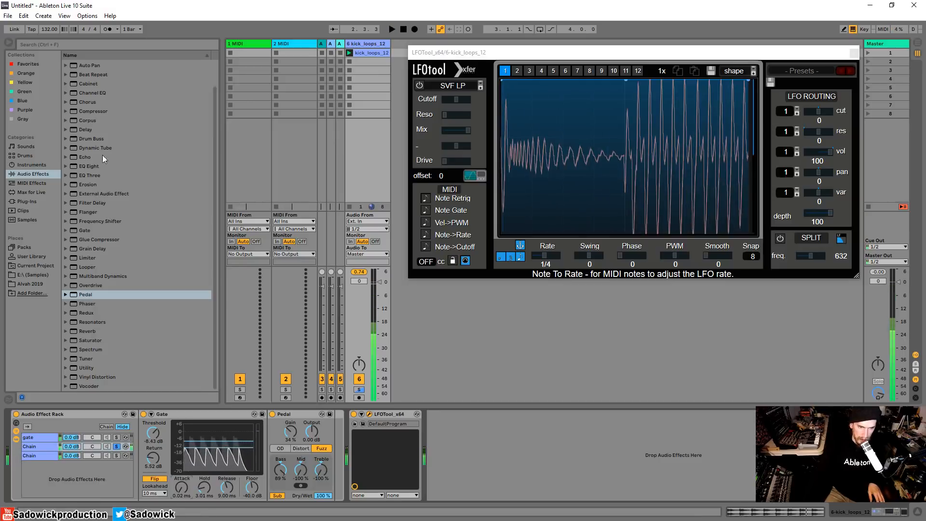
Try an Auto Pan after the Pedal with 46.8 % Amount, 0° Phase, a triangle waveform and 100 % Shape.
scroll(78, 148, up, 1)
click(94, 91)
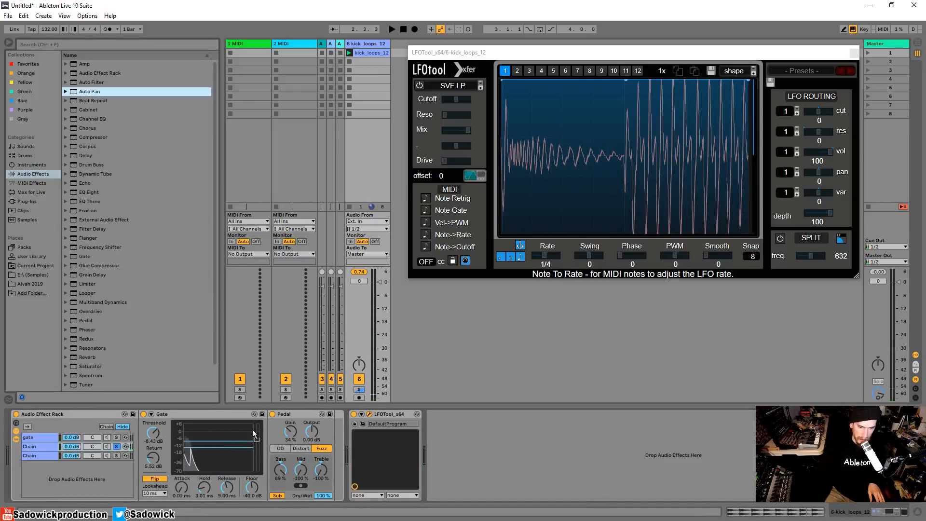
drag(255, 434, 335, 452)
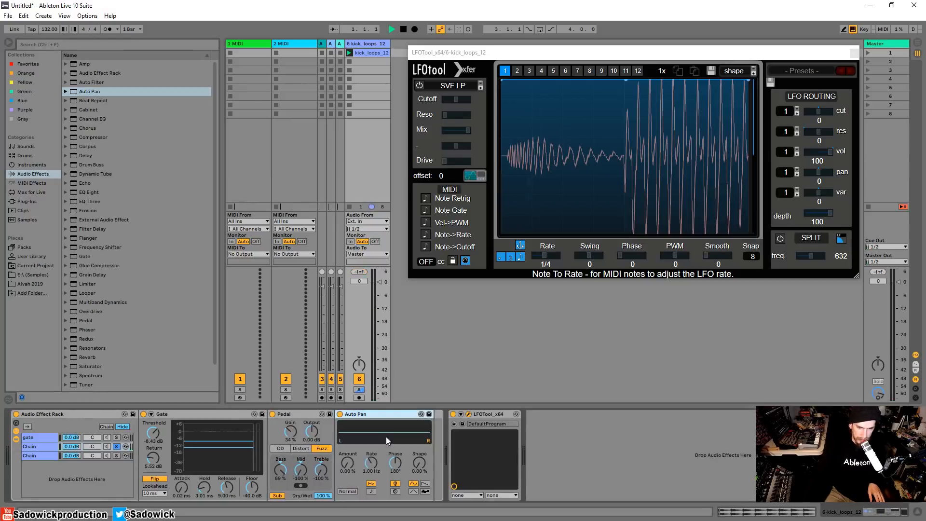
key(space)
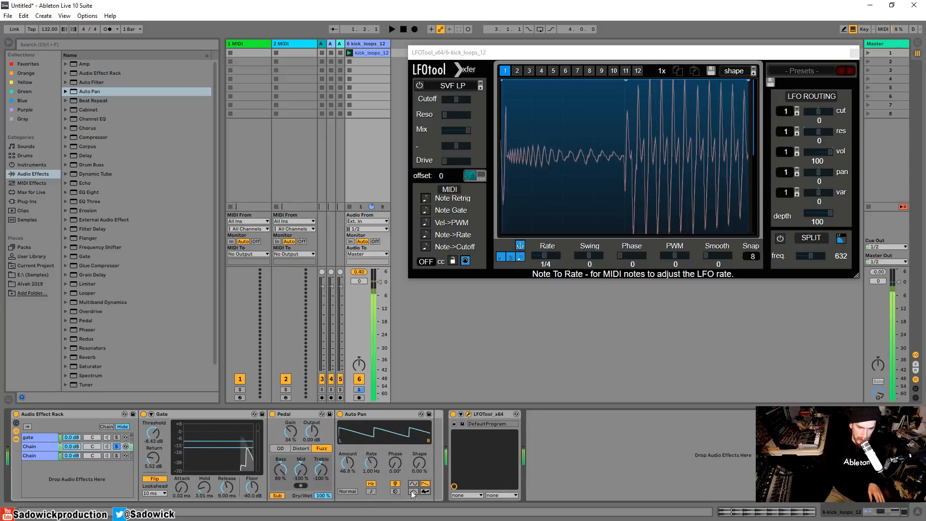
click(412, 491)
drag(420, 462, 419, 429)
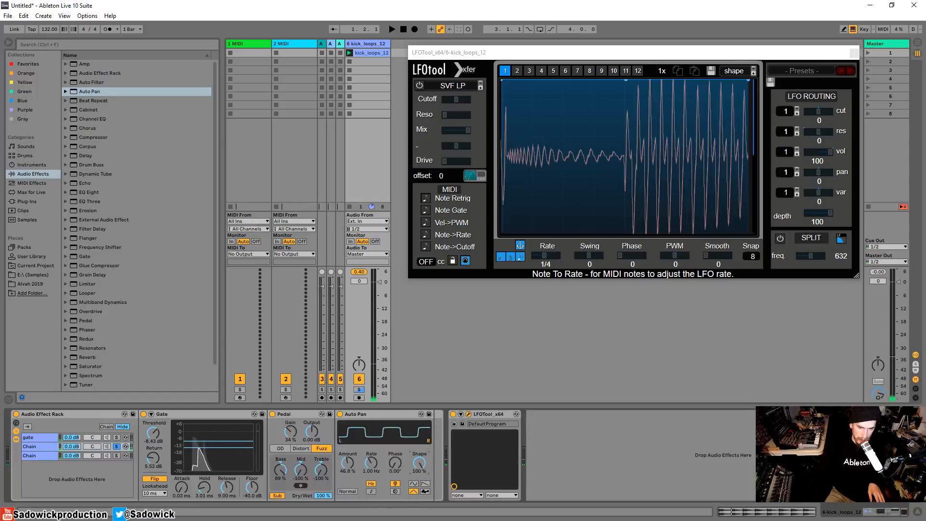
Try the Auto Pan with a tempo-synced 1/4 Rate, 100 % Amount, 177° Offset, reduced Shape and the sawtooth waveform.
click(370, 491)
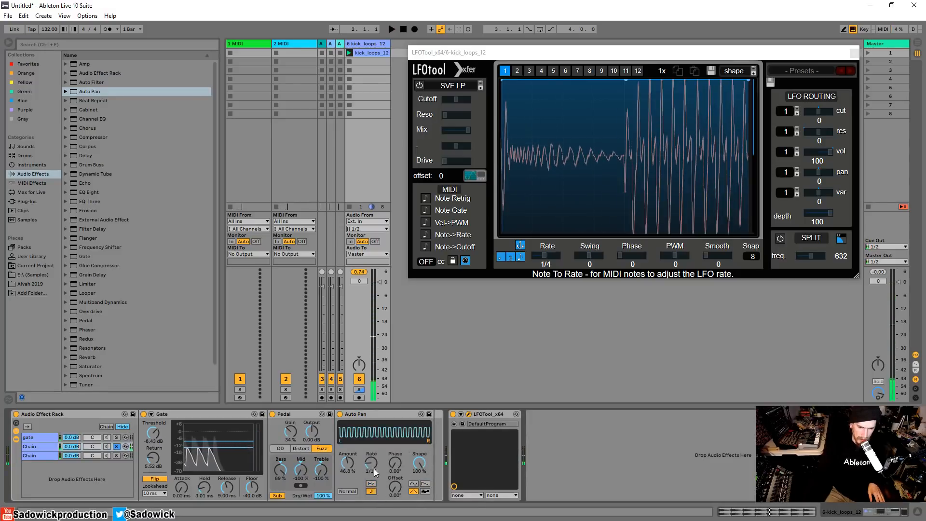
drag(374, 468, 348, 434)
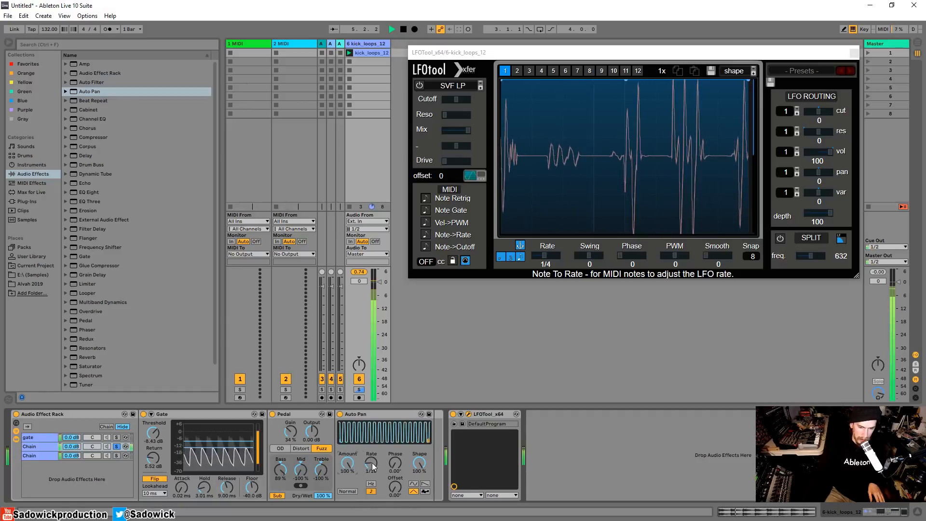
drag(373, 465, 373, 472)
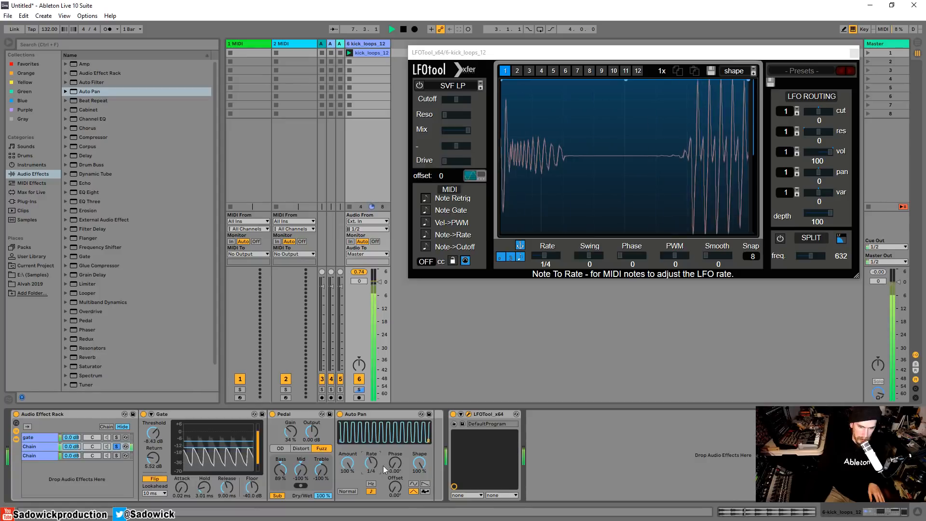
drag(395, 488, 395, 462)
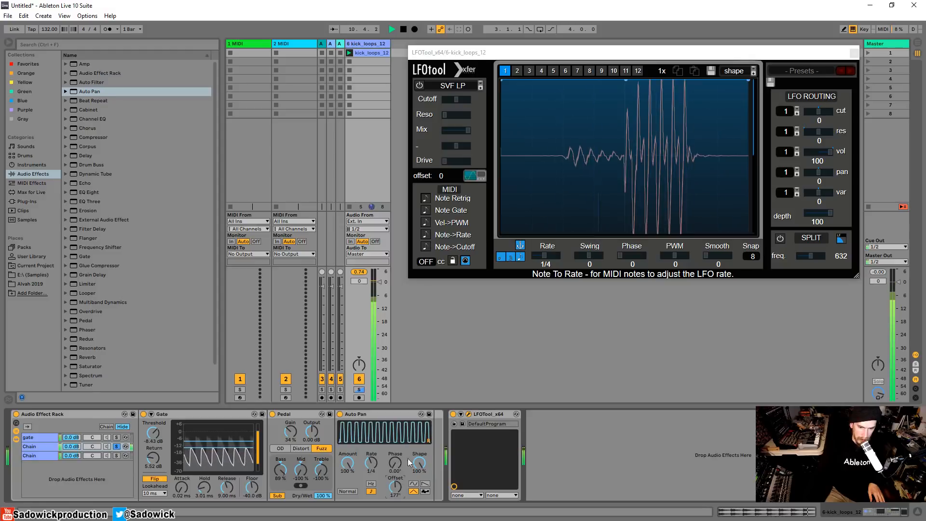
mouse_move(419, 462)
mouse_down()
mouse_move(419, 470)
mouse_move(419, 434)
mouse_move(420, 481)
mouse_move(419, 443)
mouse_move(419, 474)
mouse_up()
click(413, 484)
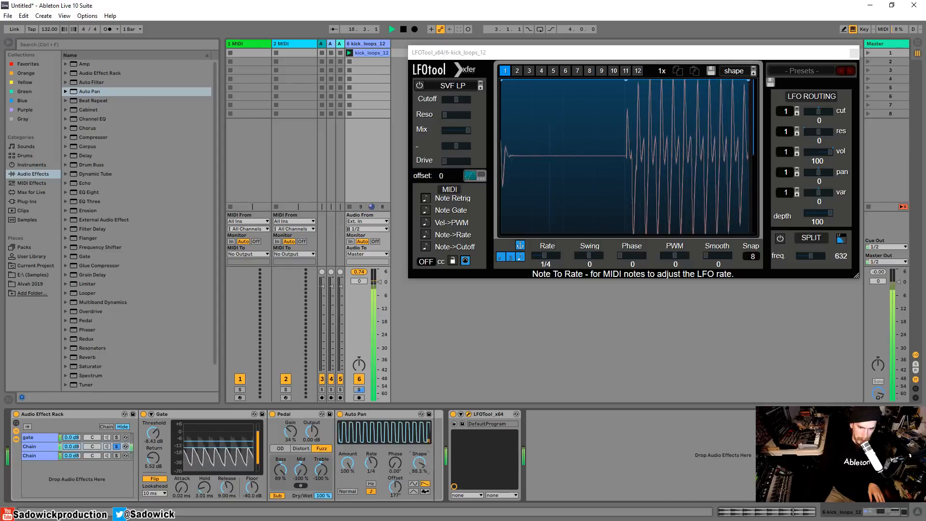
Delete the Auto Pan and add the LFOTool_x64 plug-in after the Pedal in its place.
right_click(366, 414)
click(381, 444)
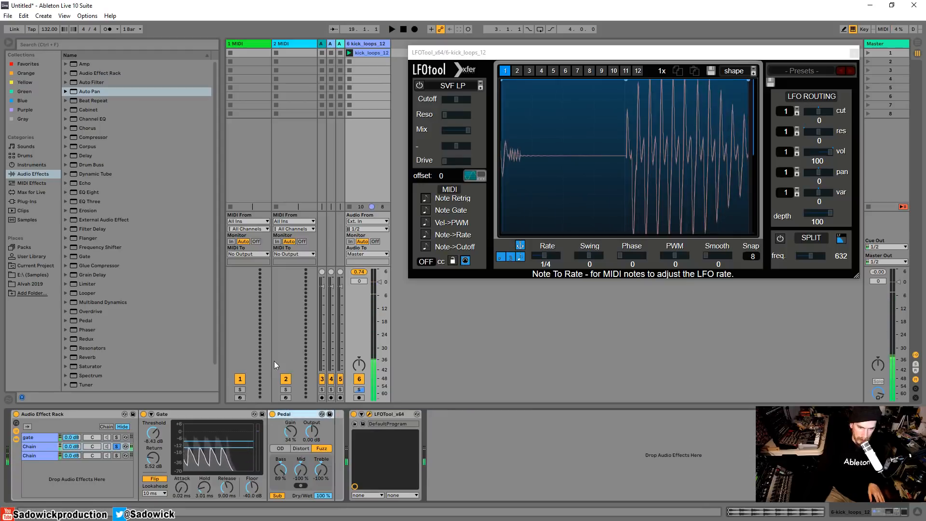
click(29, 200)
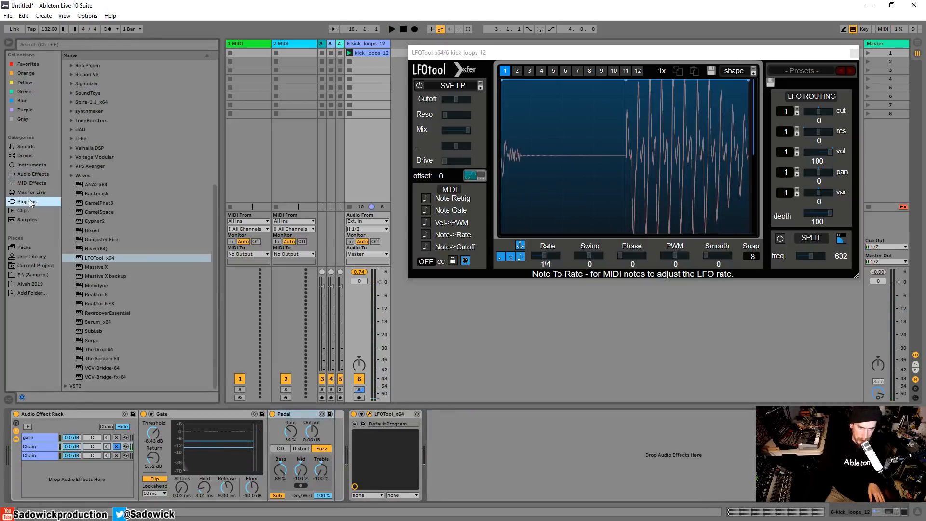
mouse_move(92, 257)
mouse_down()
mouse_move(227, 398)
mouse_move(313, 437)
mouse_move(333, 425)
mouse_up()
Reshape the volume curve of the newly added LFOTool while the loop plays, and close its window.
drag(485, 163, 485, 208)
drag(554, 65, 273, 179)
key(space)
drag(287, 224, 292, 205)
drag(387, 206, 378, 204)
click(465, 182)
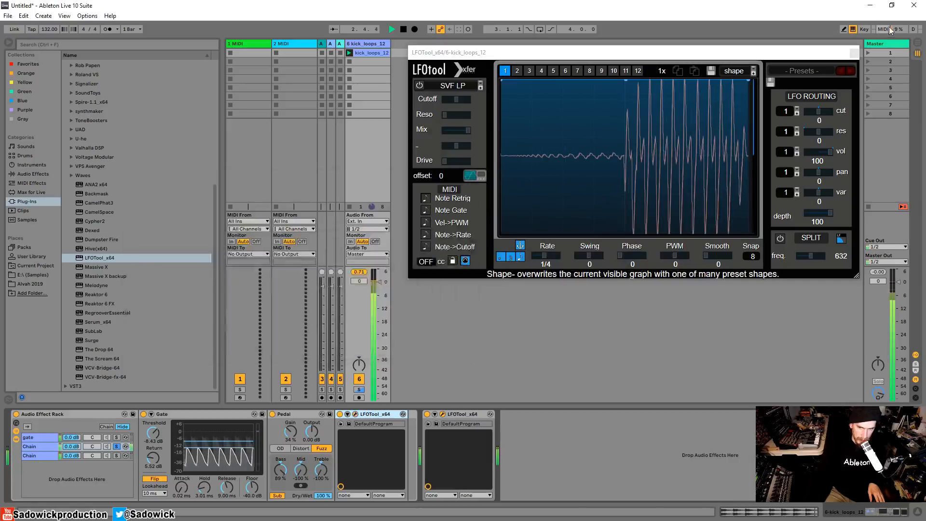
Unsolo the distorted flipped-gate chain and deactivate the third chain in the rack.
click(116, 446)
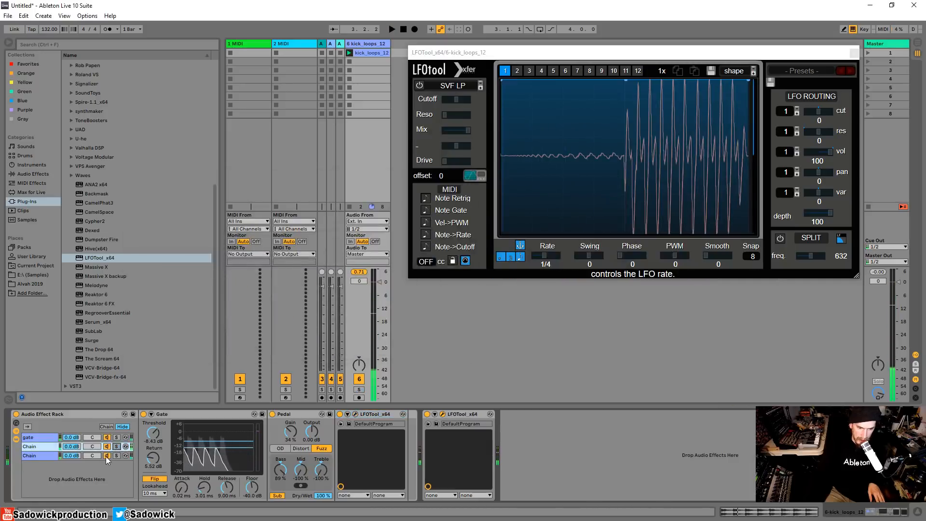
click(106, 456)
click(35, 438)
Rename the second chain "rev gate dist" and play the loop through both gated chains.
click(36, 446)
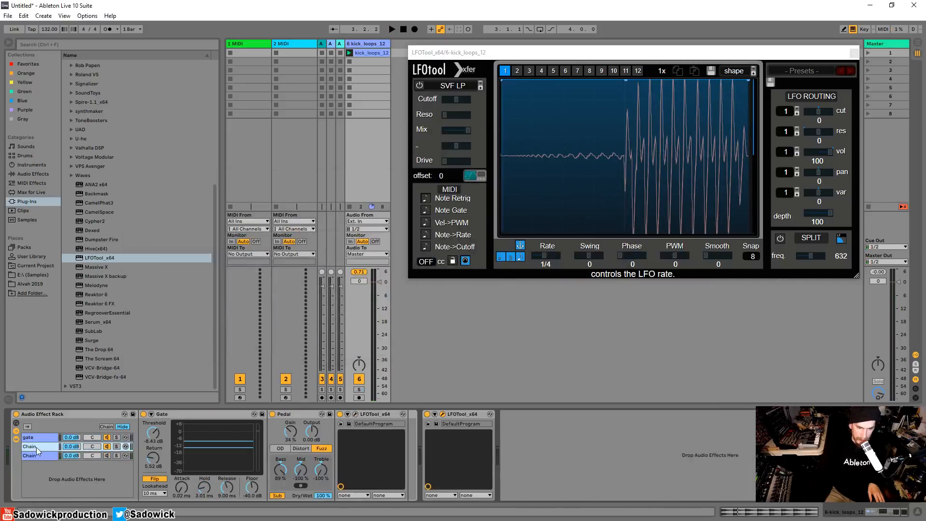
right_click(37, 447)
click(62, 374)
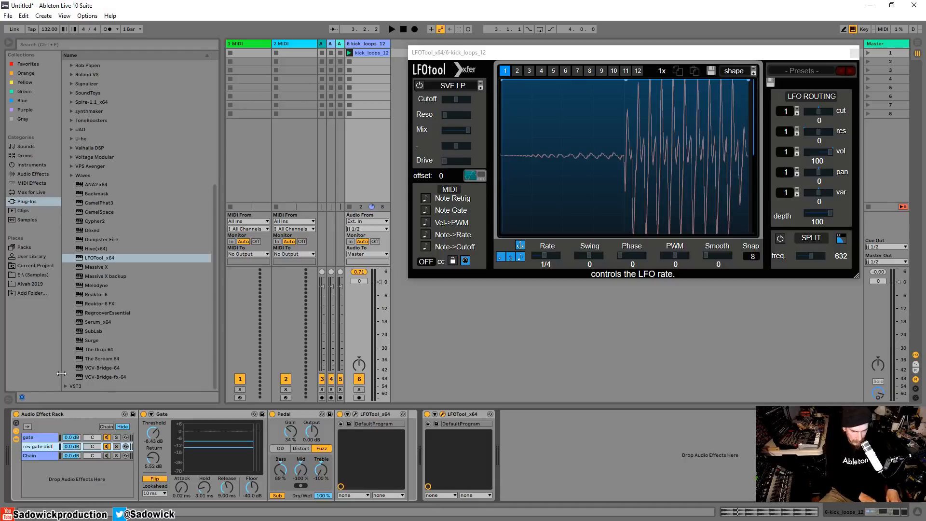
key(space)
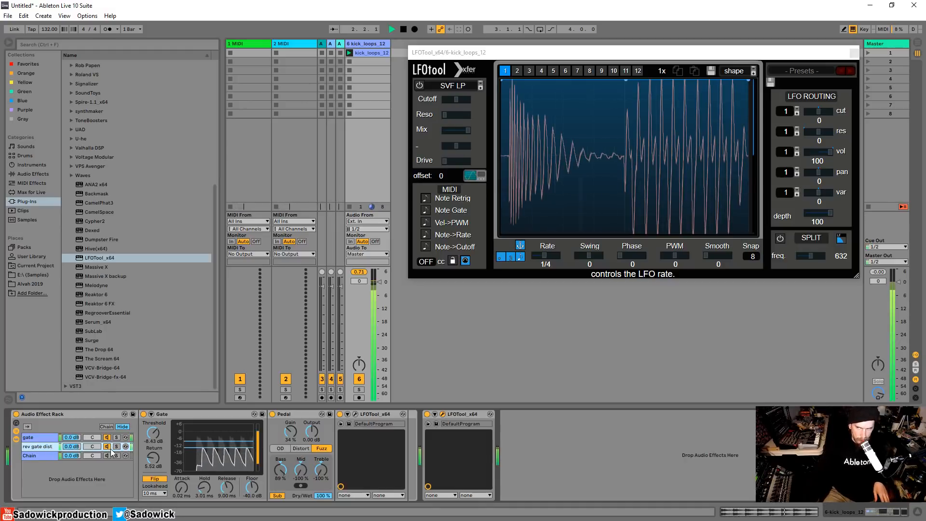
key(space)
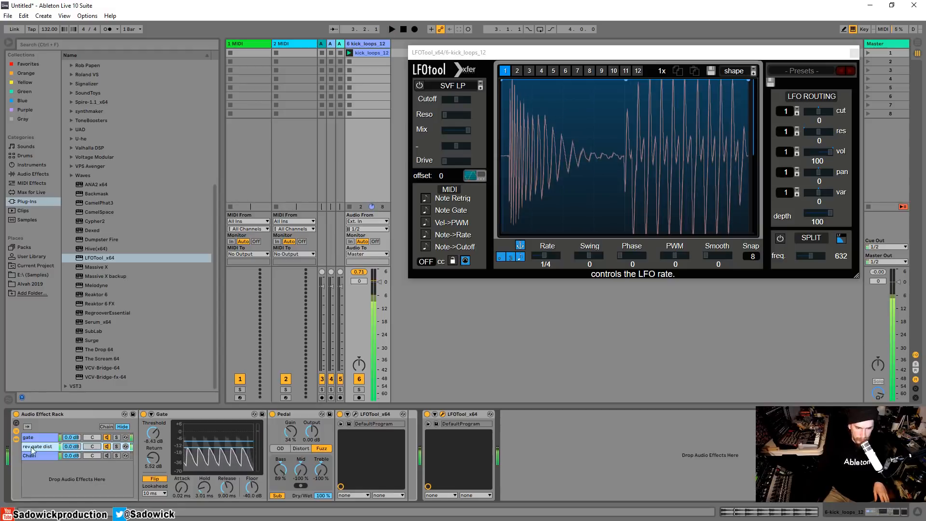
In the gate chain, add EQ Eight after the Gate with -5.83 dB at 484 Hz and -9.79 dB at 2.08 kHz.
click(57, 445)
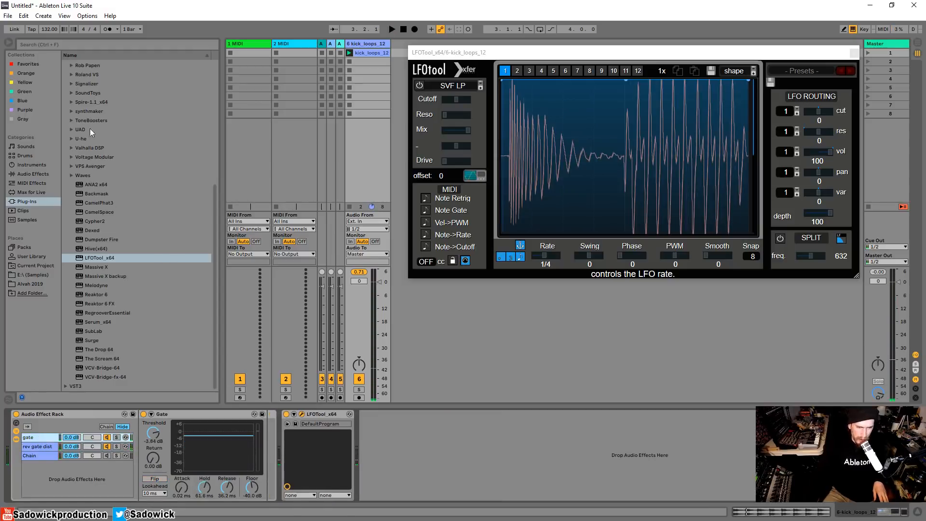
click(29, 174)
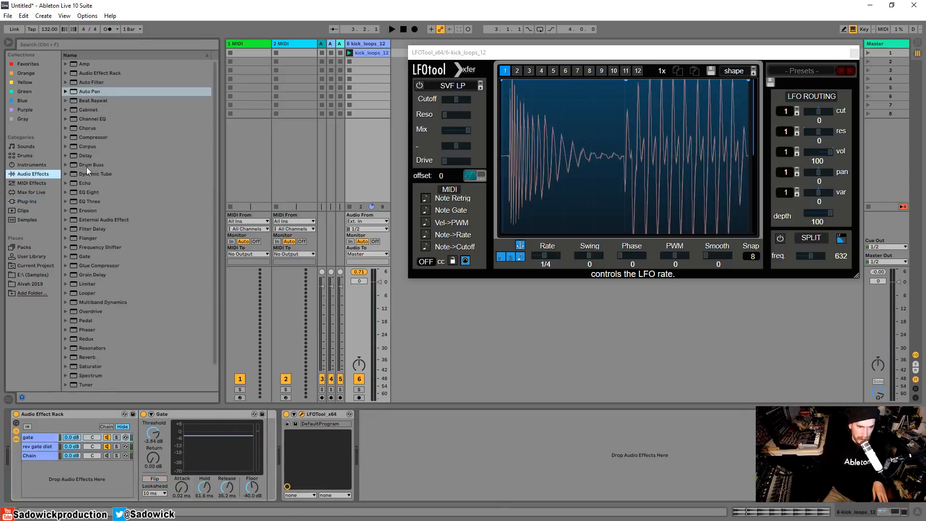
drag(88, 192, 280, 434)
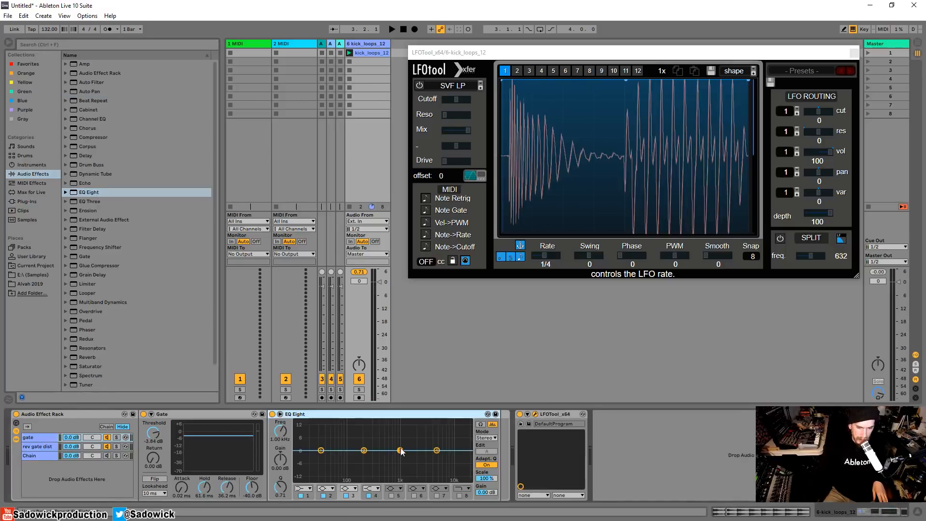
drag(401, 451, 384, 461)
key(space)
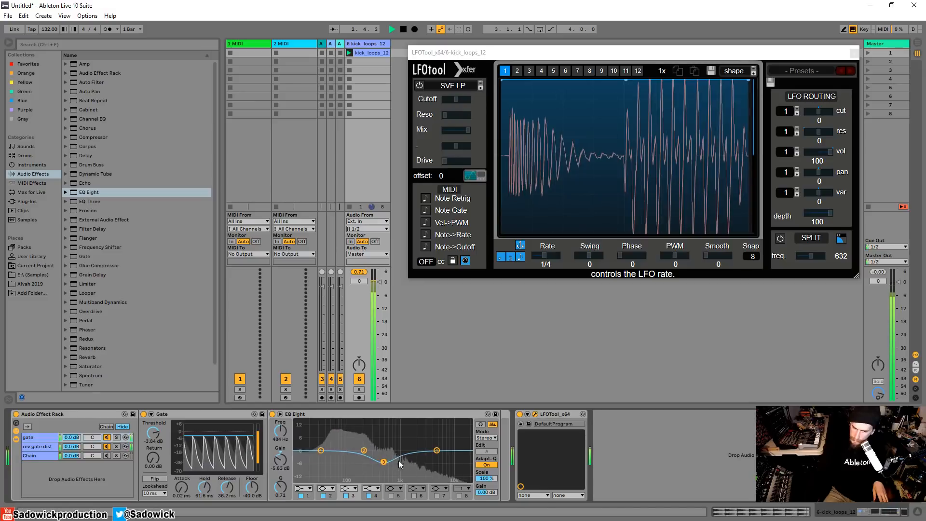
drag(437, 450, 416, 469)
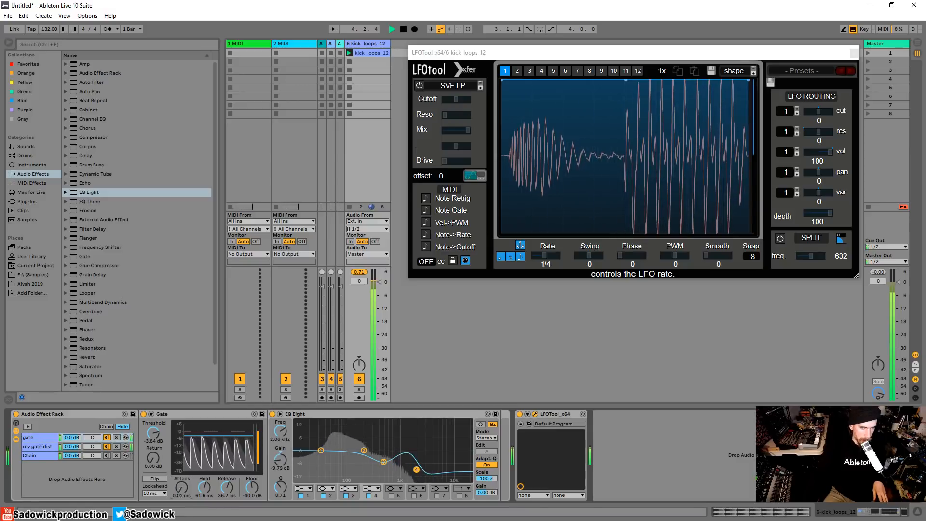
Solo the third chain to hear it alone and add an EQ Eight to it.
click(116, 455)
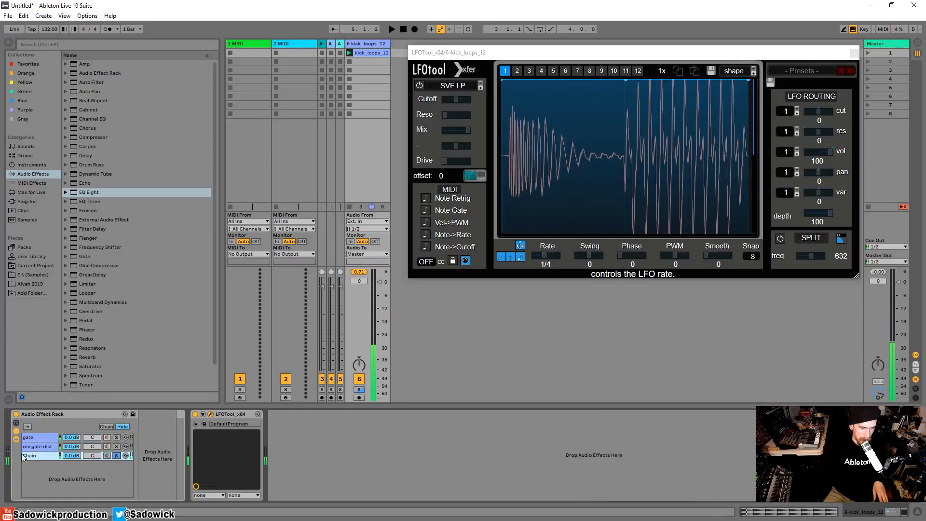
key(space)
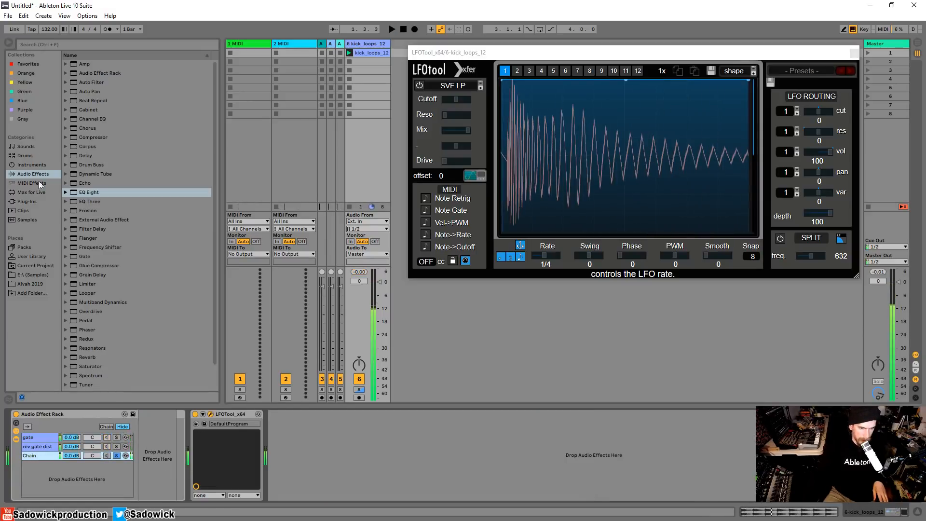
drag(79, 195, 168, 416)
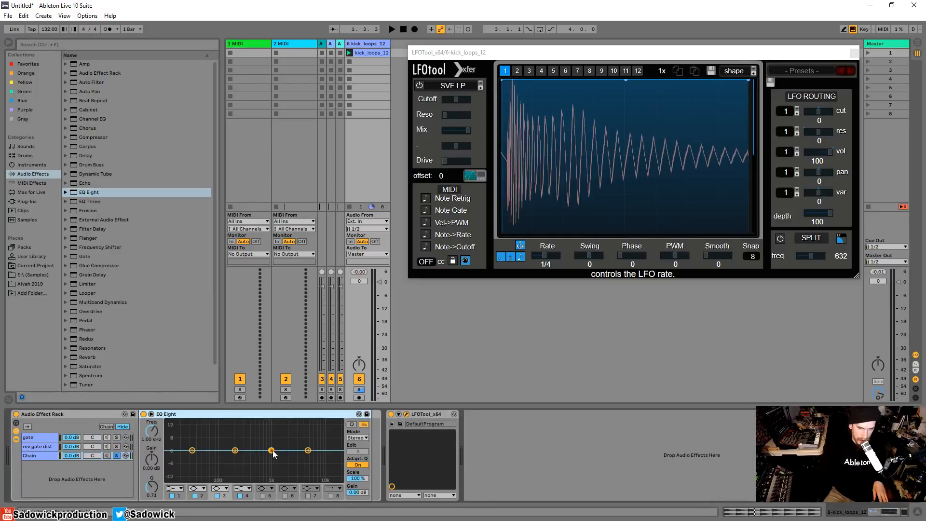
Cut the low mids in the third chain's EQ Eight and boost 107 Hz by 4.09 dB, checking with playback.
drag(273, 451, 221, 440)
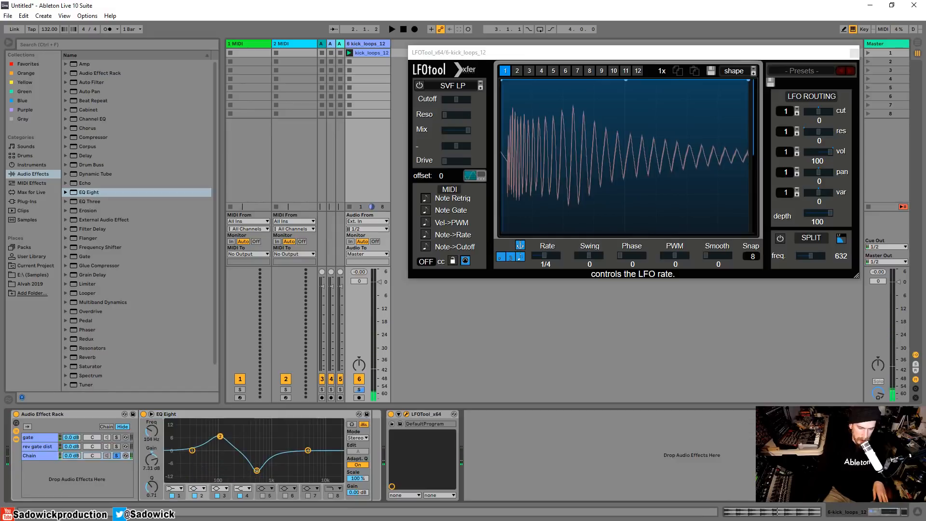
key(space)
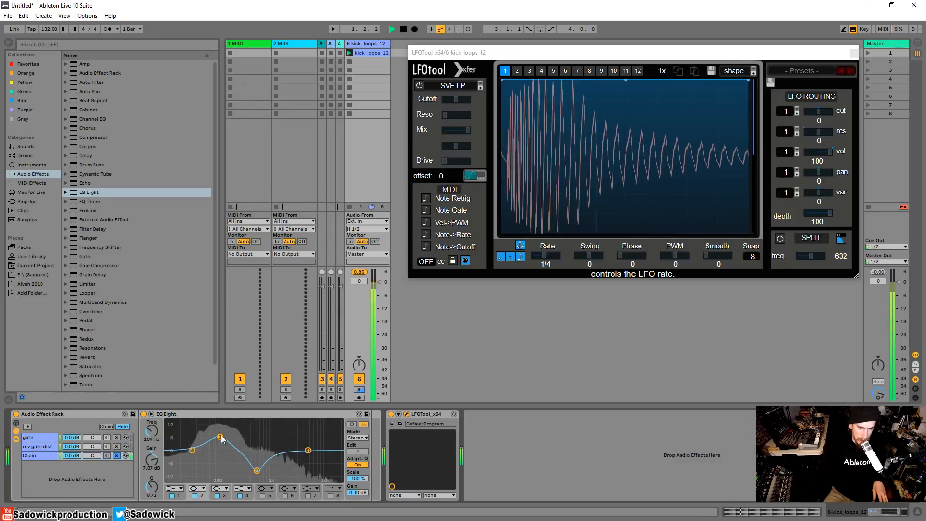
drag(221, 437, 221, 442)
key(space)
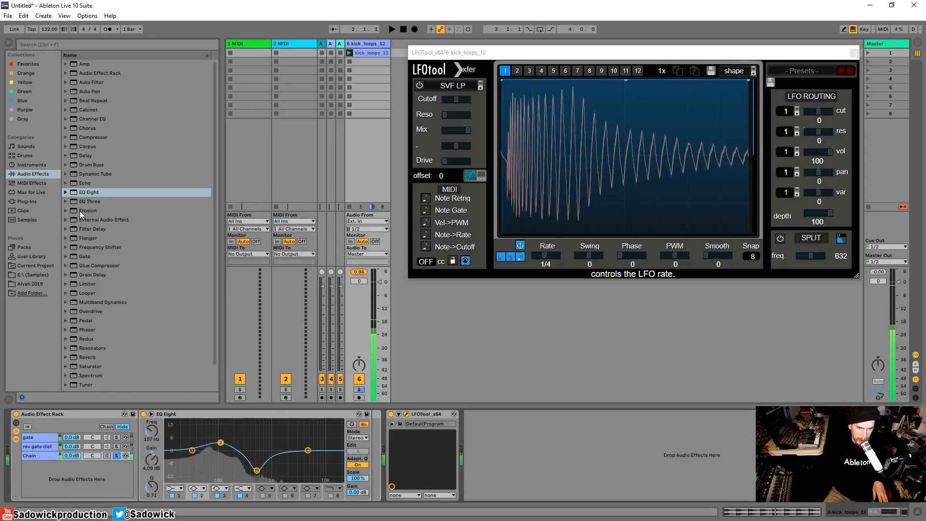
Add a Saturator after the EQ Eight in the third chain.
click(85, 320)
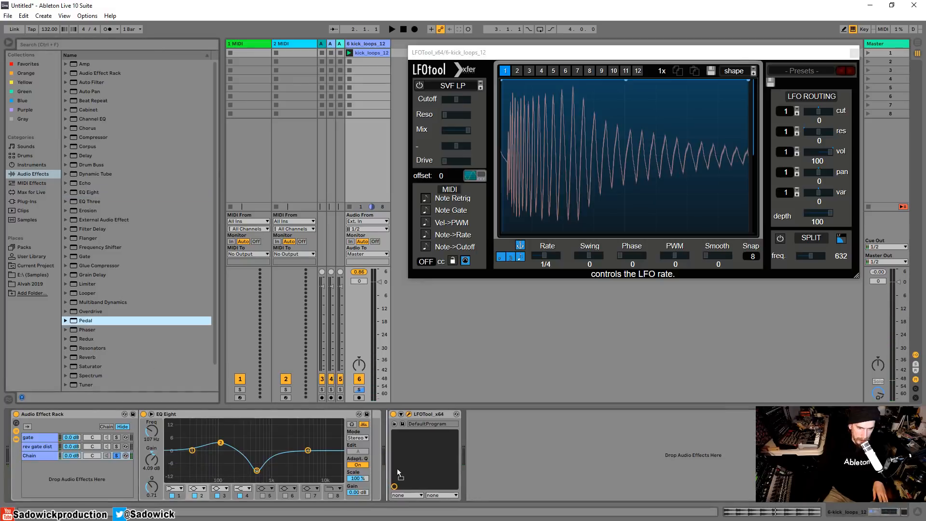
drag(367, 444, 78, 322)
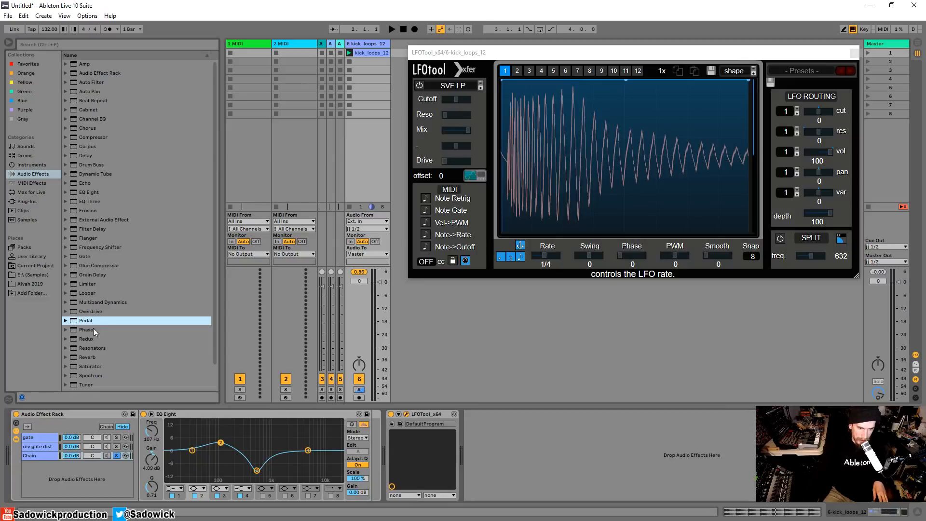
drag(92, 366, 333, 424)
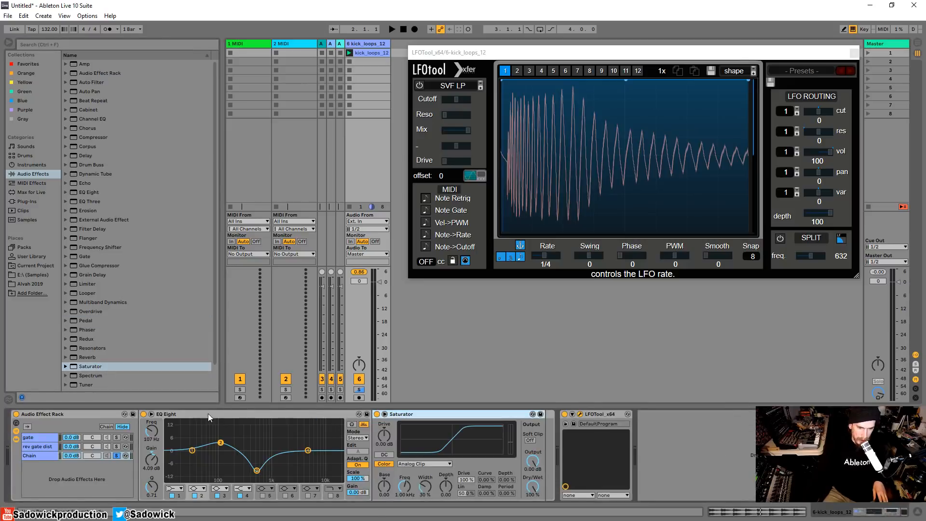
Fold the third chain's EQ Eight, enable Soft Clip in the Saturator and lower its output to -10.9 dB.
double_click(209, 414)
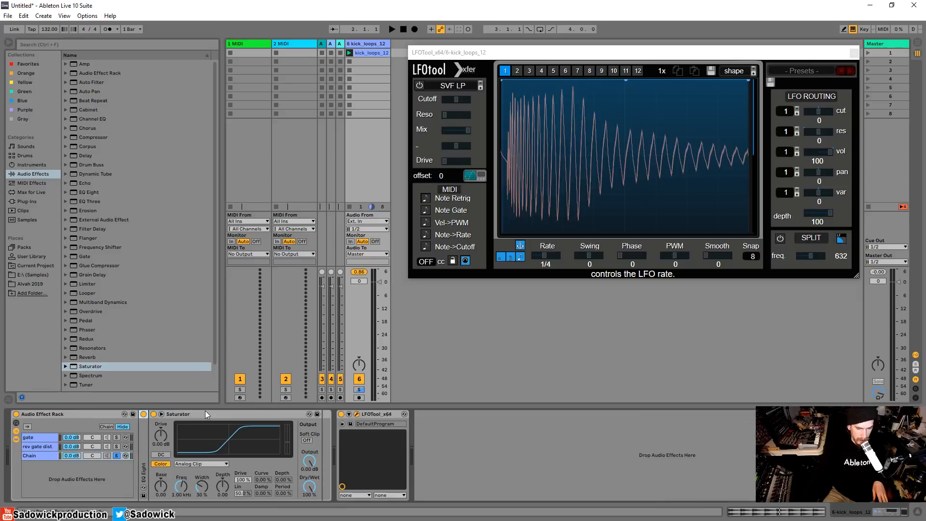
click(307, 440)
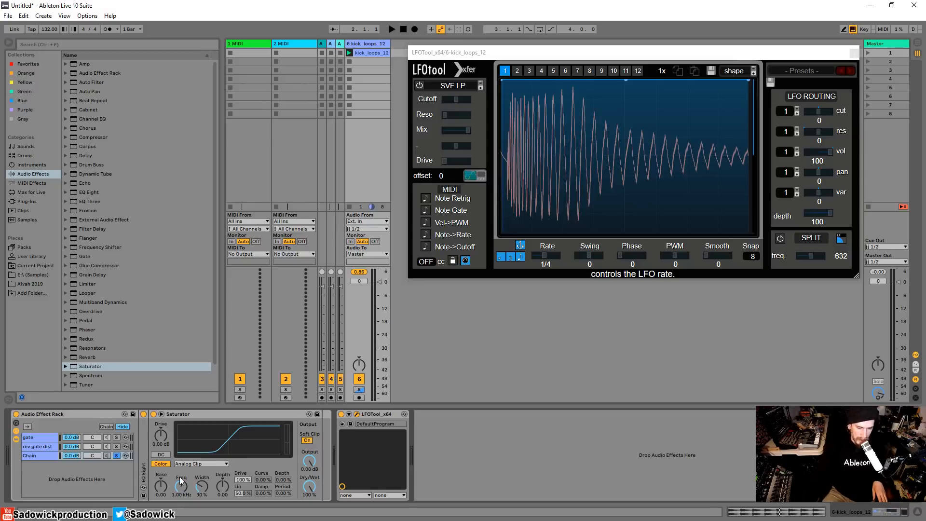
right_click(204, 416)
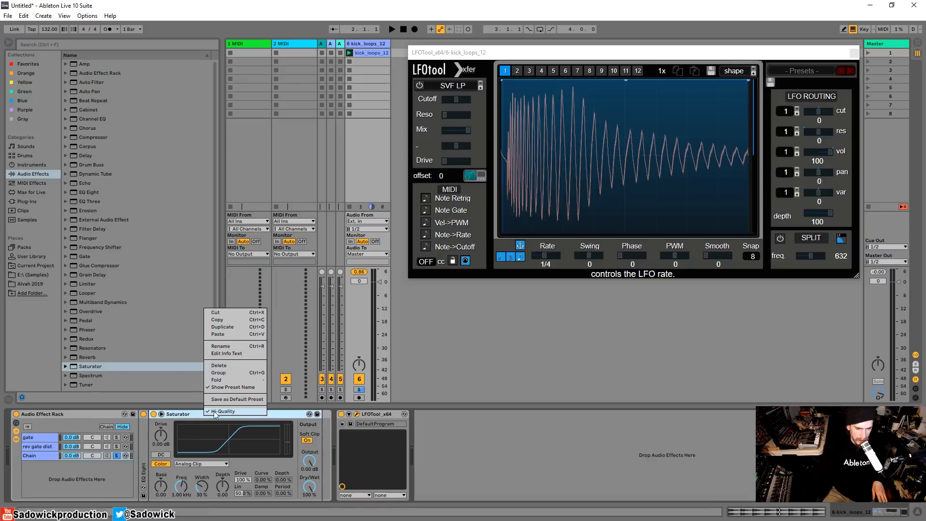
click(178, 414)
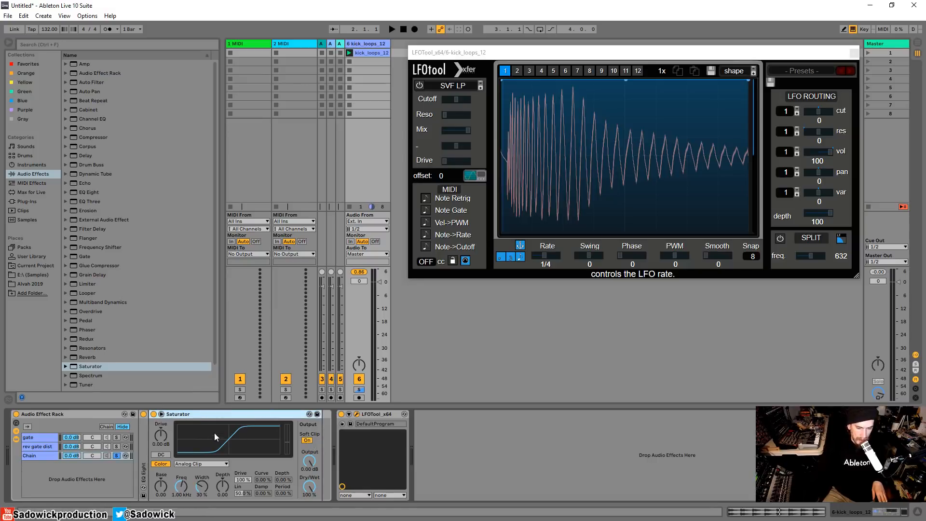
drag(315, 467, 315, 480)
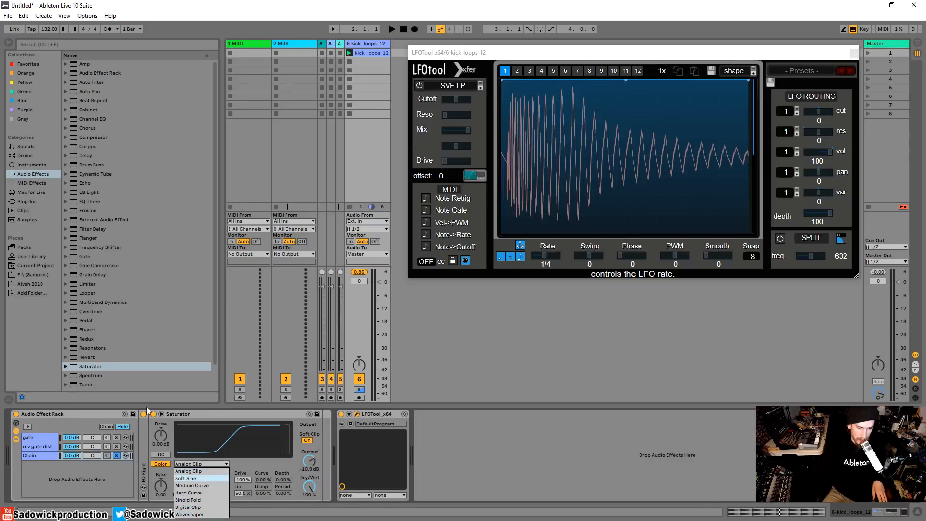
Play the loop and raise the Saturator's Drive up to 36 dB with the Analog Clip curve.
click(161, 437)
key(space)
drag(161, 438, 161, 400)
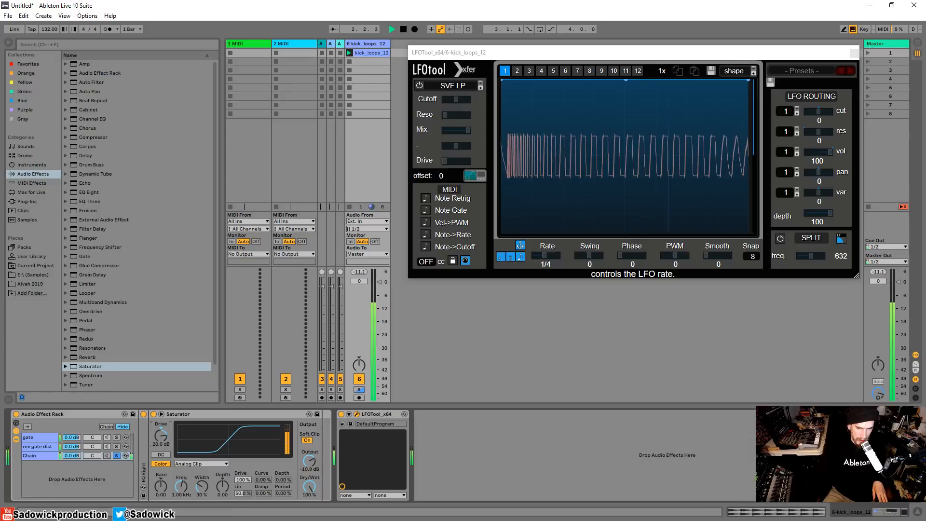
drag(161, 437, 161, 451)
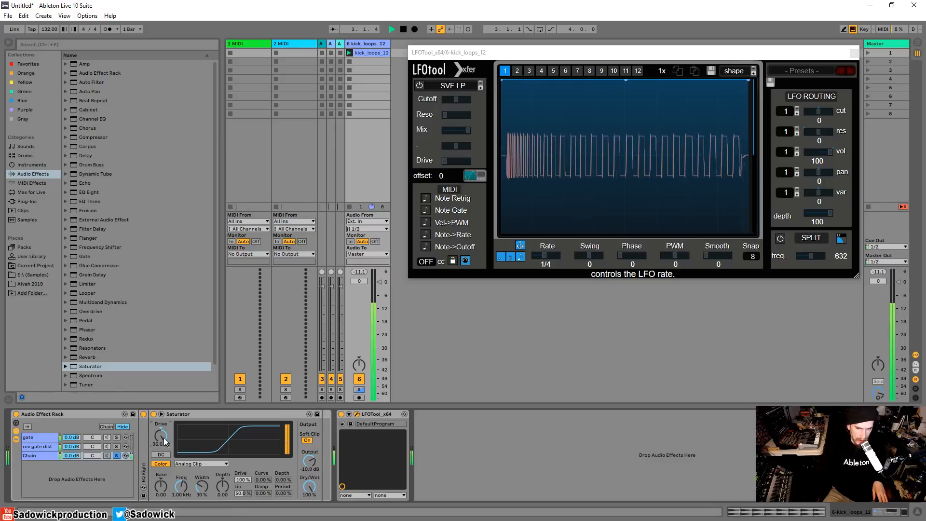
Try the Soft Sine curve in the Saturator and reduce its Drive to 16 dB.
click(215, 464)
click(196, 478)
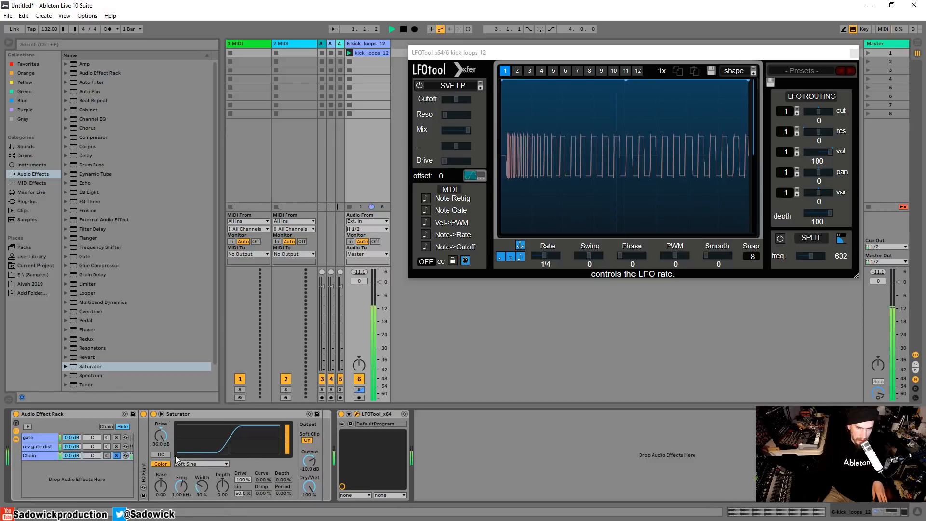
mouse_move(161, 436)
mouse_down()
mouse_move(161, 448)
mouse_move(162, 438)
mouse_up()
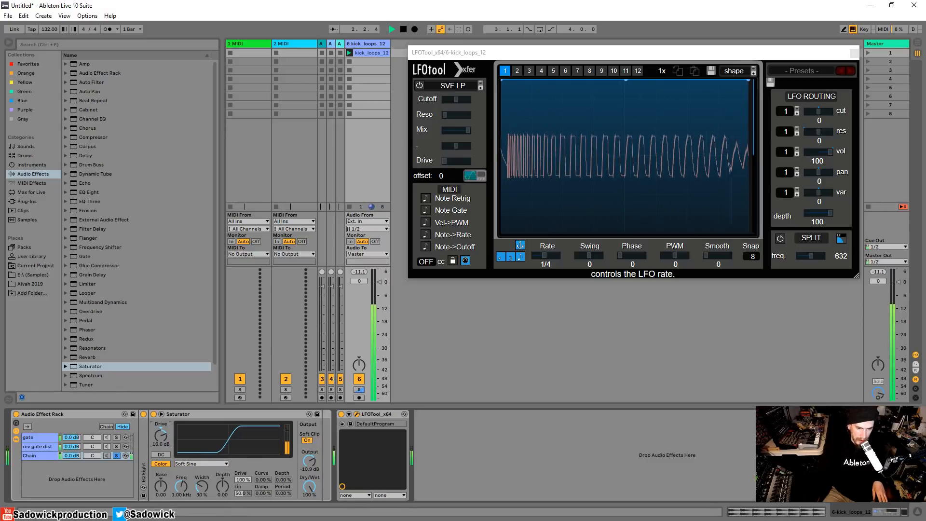
Try the Digital Clip curve in the Saturator with Drive at 36 dB, checking with playback.
click(212, 464)
key(space)
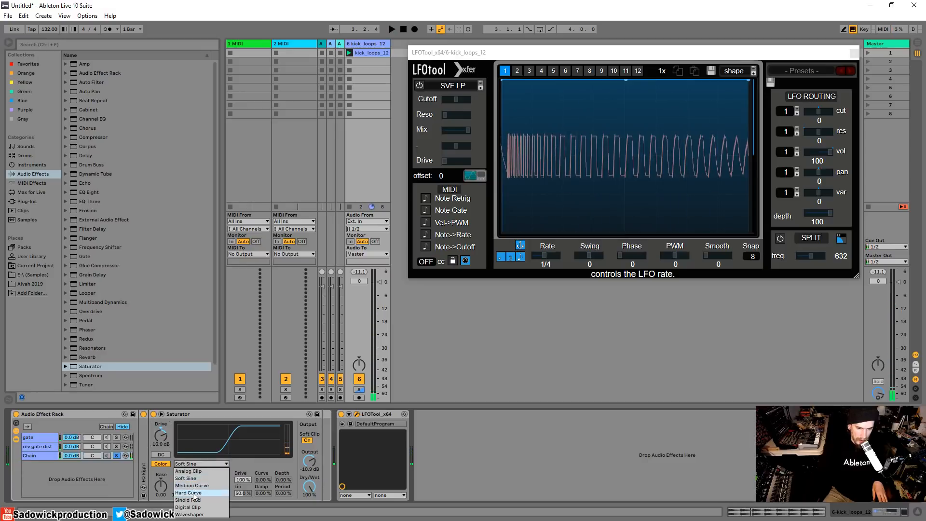
click(198, 507)
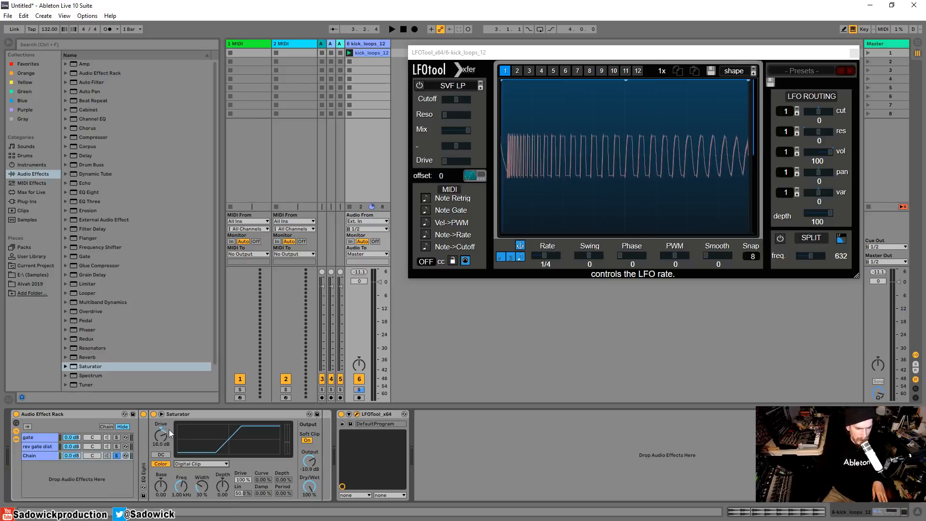
drag(169, 429, 169, 415)
key(space)
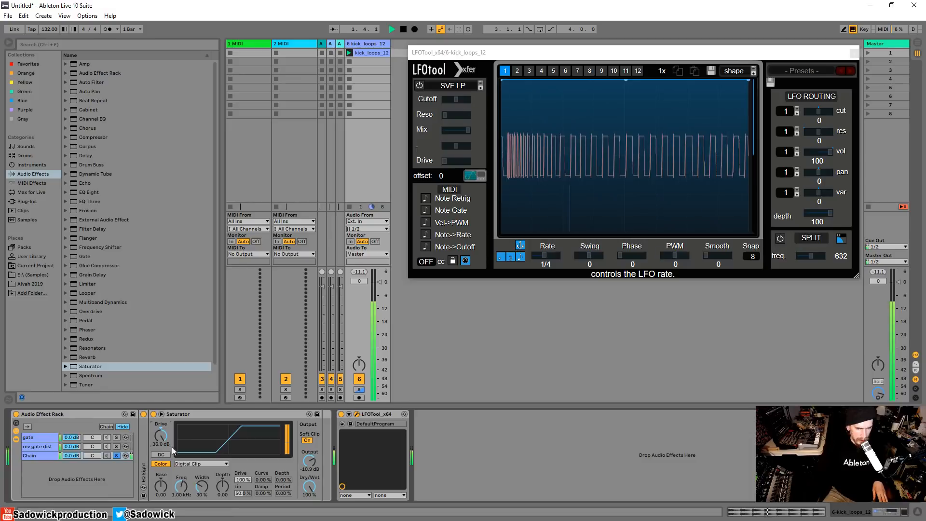
key(space)
Shape the Saturator's color section with Base 5.14, Freq 745 Hz and Depth -10.3 during playback.
click(197, 464)
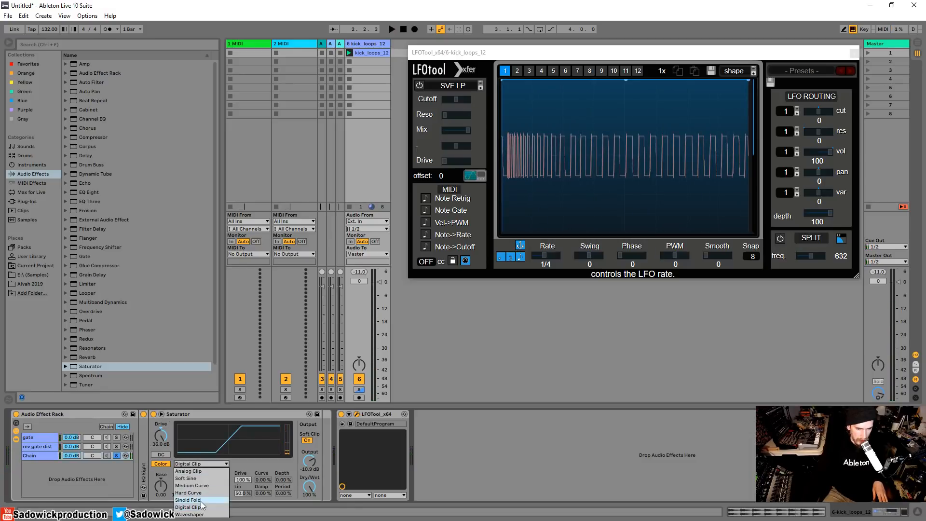
click(202, 506)
key(space)
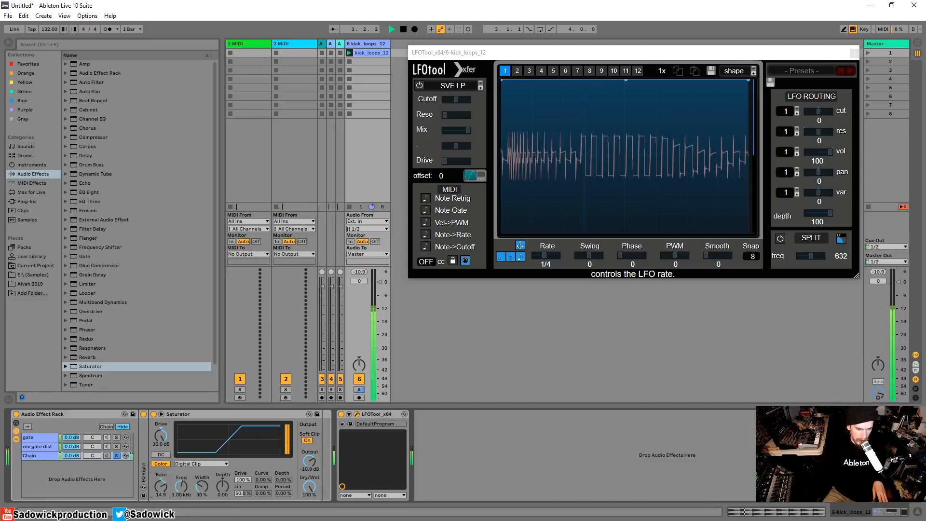
drag(161, 486, 185, 461)
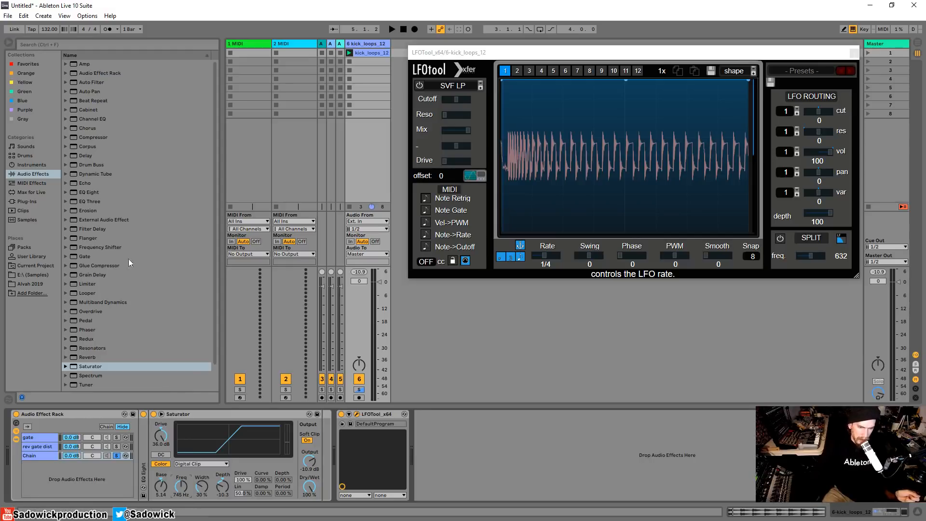
Insert an EQ Eight before the Saturator and give its third band a narrow 15 dB boost at 230 Hz with Q 2.39.
drag(88, 192, 186, 436)
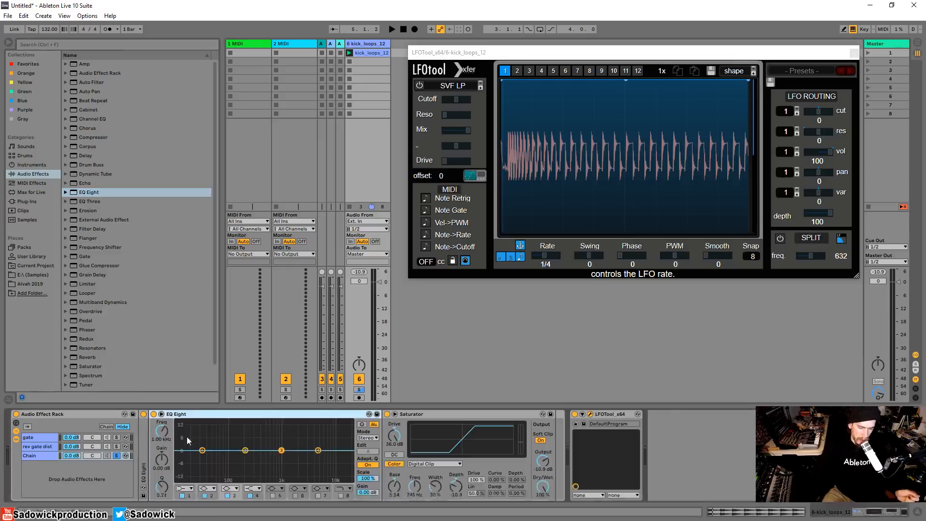
mouse_move(282, 450)
mouse_down()
mouse_move(281, 425)
mouse_move(282, 458)
mouse_move(282, 423)
mouse_move(281, 445)
mouse_up()
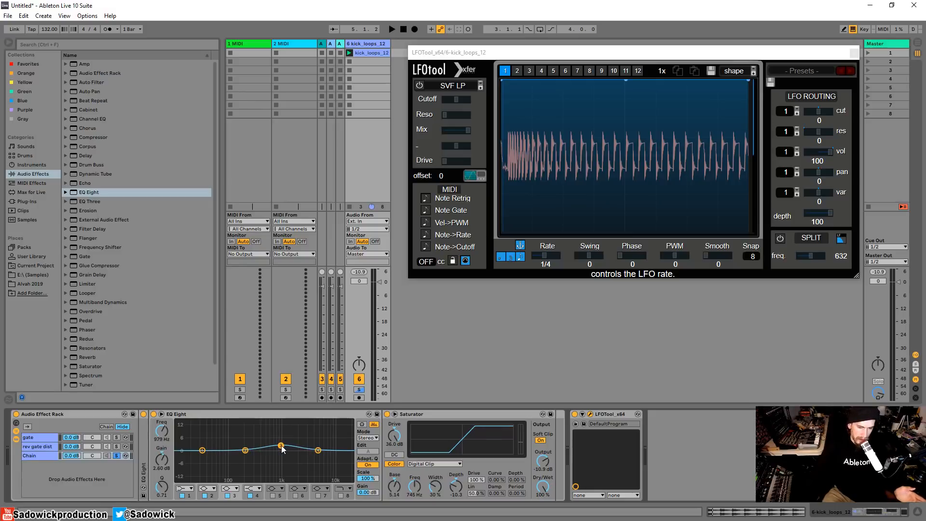
drag(281, 445, 282, 430)
drag(167, 491, 190, 491)
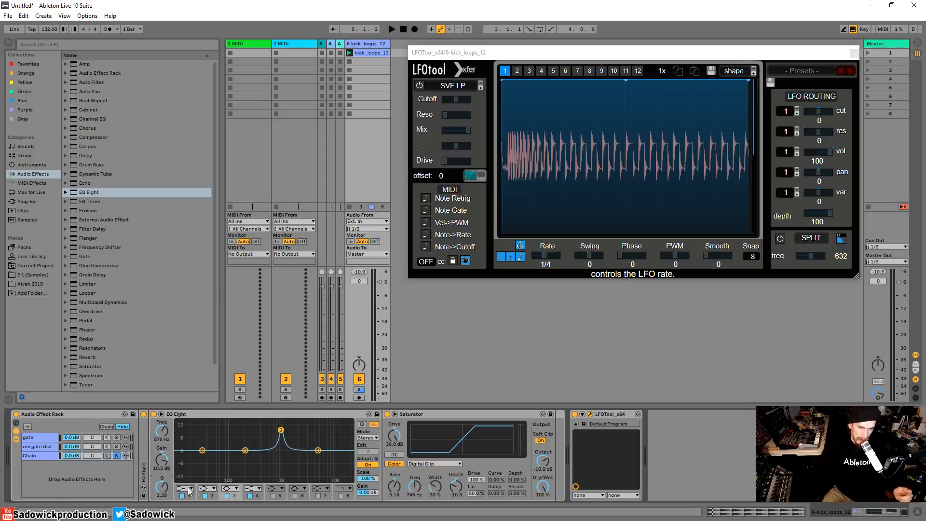
mouse_move(280, 424)
mouse_down()
mouse_move(263, 423)
mouse_move(286, 422)
mouse_up()
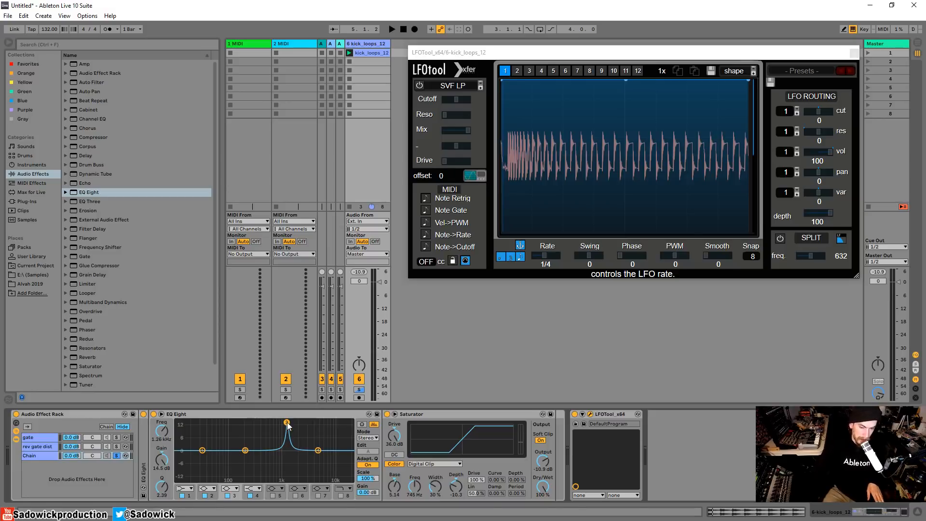
drag(287, 423, 248, 421)
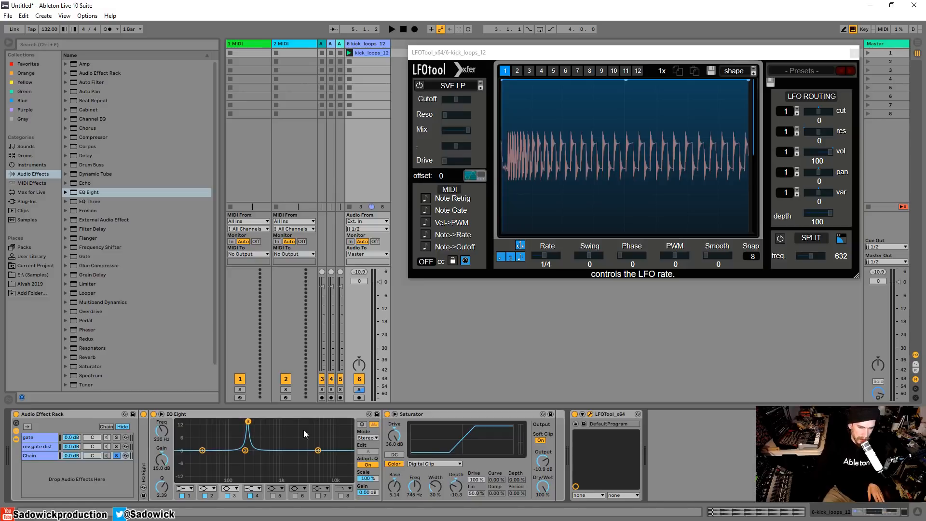
Turn off the Saturator's color and sweep the 15 dB EQ boost during playback, ending at 297 Hz.
key(space)
drag(248, 421, 269, 421)
key(space)
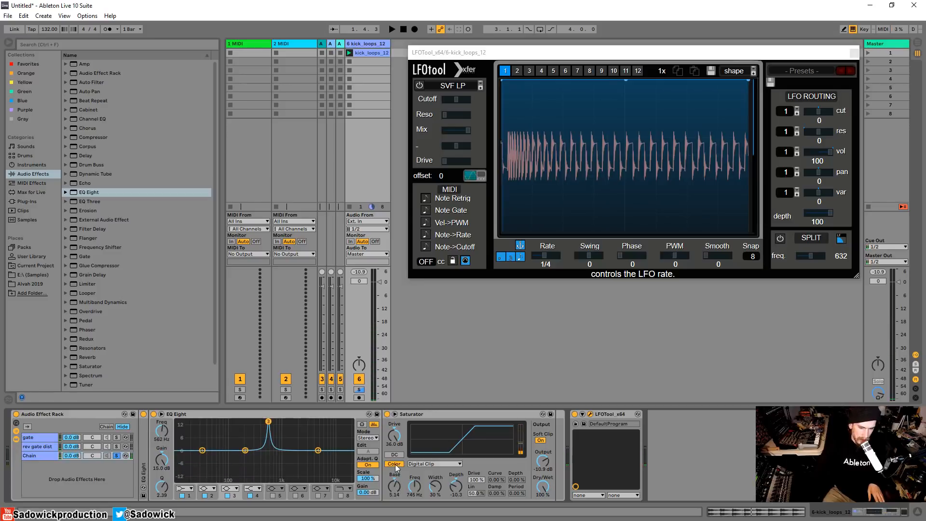
key(space)
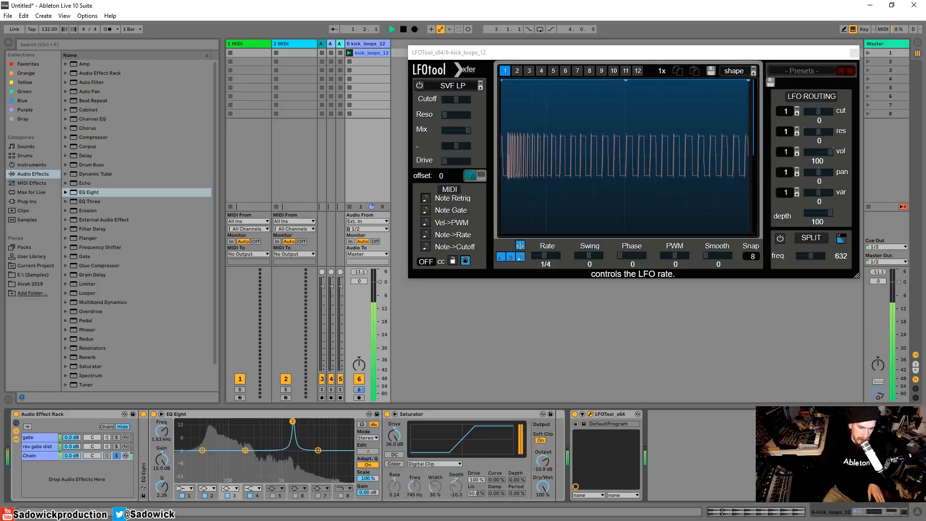
mouse_move(269, 422)
mouse_down()
mouse_move(226, 421)
mouse_move(254, 421)
mouse_up()
Widen the EQ boost to a Q of 0.46 and move it up to 2.90 kHz while listening.
drag(162, 486, 161, 496)
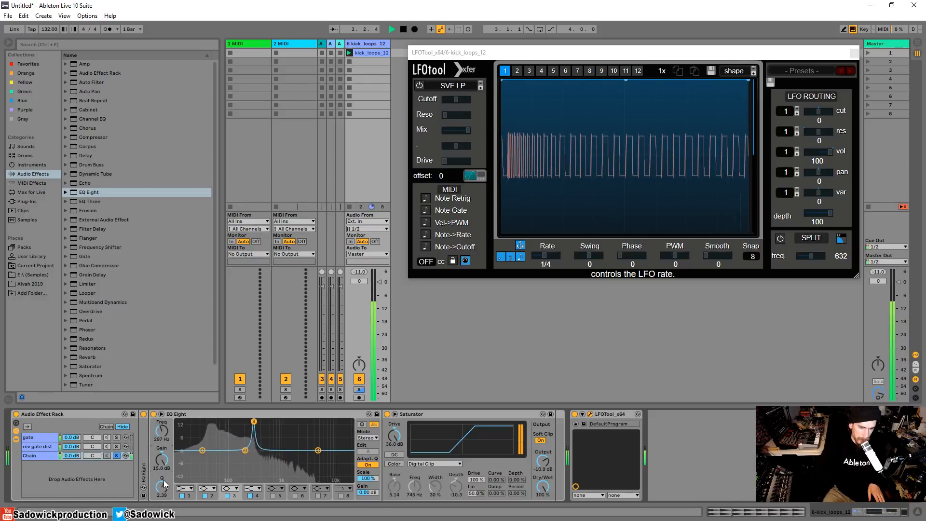
key(space)
key(space)
drag(253, 422, 287, 422)
drag(162, 486, 162, 506)
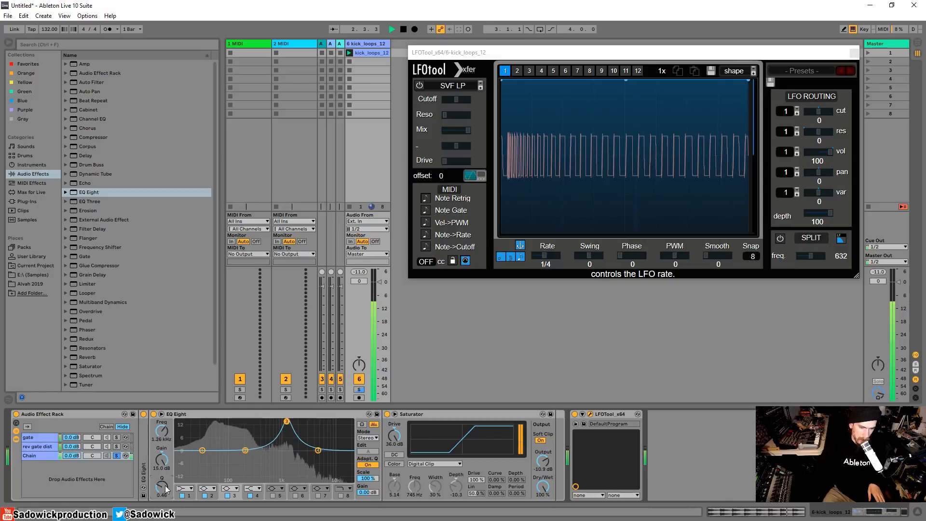
drag(286, 422, 306, 422)
key(space)
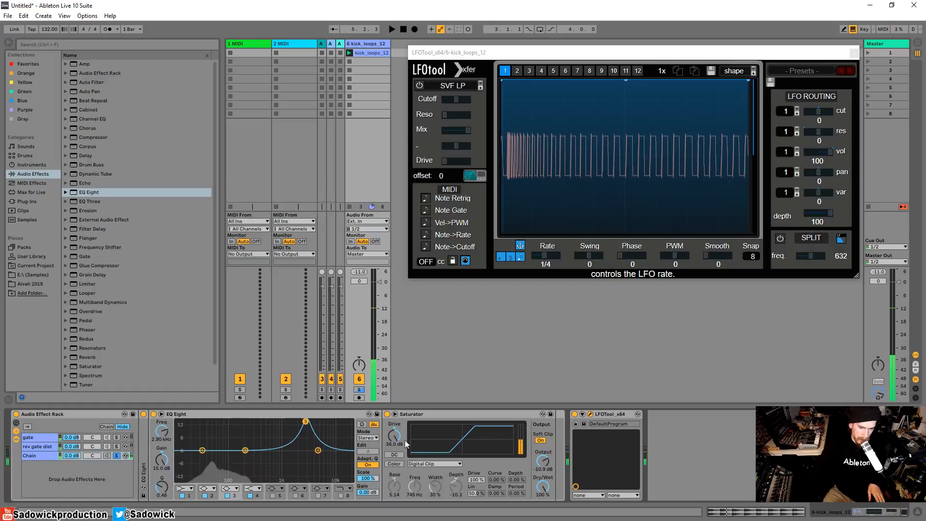
Switch the Saturator to Analog Clip with Drive at 17.1 dB and move the EQ boost to 190 Hz during playback.
click(421, 463)
click(424, 465)
key(space)
drag(300, 428, 244, 422)
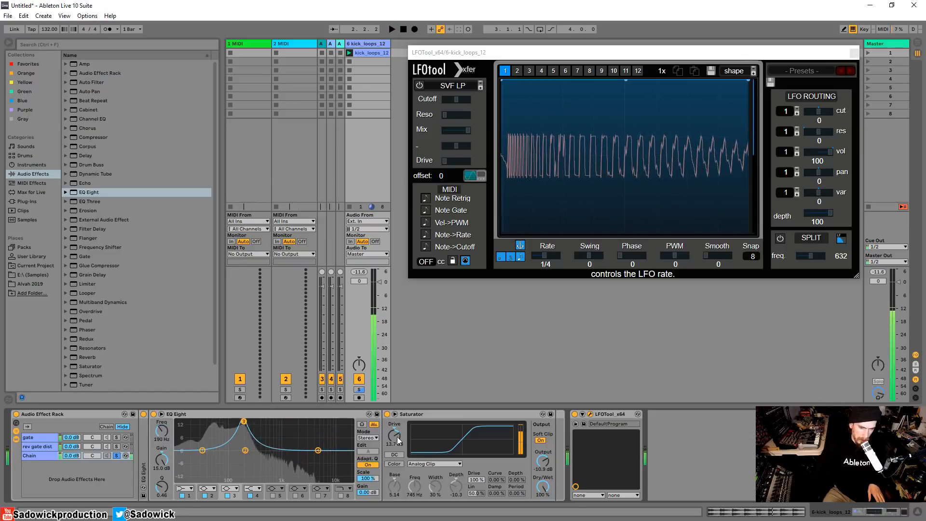
key(space)
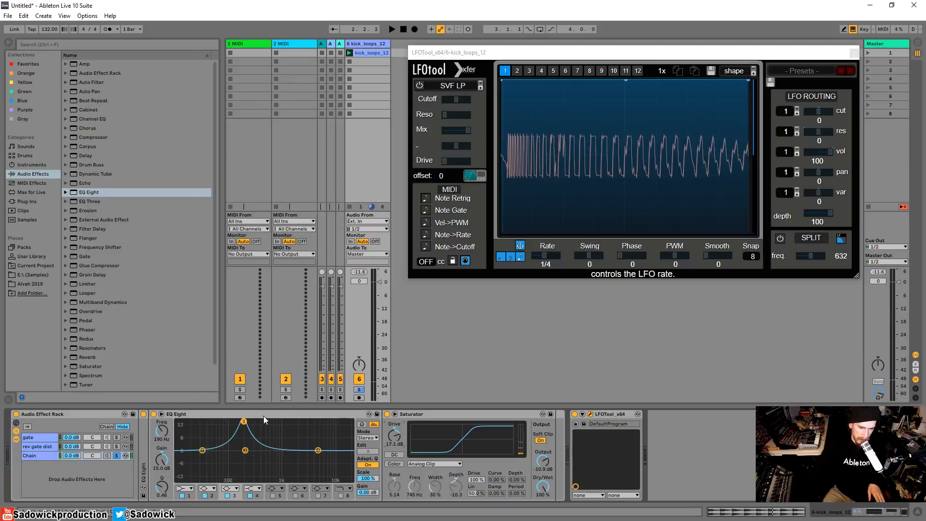
Narrow the EQ boost to a Q of 1.24 and sweep it through the low mids during playback.
drag(243, 422, 245, 422)
drag(160, 489, 163, 464)
key(space)
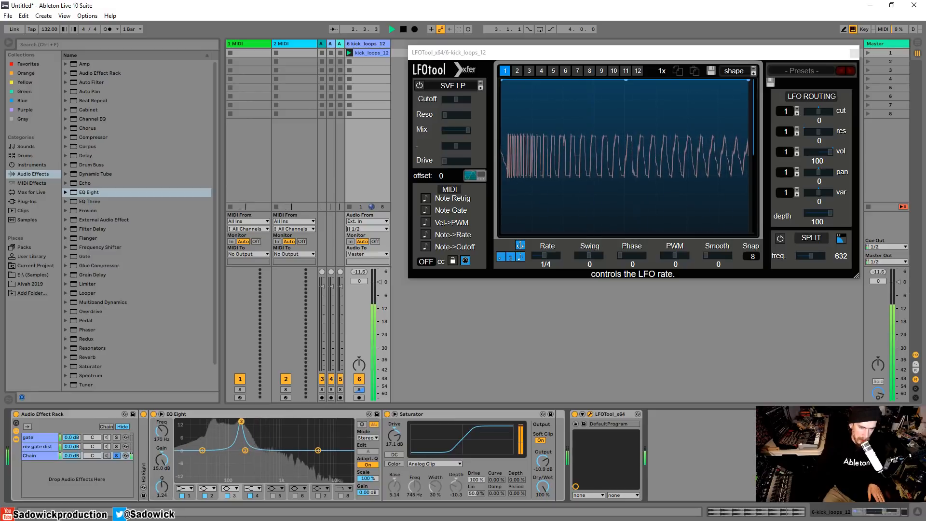
drag(244, 422, 260, 421)
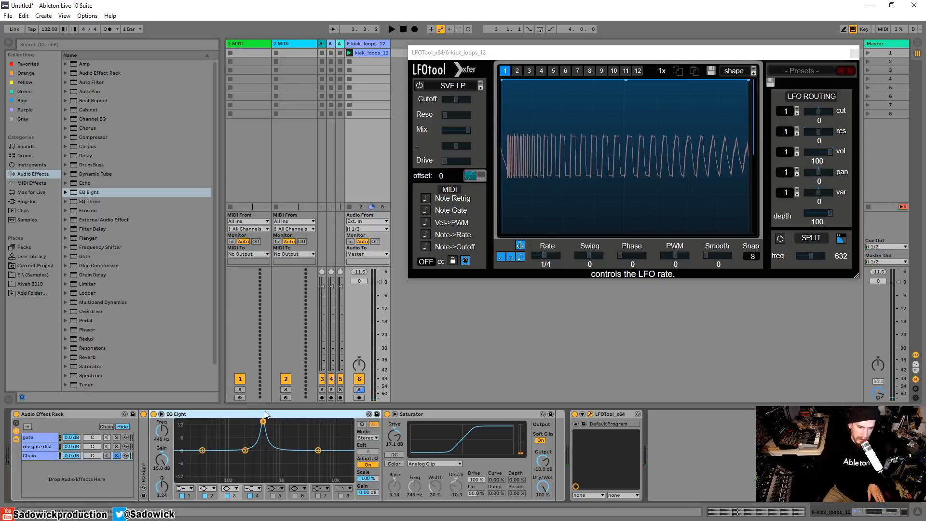
Delete the EQ Eight placed before the Saturator and turn the Saturator's color back on.
right_click(257, 415)
click(277, 282)
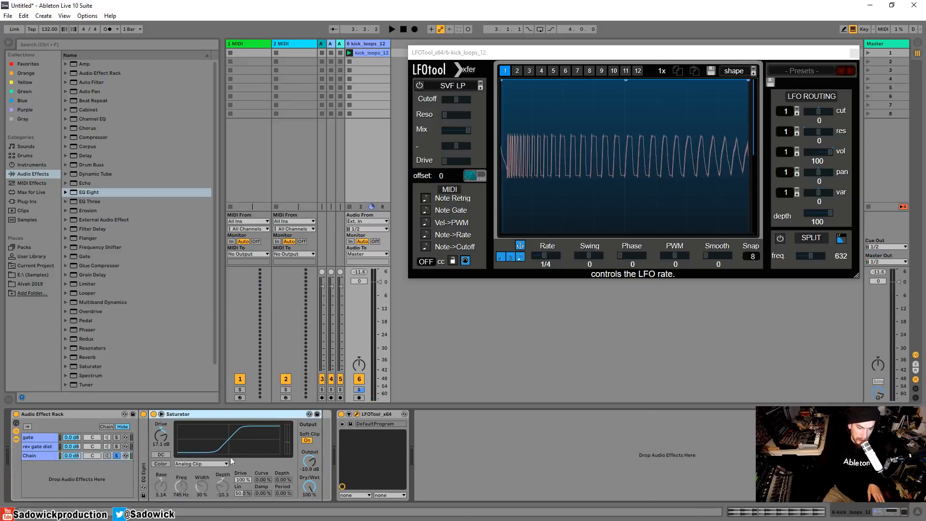
click(161, 464)
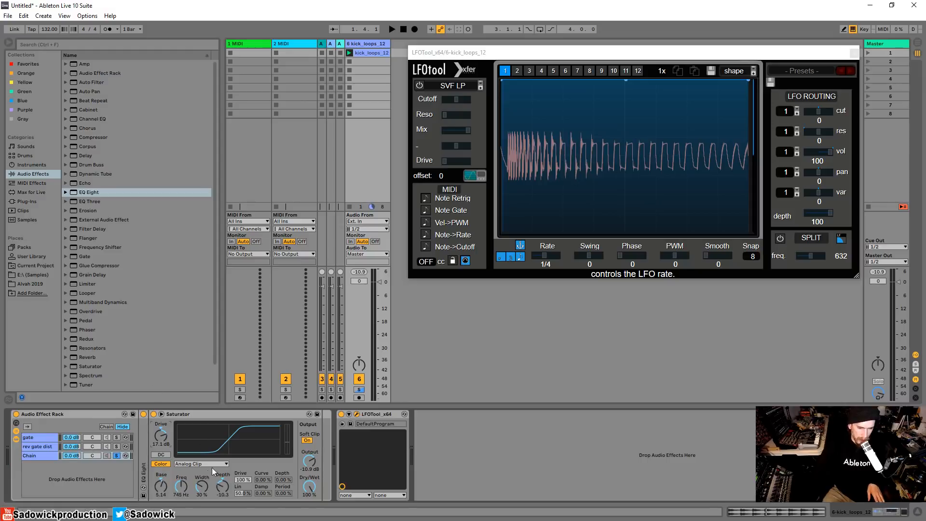
Play the loop and raise the Saturator's output to -8 dB, keeping Drive at 17.1 dB.
key(space)
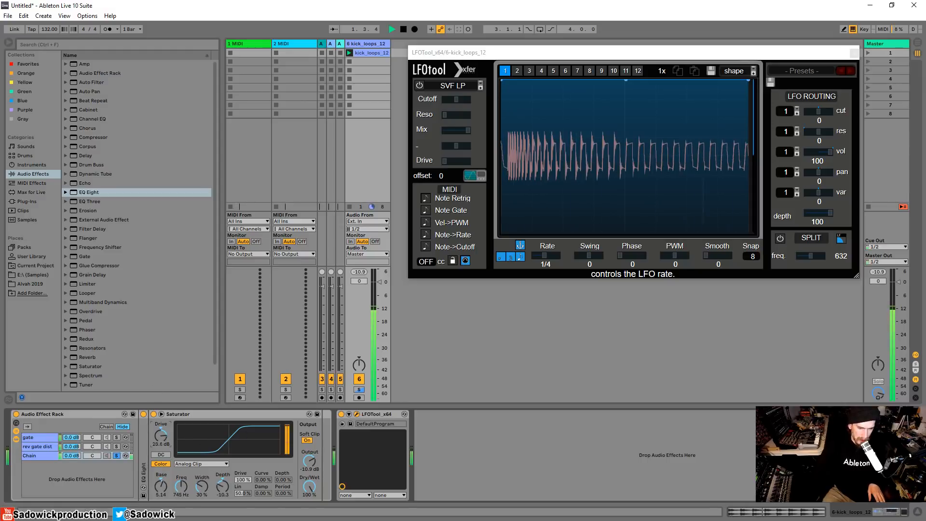
drag(313, 472, 312, 464)
key(space)
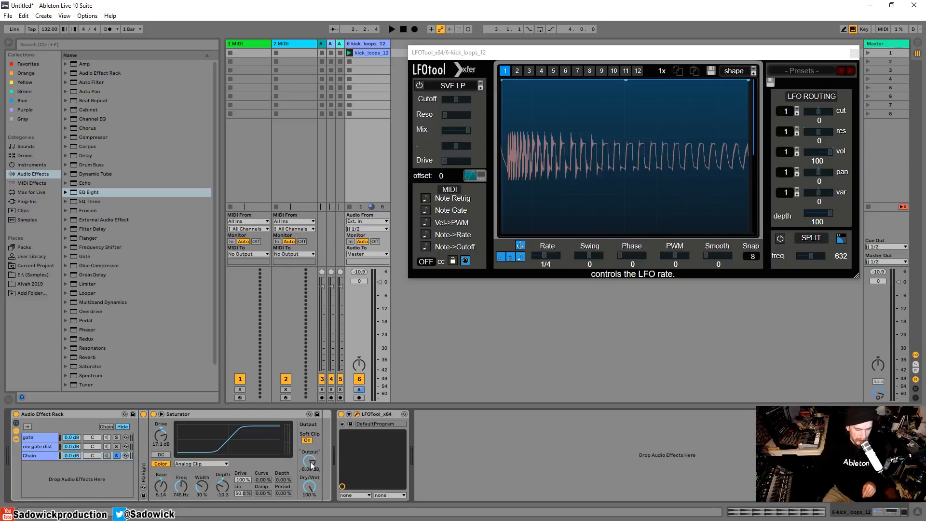
Unsolo the third chain and lower its volume to about -9.3 dB while playing all chains together.
key(space)
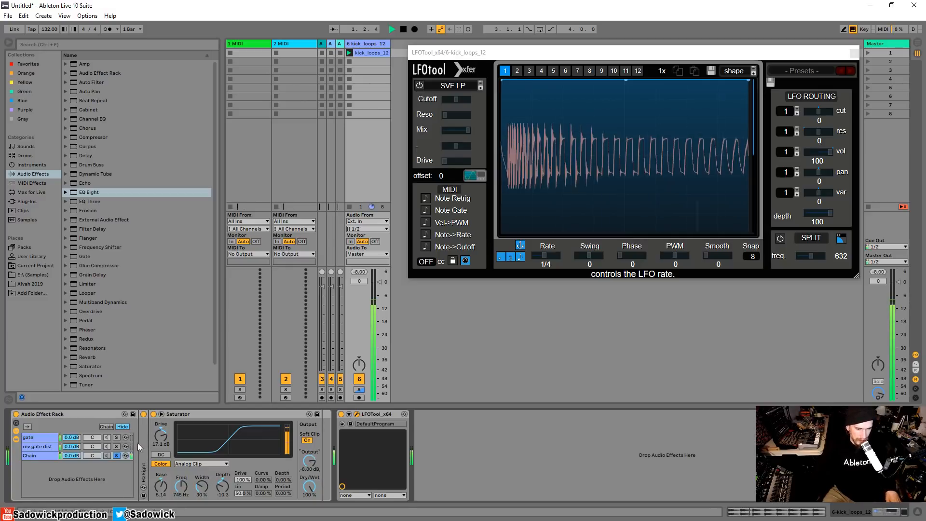
click(117, 456)
drag(80, 459, 70, 456)
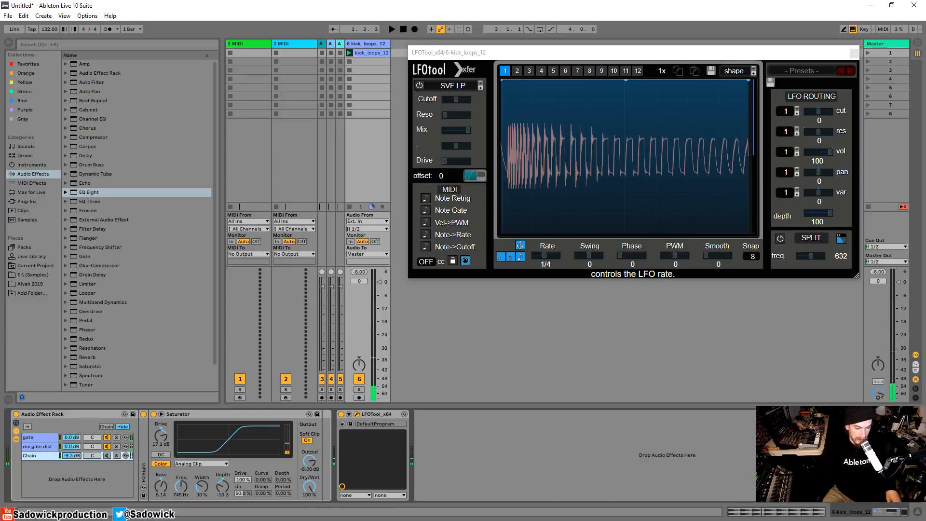
Play the loop and set the third chain's volume to -7.0 dB while hearing all chains together.
key(space)
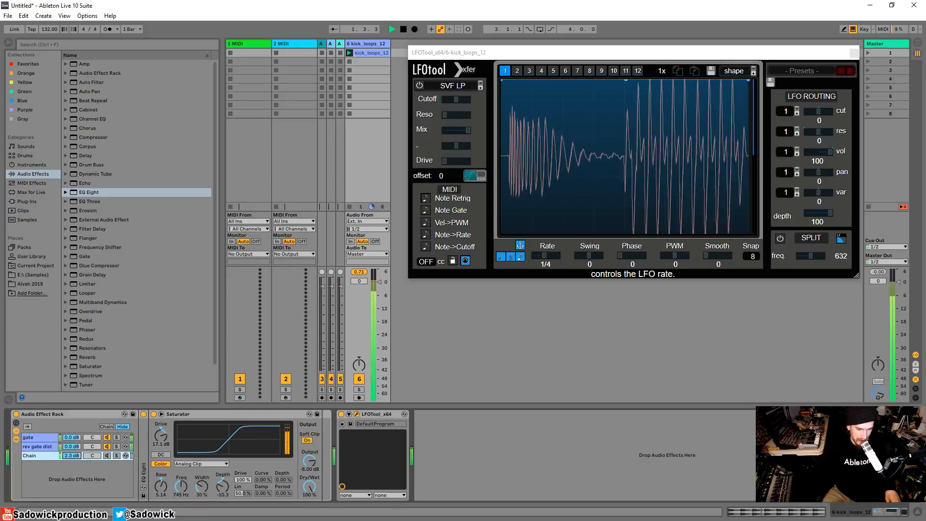
drag(77, 455, 102, 461)
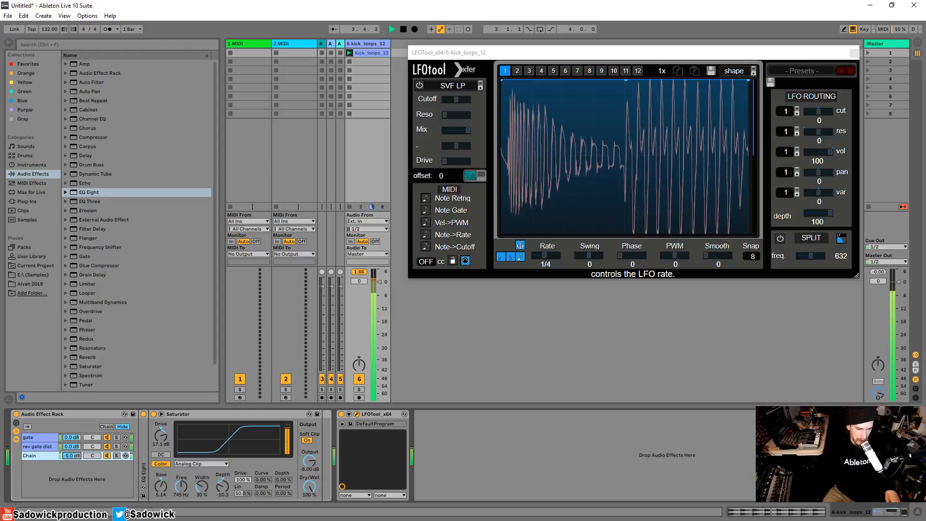
key(space)
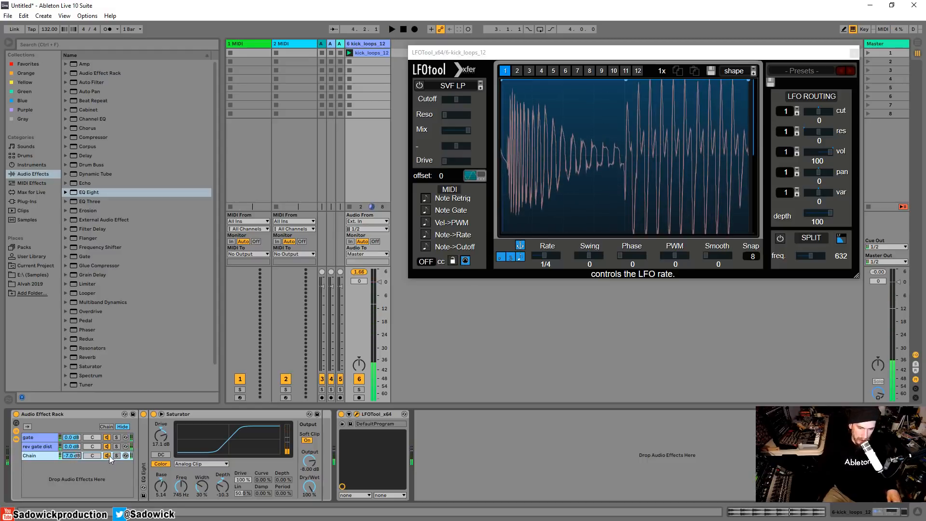
key(space)
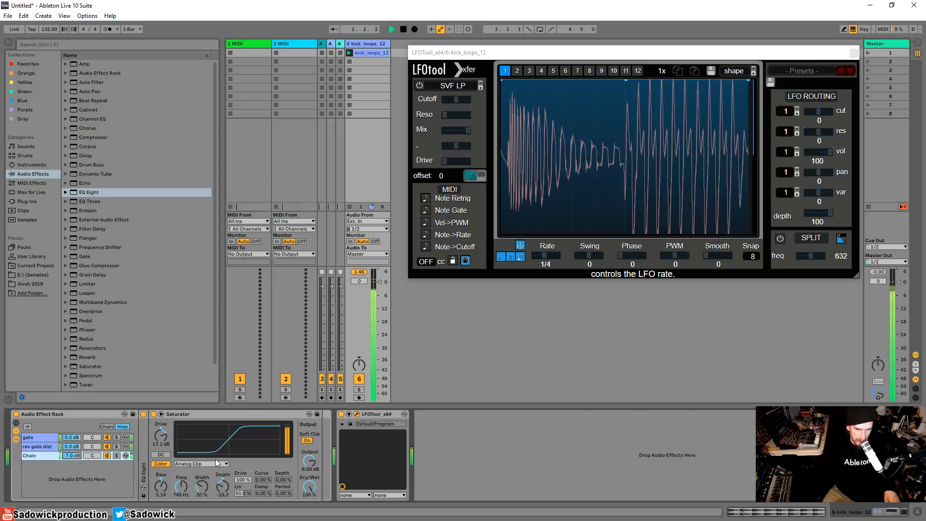
Solo the rev gate dist chain, insert an EQ Eight between its two LFOTools and enable the EQ's band 8 high cut.
click(117, 447)
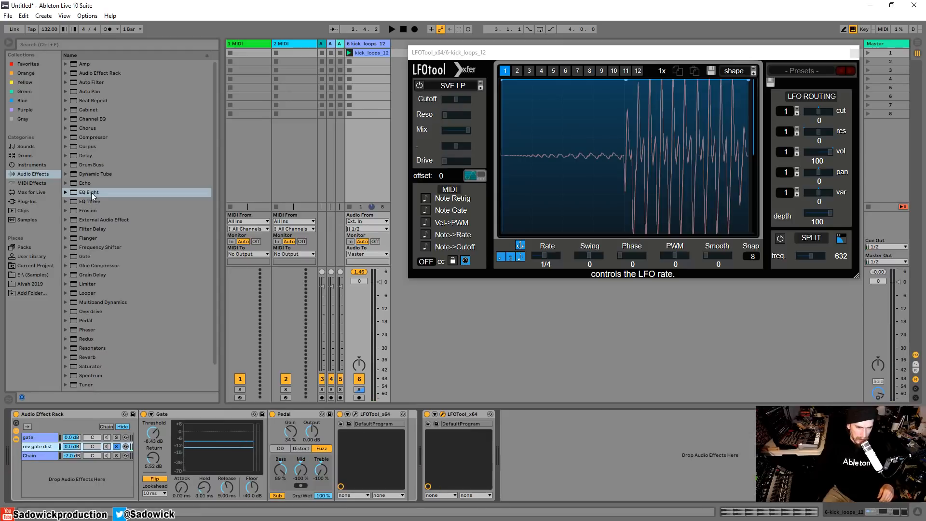
drag(91, 192, 407, 435)
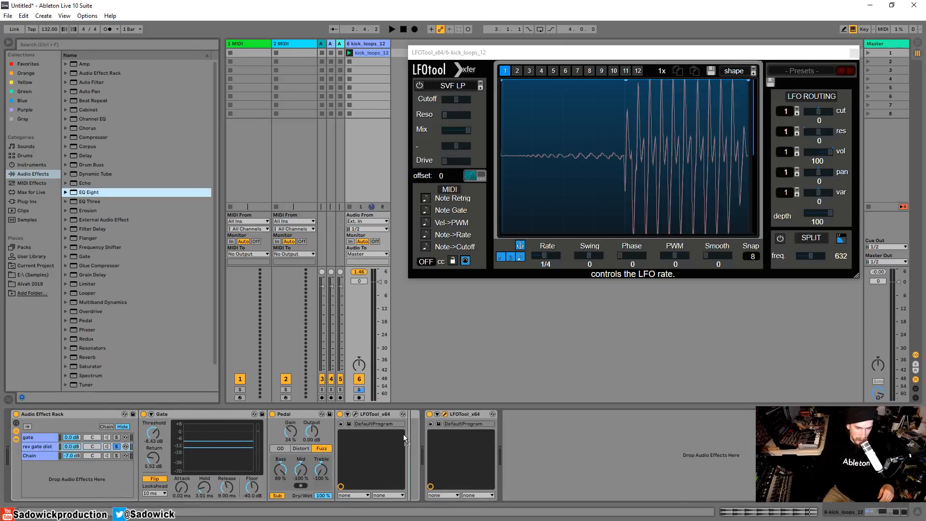
drag(404, 438, 404, 437)
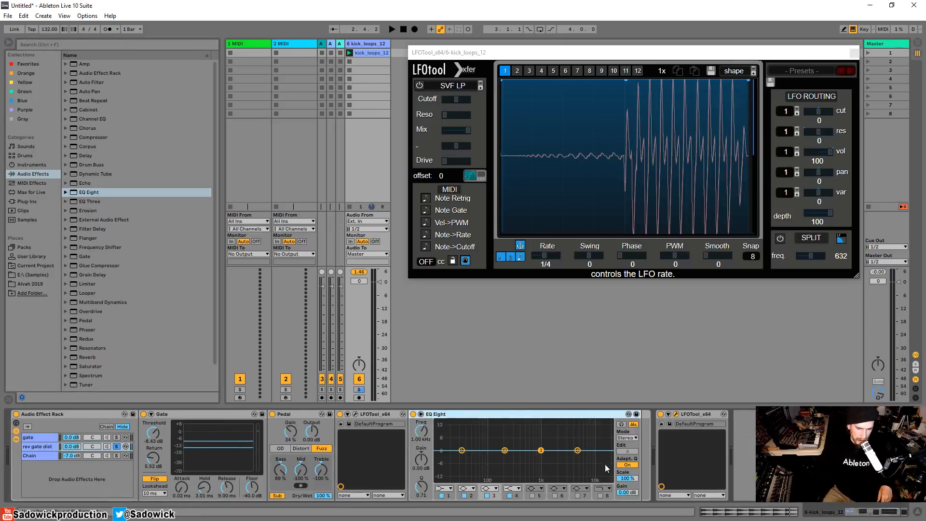
click(600, 496)
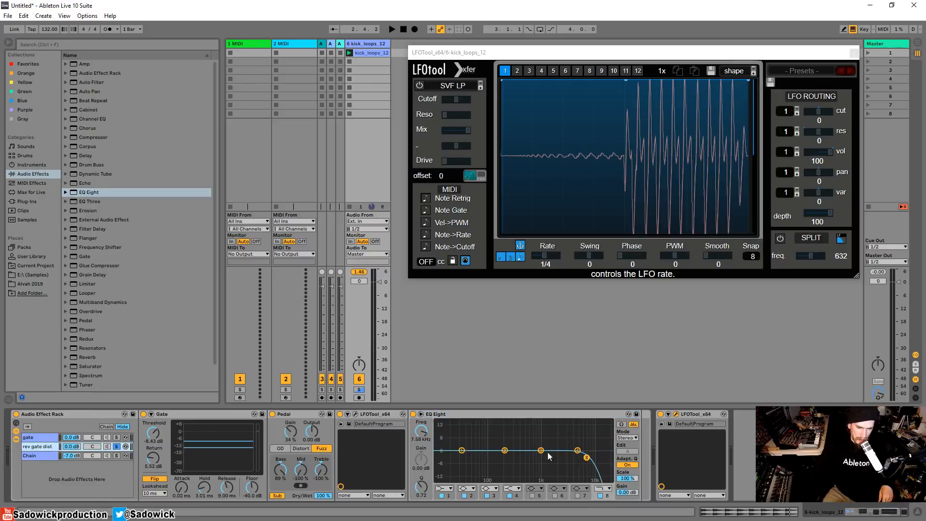
Lower the band 8 high cut to about 265 Hz while the loop plays.
key(space)
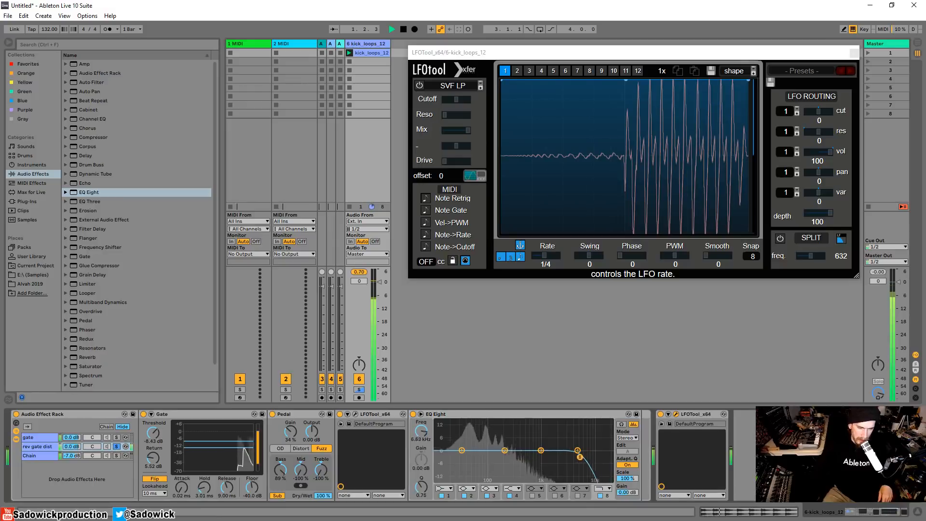
drag(587, 461, 510, 460)
key(space)
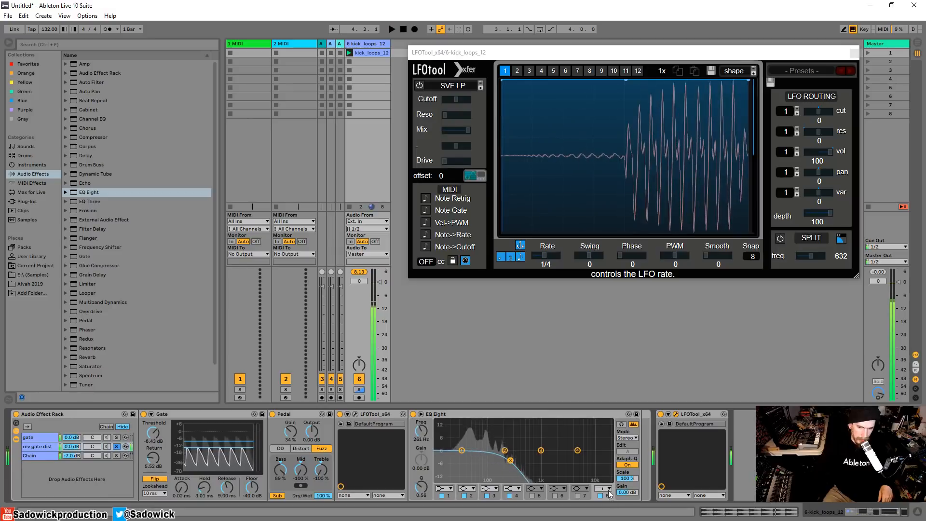
Switch the band 8 high cut to the steeper slope and dip band 2 to -0.87 dB at 138 Hz during playback.
click(603, 488)
click(600, 481)
key(space)
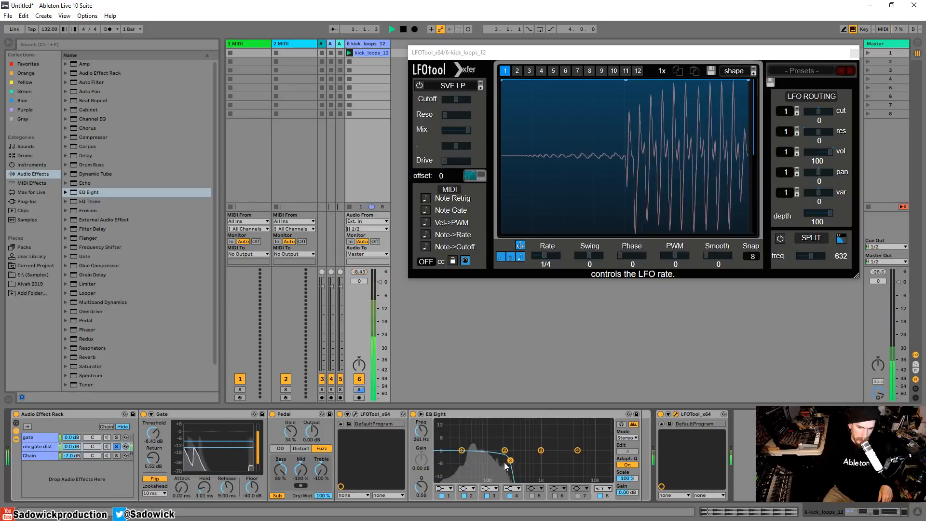
drag(510, 460, 496, 452)
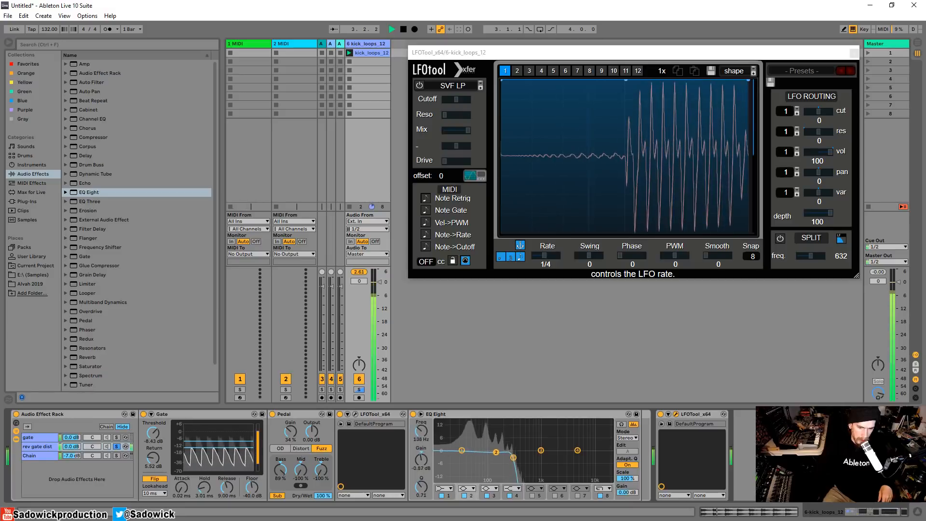
Unsolo the rev gate dist chain and compare the mix with the third chain muted and unmuted.
click(116, 447)
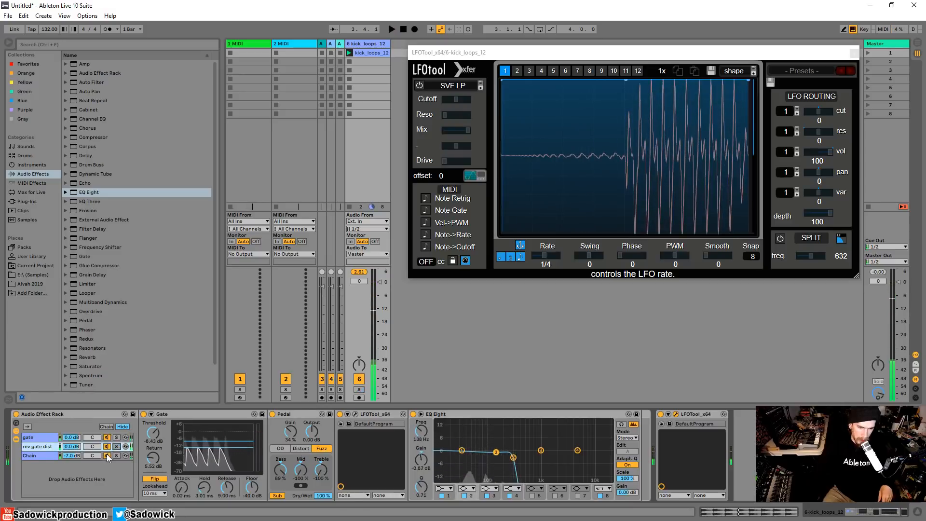
click(107, 455)
key(space)
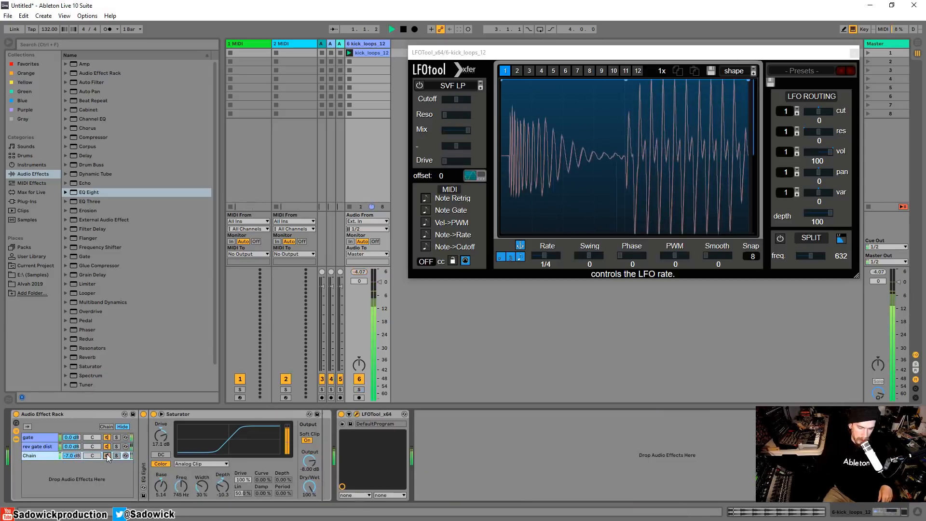
click(42, 437)
click(55, 447)
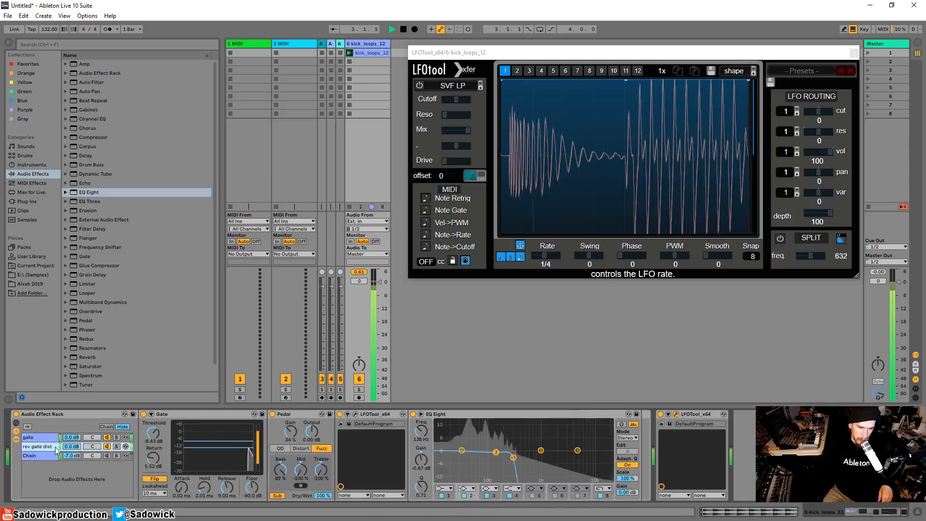
click(39, 455)
key(space)
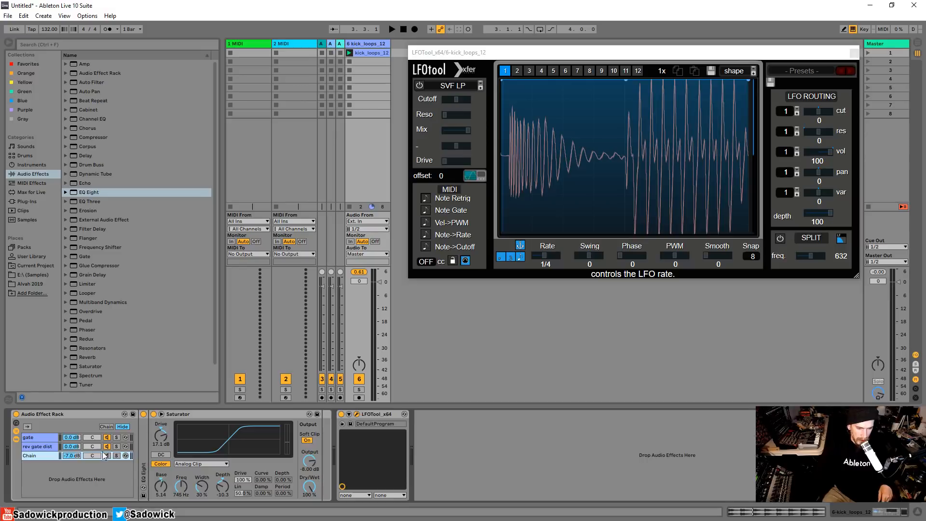
key(space)
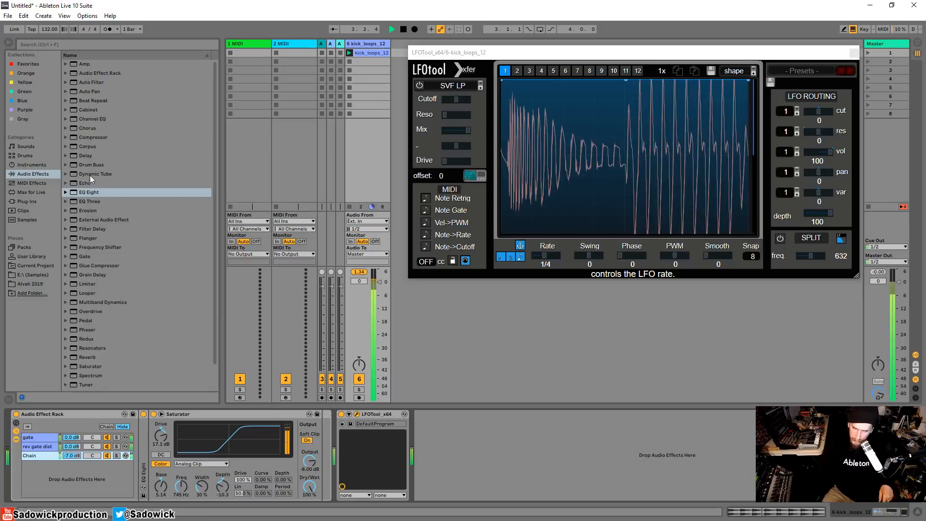
Insert an EQ Eight after the third chain's Saturator, shelving the highs up 5.58 dB at 2.15 kHz and cutting the low end.
drag(91, 193, 314, 455)
drag(391, 460, 340, 458)
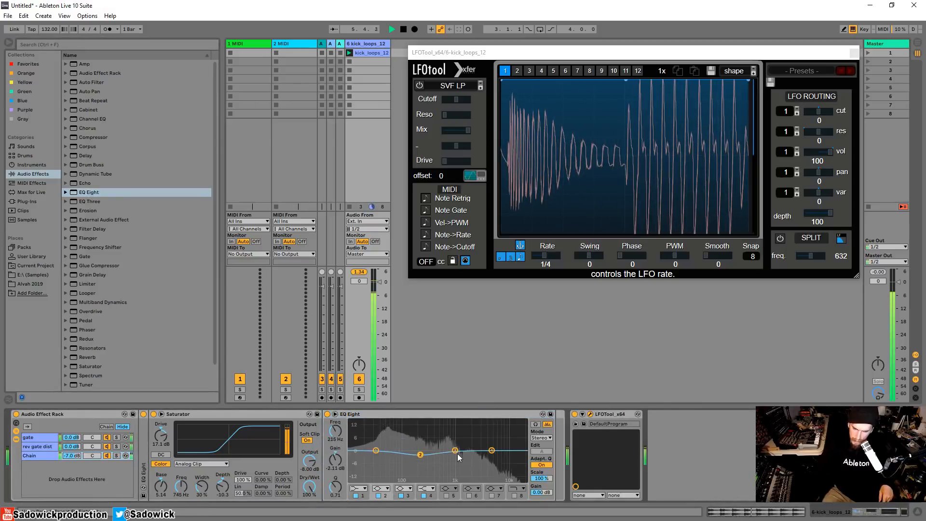
drag(456, 452, 473, 435)
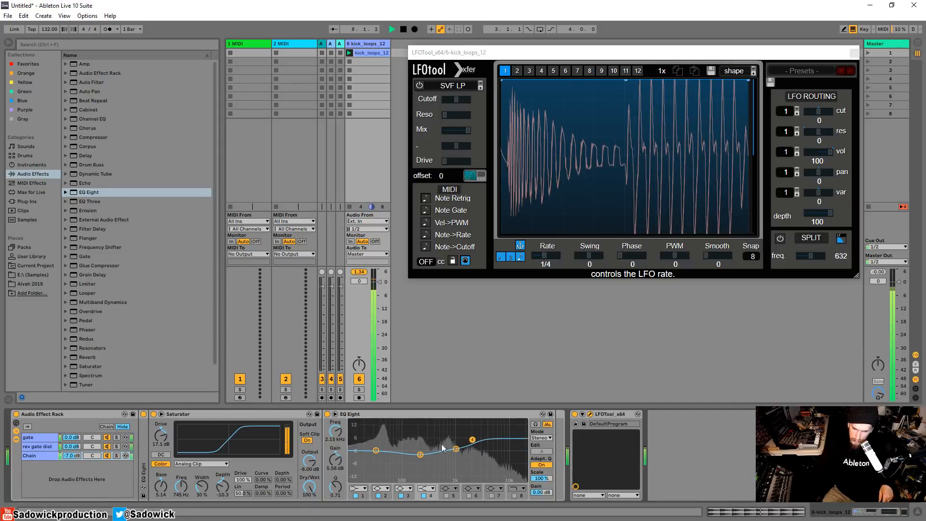
drag(377, 451, 418, 452)
Solo the third chain, fold its Saturator and EQ Eight, and add a Compressor before the LFOTool.
click(116, 455)
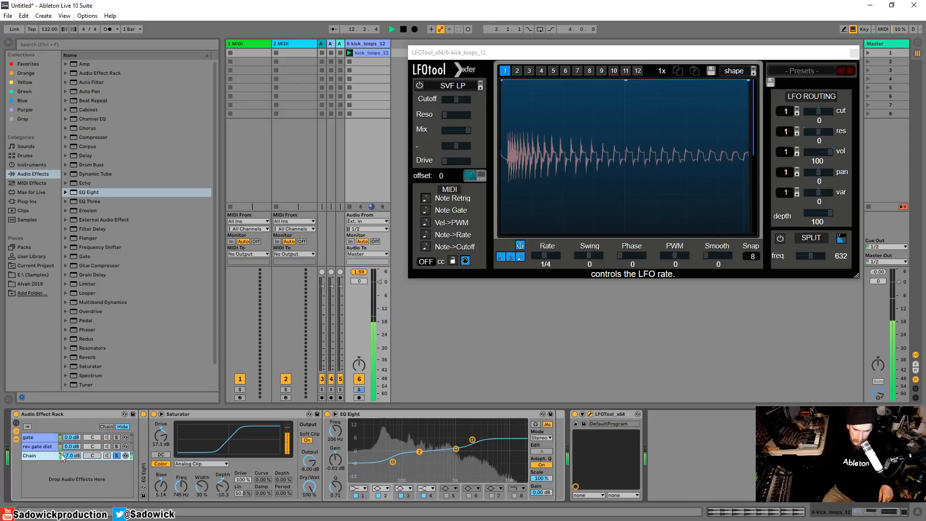
key(space)
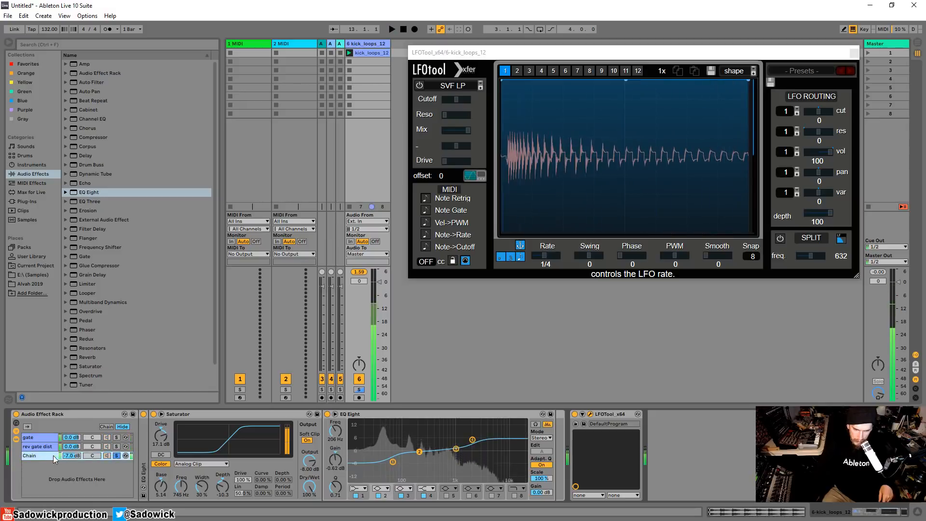
double_click(215, 415)
double_click(208, 415)
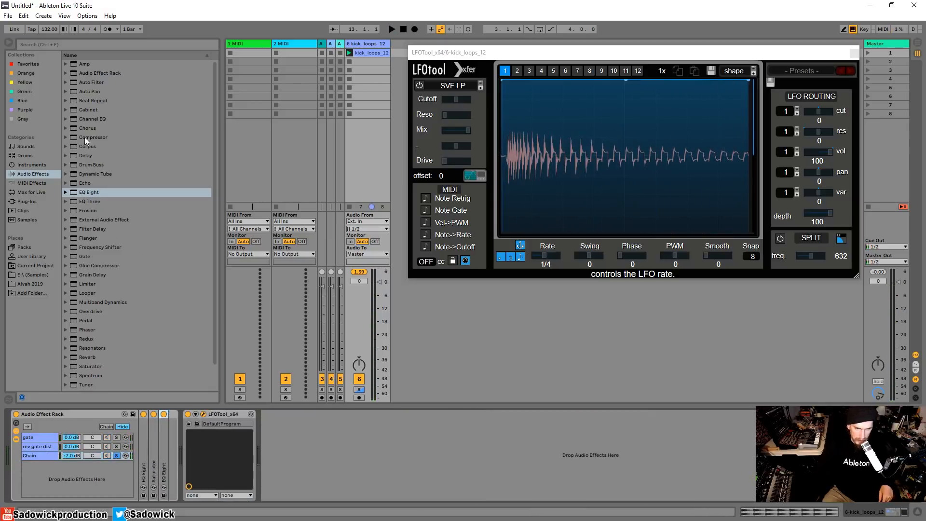
drag(85, 137, 166, 436)
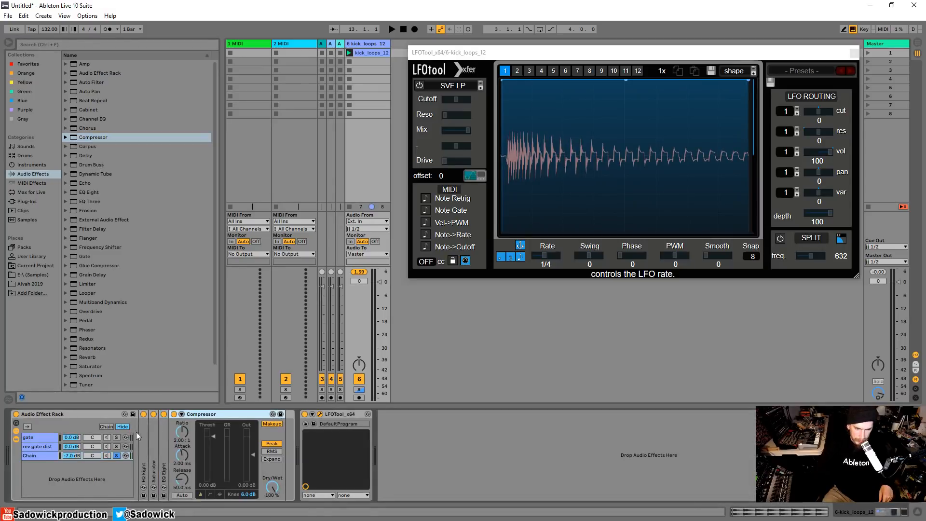
Turn on the Compressor's sidechain with the 6-kick loops track, Pre FX, as its source.
click(181, 414)
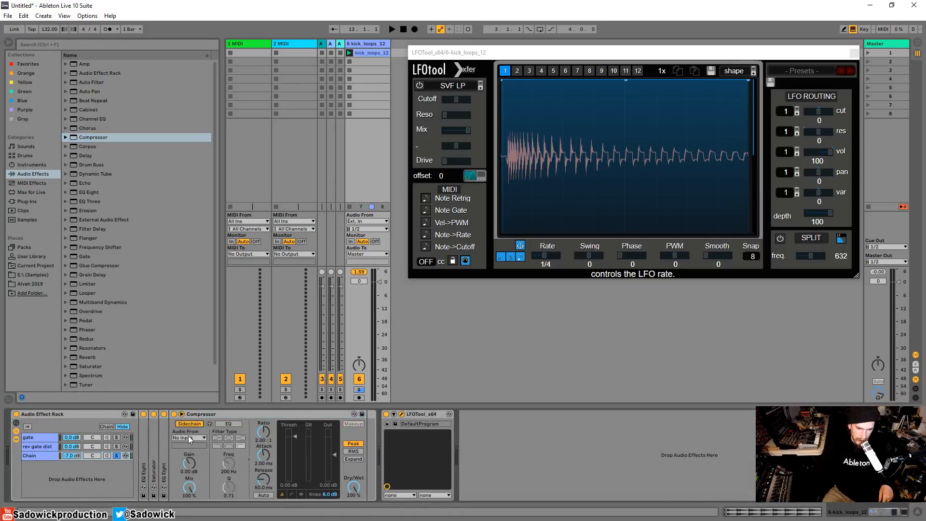
click(189, 438)
click(201, 471)
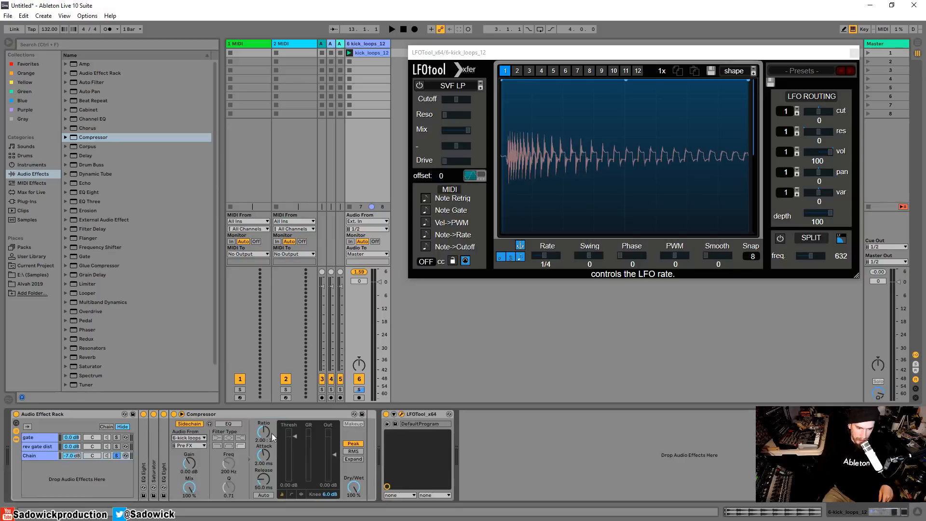
click(189, 445)
click(210, 461)
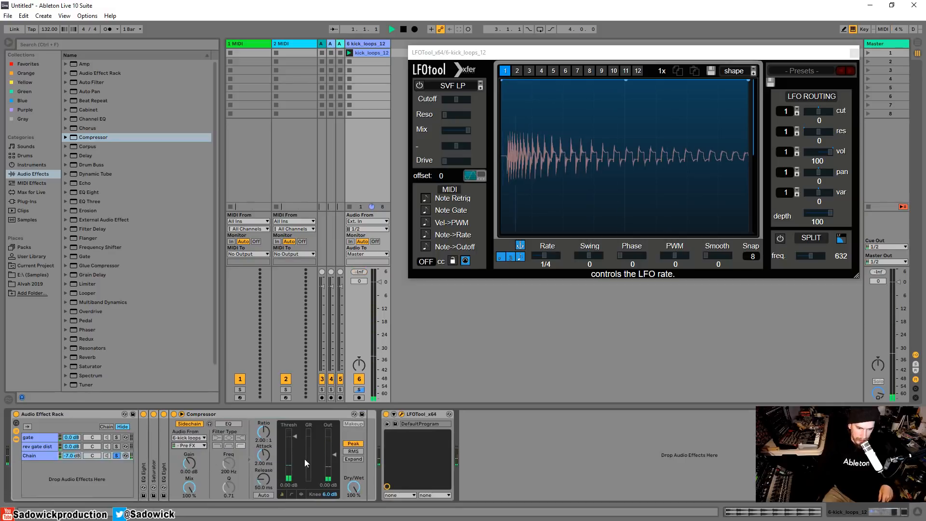
Play the loop, show the Compressor's activity view and lower the threshold to -6.68 dB.
key(space)
click(301, 494)
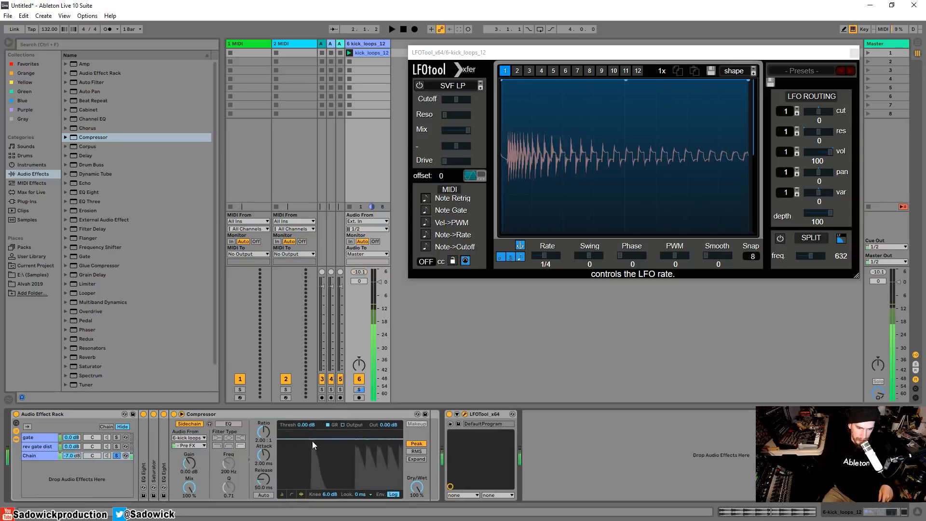
mouse_move(315, 439)
mouse_down()
mouse_move(313, 459)
mouse_move(313, 449)
mouse_up()
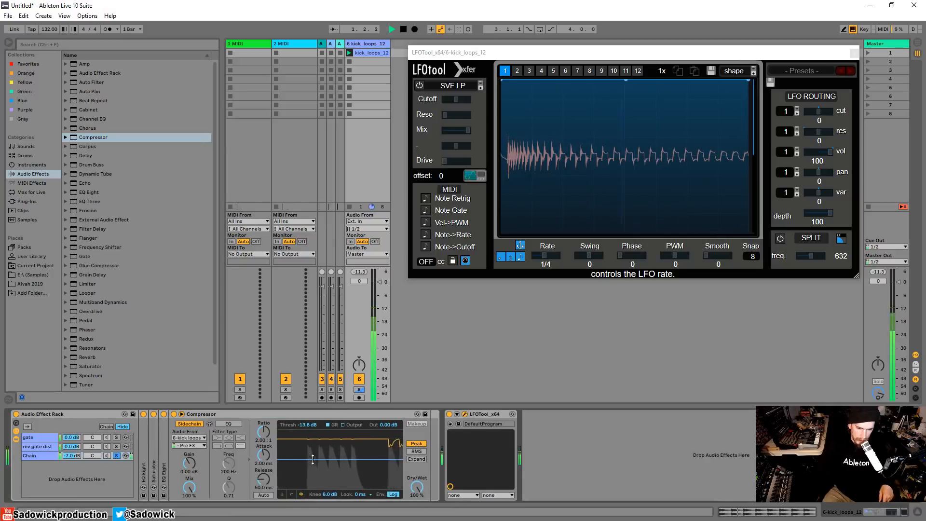
Enable the sidechain EQ, monitor the sidechain signal and raise the filter's Q to 3.99.
click(228, 423)
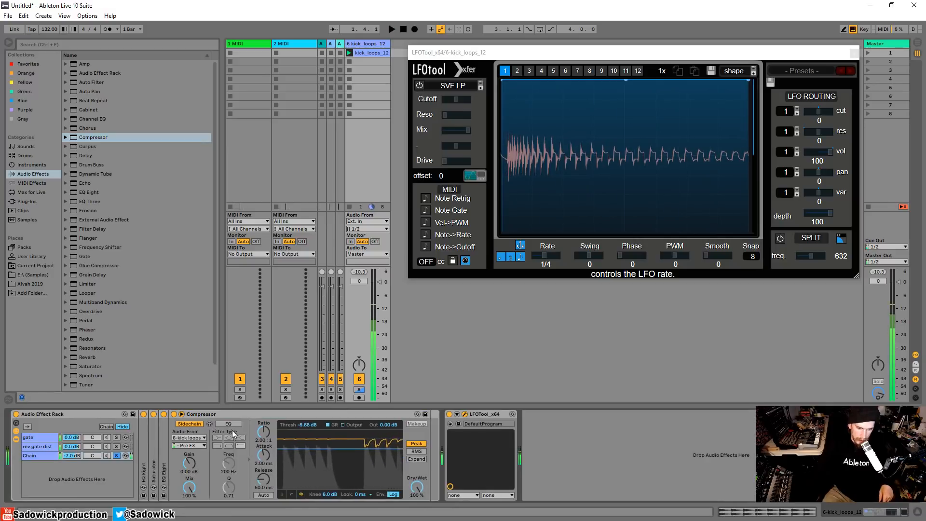
click(210, 424)
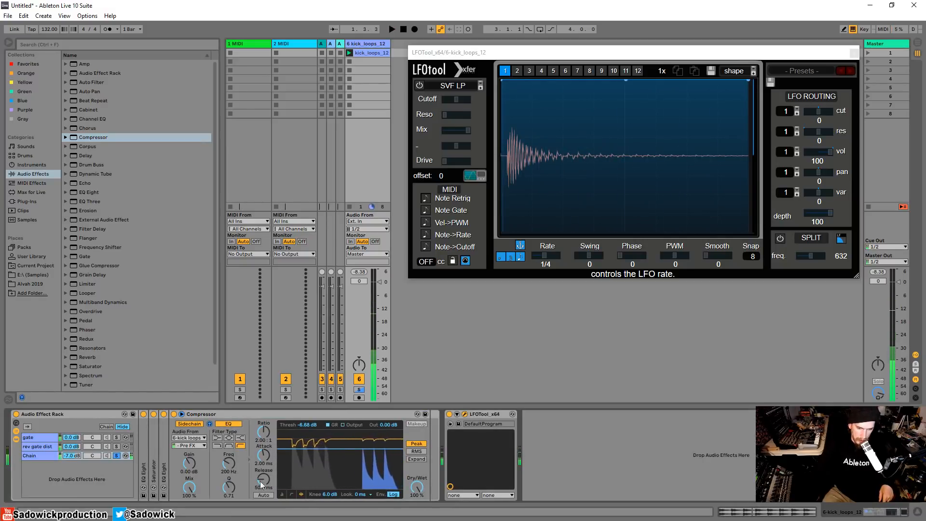
drag(228, 487, 228, 453)
key(space)
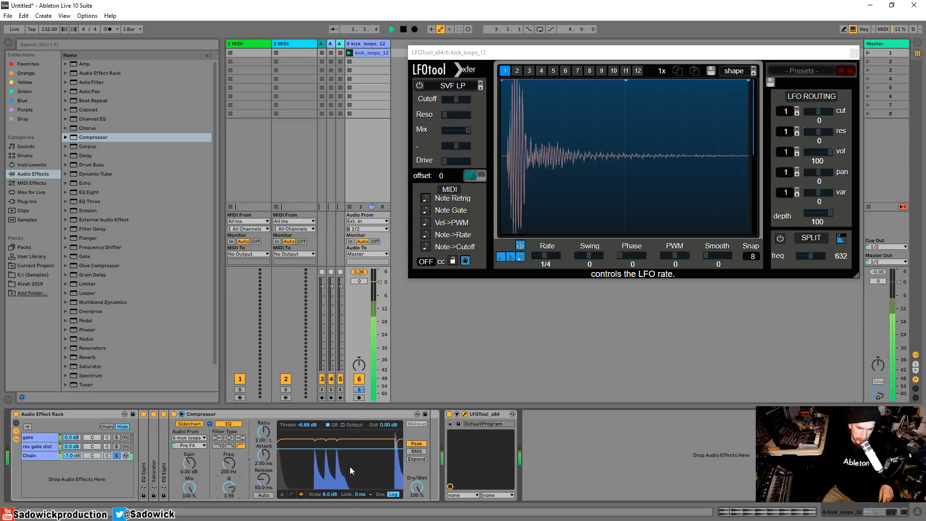
Lower the Compressor's threshold to -9.93 dB, turn off sidechain listening and set Attack to 0.01 ms.
drag(349, 467, 349, 475)
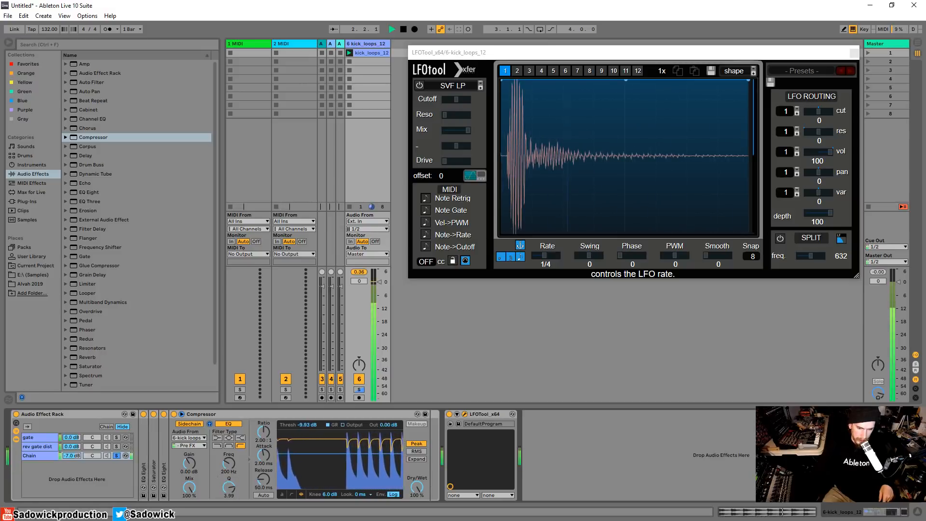
click(209, 424)
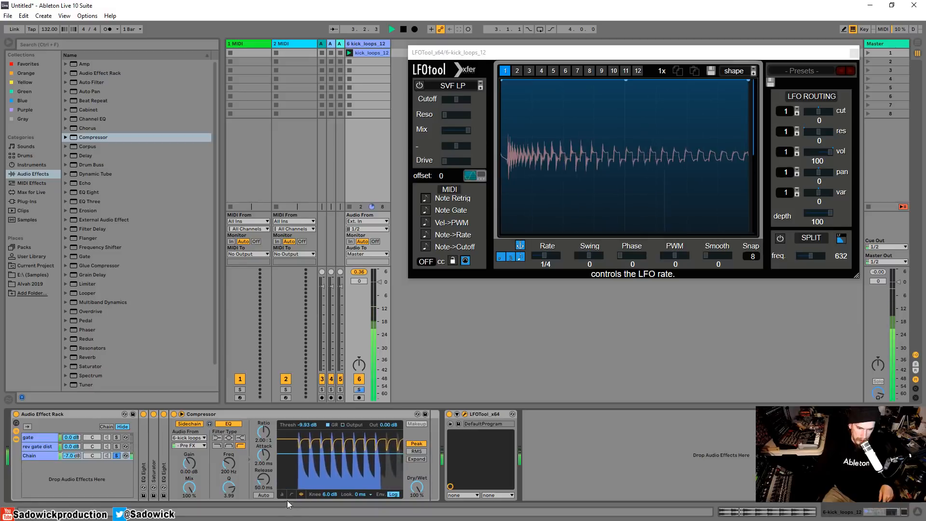
key(space)
drag(264, 454, 256, 470)
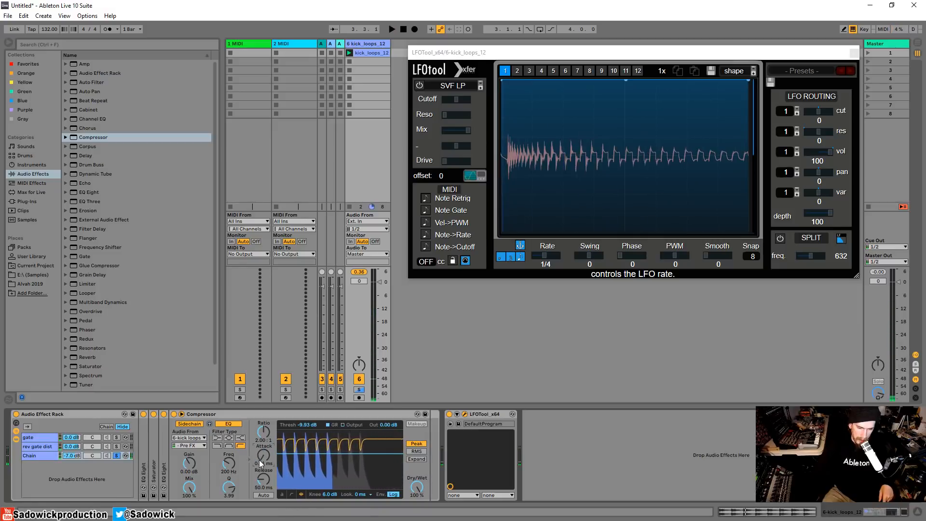
key(space)
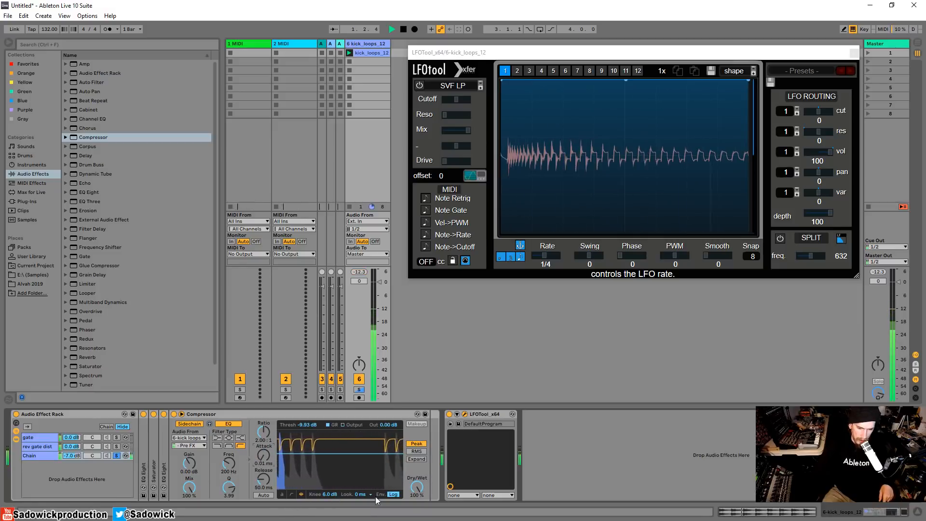
Set the Compressor's lookahead to 10 ms and its release envelope to linear, auditioning the loop between changes.
key(space)
click(362, 494)
click(362, 487)
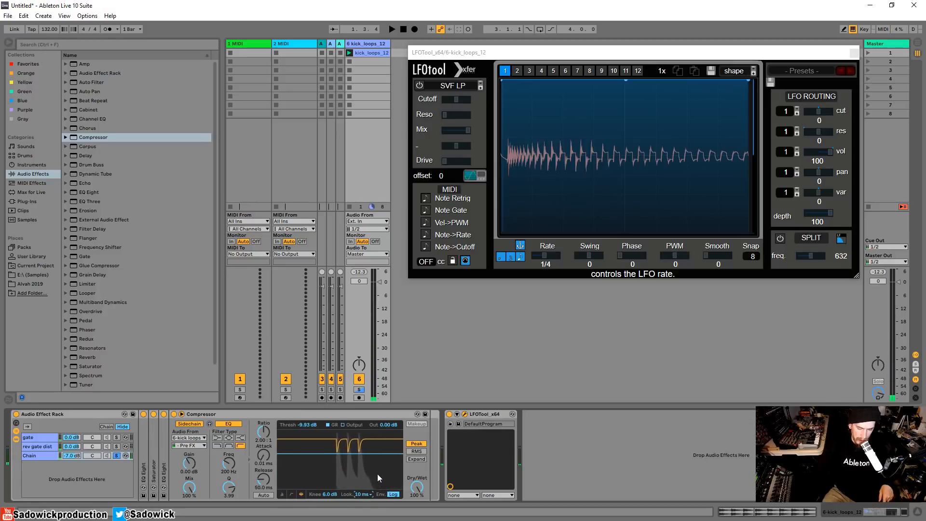
key(space)
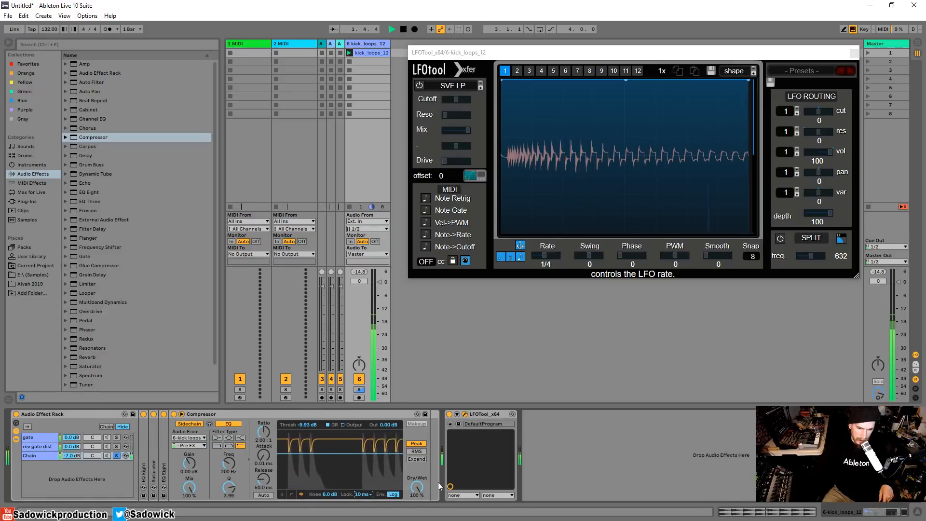
key(space)
click(393, 494)
Lower the Compressor's threshold to -12.2 dB and raise its ratio to inf:1 while the loop plays.
key(space)
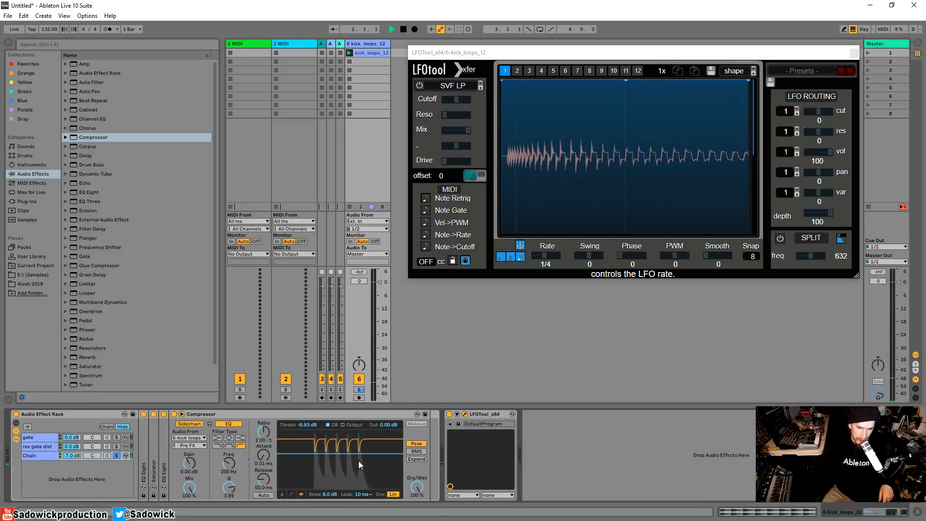
drag(359, 456, 360, 457)
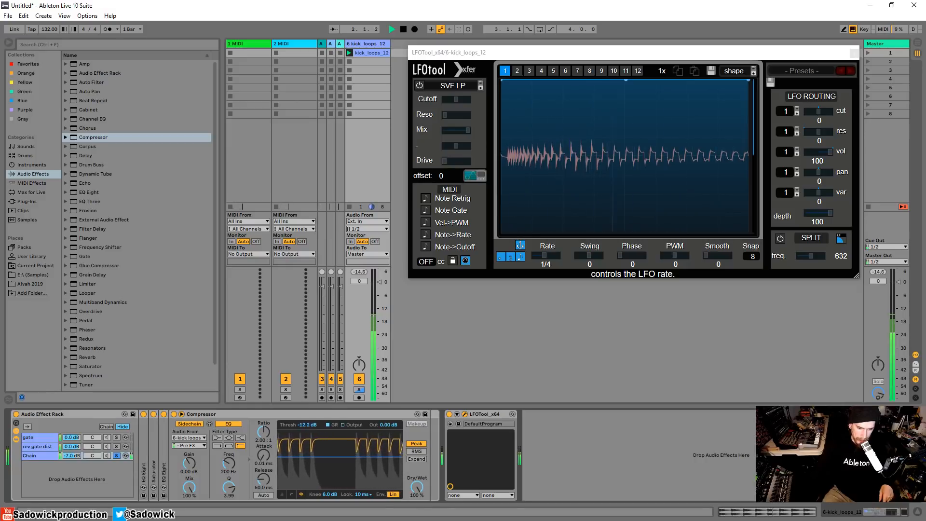
drag(264, 432, 263, 405)
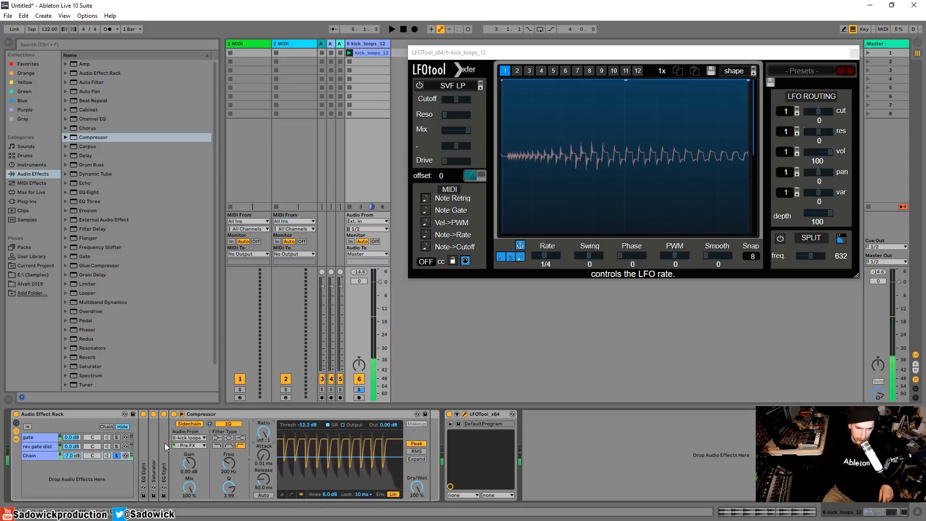
Unfold the Saturator on the third chain and raise its output to -3.14 dB.
double_click(154, 468)
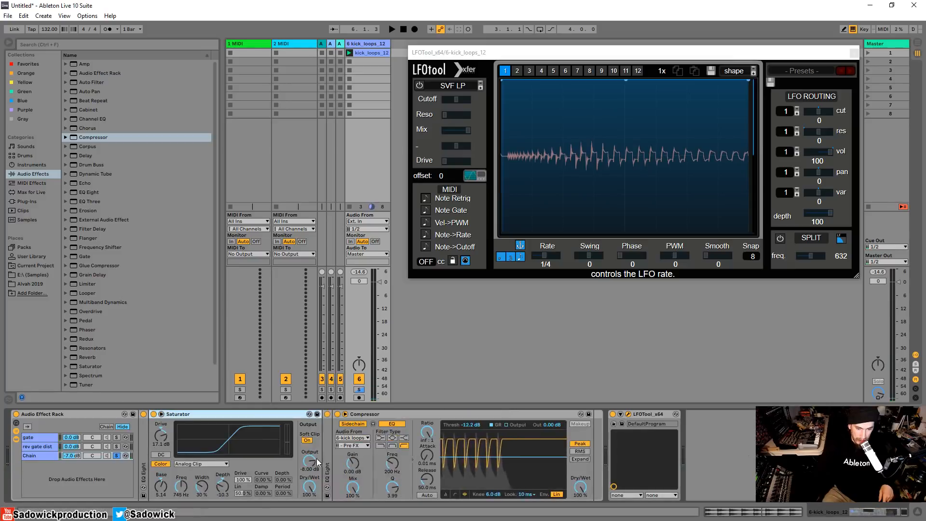
drag(309, 460, 309, 444)
key(space)
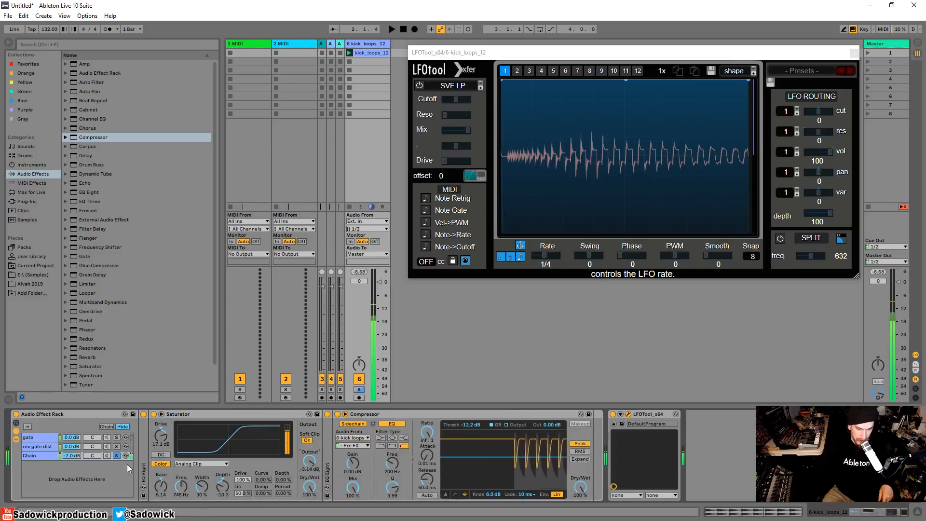
Unsolo the third chain, raise its volume to -5.2 dB and set the Compressor's release to 68.4 ms.
click(116, 456)
drag(71, 456, 71, 441)
mouse_move(427, 482)
mouse_down()
mouse_move(427, 471)
mouse_move(427, 483)
mouse_up()
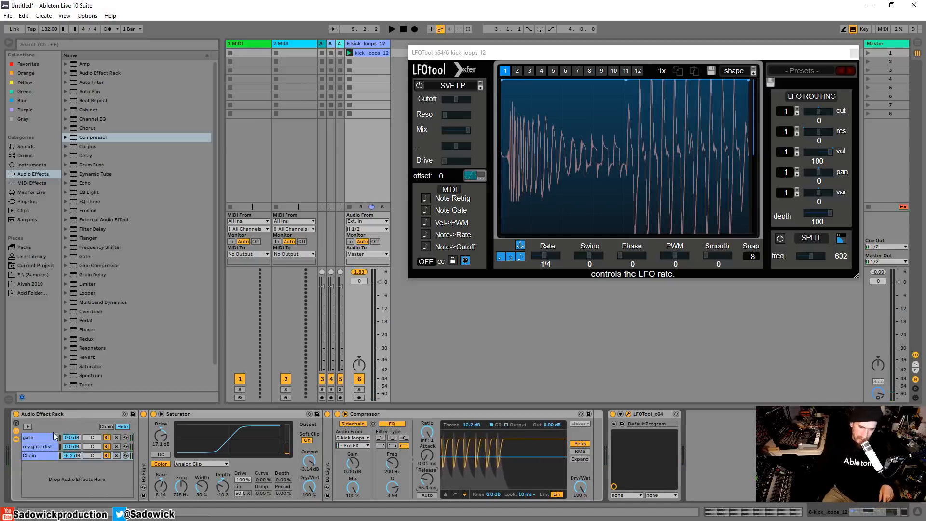
Fold the Audio Effect Rack, group it inside a new rack and add an empty second chain to the outer rack.
double_click(79, 412)
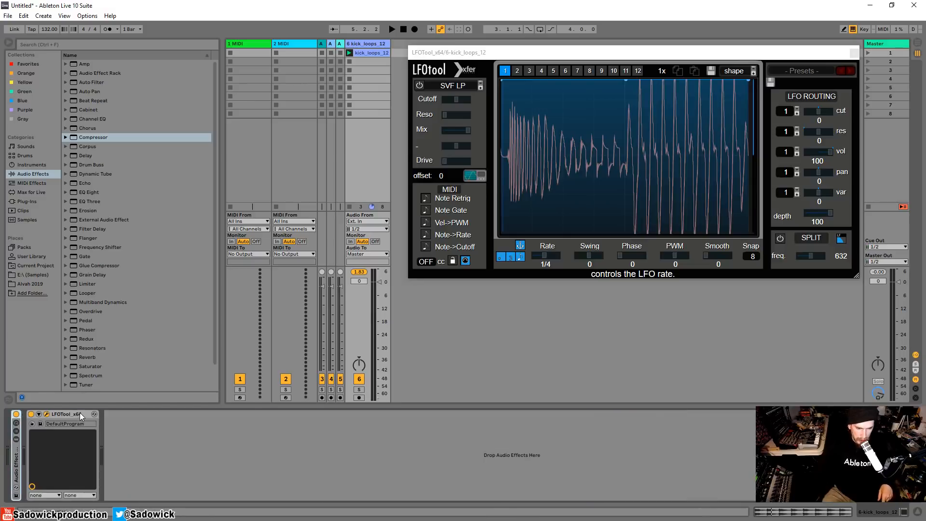
right_click(16, 457)
click(54, 418)
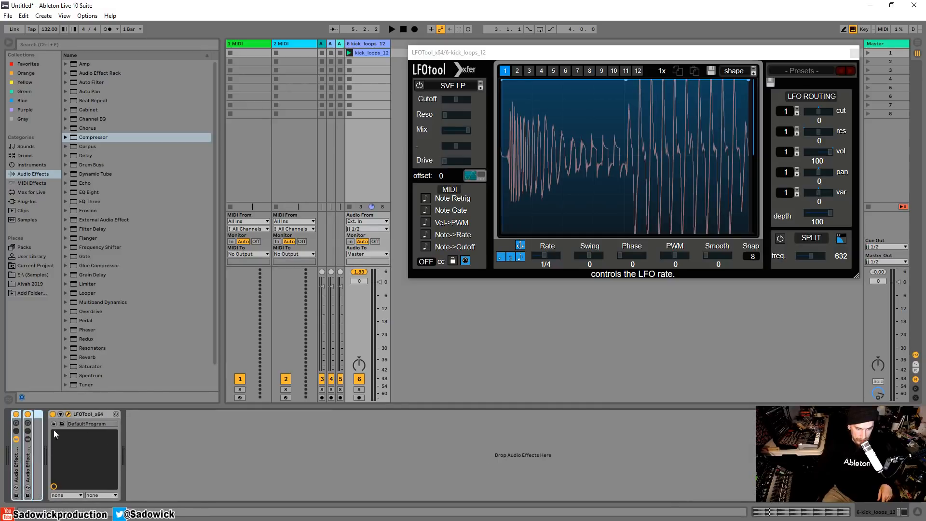
click(16, 433)
right_click(42, 453)
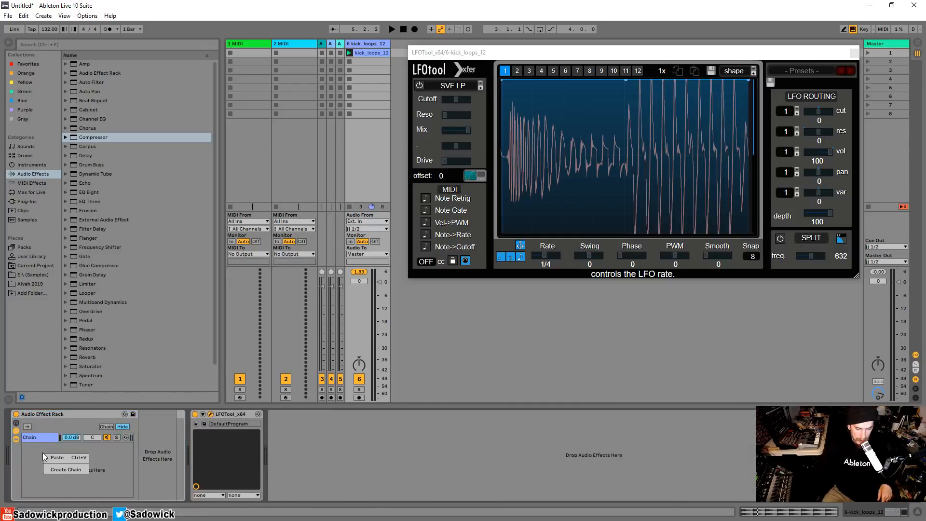
click(56, 471)
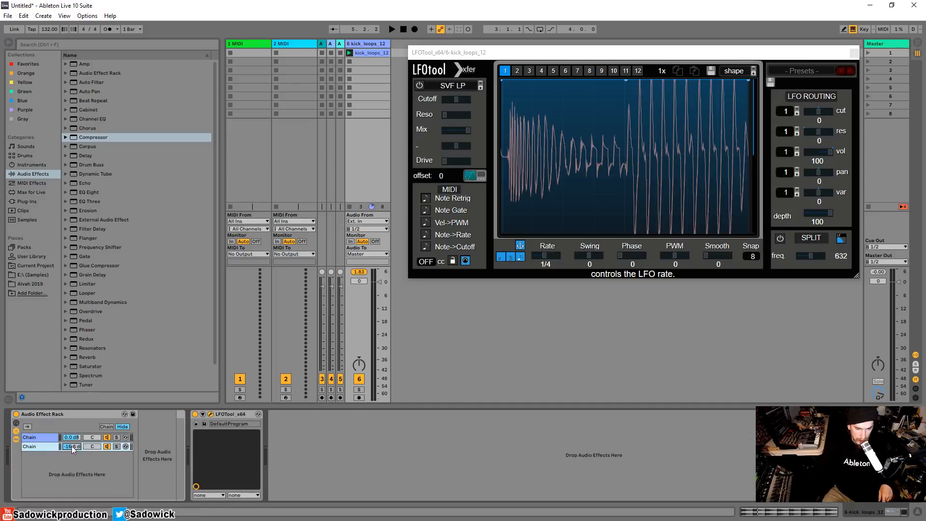
Set the new second chain's volume to -4.3 dB during playback and solo the first chain.
key(space)
drag(71, 445, 72, 453)
click(116, 446)
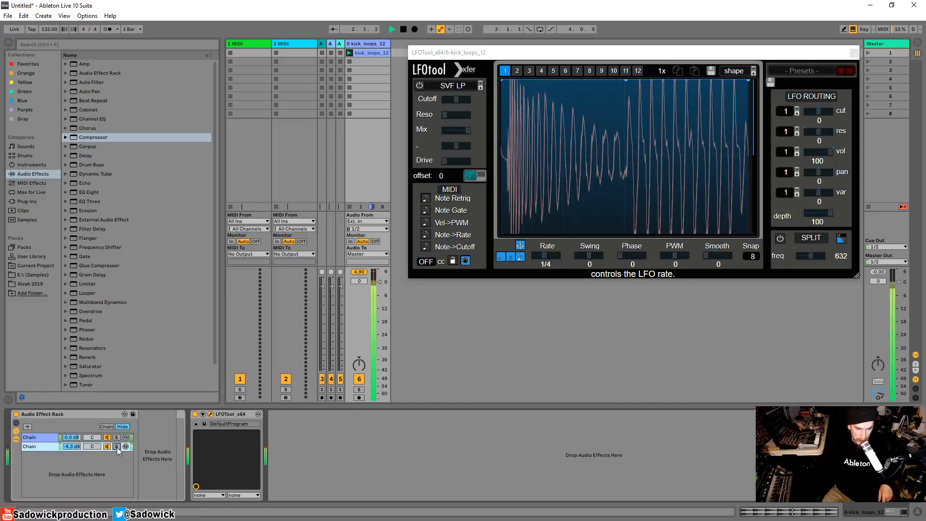
click(116, 446)
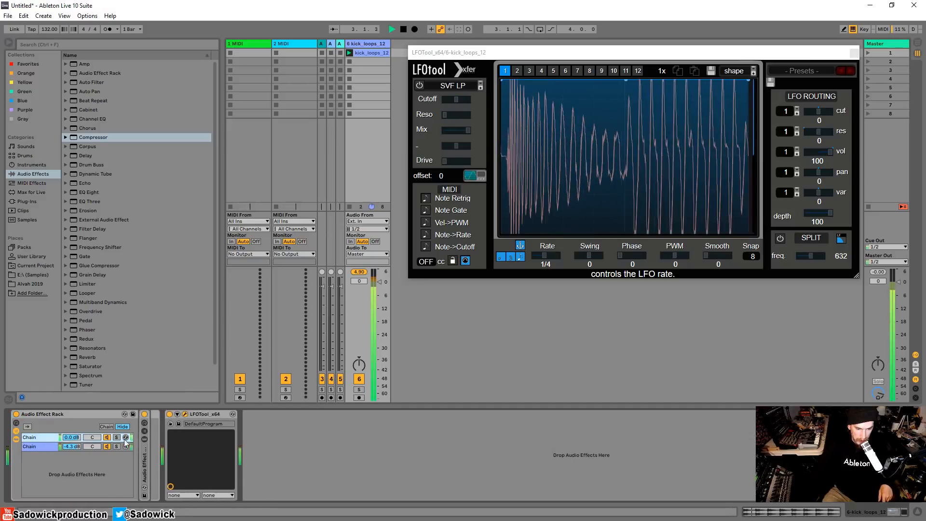
click(116, 437)
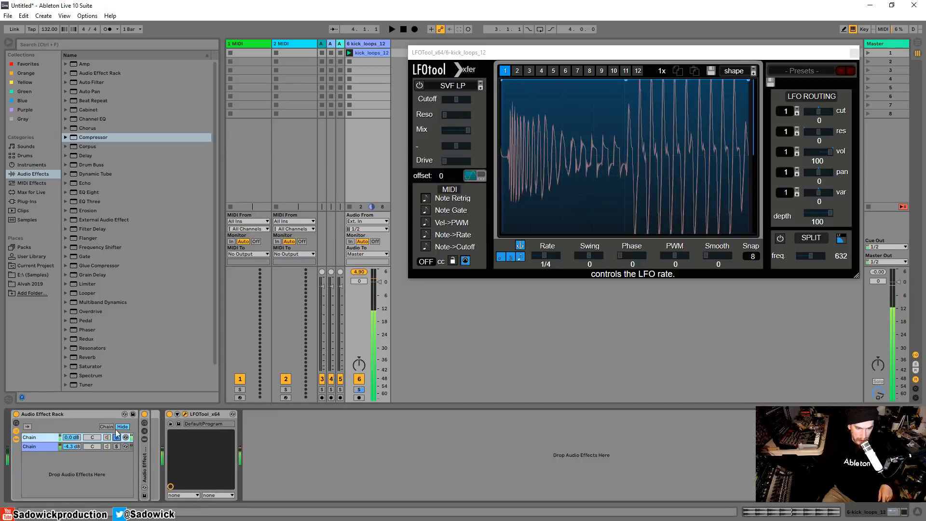
key(space)
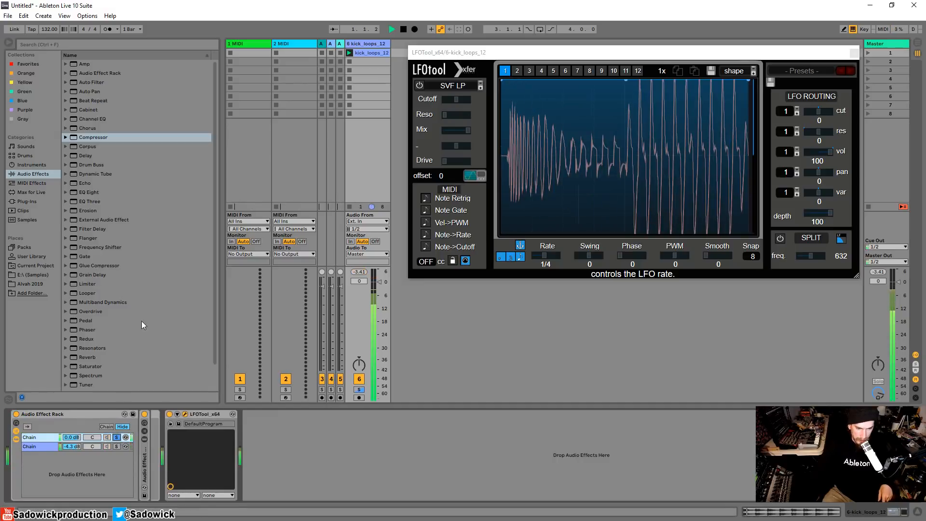
Add a Compressor after the nested rack with Attack 0.01 ms, Release 106 ms and threshold -3.91 dB, and fold it.
drag(91, 138, 227, 454)
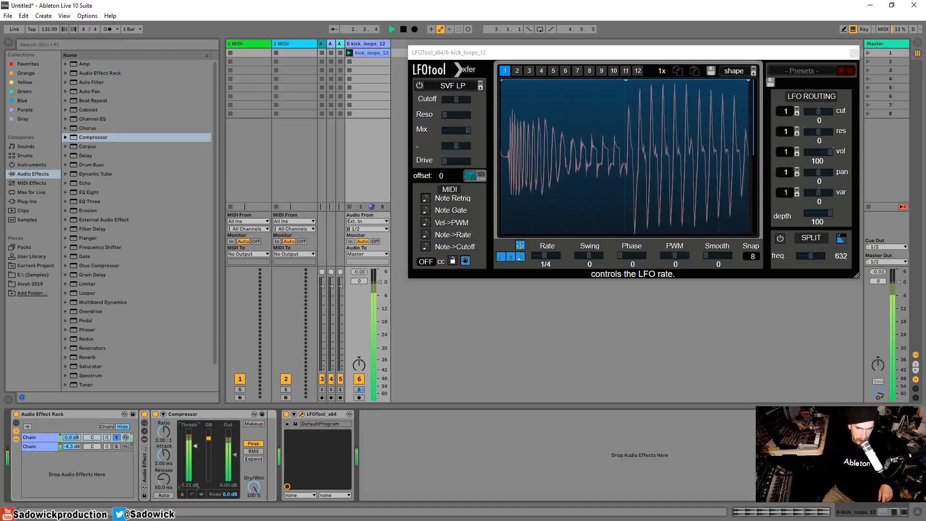
drag(194, 449, 194, 446)
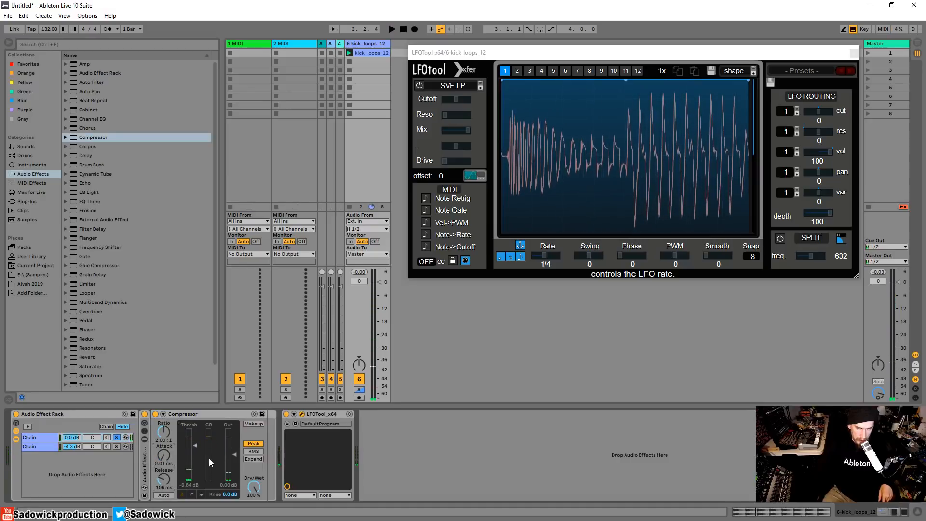
key(space)
drag(194, 446, 194, 442)
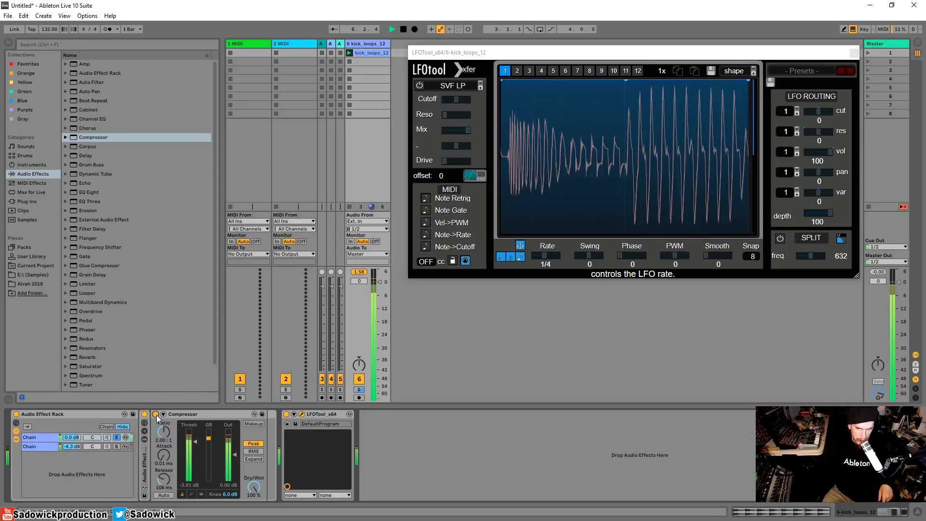
key(space)
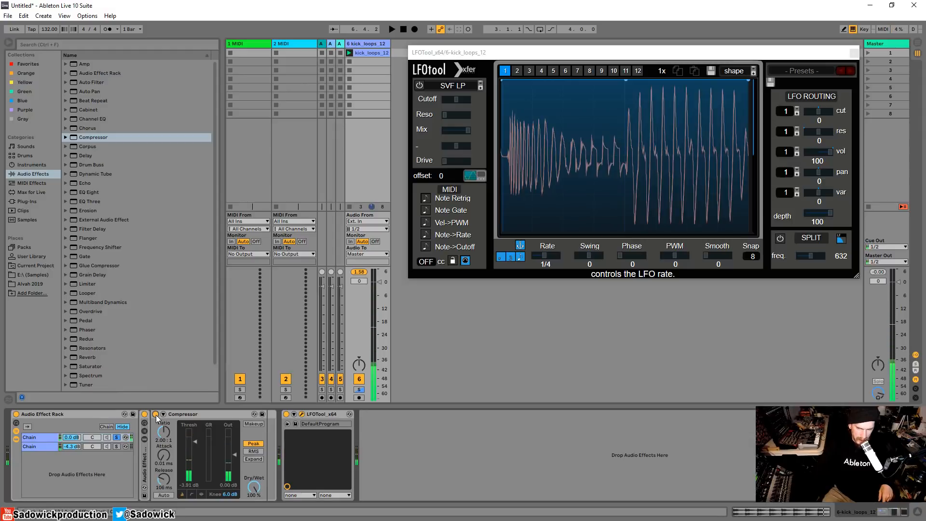
double_click(190, 414)
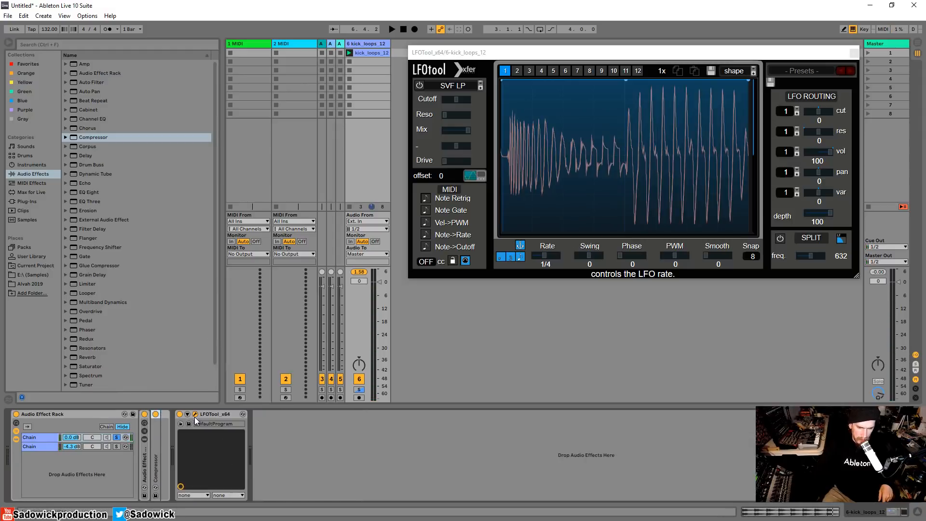
Add the FabFilter Saturn plug-in after the folded Compressor on the first chain and reposition its window.
click(27, 202)
scroll(90, 154, up, 7)
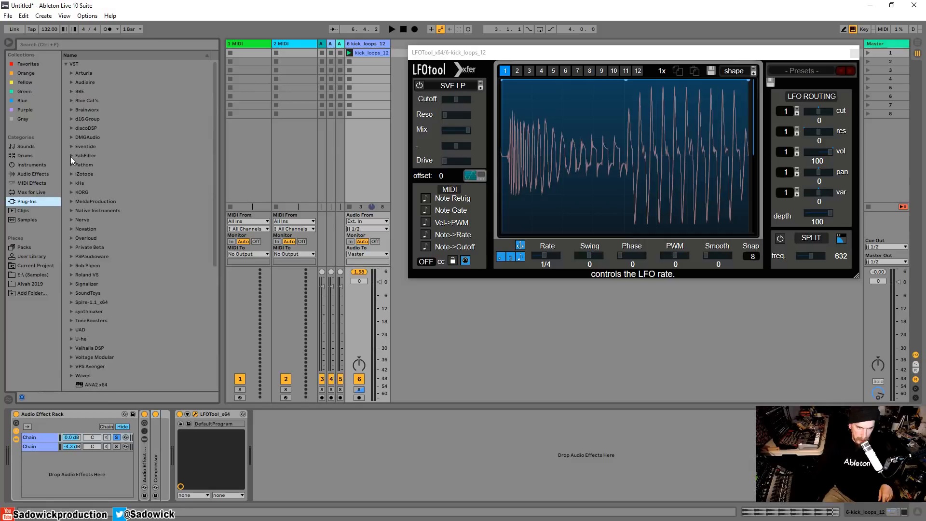
click(71, 156)
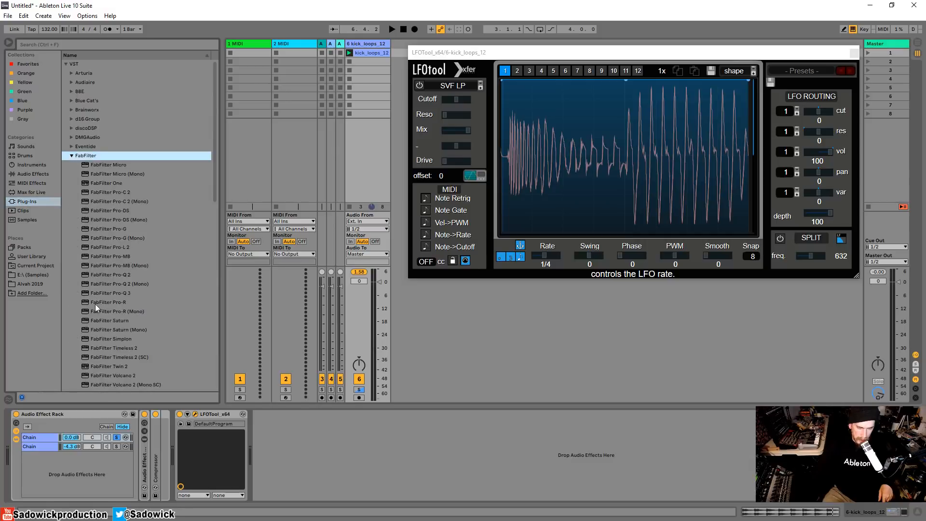
scroll(132, 306, down, 1)
drag(119, 292, 157, 446)
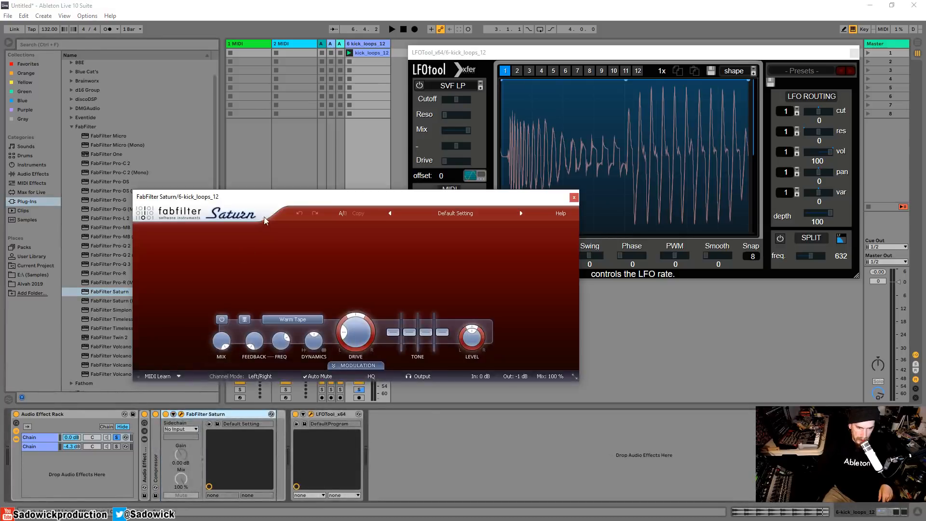
drag(269, 194, 408, 133)
drag(465, 135, 318, 159)
Split Saturn into three bands during playback and set band 3 to Smooth Amp with 91.06% drive.
key(space)
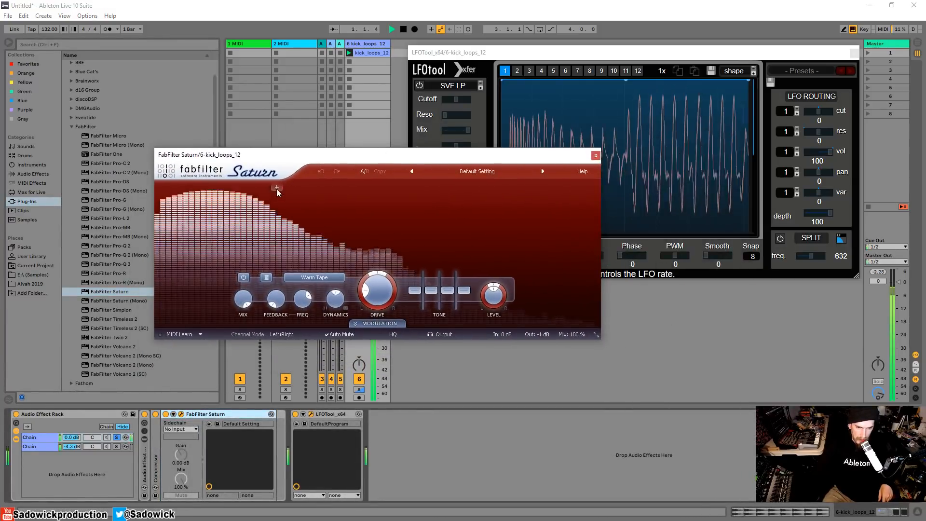
click(392, 186)
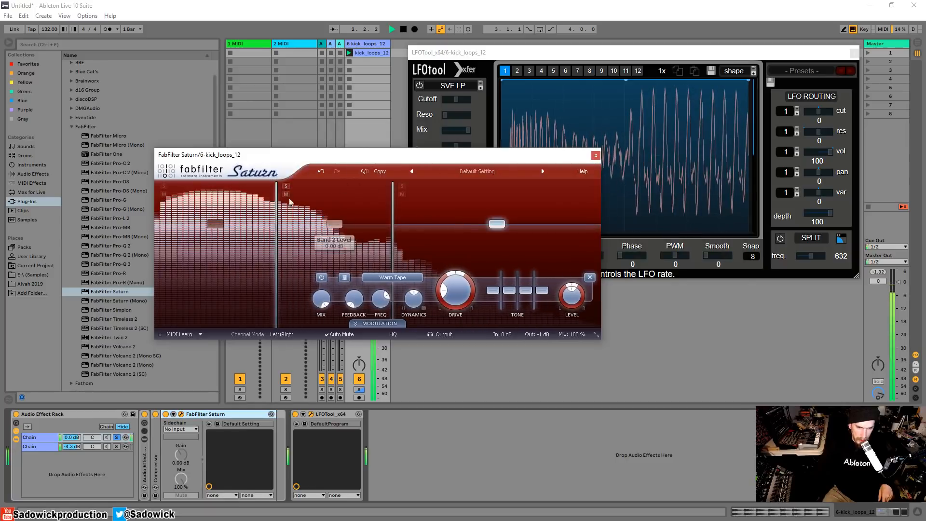
click(392, 277)
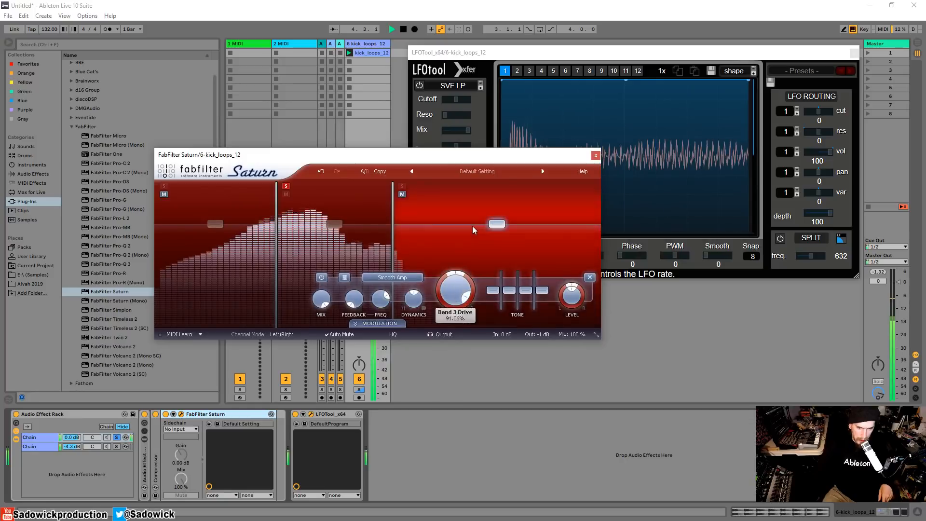
key(space)
Set Saturn's band 2 to Clean Tape, raise its drive and turn off the band's solo.
click(367, 232)
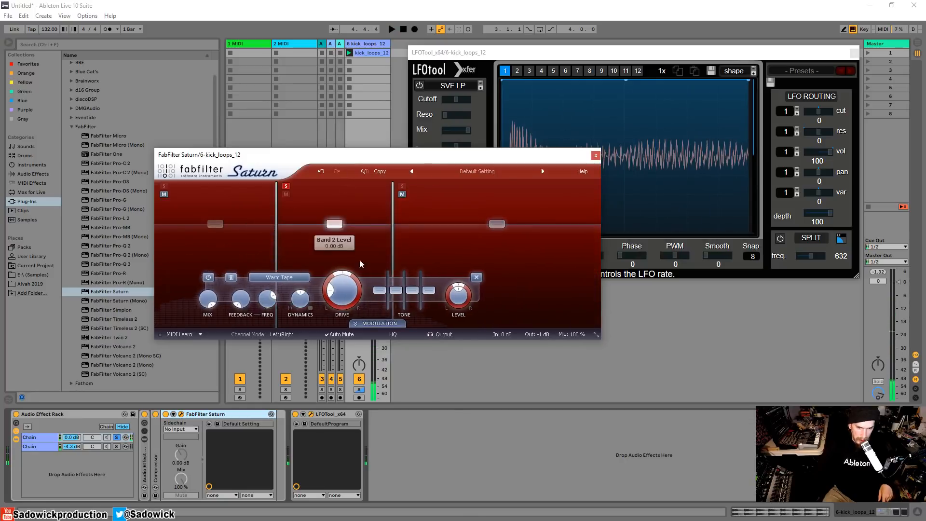
key(space)
click(272, 277)
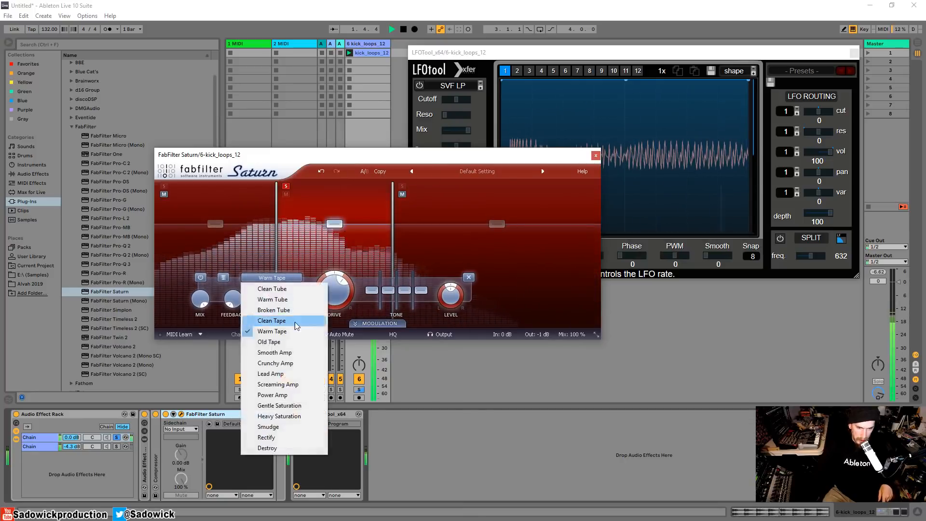
click(271, 321)
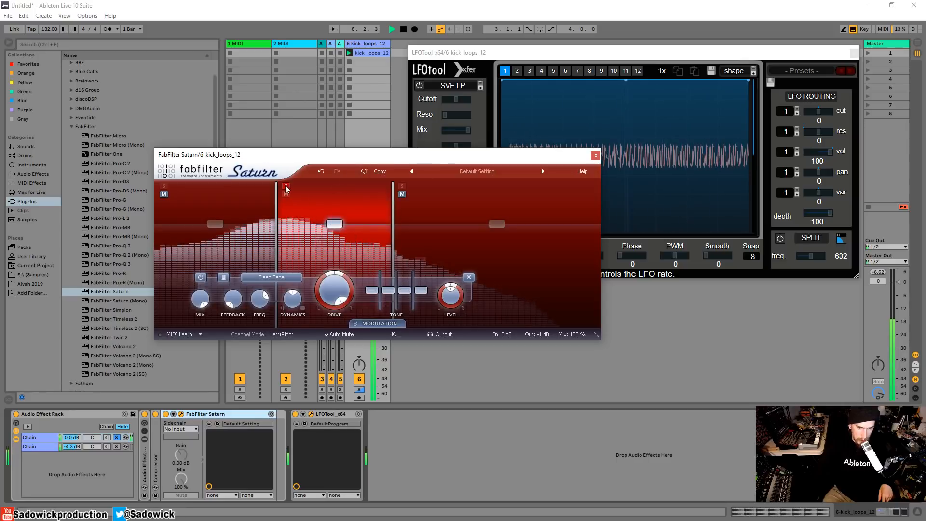
key(space)
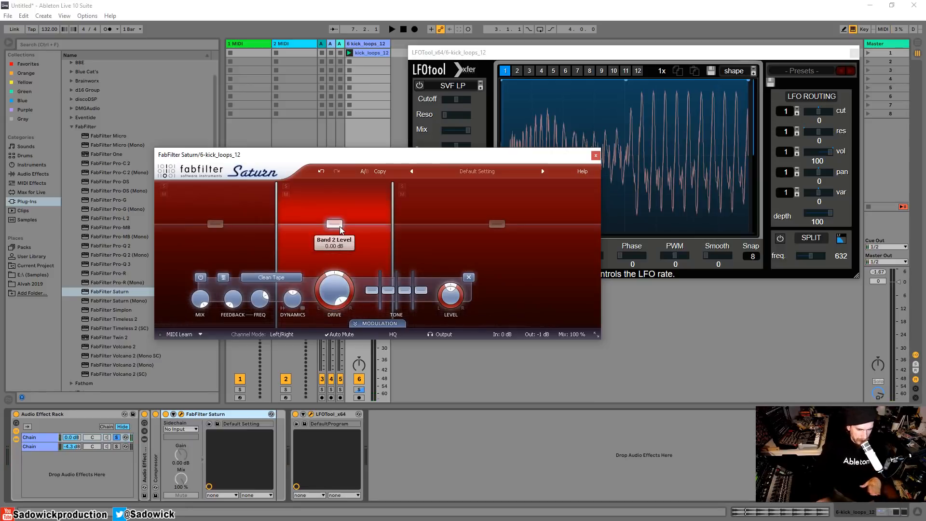
Bypass the Compressor and Saturn to audition the chain without them, and turn the Compressor back on.
click(155, 413)
click(166, 414)
key(space)
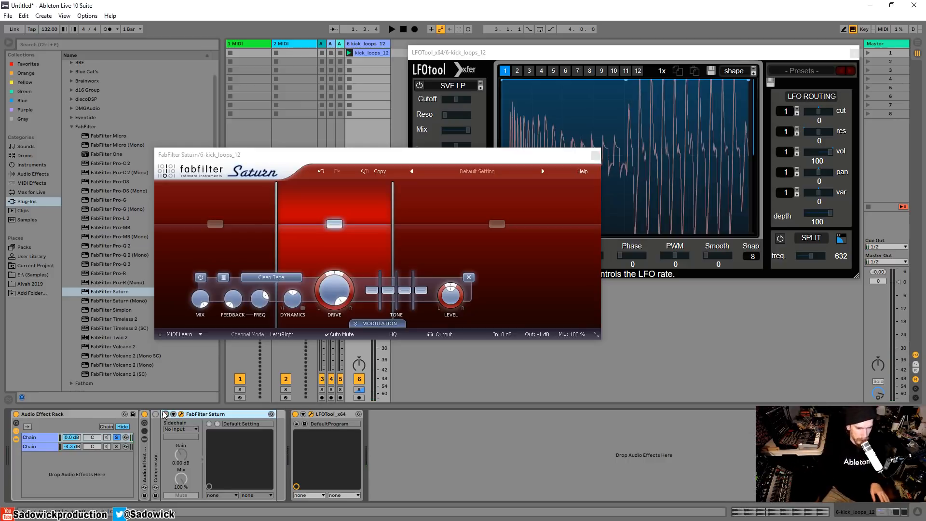
click(156, 414)
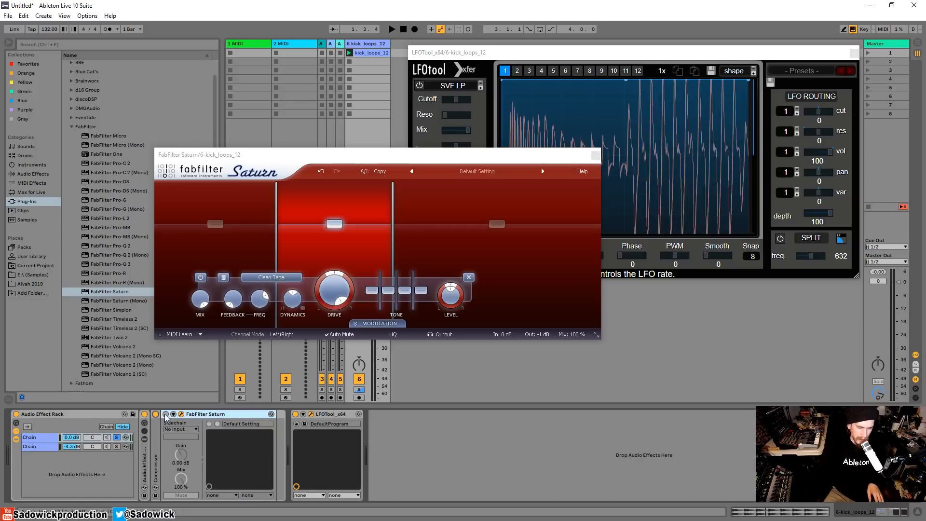
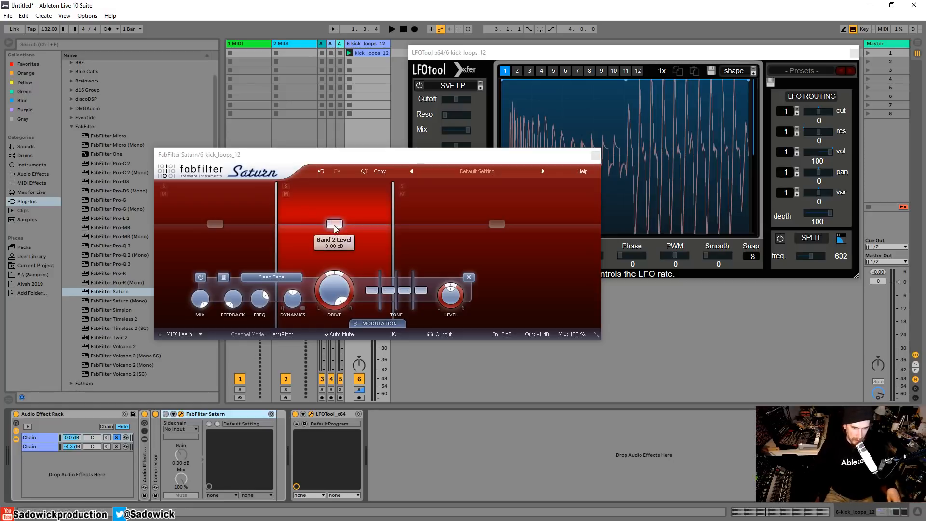
click(335, 228)
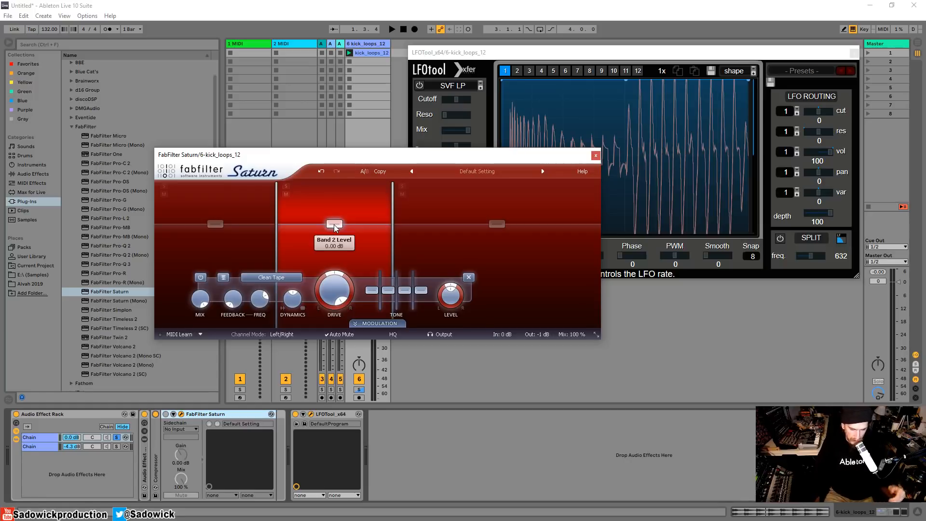
Audition Saturn's band 2 in solo, and compare the kick loop with Saturn bypassed and enabled.
drag(293, 155, 312, 153)
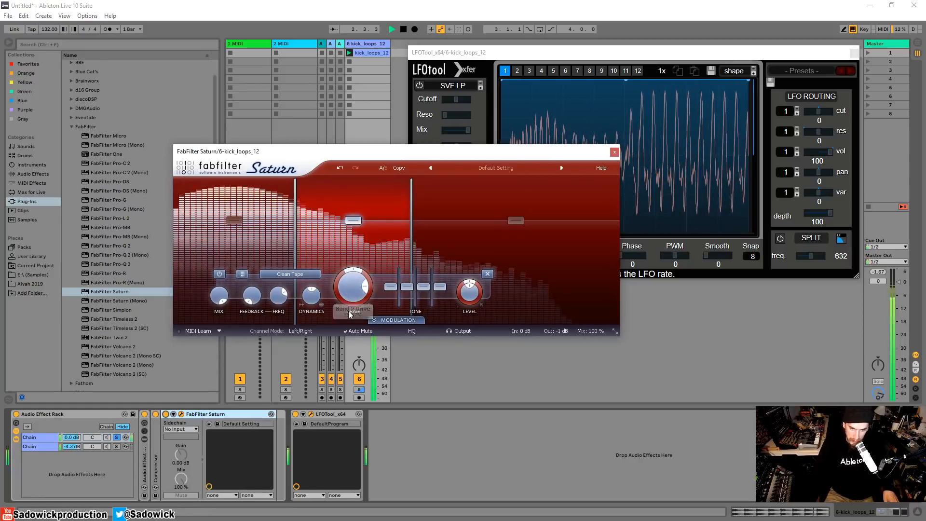
click(305, 183)
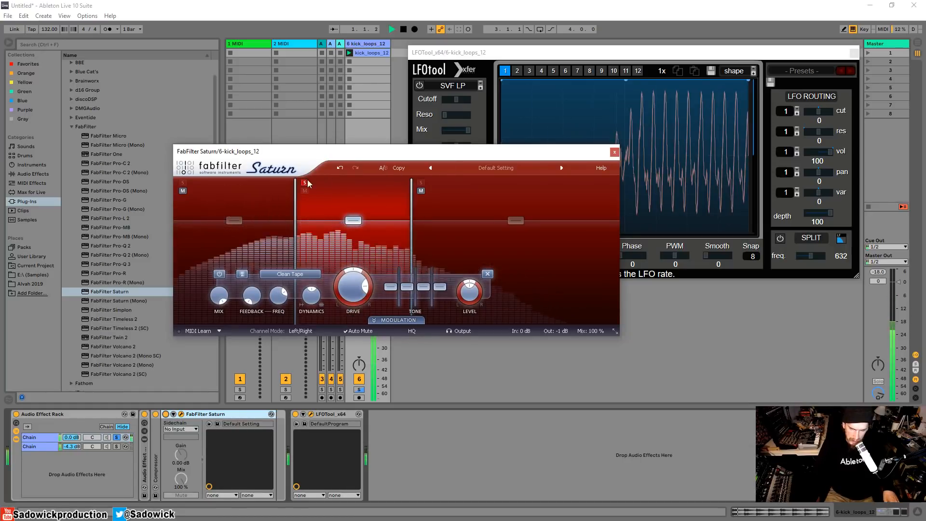
click(305, 182)
click(166, 414)
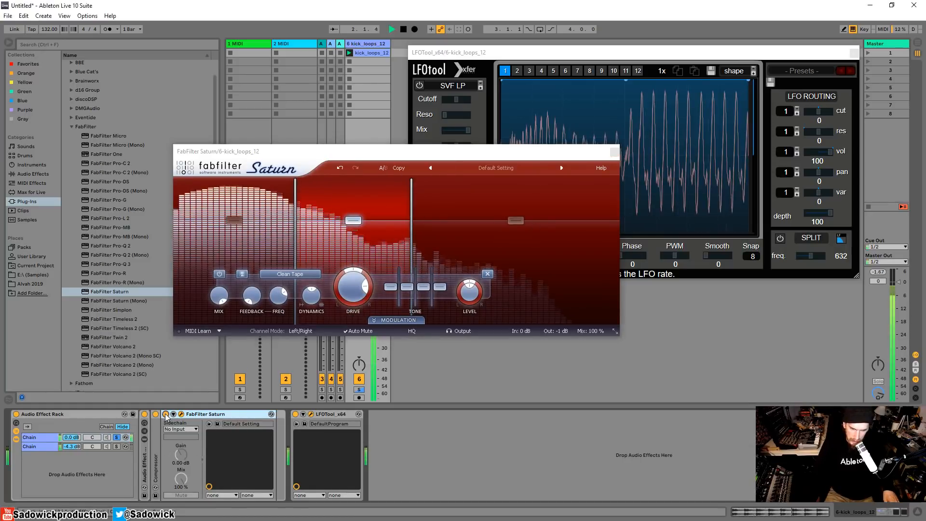
click(166, 414)
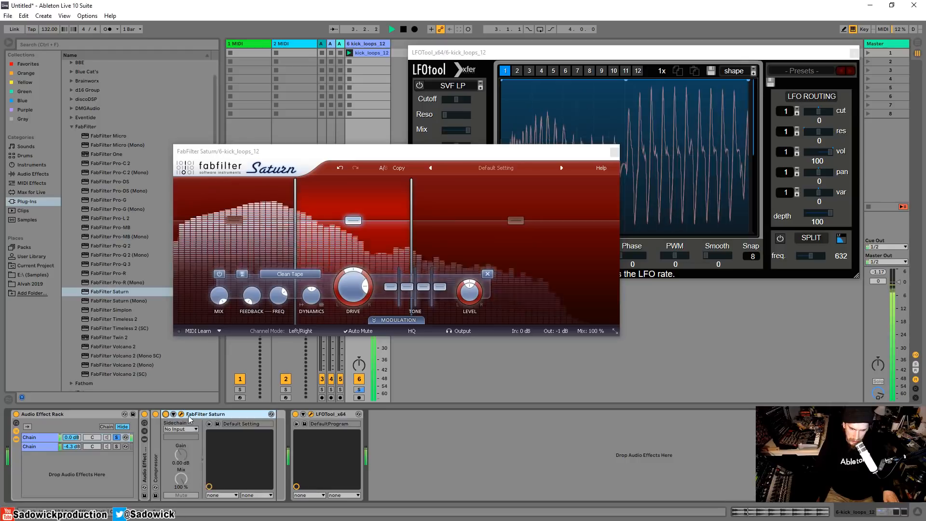
click(353, 221)
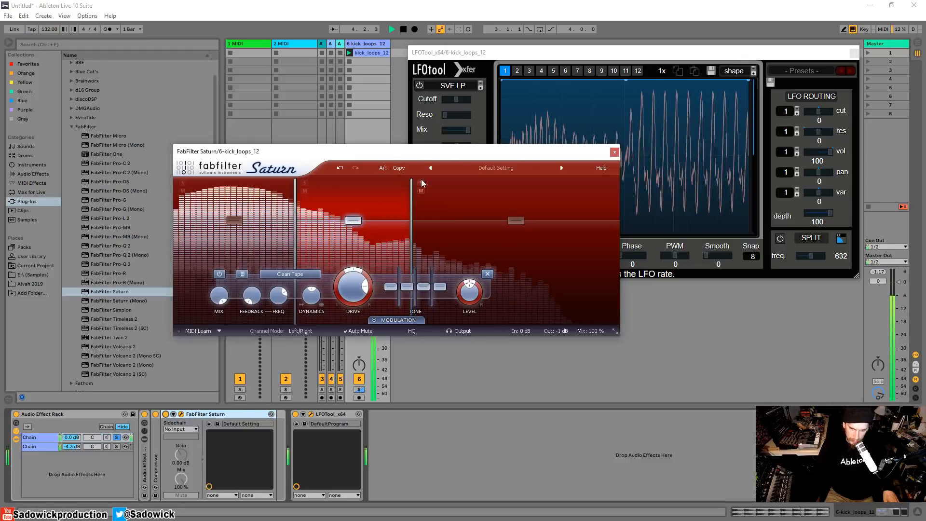
Split off a fourth band in Saturn, lower band 3's level to -9.37 dB and set its drive to 69.75%.
click(482, 184)
click(421, 183)
drag(447, 220, 445, 234)
key(space)
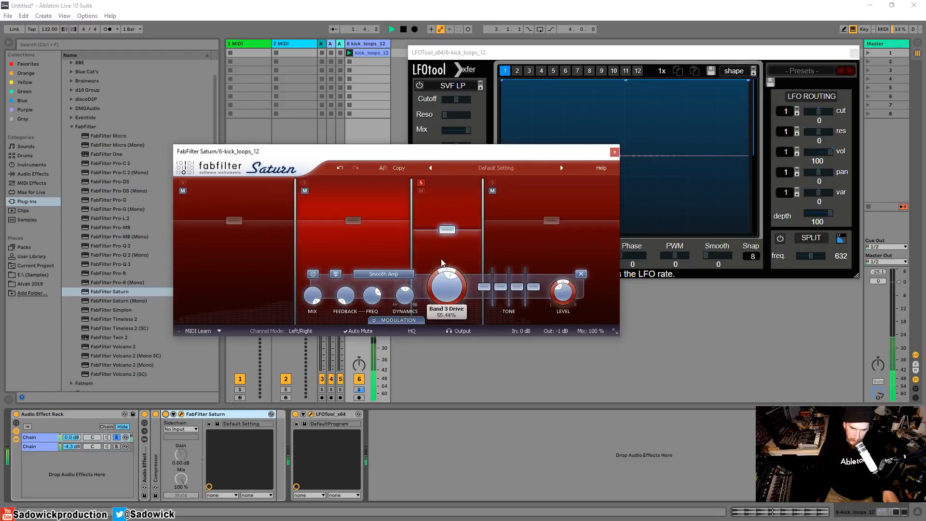
key(space)
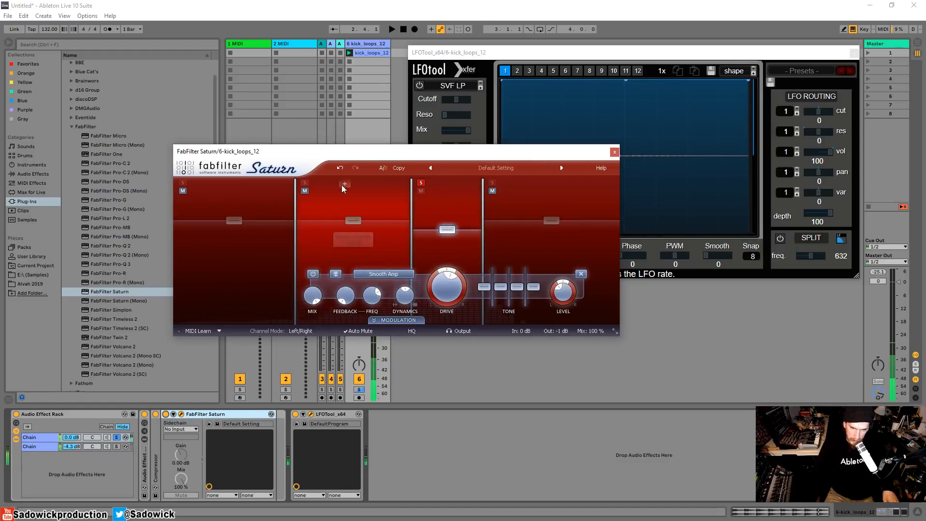
click(304, 184)
key(space)
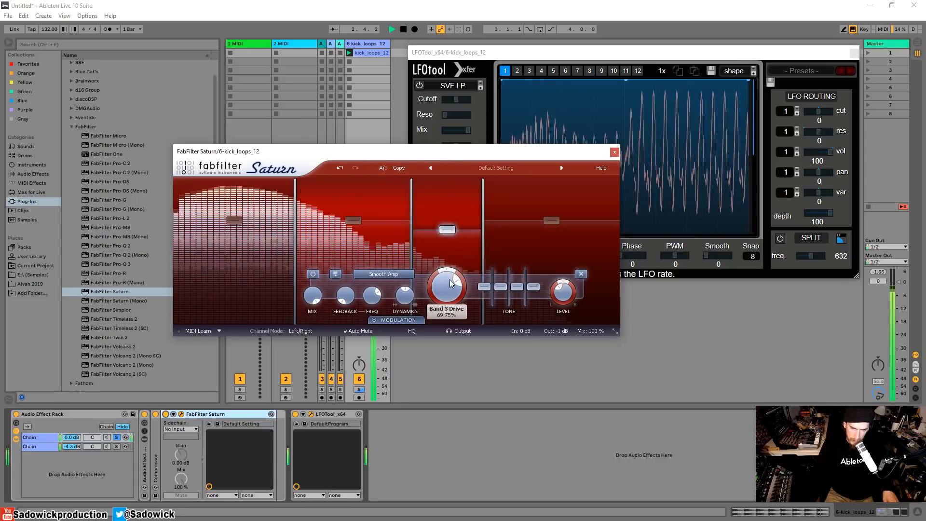
Switch Saturn's band 3 to Power Amp, reduce its drive and set its level to -6.90 dB while auditioning it.
click(420, 182)
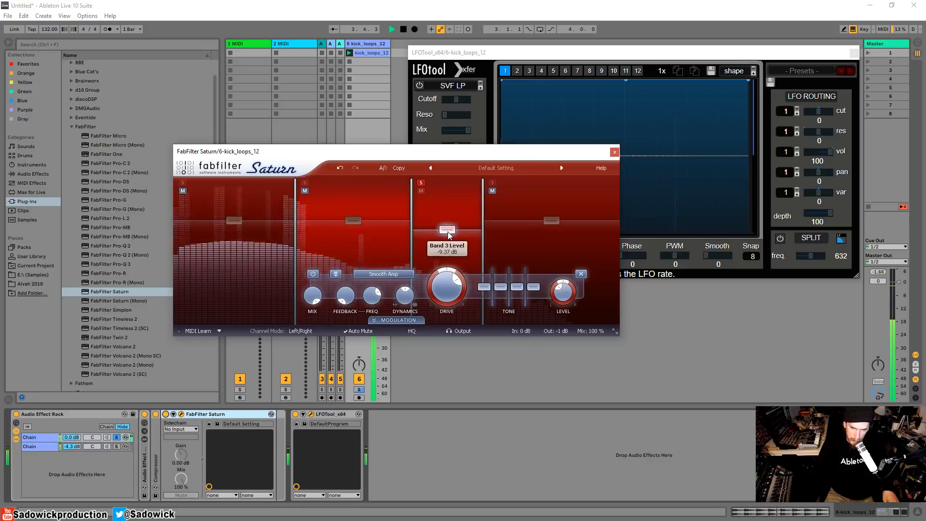
click(406, 273)
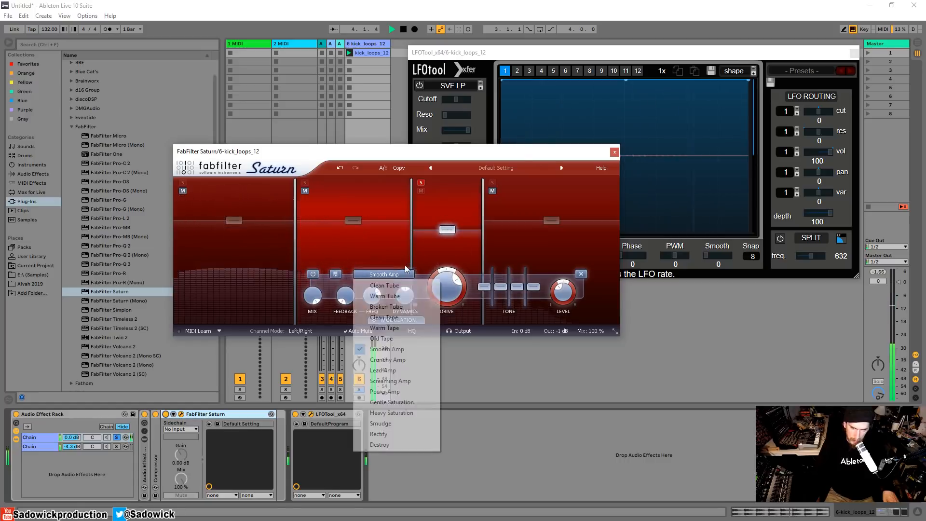
click(384, 391)
drag(446, 287, 439, 317)
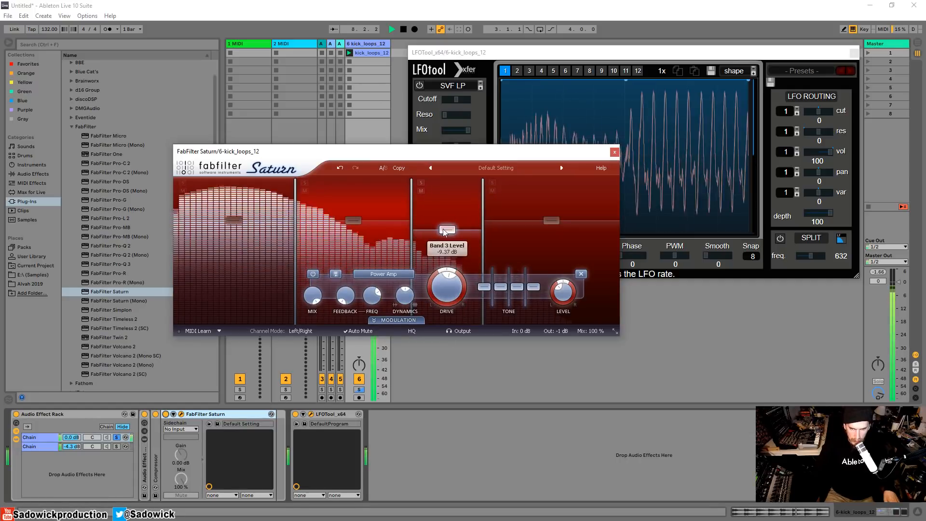
drag(447, 230, 446, 227)
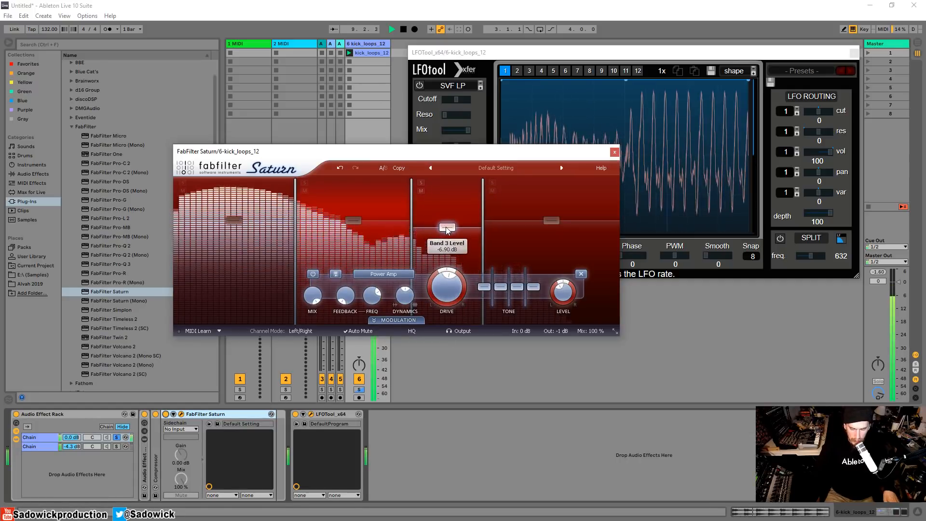
key(space)
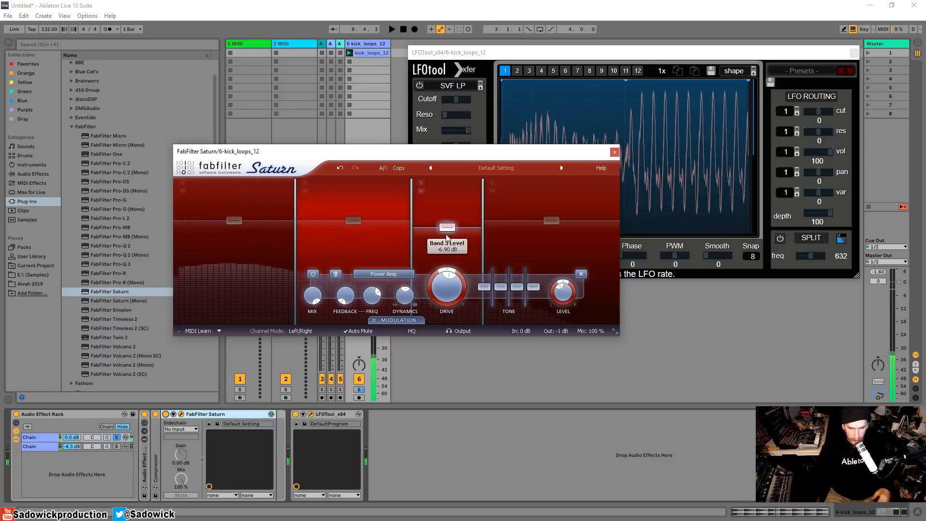
Adjust the dynamics of Saturn's band 3, audition band 4 and close the Saturn window.
mouse_move(458, 288)
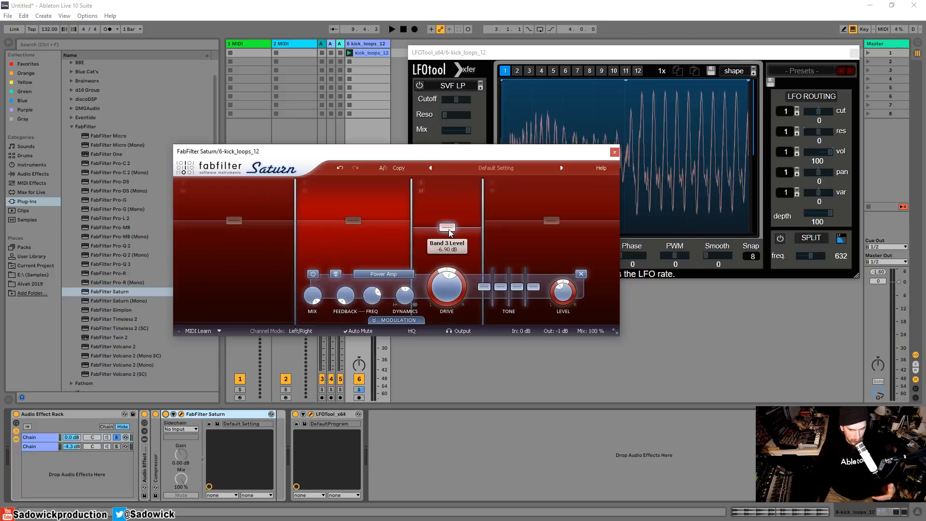
key(space)
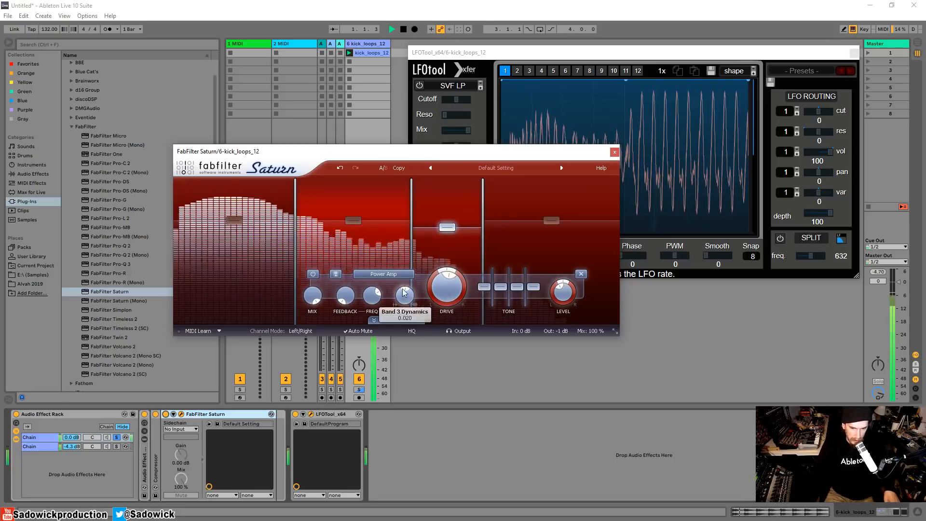
drag(406, 300, 402, 302)
key(space)
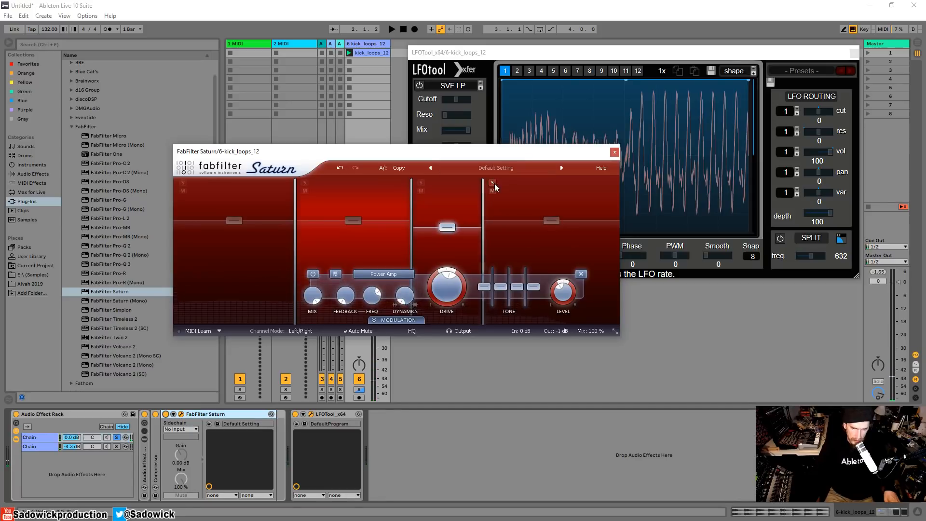
click(493, 183)
key(space)
click(614, 152)
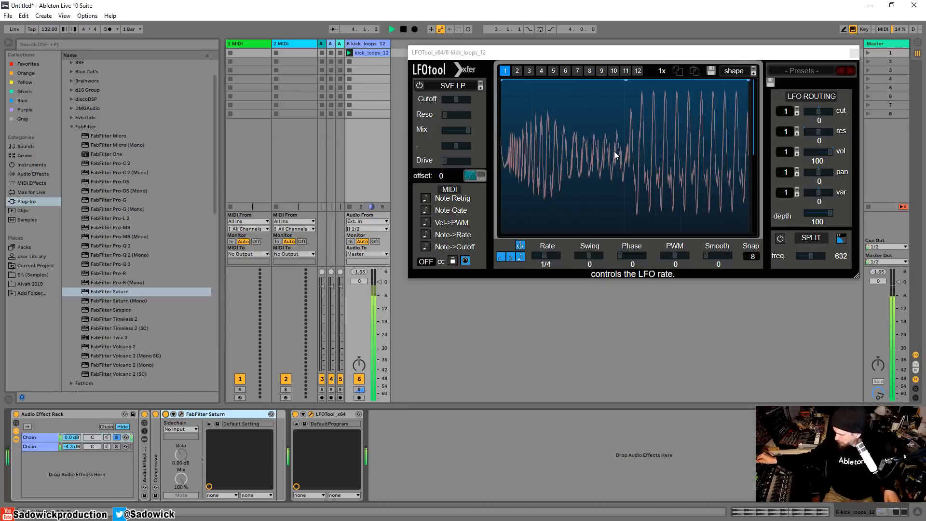
Raise the song tempo to 136 BPM, play the loop and close the LFOTool window.
key(space)
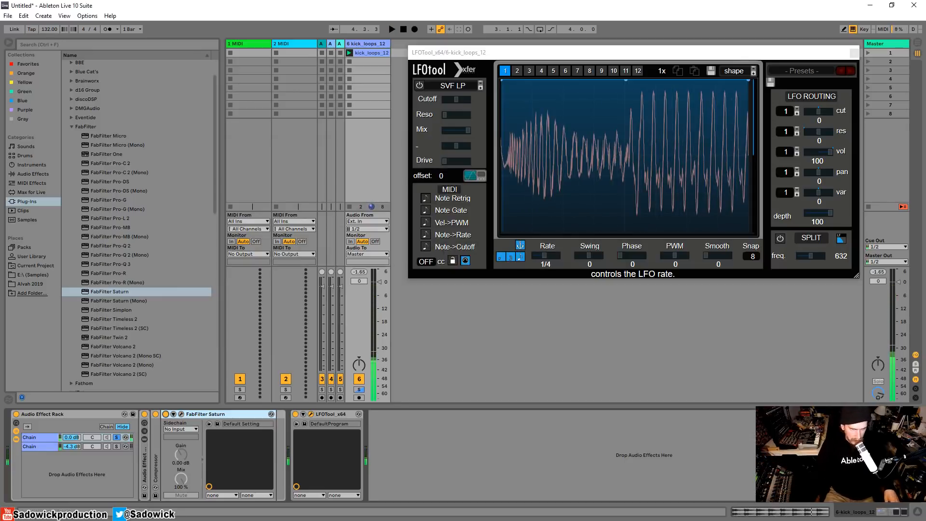
drag(43, 32, 43, 30)
key(space)
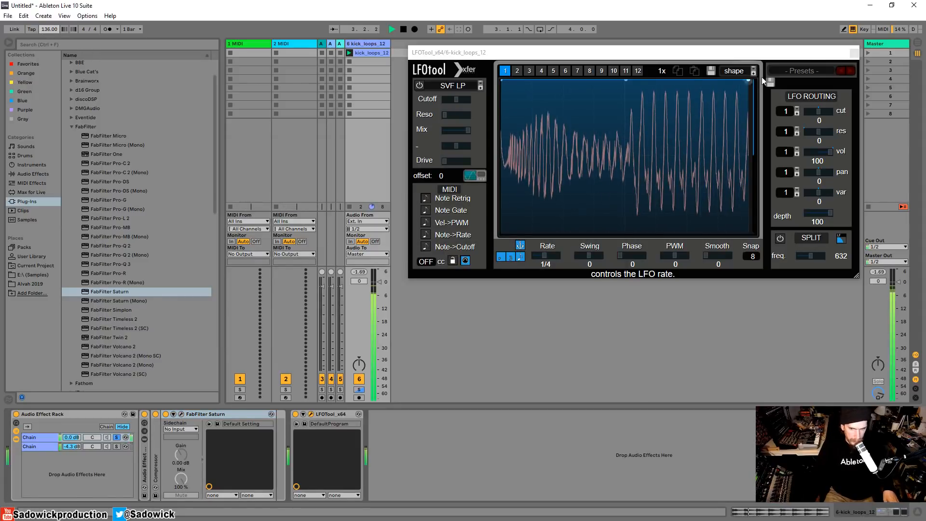
drag(852, 56, 829, 82)
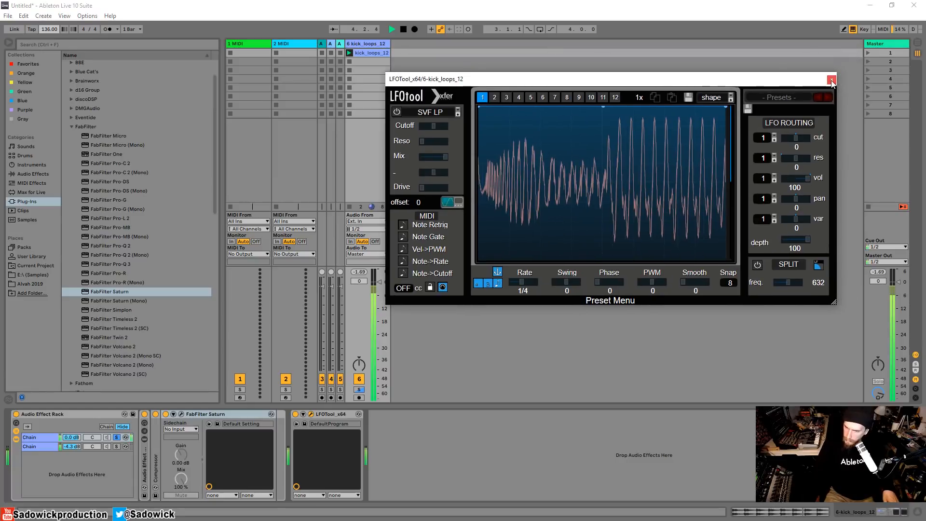
click(831, 81)
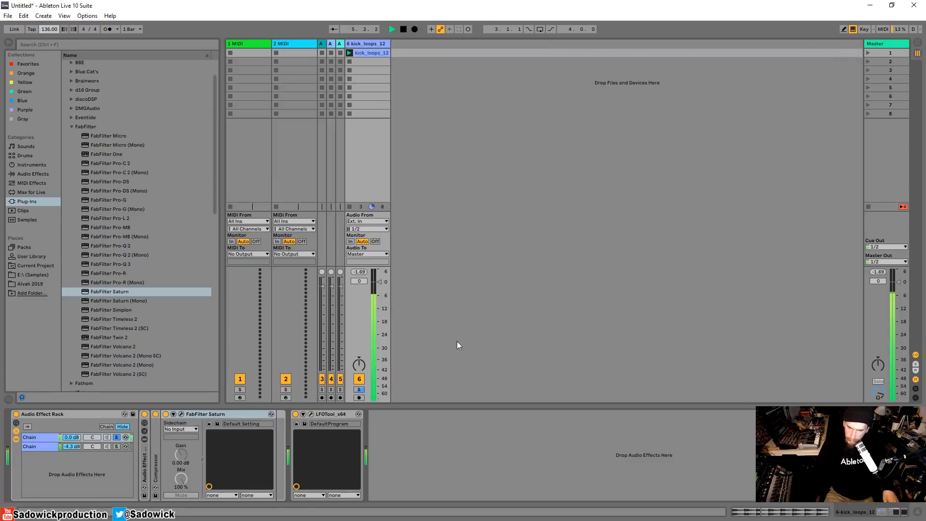
key(space)
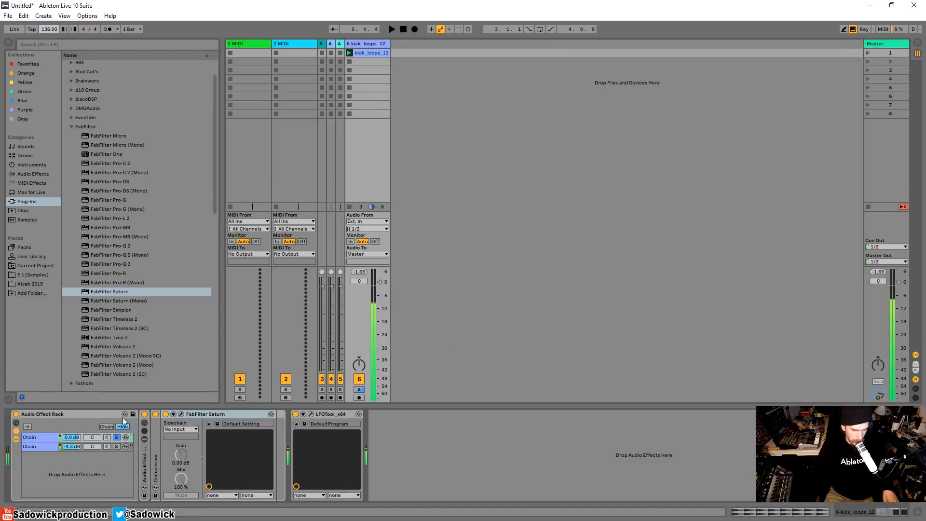
Solo the rack's second chain and add FabFilter Pro-Q 3 to it.
click(116, 446)
click(46, 447)
key(space)
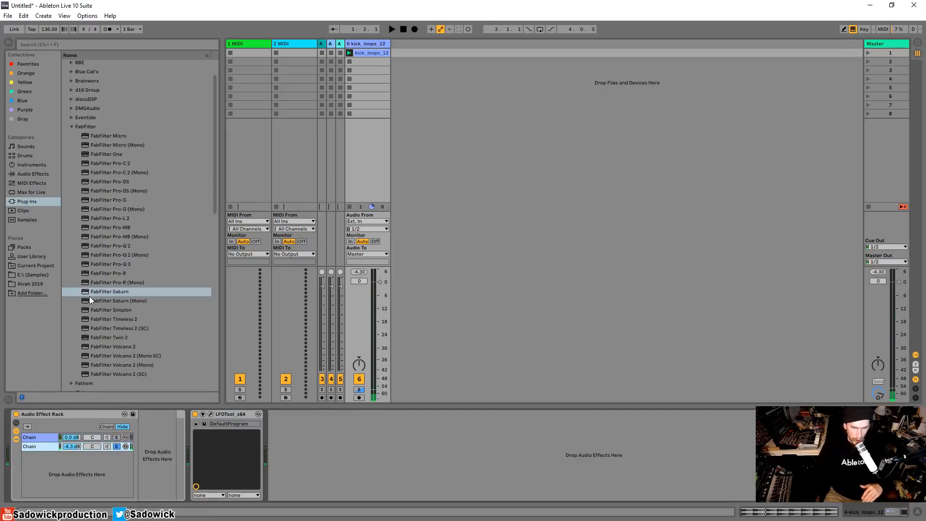
double_click(126, 267)
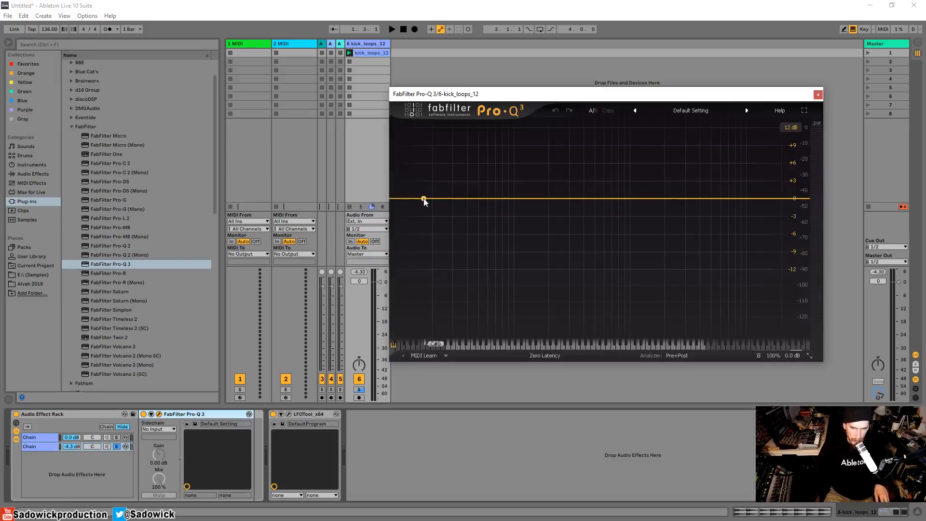
Create a low shelf in Pro-Q 3 and pull its gain down to cut the low end deeply.
drag(424, 198, 534, 284)
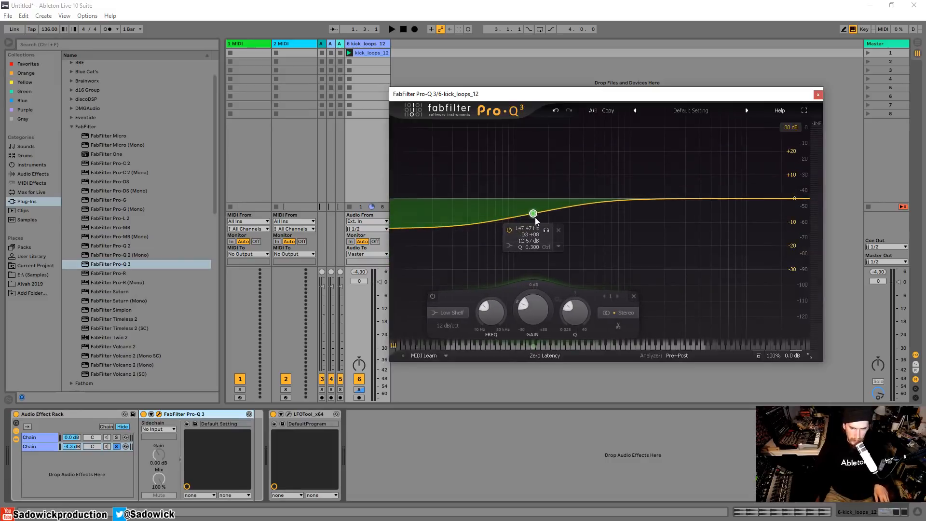
key(space)
drag(535, 215, 527, 264)
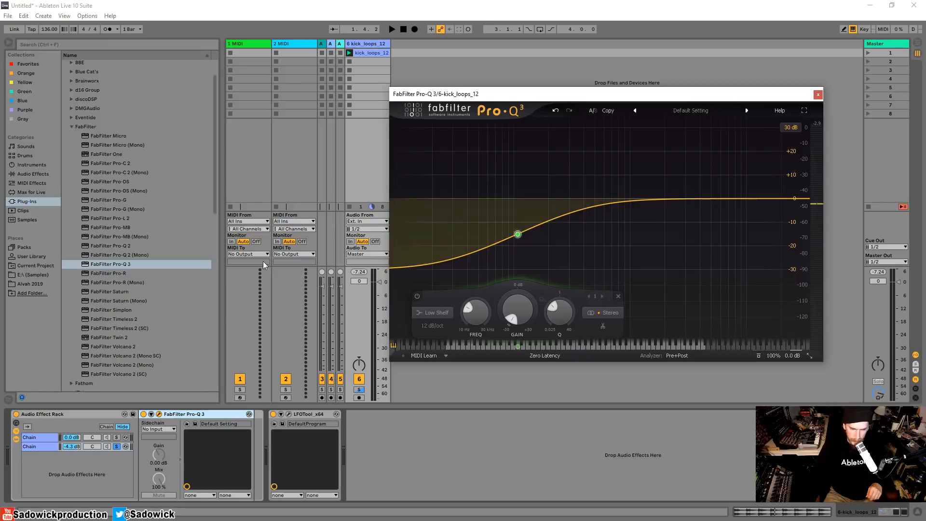
Add the Pedal audio effect after Pro-Q 3 on the second chain and start playback.
click(32, 174)
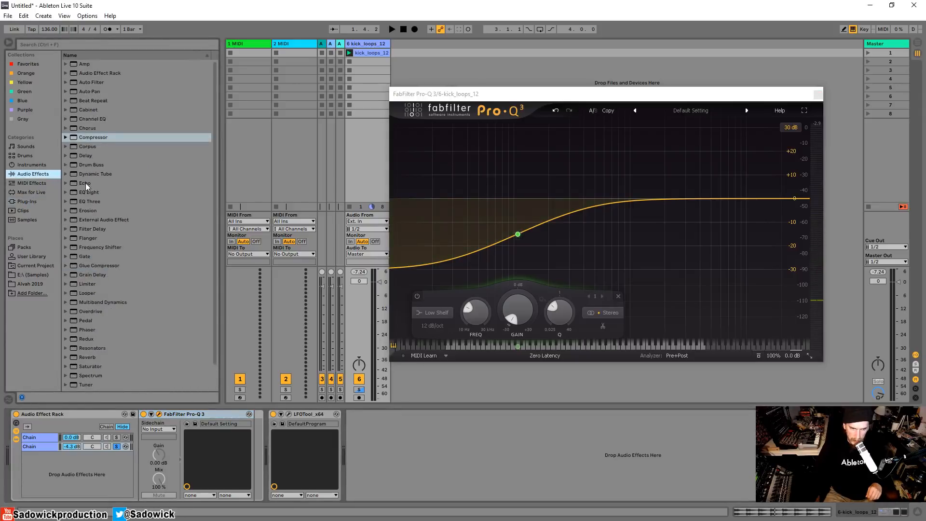
click(84, 319)
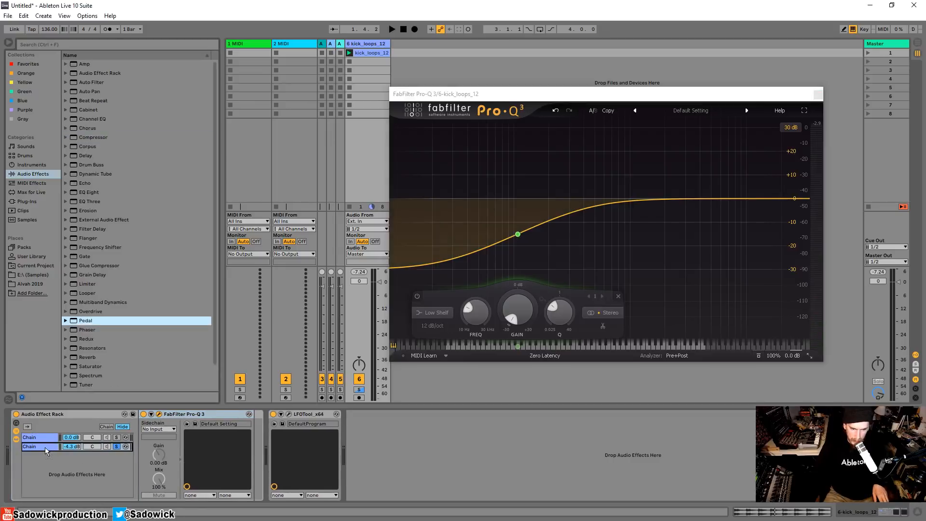
key(Return)
key(space)
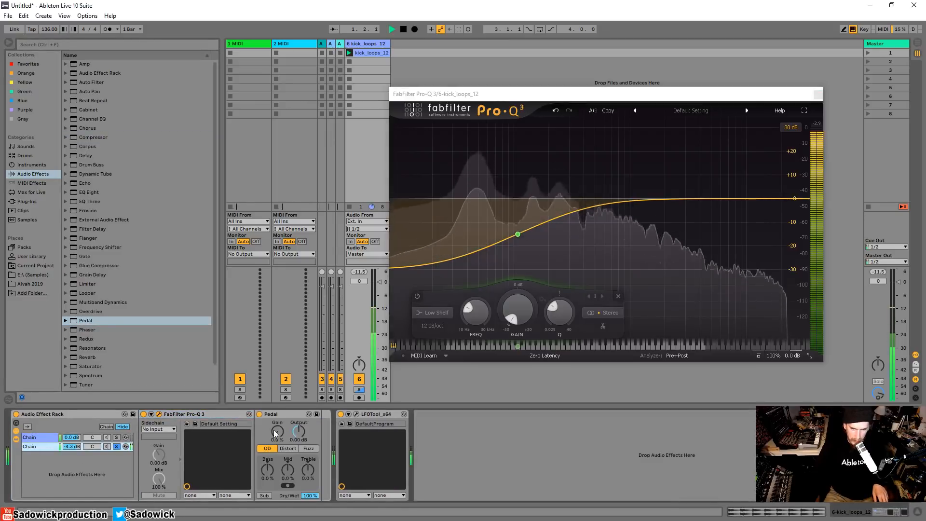
Set Pedal to Distort with 48% gain, bass at -100%, mid at -51% and treble at 38%.
drag(278, 431, 278, 405)
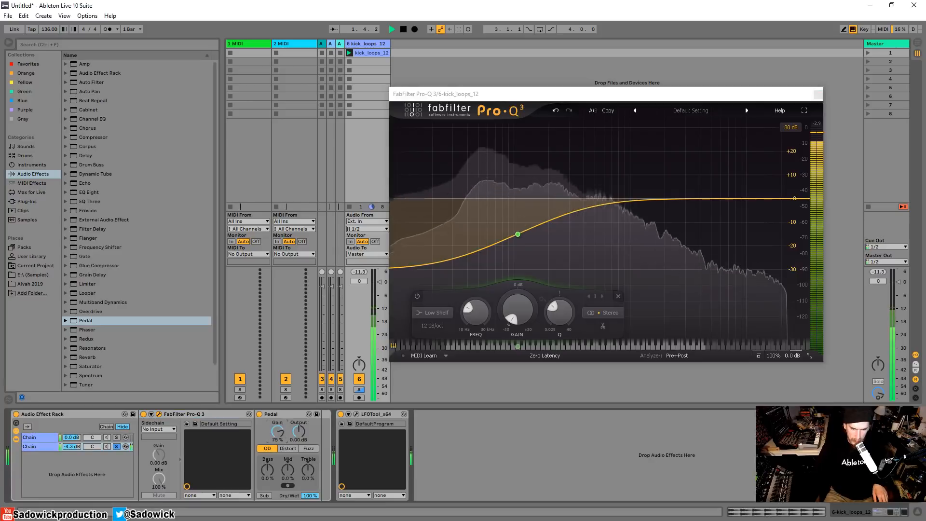
click(288, 448)
drag(267, 468, 268, 501)
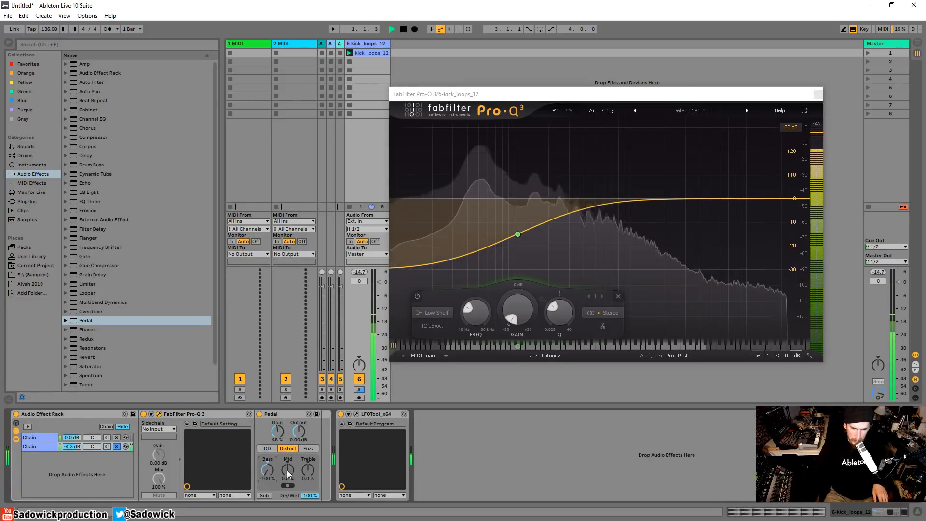
drag(287, 468, 288, 434)
drag(305, 477, 305, 444)
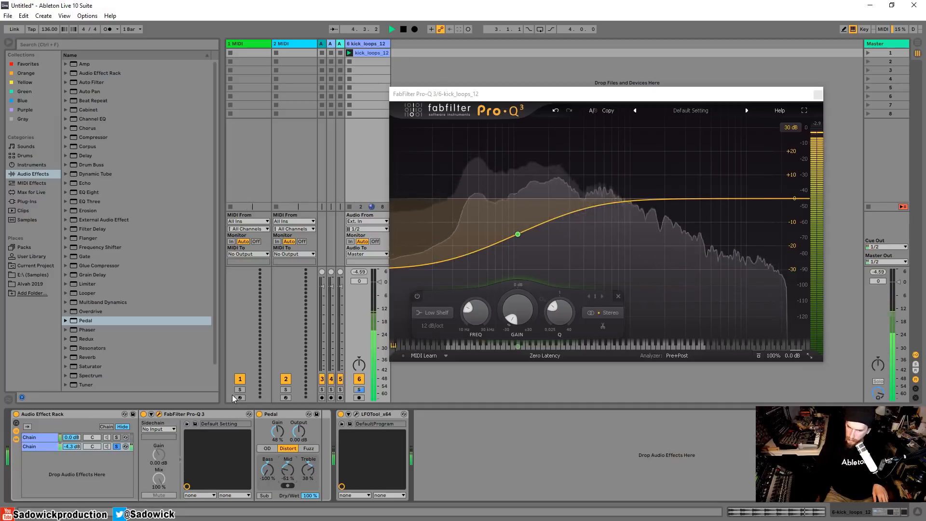
key(space)
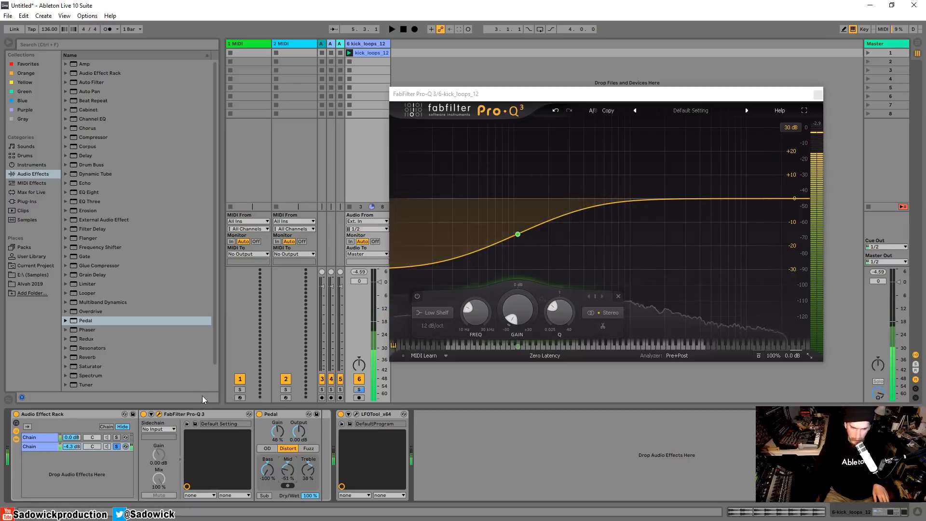
Insert LFOTool_x64 between Pro-Q 3 and Pedal on the rack's second chain.
click(21, 201)
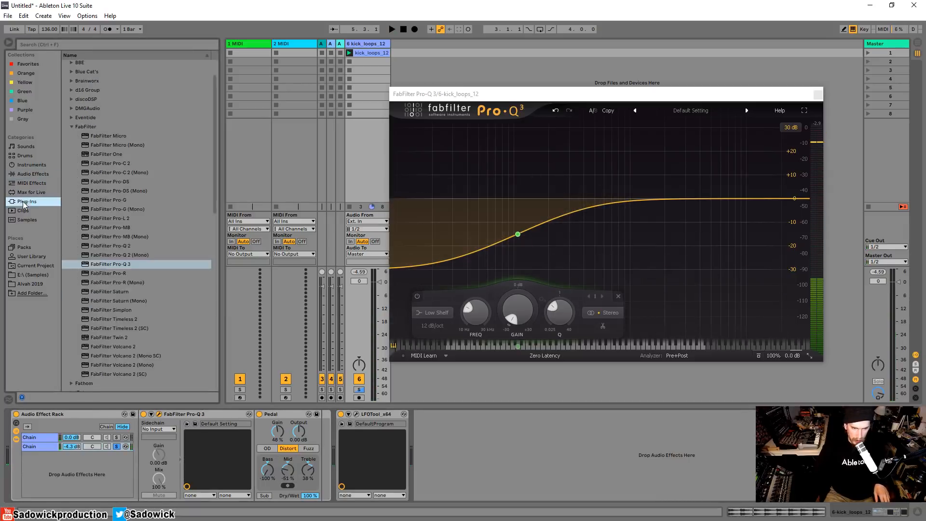
click(77, 127)
scroll(154, 305, down, 8)
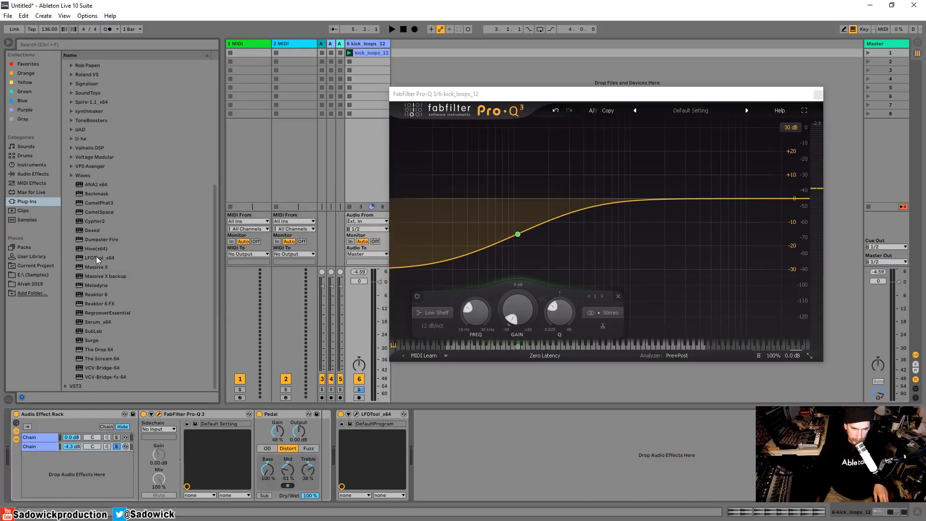
drag(97, 256, 258, 462)
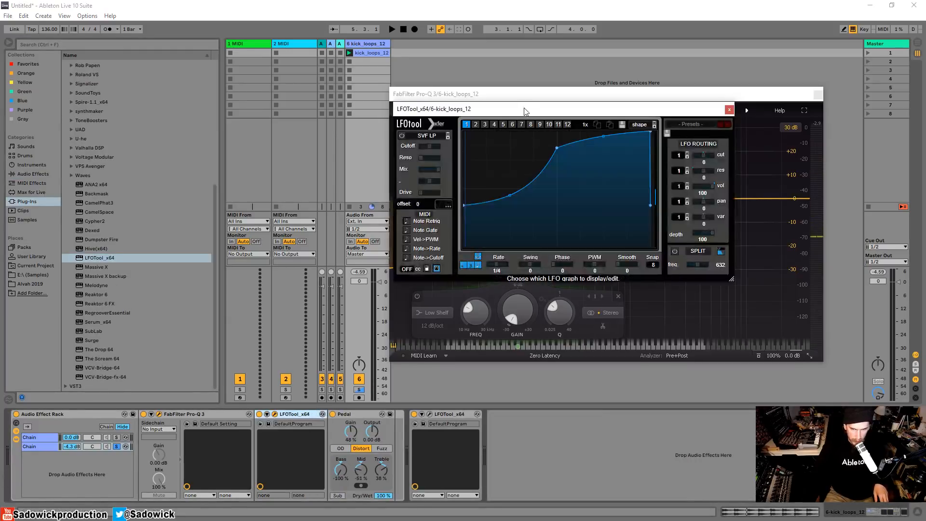
Reshape the new LFOTool's volume curve to start at zero, rise to full level mid-cycle and drop steeply at the end, checking it during playback.
drag(81, 236, 80, 277)
drag(171, 180, 172, 163)
key(space)
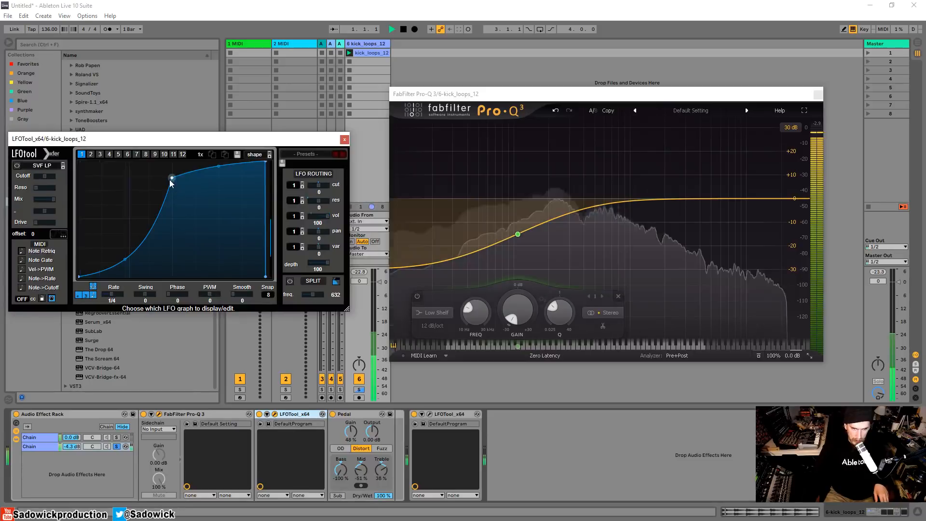
drag(265, 162, 260, 163)
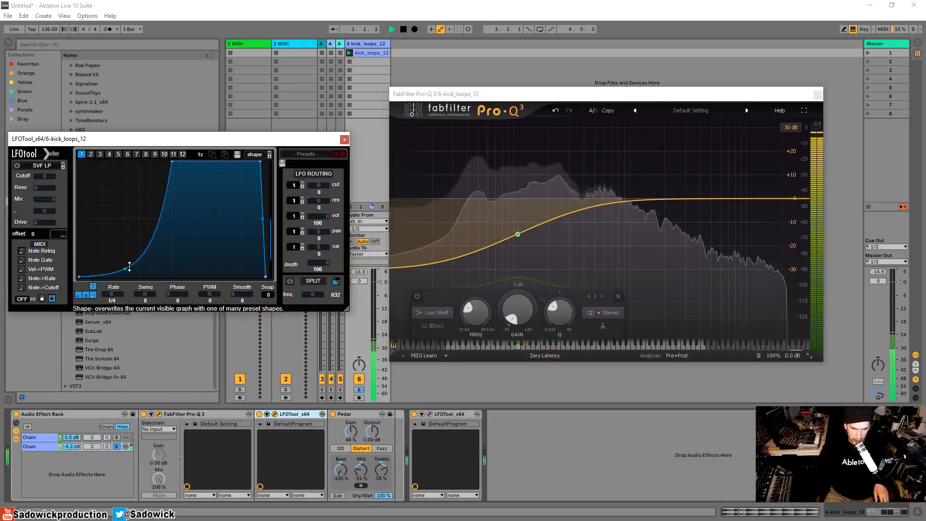
key(space)
click(344, 140)
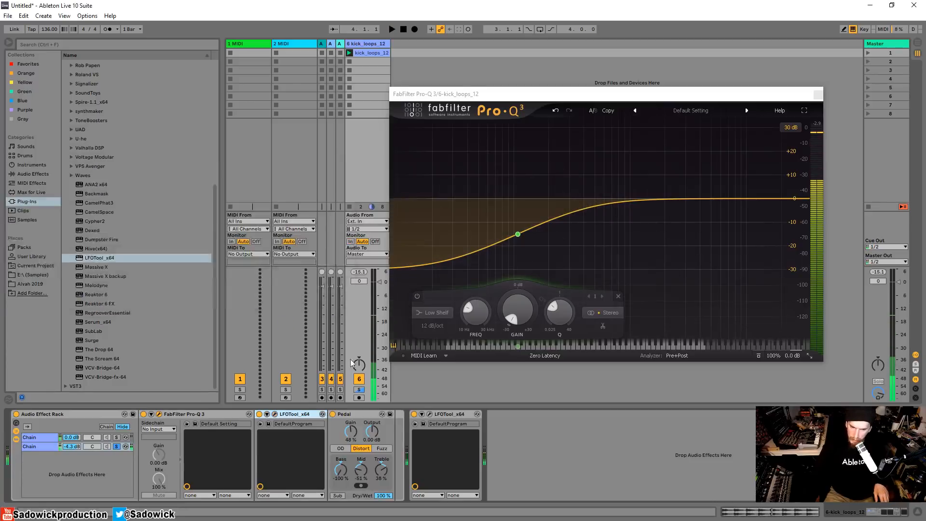
Collapse the second chain's LFOTool and Pedal devices and add FabFilter Pro-R after Pedal.
double_click(355, 415)
double_click(293, 415)
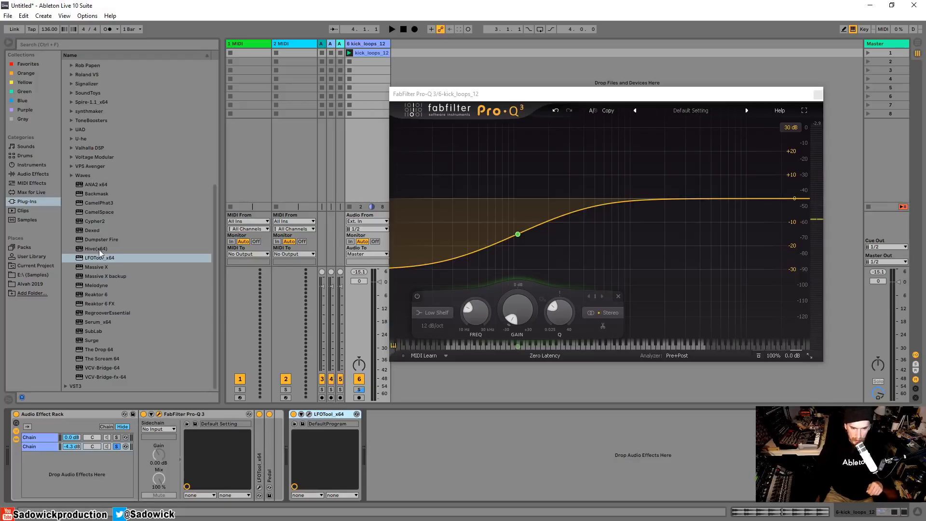
scroll(106, 227, up, 6)
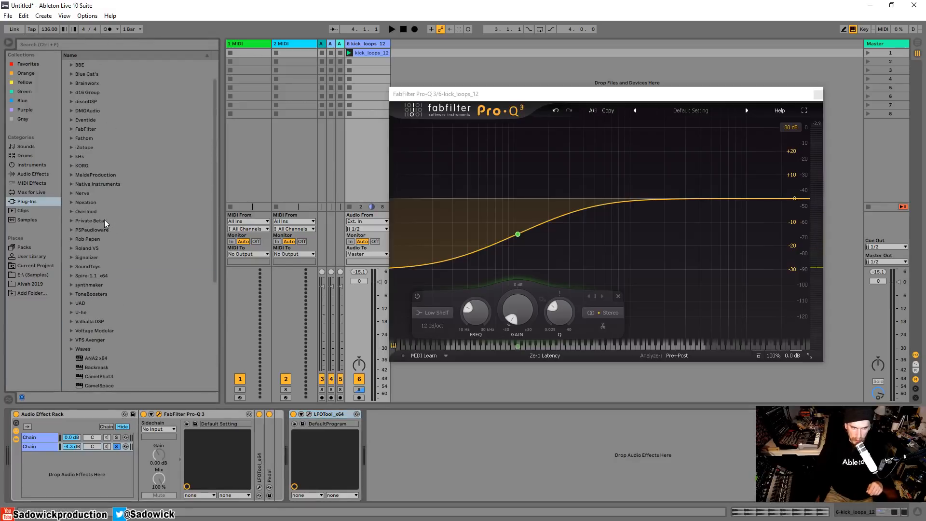
click(72, 129)
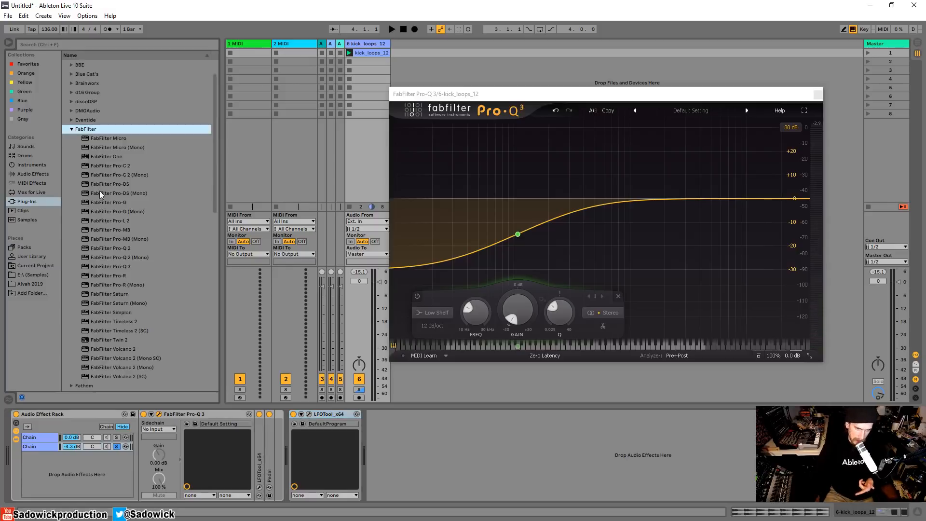
drag(112, 273, 273, 453)
Set Pro-R's space to 1.93 s and its mix to about 38% while auditioning the loop.
key(space)
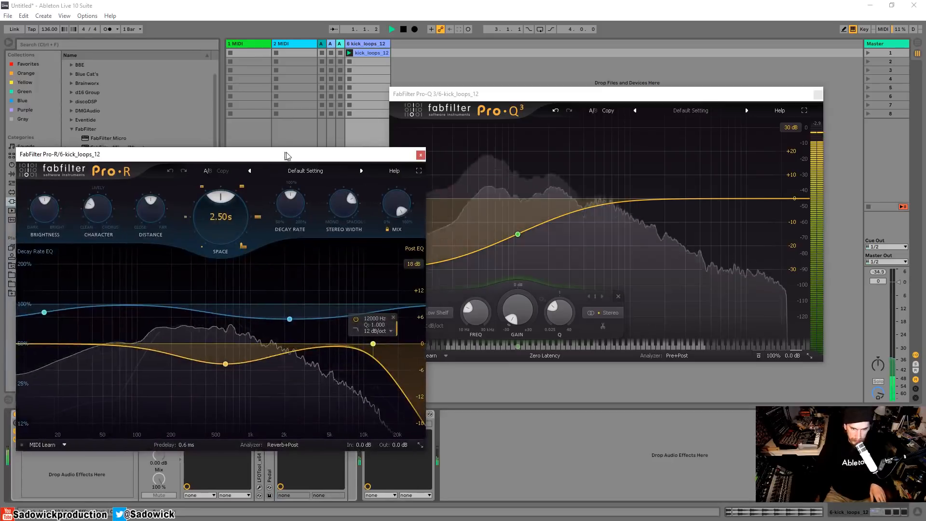
drag(287, 155, 305, 147)
mouse_move(412, 195)
mouse_down()
mouse_move(421, 262)
mouse_move(409, 198)
mouse_up()
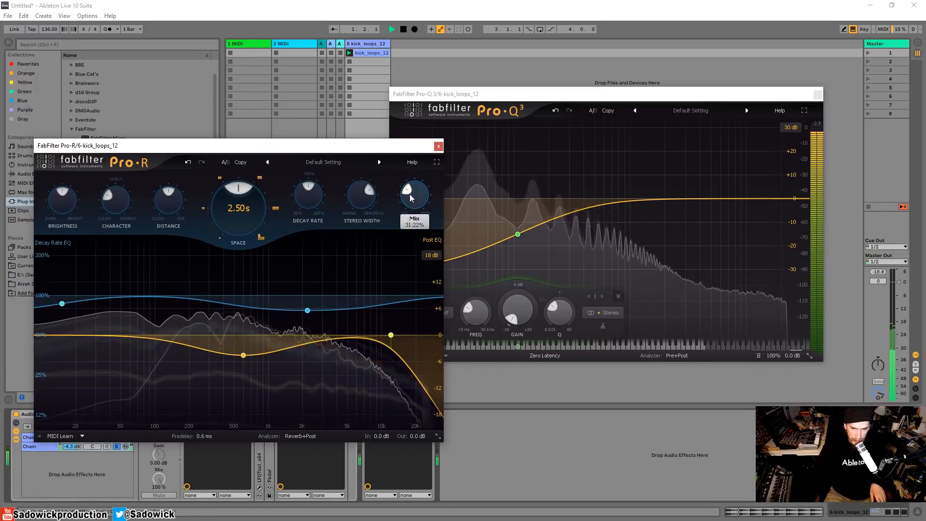
click(438, 147)
key(space)
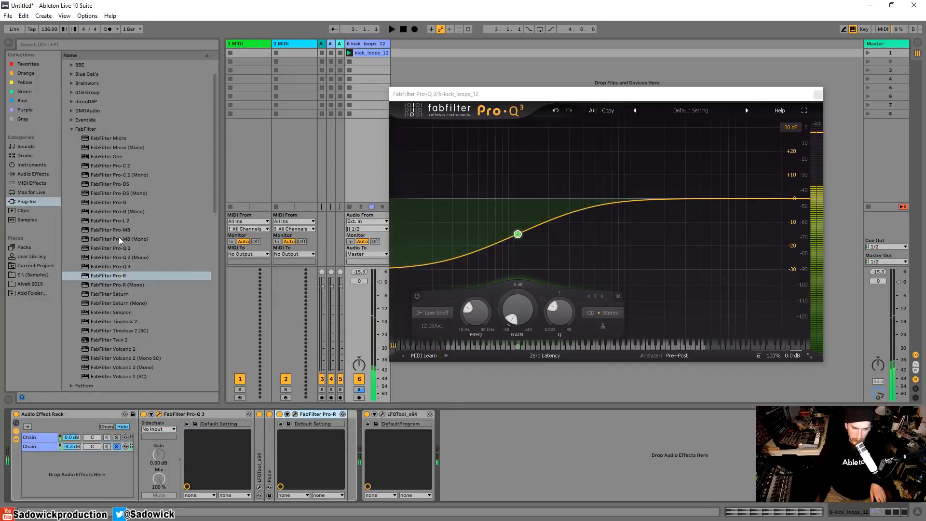
click(295, 414)
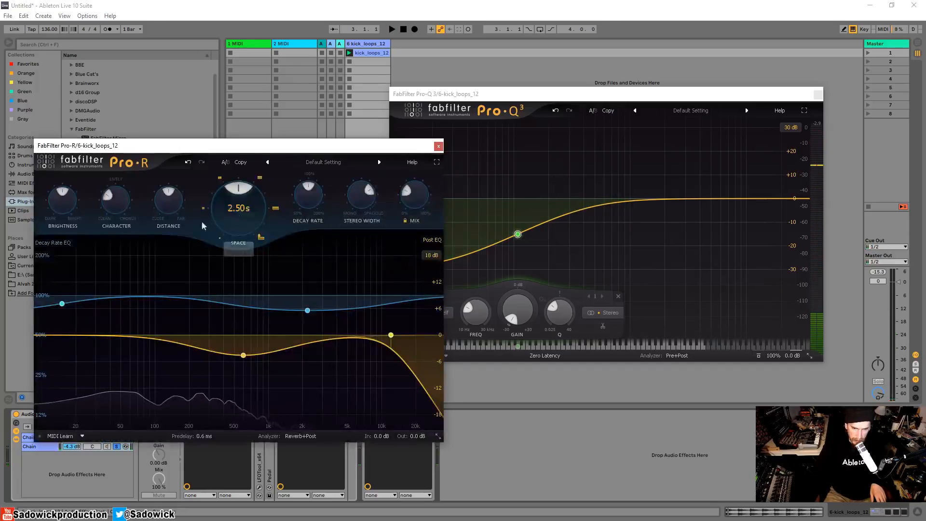
key(space)
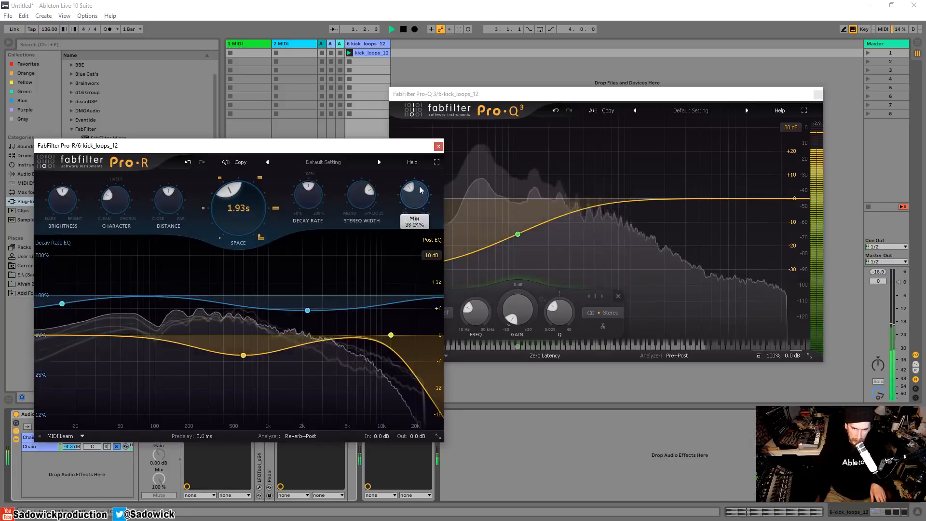
key(space)
Raise Pro-R's brightness, adjust its stereo width and set the mix to about 41%, auditioning the loop.
double_click(103, 204)
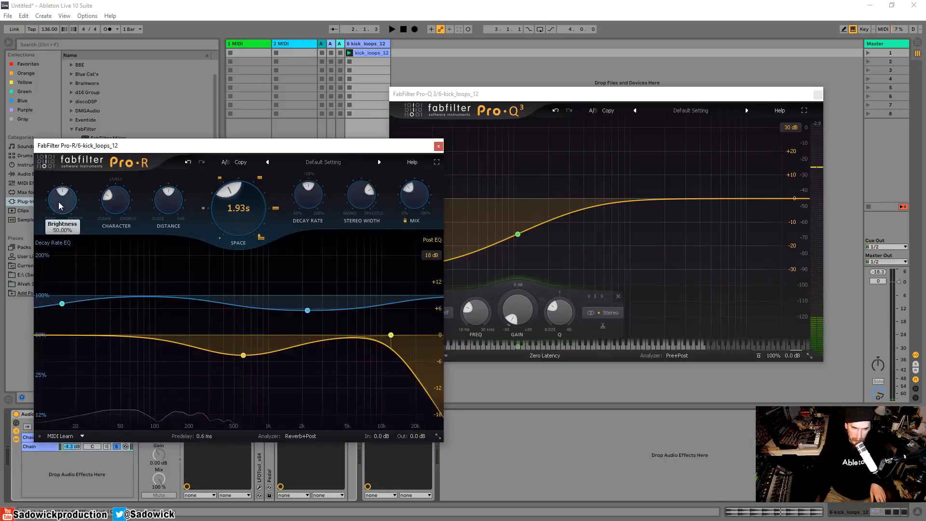
key(space)
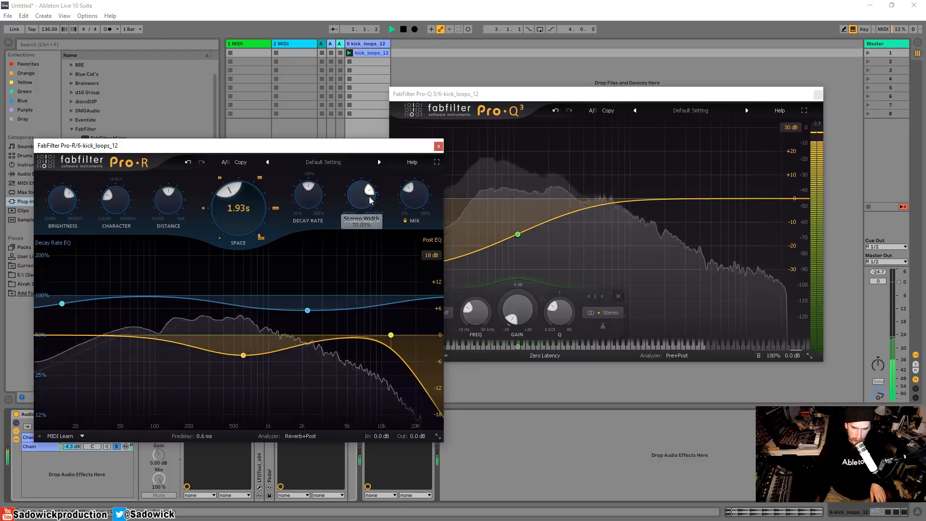
drag(366, 193, 375, 171)
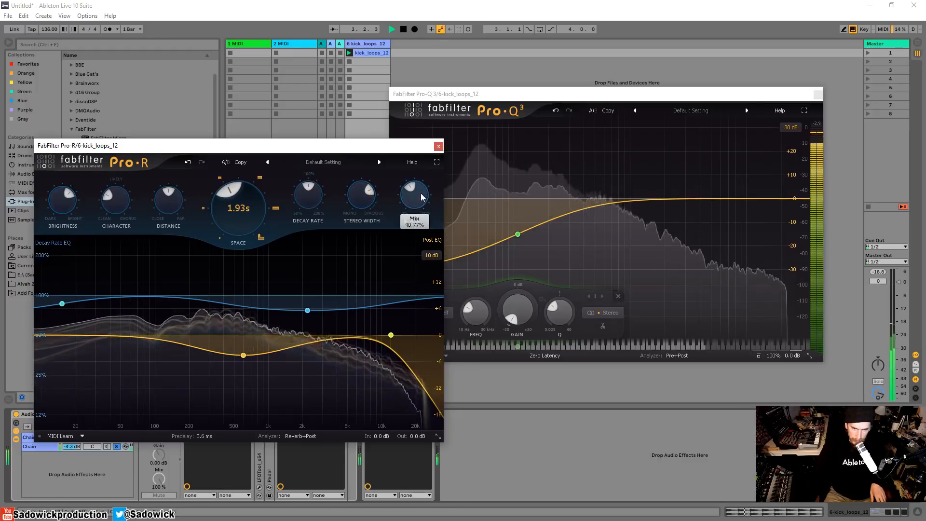
click(438, 146)
key(space)
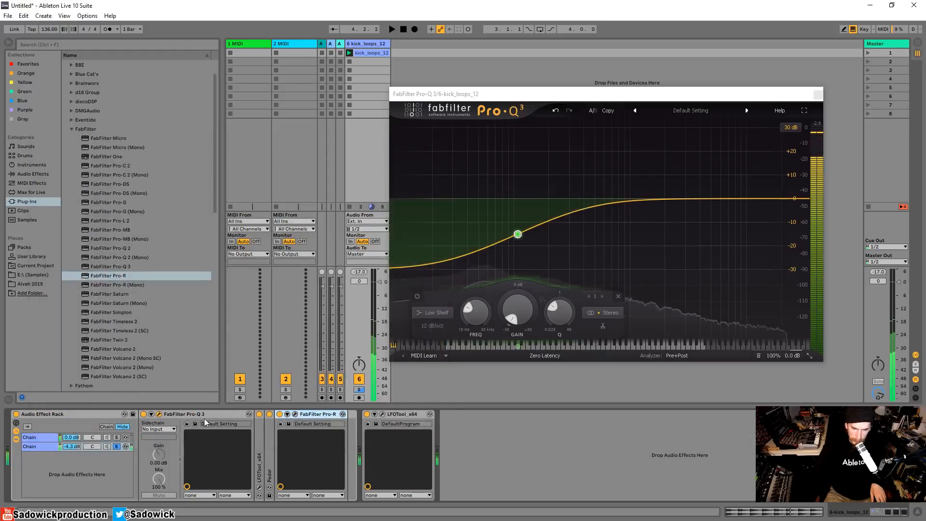
Collapse Pro-Q 3, add a Compressor after Pro-R and set its ratio to inf:1 and threshold to about -44 dB during playback.
double_click(198, 415)
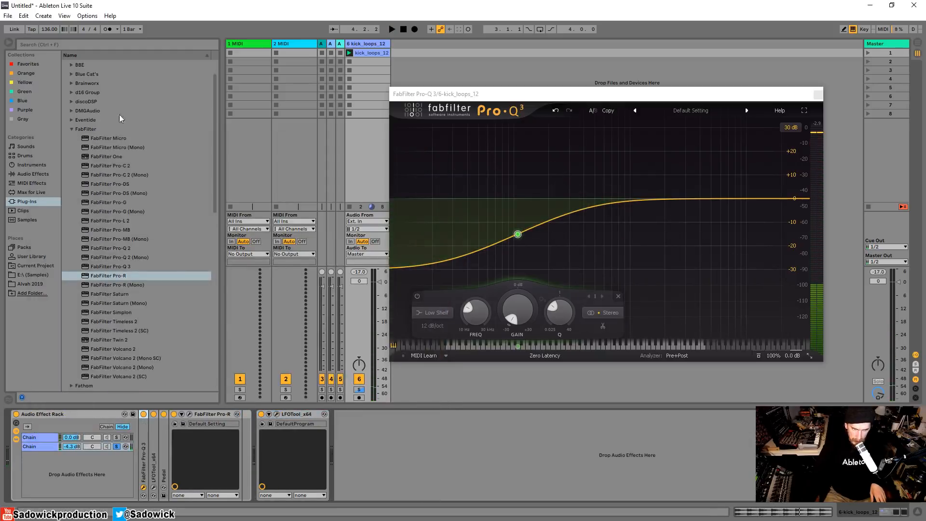
click(34, 173)
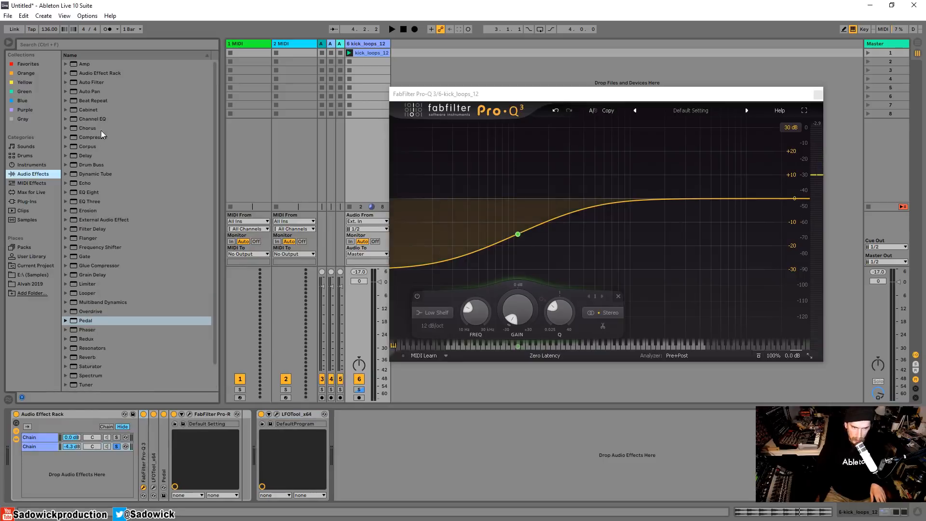
drag(97, 138, 231, 433)
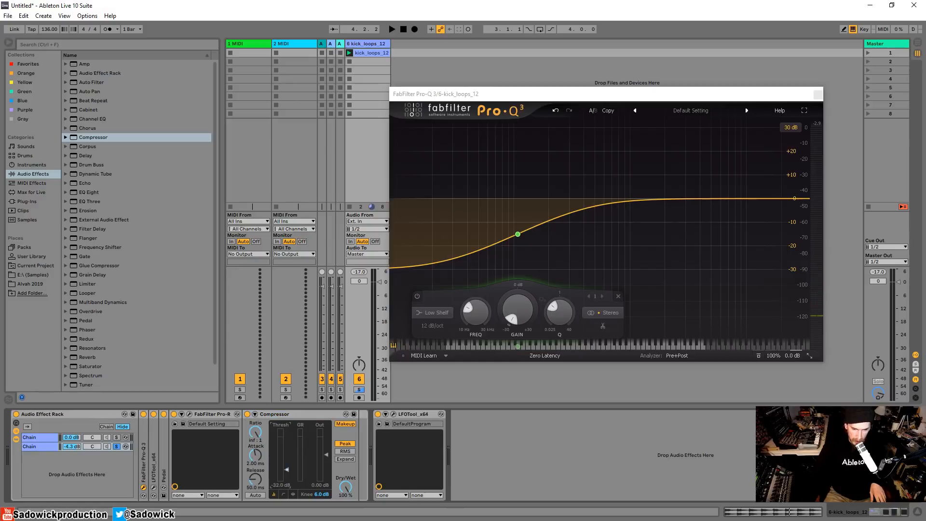
key(space)
drag(288, 457, 288, 460)
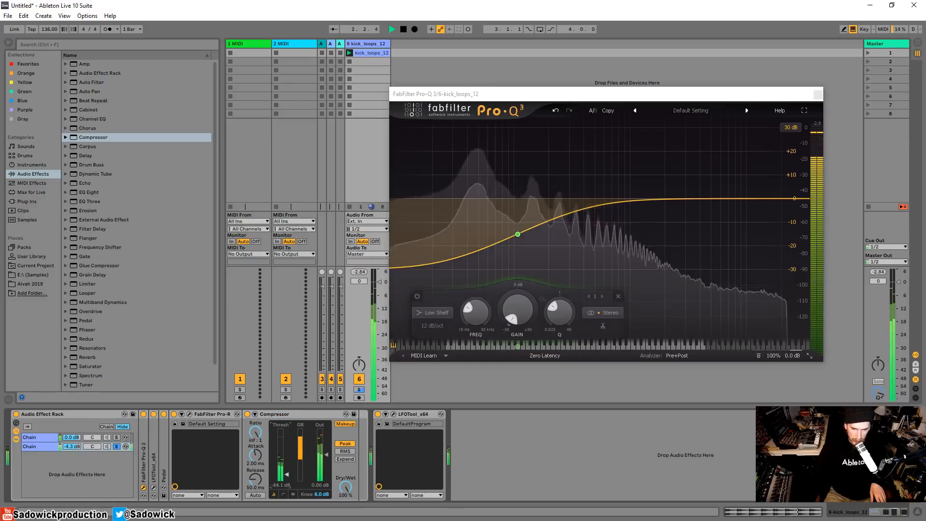
Fold the Pro-R and Compressor devices, stop playback and add an EQ Eight after the Compressor in the second chain.
double_click(211, 413)
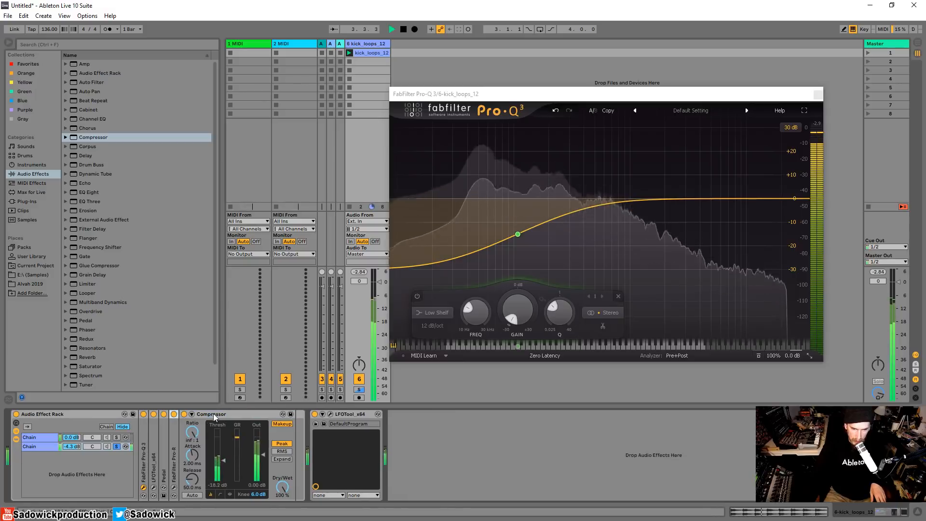
key(space)
double_click(210, 414)
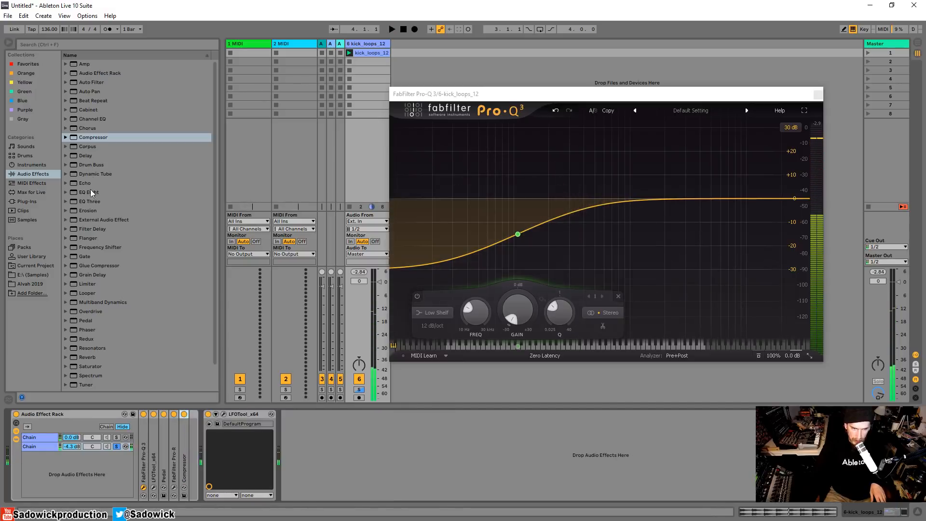
drag(91, 192, 192, 448)
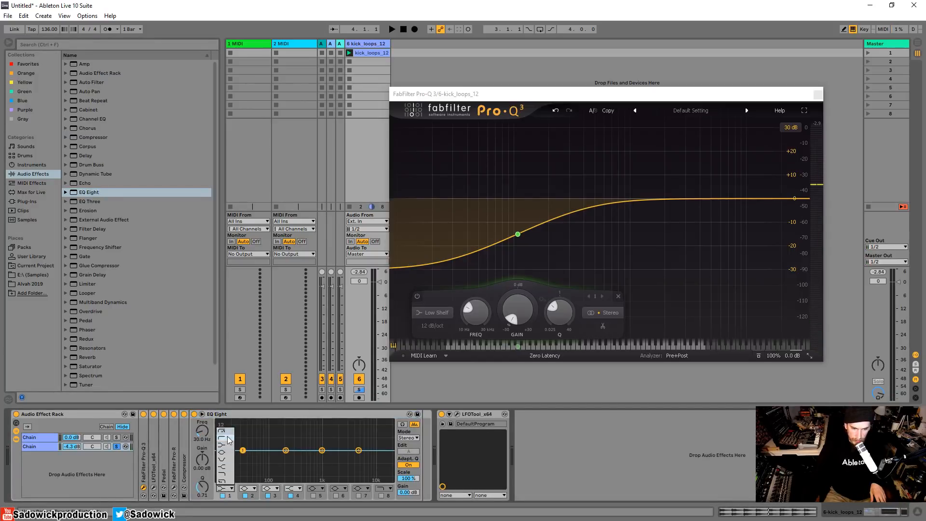
Shape the EQ Eight with a low cut on band 1, a high cut on band 8 and band 3 at about 417 Hz, -3.60 dB.
click(229, 440)
key(space)
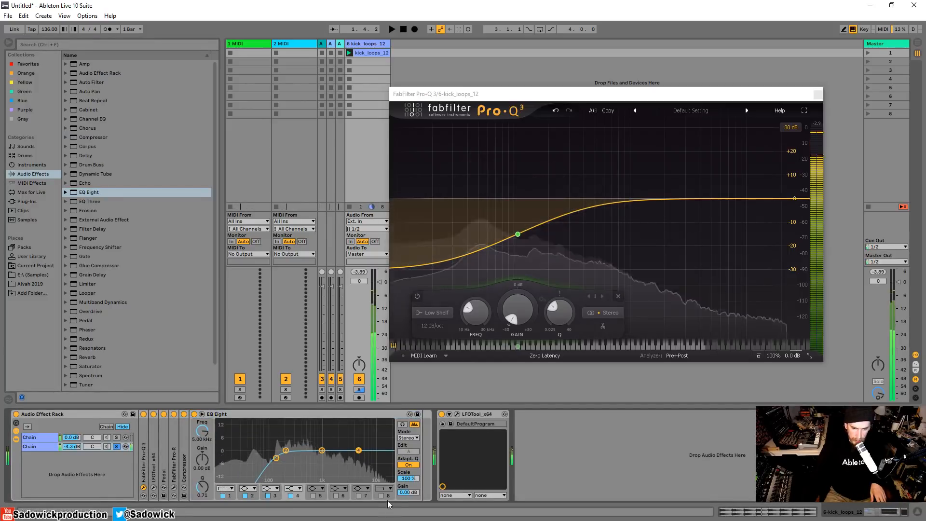
click(382, 495)
drag(388, 457, 302, 457)
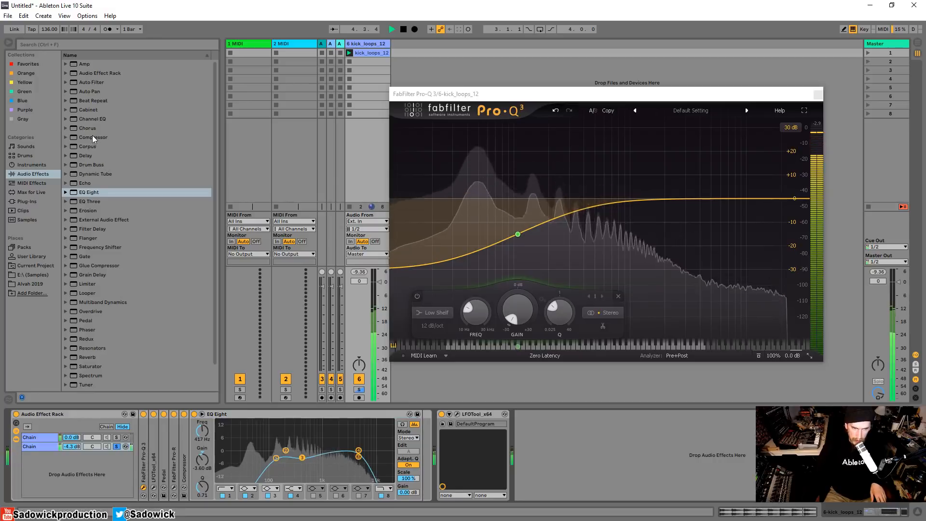
Stop playback, fold the EQ Eight and add a second Compressor after it.
click(246, 414)
key(space)
double_click(246, 415)
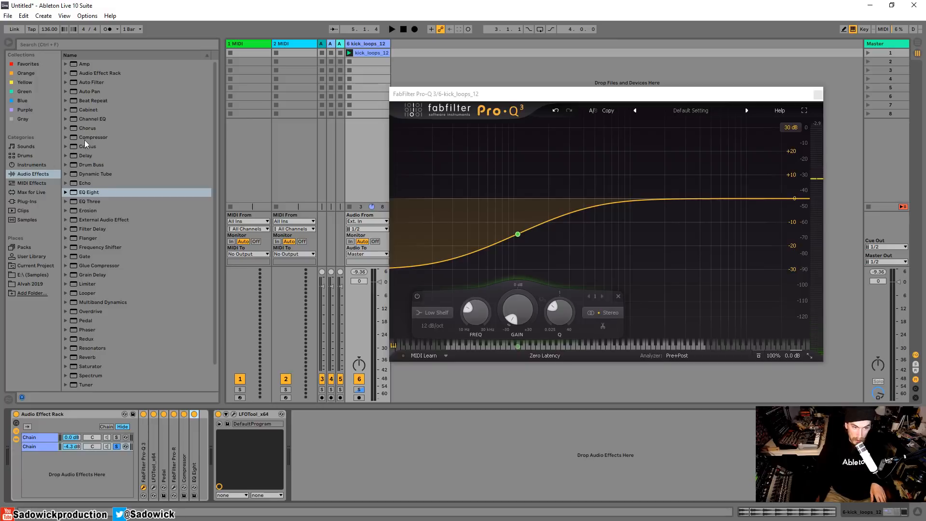
drag(86, 138, 193, 446)
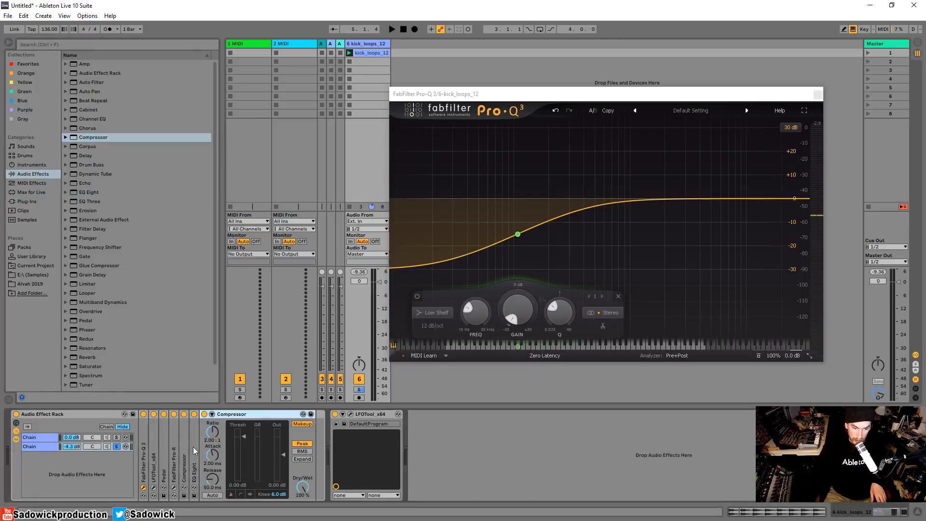
Show the new Compressor's sidechain section and take its sidechain input from the 6-kick_loops_12 track.
click(212, 413)
click(217, 437)
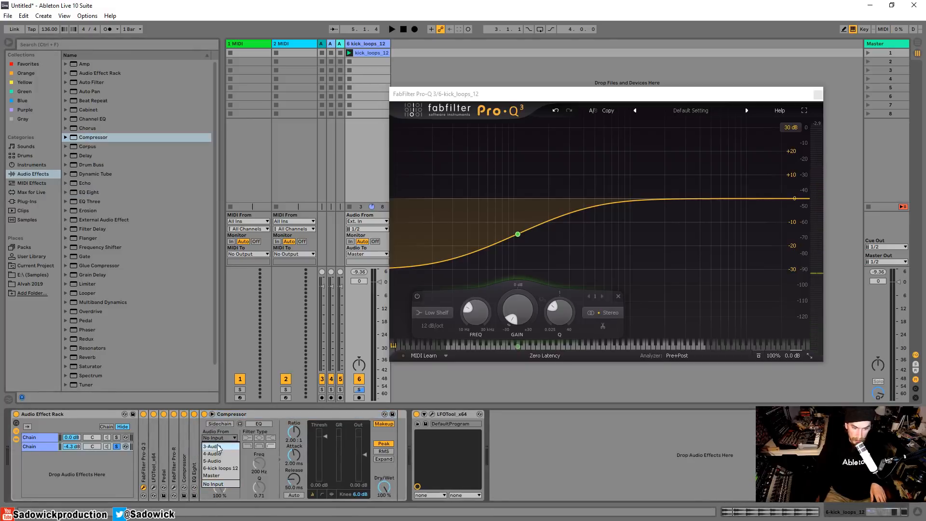
click(218, 476)
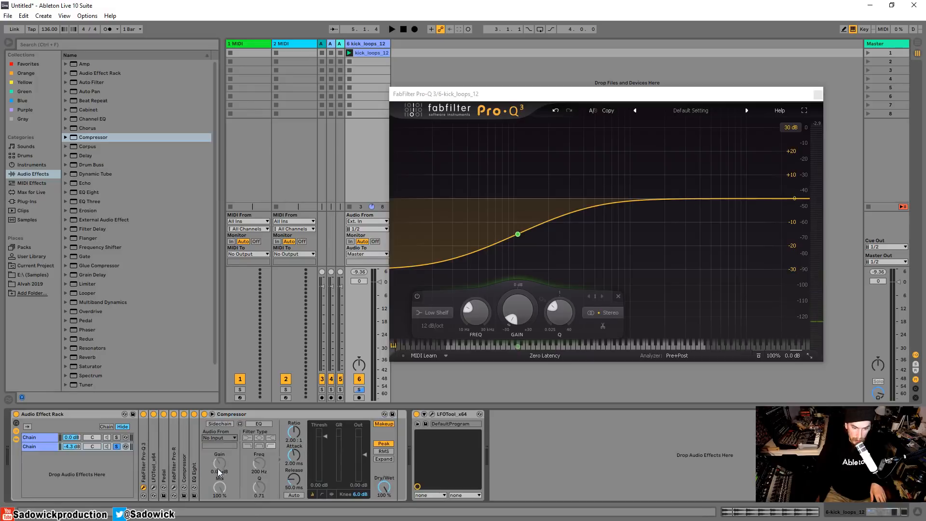
click(215, 446)
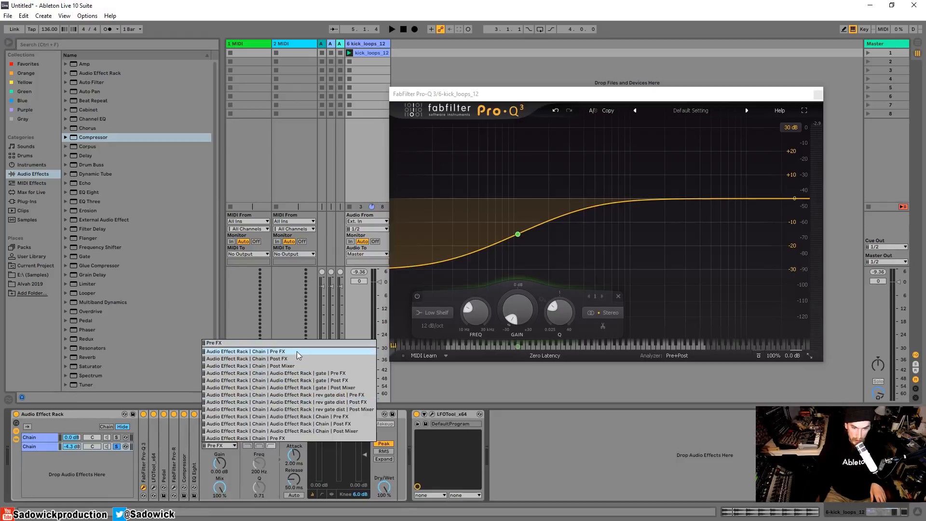
Rename the rack's first chain as mainkick.
click(40, 435)
right_click(39, 436)
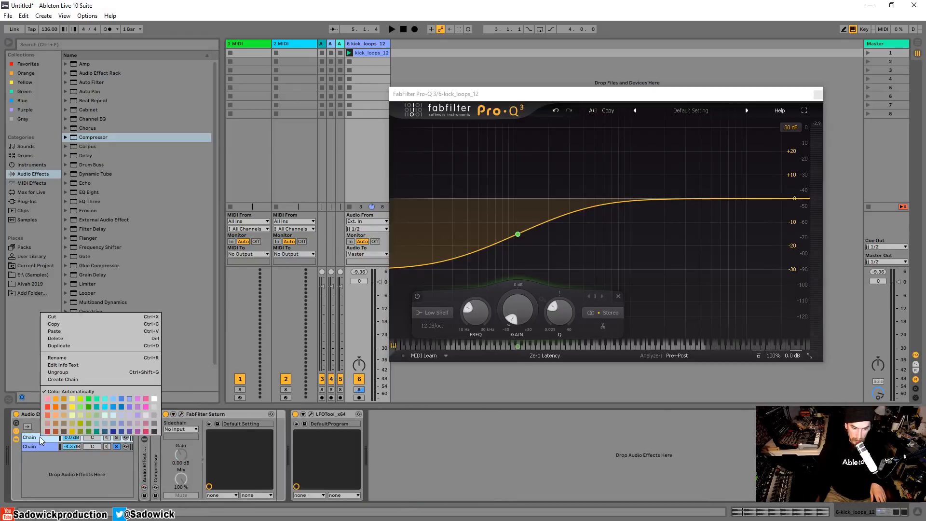
click(73, 357)
text(m)
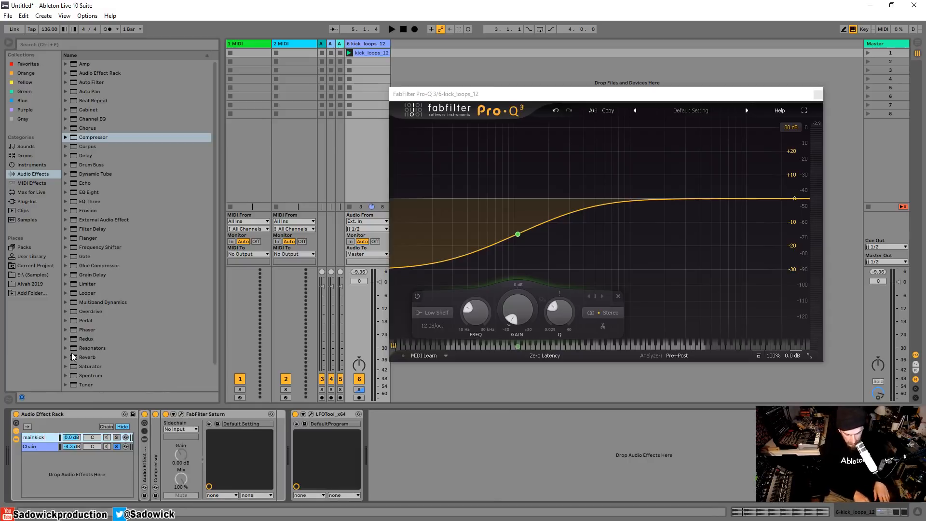
key(Return)
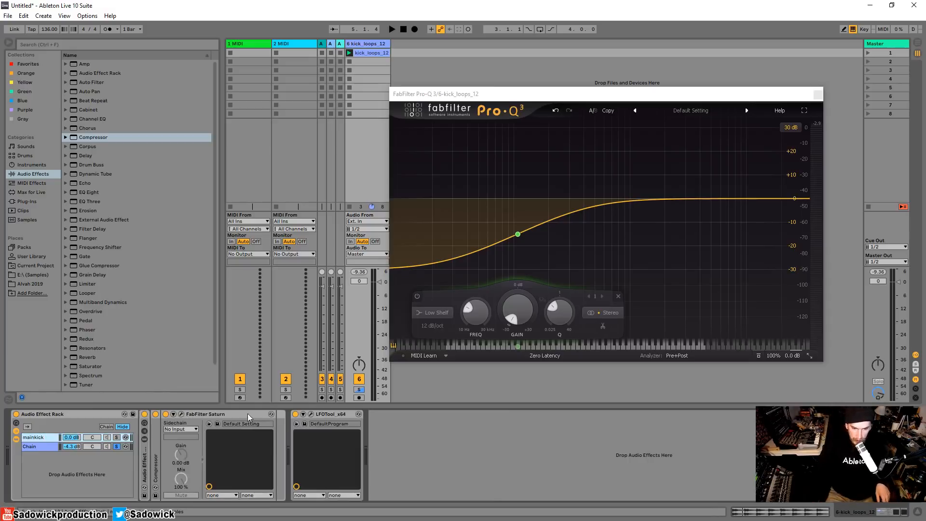
Set the second chain's sidechain tap to the mainkick chain's Pre FX and lower the Compressor threshold to about -5.37 dB during playback.
click(40, 447)
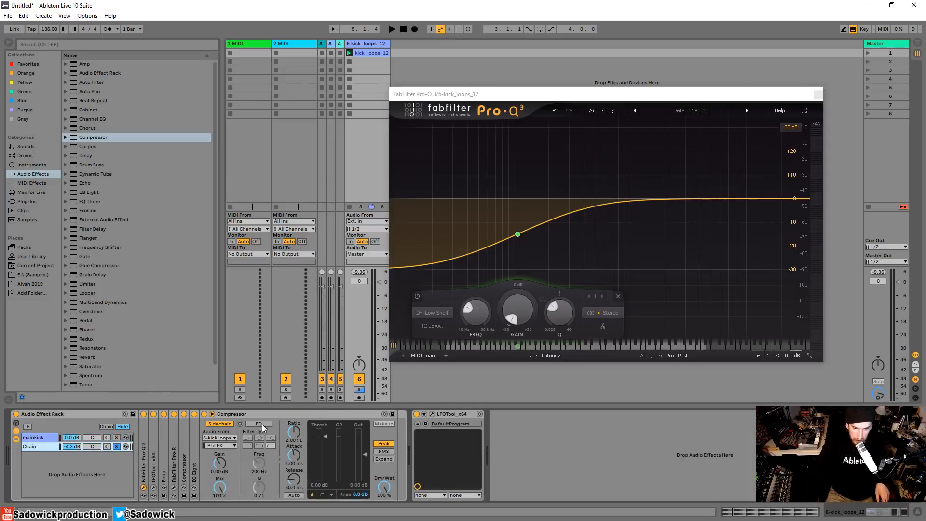
click(222, 446)
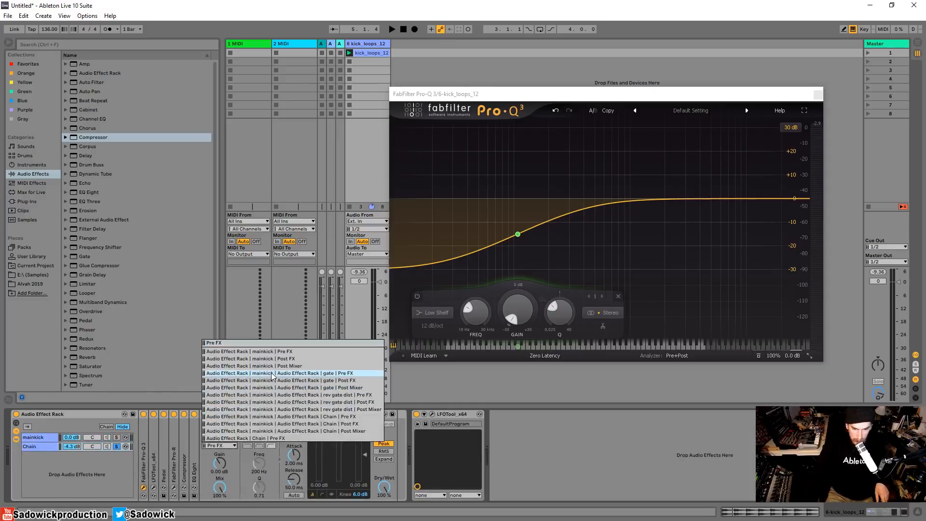
click(277, 352)
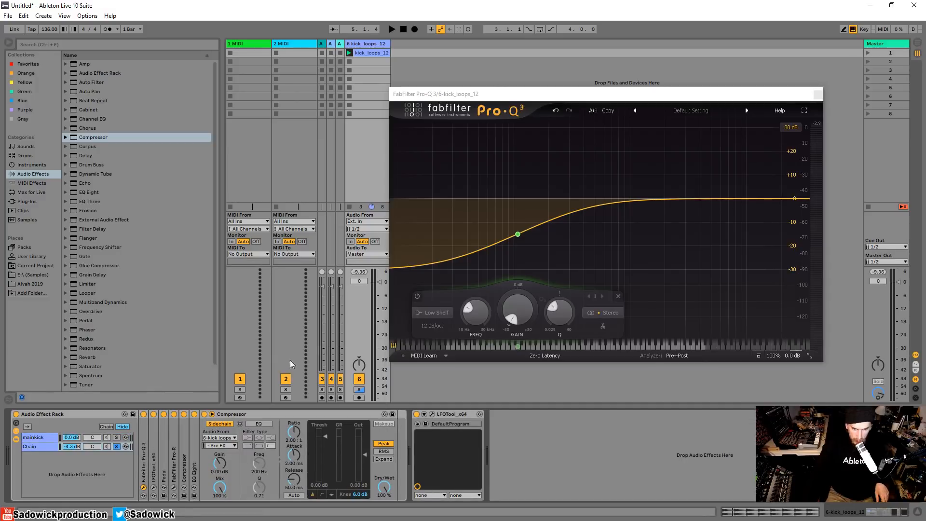
key(space)
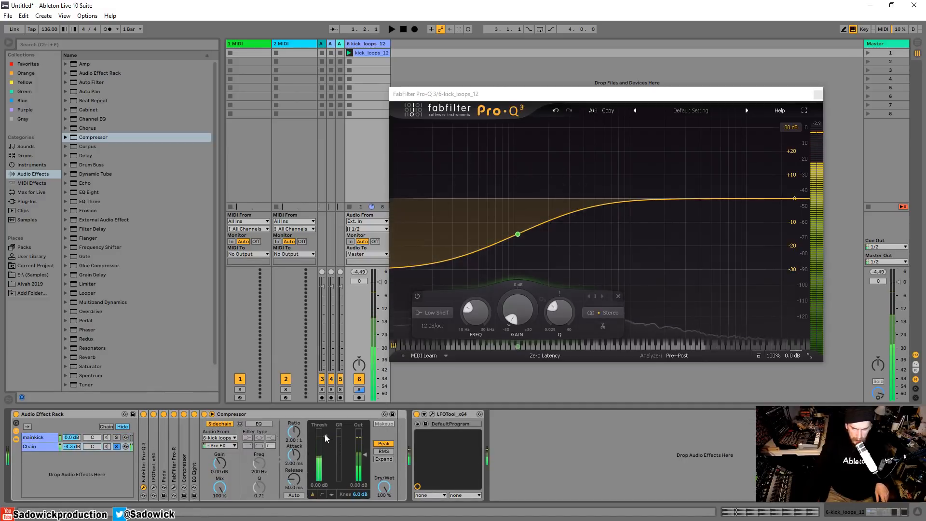
drag(321, 434, 327, 446)
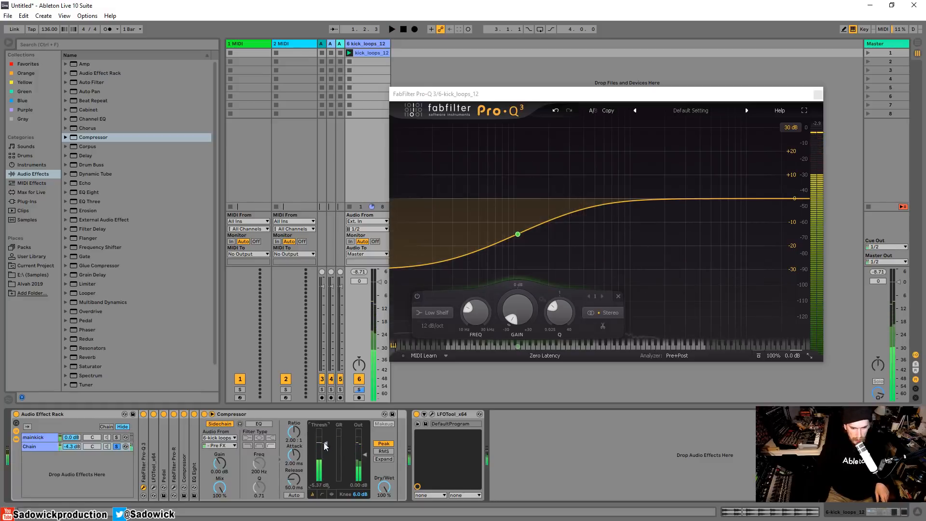
Reselect the 6-kick_loops_12 track and the mainkick Pre FX tap as the Compressor's sidechain source.
click(221, 439)
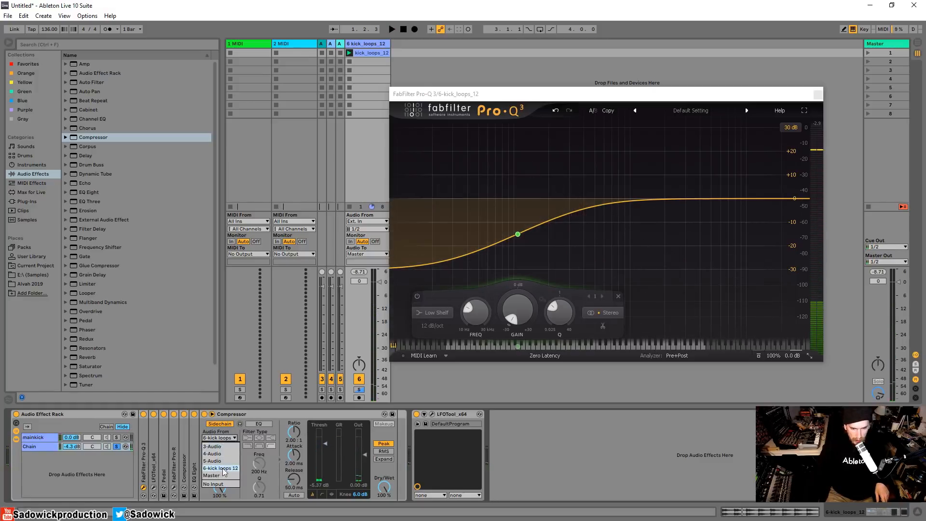
click(223, 466)
click(220, 445)
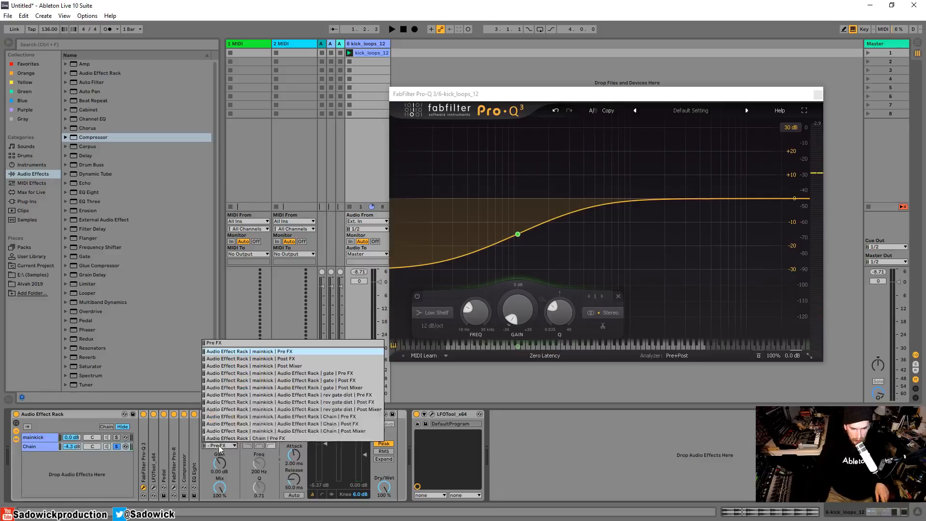
click(253, 352)
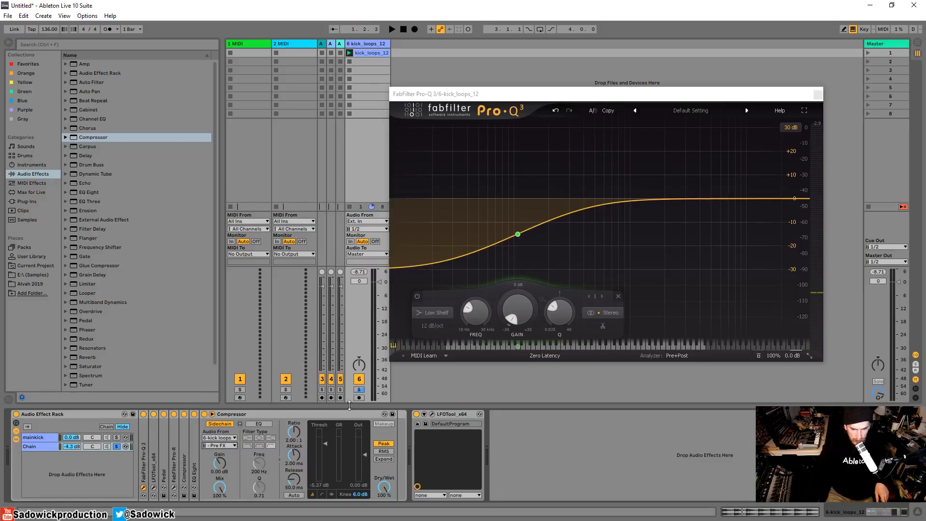
Switch the Compressor to its activity view and lower the threshold to about -12.9 dB during playback.
key(space)
key(space)
click(332, 494)
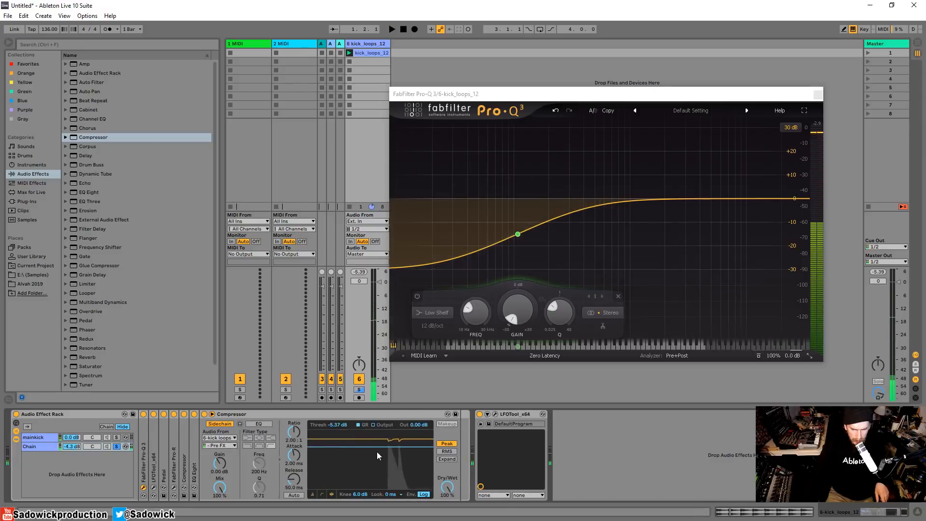
key(space)
drag(376, 446, 374, 457)
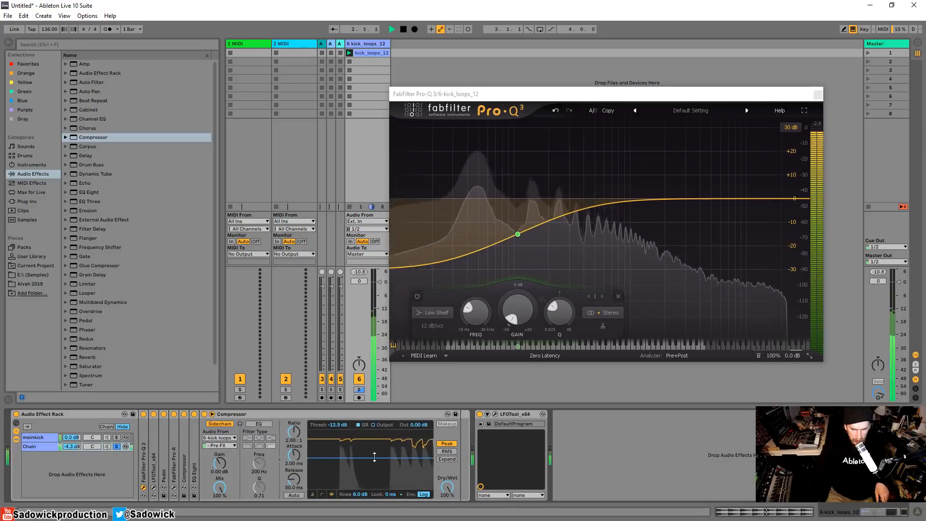
Enable the Compressor's sidechain EQ with a Q of 12.0 and lower the threshold to about -17.4 dB.
click(259, 424)
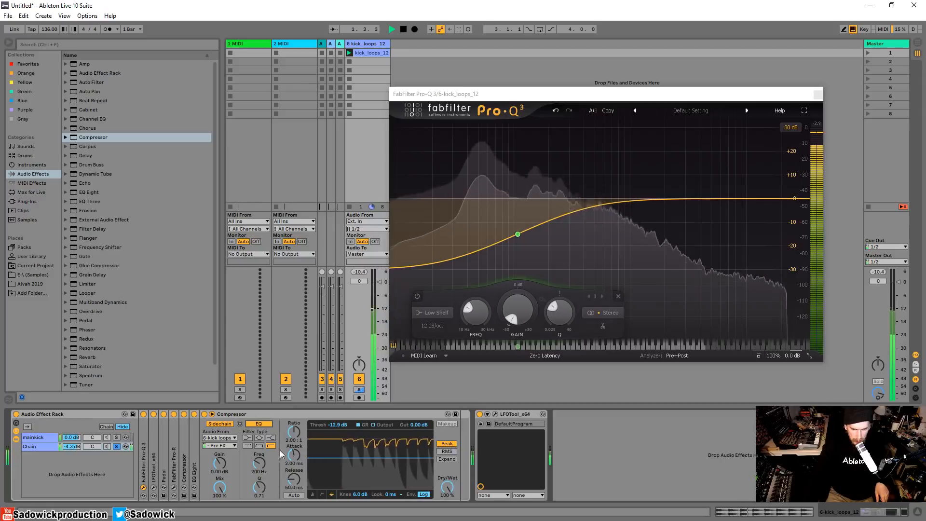
drag(259, 487, 259, 425)
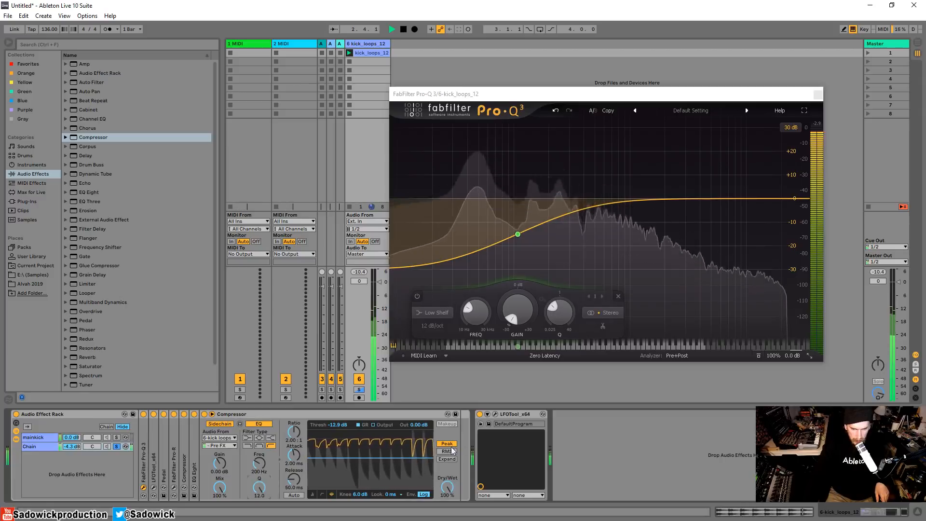
drag(425, 458, 425, 464)
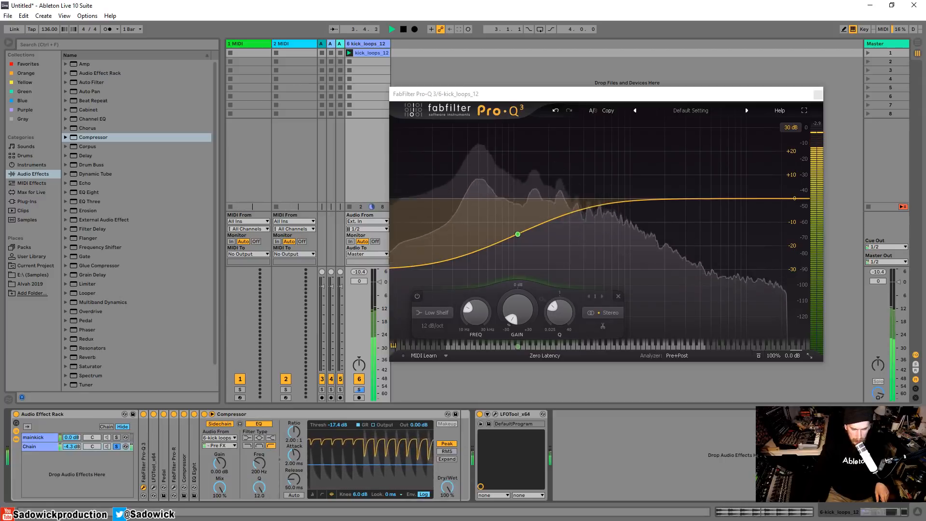
Unsolo the second chain, lower its volume to -8.0 dB and play both chains together.
key(space)
click(116, 446)
mouse_move(72, 446)
mouse_down()
mouse_move(72, 456)
mouse_move(72, 443)
mouse_up()
key(space)
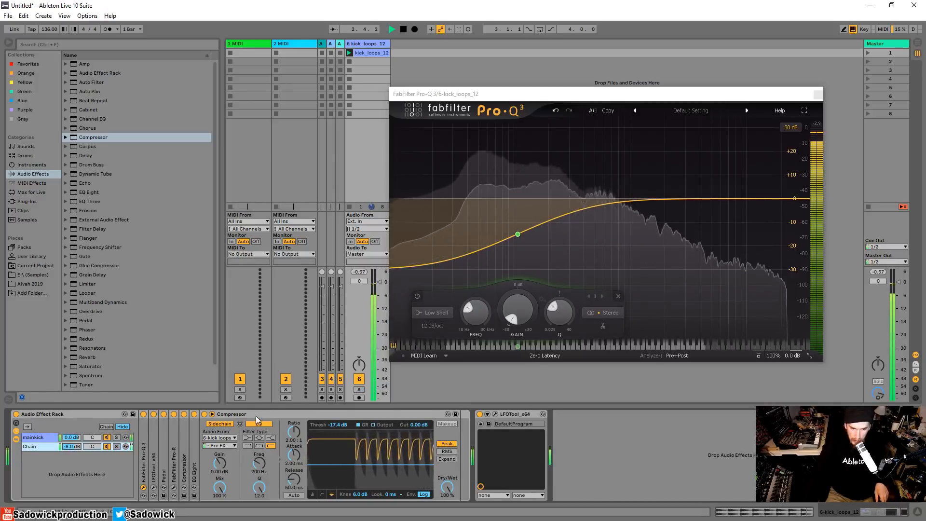
Solo the mainkick chain to audition it, stop playback and close the open Pro-Q 3 window.
click(116, 447)
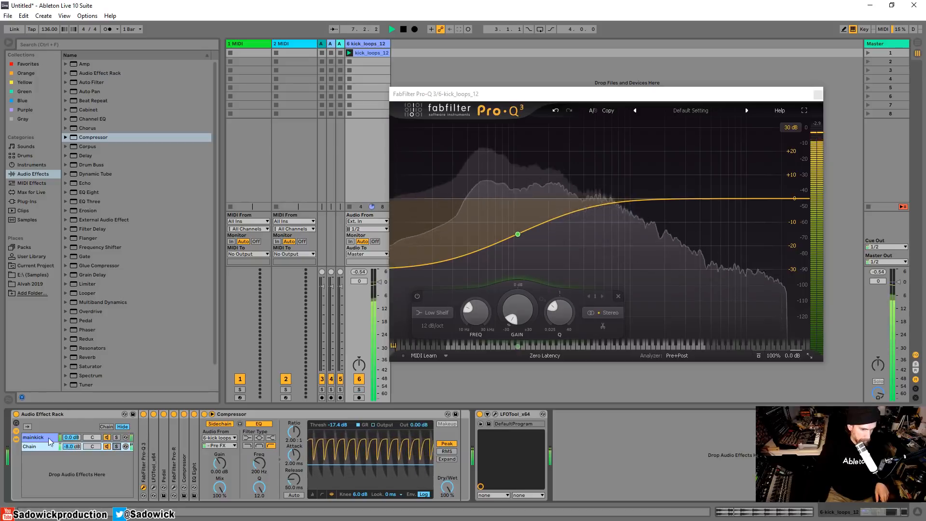
click(48, 445)
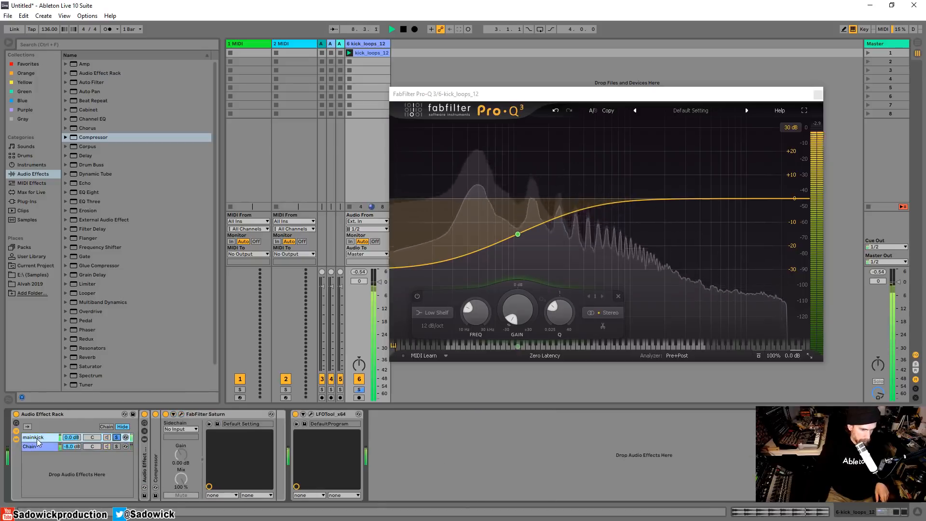
key(space)
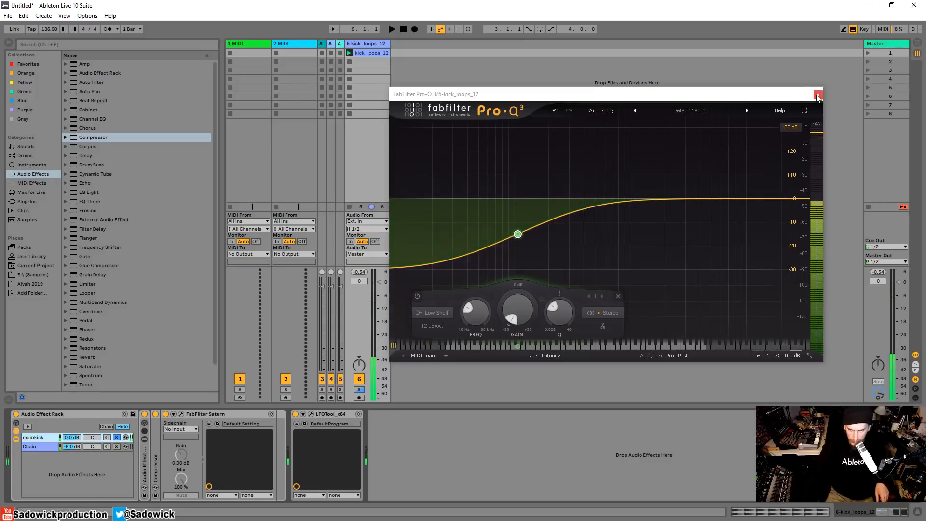
click(817, 95)
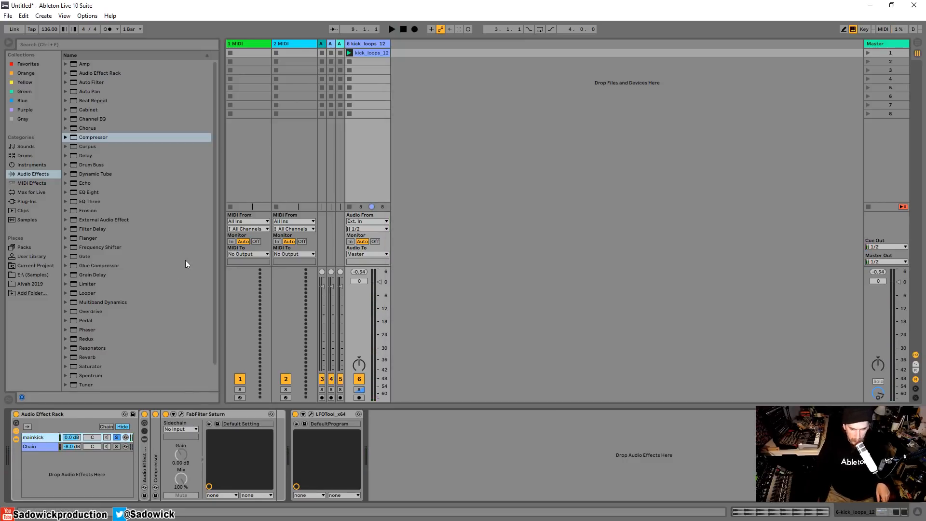
Fold FabFilter Saturn in the mainkick chain and add a FabFilter Pro-Q 3 after it.
key(space)
double_click(200, 414)
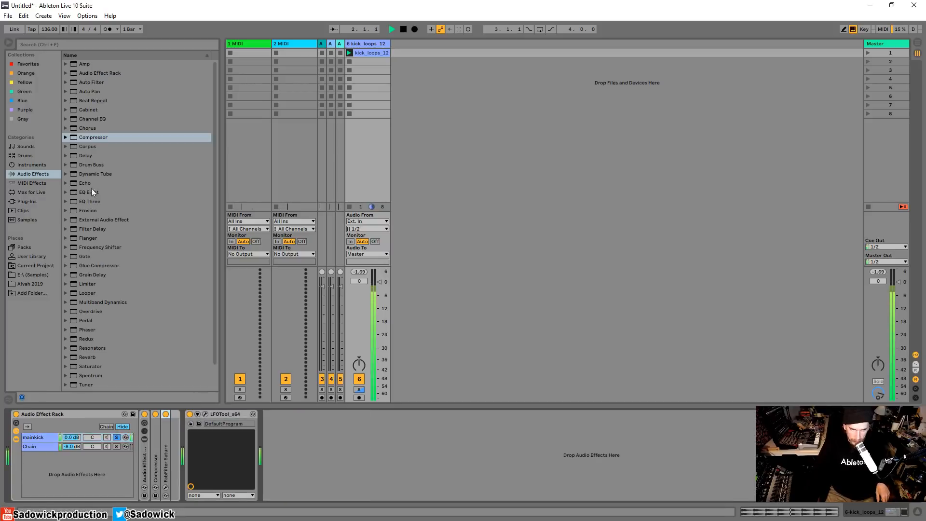
click(31, 202)
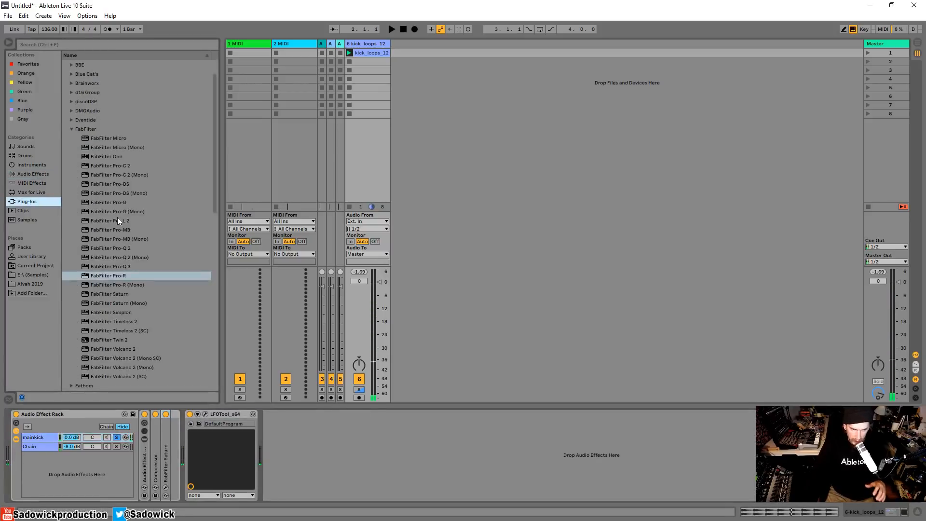
drag(103, 264, 169, 456)
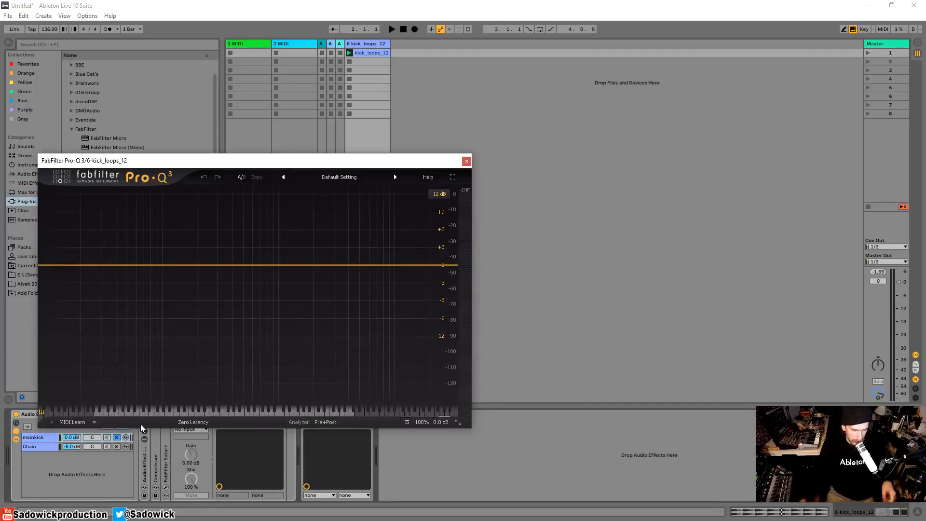
Add a 12 dB/oct low cut at about 33.6 Hz with a Q of about 1.06 in the new Pro-Q 3 during playback.
key(space)
mouse_move(119, 267)
mouse_down()
mouse_move(56, 265)
mouse_move(257, 260)
mouse_move(92, 265)
mouse_move(117, 266)
mouse_move(110, 264)
mouse_up()
scroll(56, 266, up, 5)
scroll(118, 263, down, 3)
key(space)
scroll(114, 267, down, 2)
key(space)
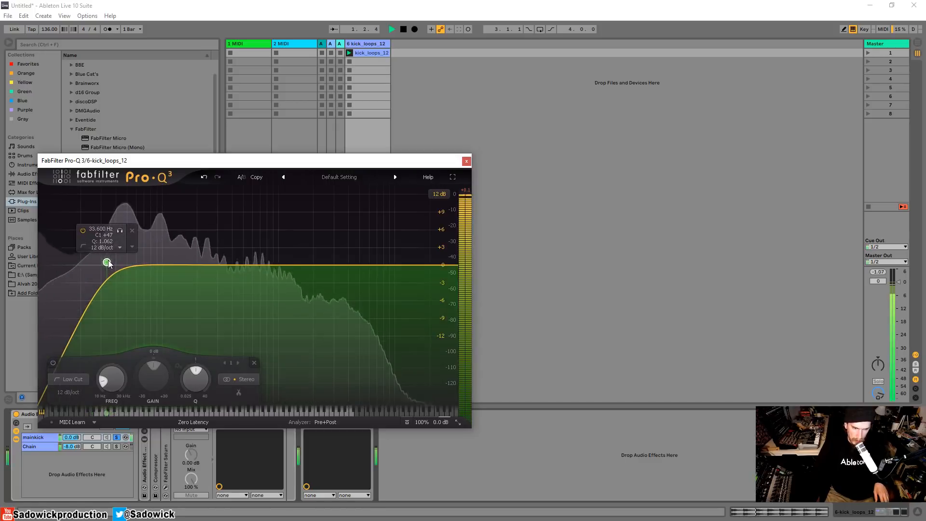
Add a bell cut at about 249 Hz, -9.3 dB with a Q of about 2.3, and audition that band alone.
key(space)
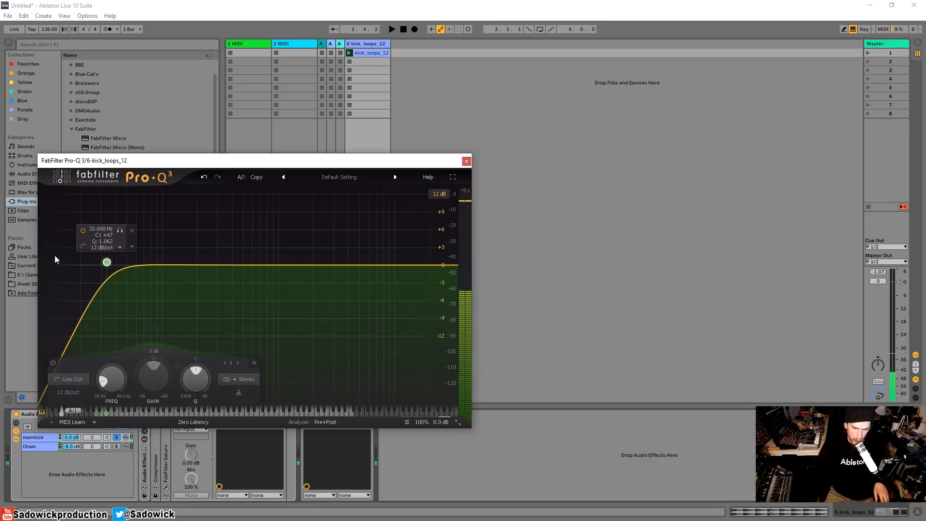
key(space)
drag(174, 268, 175, 281)
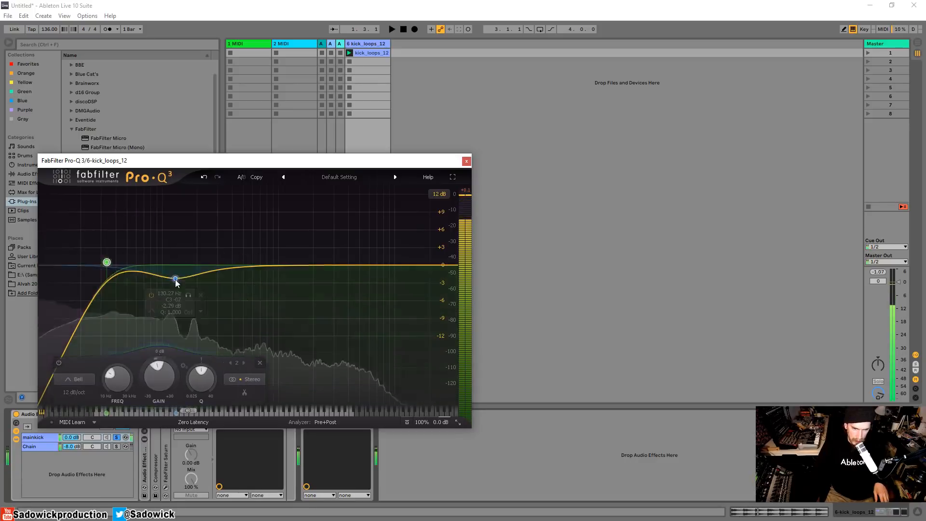
click(187, 298)
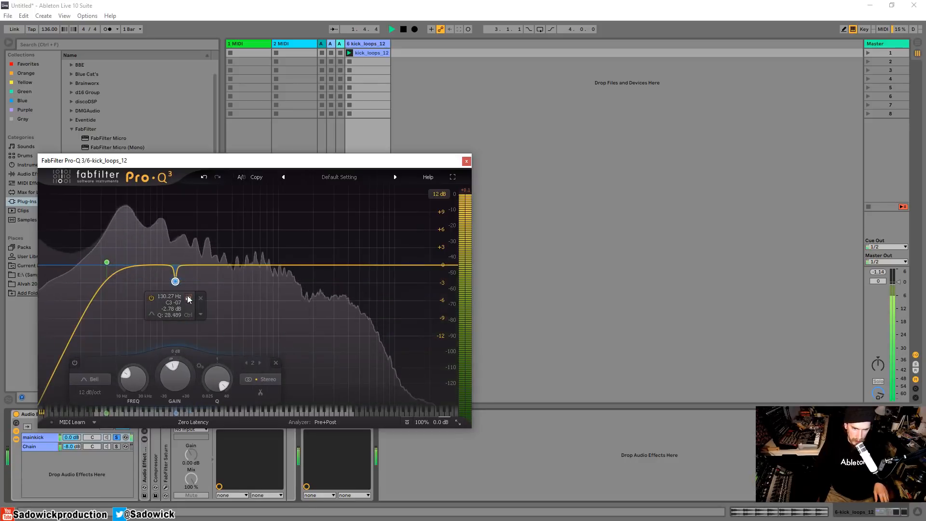
scroll(175, 282, down, 10)
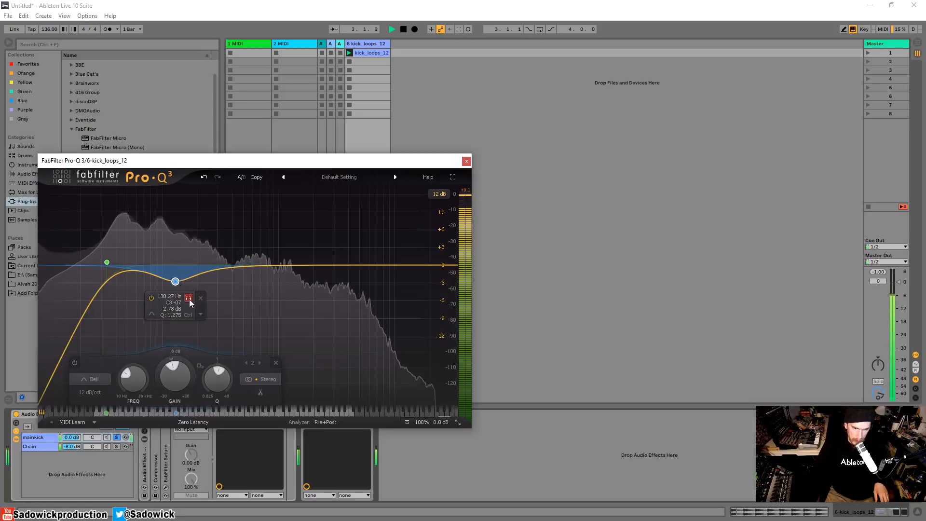
click(189, 299)
drag(176, 278, 208, 321)
click(221, 288)
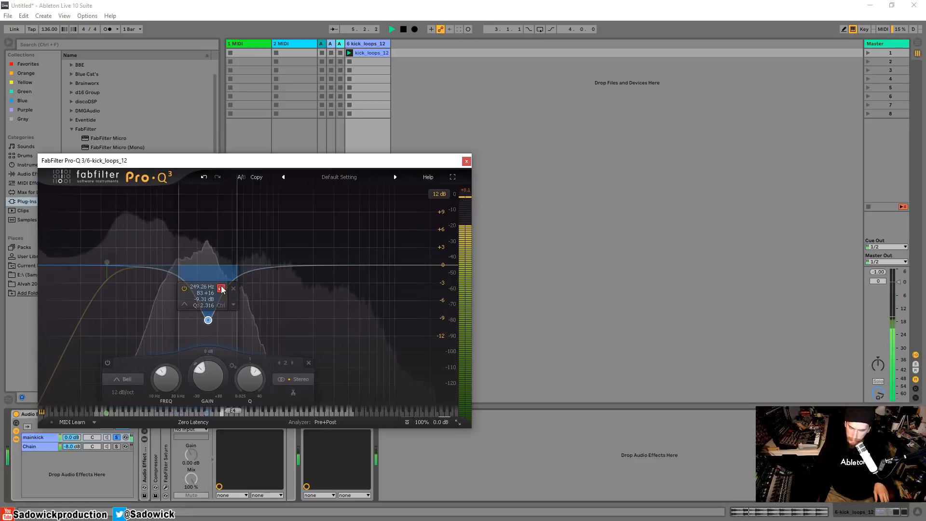
click(221, 288)
Add a bell boost of about +2.1 dB at 747 Hz and a flat 0 dB bell at about 3.3 kHz.
mouse_move(256, 264)
mouse_down()
mouse_move(256, 207)
mouse_move(265, 213)
mouse_move(264, 251)
mouse_up()
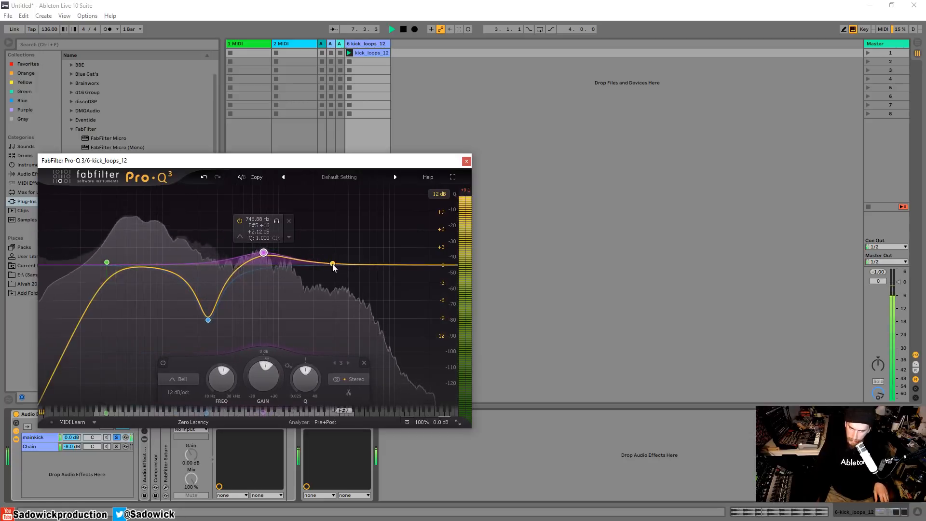
double_click(333, 287)
drag(332, 288, 333, 333)
drag(333, 330, 339, 266)
key(space)
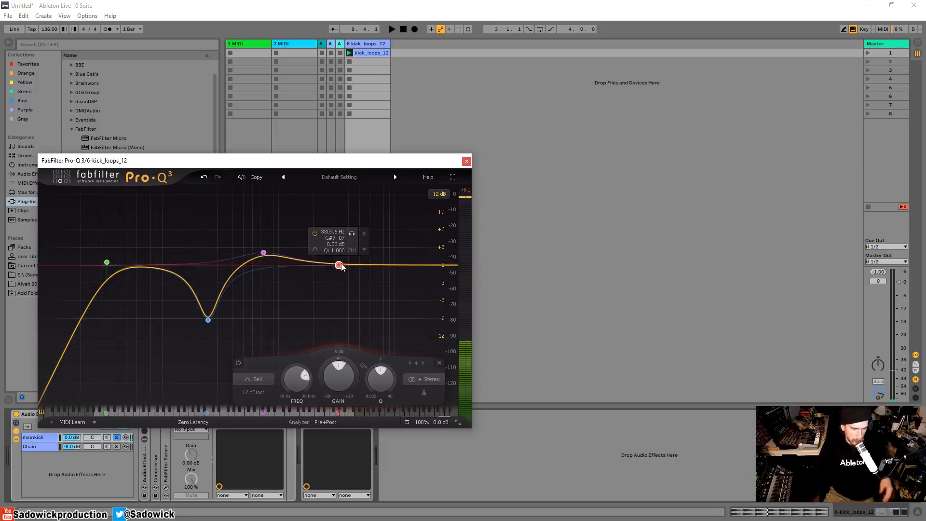
Make the highest bell dynamic, expanding upward with a manual threshold, and set it to about 2.39 kHz at -3.8 dB.
right_click(340, 267)
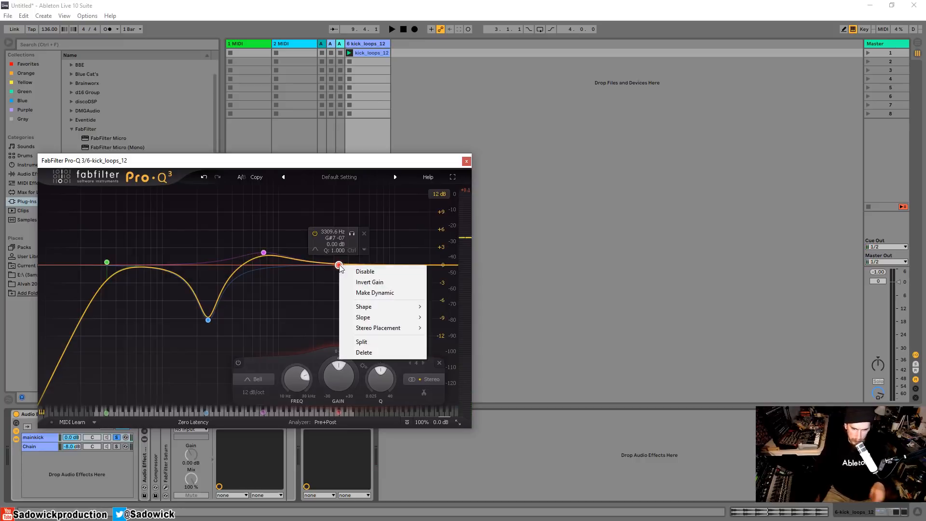
click(384, 293)
mouse_move(339, 278)
mouse_down()
mouse_move(341, 215)
mouse_move(327, 268)
mouse_move(329, 223)
mouse_move(329, 246)
mouse_up()
key(space)
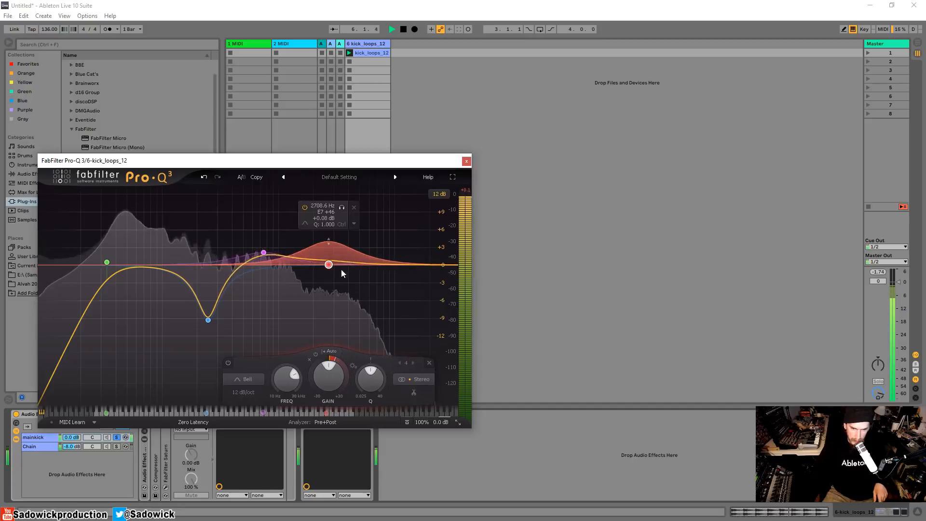
mouse_move(331, 267)
mouse_down()
mouse_move(225, 269)
mouse_move(322, 268)
mouse_move(321, 202)
mouse_move(322, 289)
mouse_move(323, 217)
mouse_move(323, 251)
mouse_up()
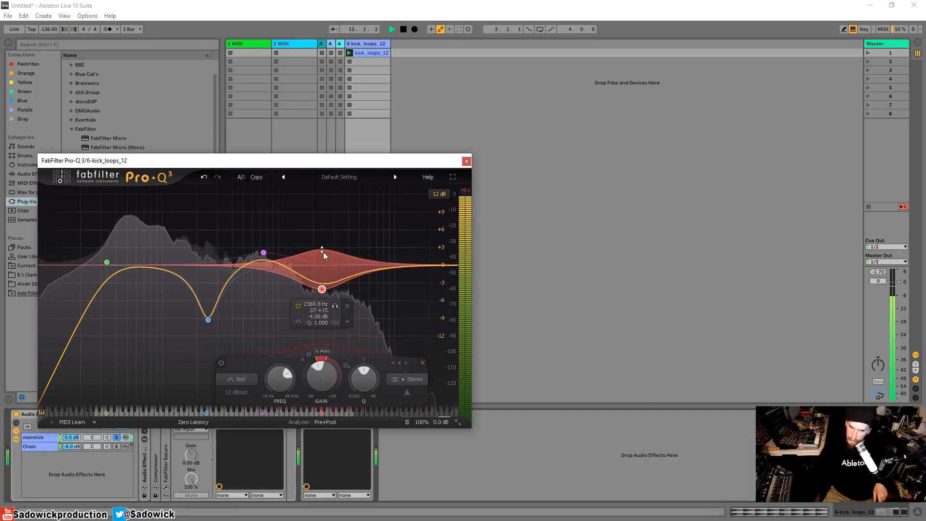
drag(312, 360, 351, 376)
click(325, 351)
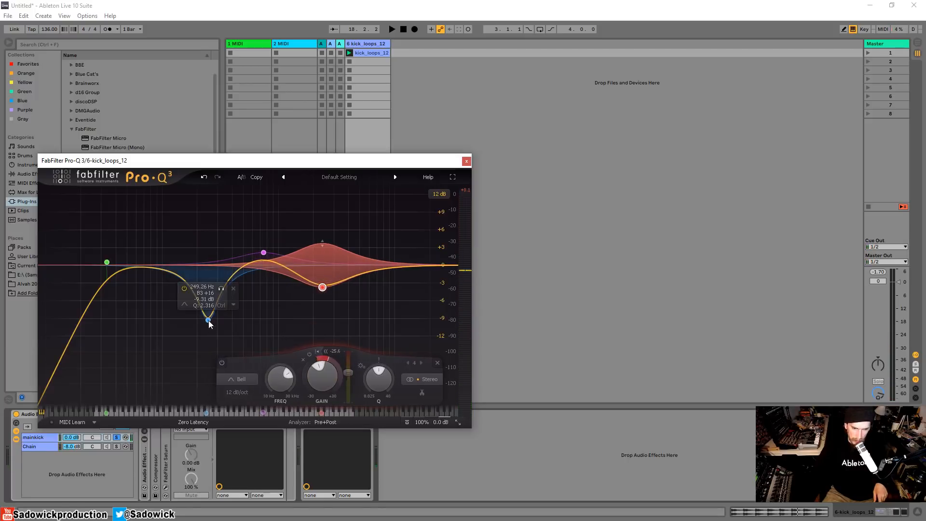
Narrow the low-mid cut, reduce its depth and frequency, and add a bell at about 450 Hz, -1.9 dB with Q 1.7.
key(space)
drag(207, 319, 197, 290)
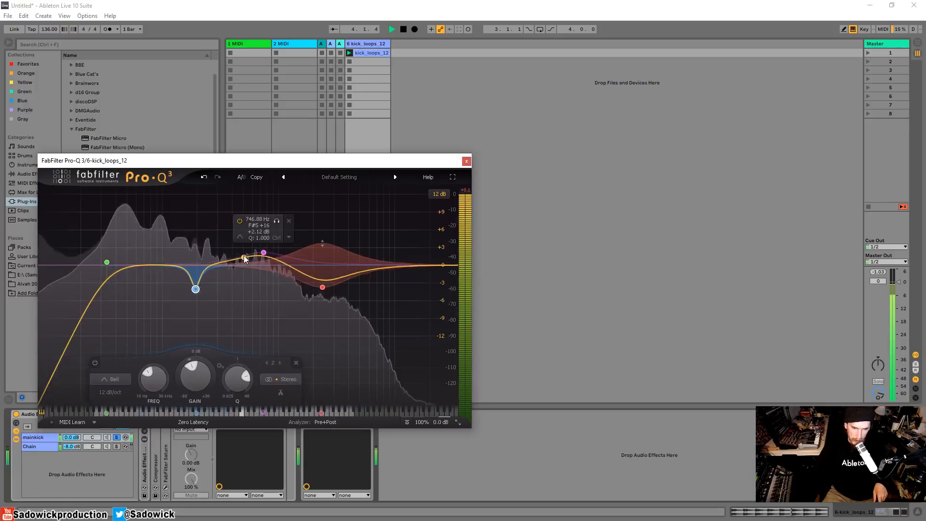
mouse_move(227, 262)
mouse_down()
mouse_move(227, 280)
mouse_move(238, 275)
mouse_up()
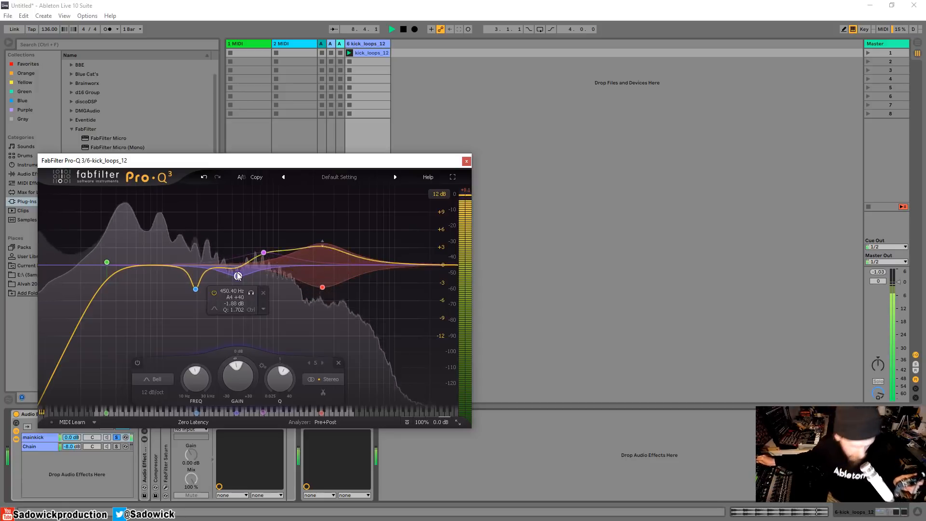
key(space)
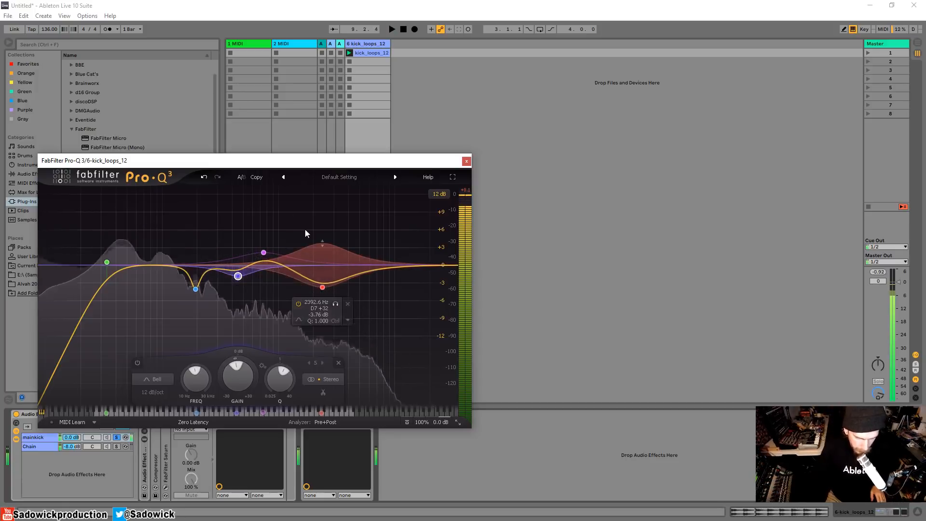
Close the Pro-Q 3 window, delete the existing LFOTool and add a new LFOTool_x64 after Pro-Q 3 in the mainkick chain.
click(466, 162)
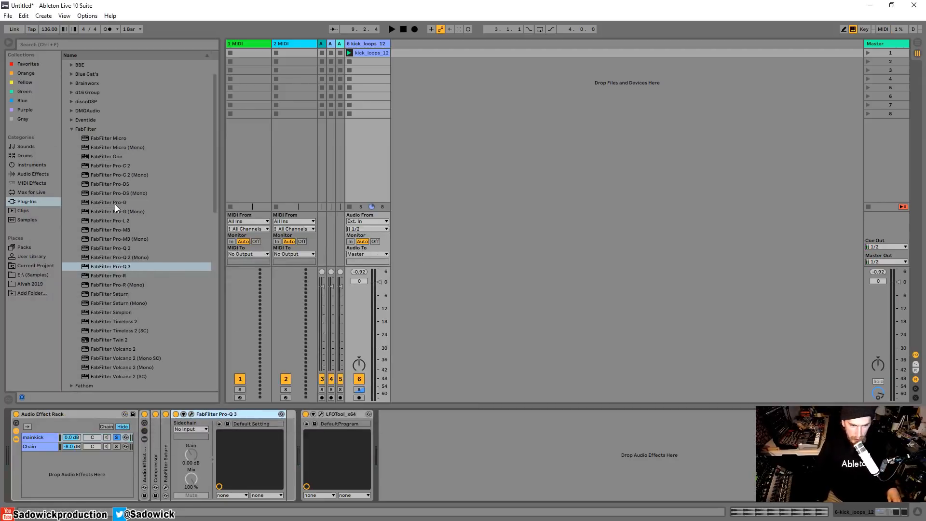
right_click(342, 413)
click(363, 426)
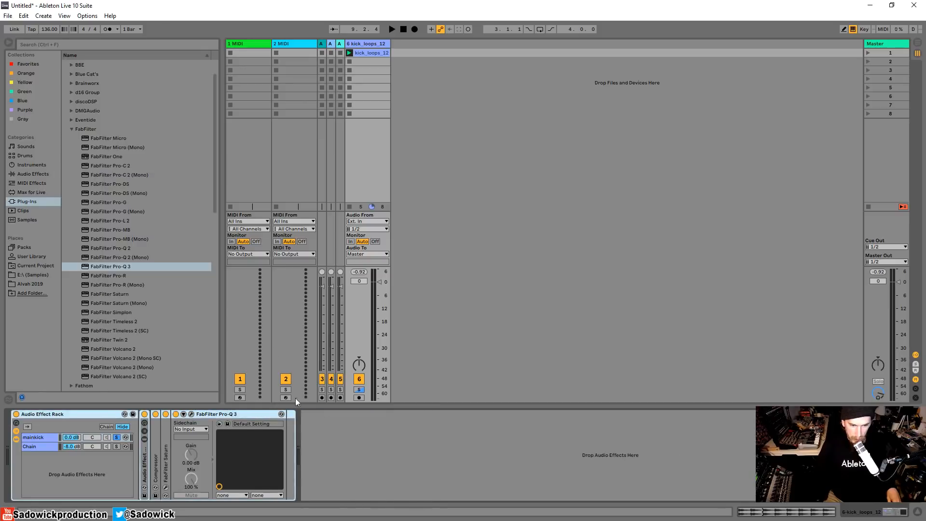
click(71, 129)
scroll(129, 230, down, 10)
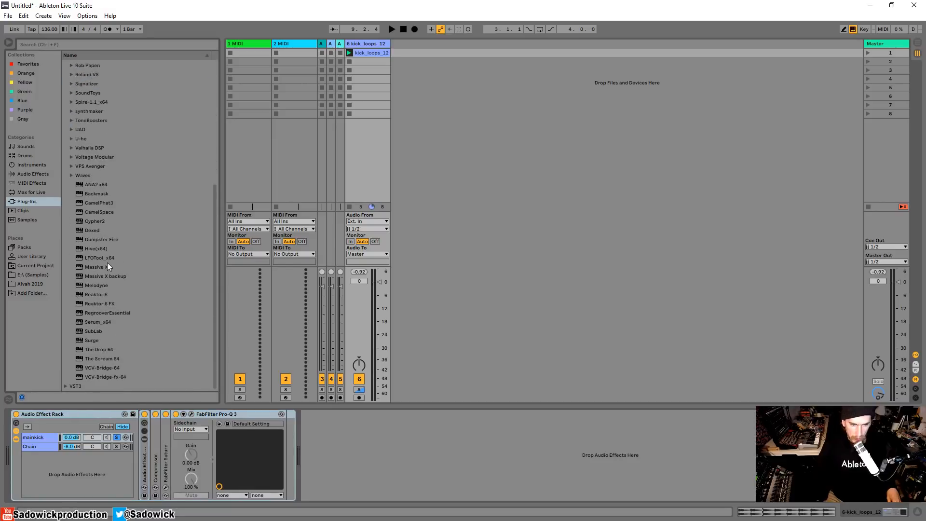
drag(107, 261, 282, 437)
Flatten LFOTool's volume curve at full level, enlarge the plug-in window and overlay the waveform on the graph during playback.
drag(246, 176, 337, 122)
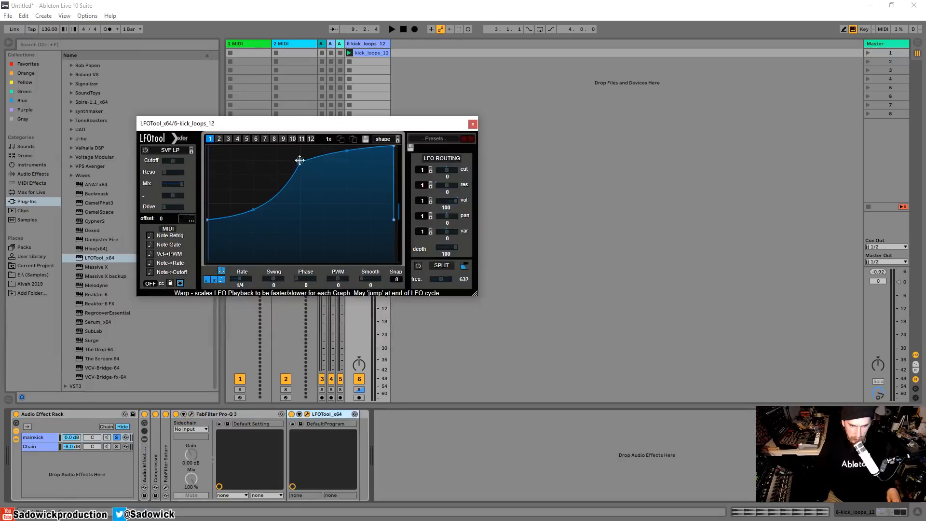
drag(300, 160, 296, 145)
drag(210, 223, 161, 78)
drag(420, 249, 700, 384)
click(166, 245)
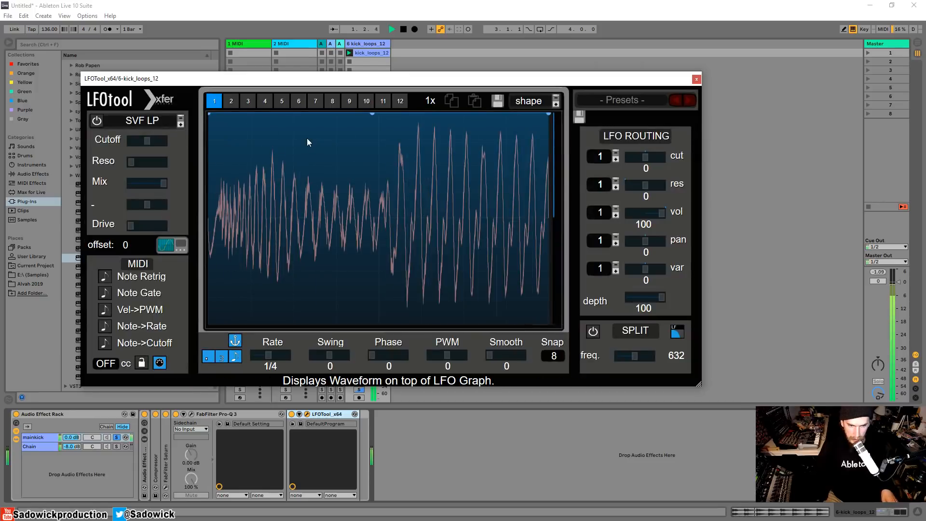
key(space)
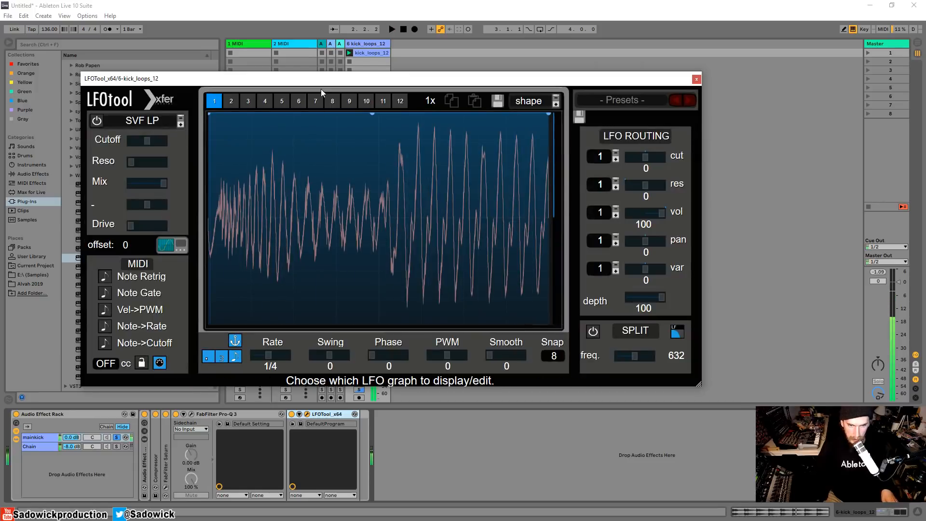
Examine the start of the kick_loops_12 clip's waveform, and return to the track's device chain.
drag(321, 83, 343, 167)
click(371, 52)
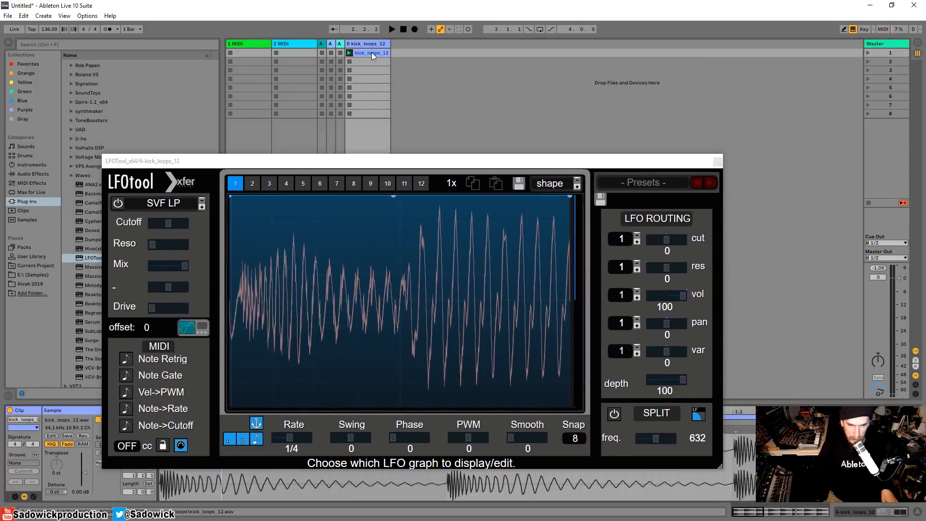
drag(664, 164, 668, 40)
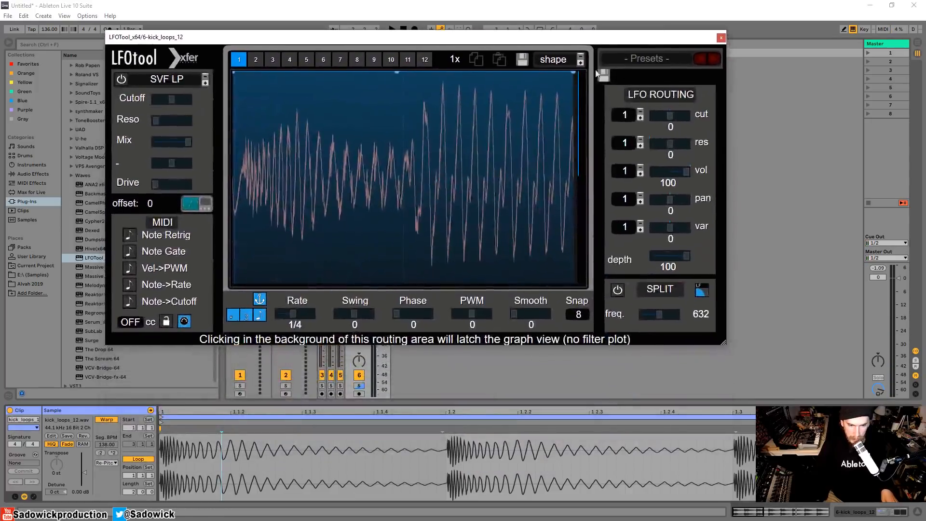
drag(162, 410, 163, 458)
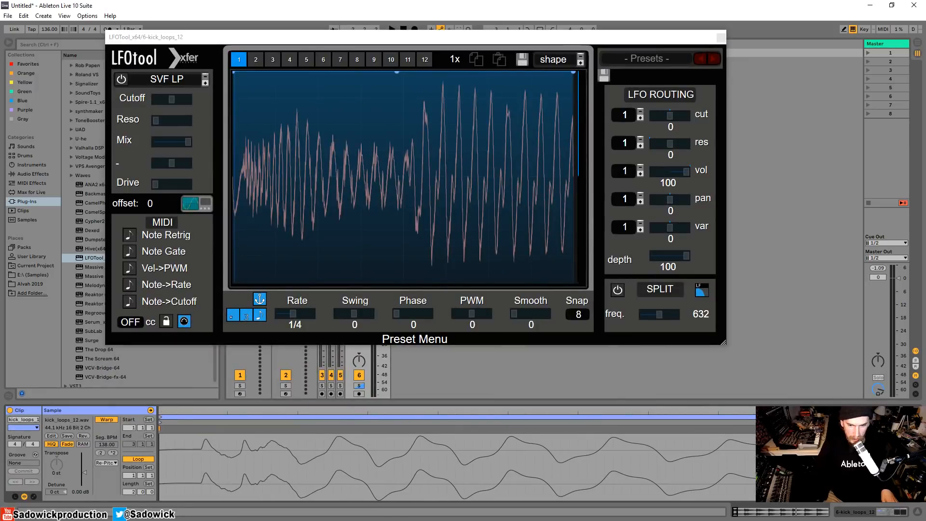
drag(163, 458, 162, 410)
drag(415, 37, 546, 54)
double_click(367, 43)
Set LFOTool's timing offset to -512 during playback and pull the volume curve to zero after the kick's opening.
key(space)
drag(284, 226, 283, 239)
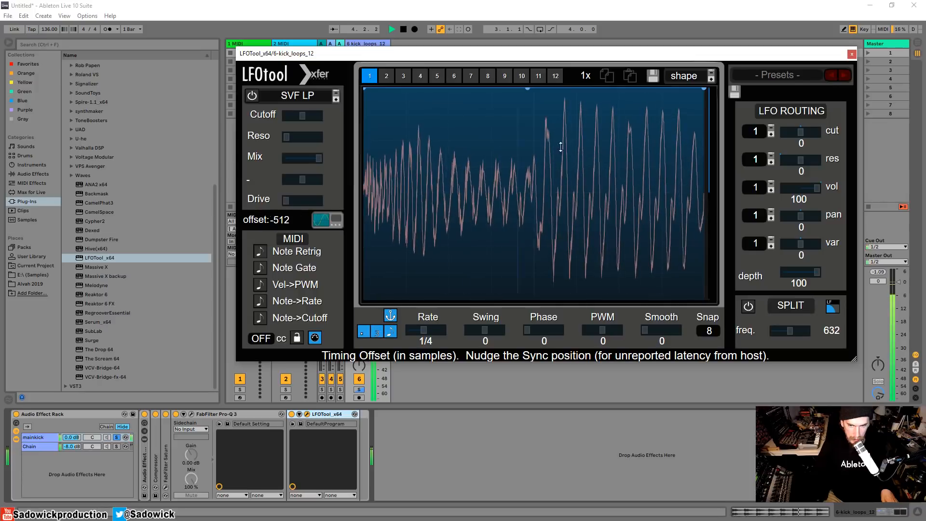
drag(414, 100, 409, 297)
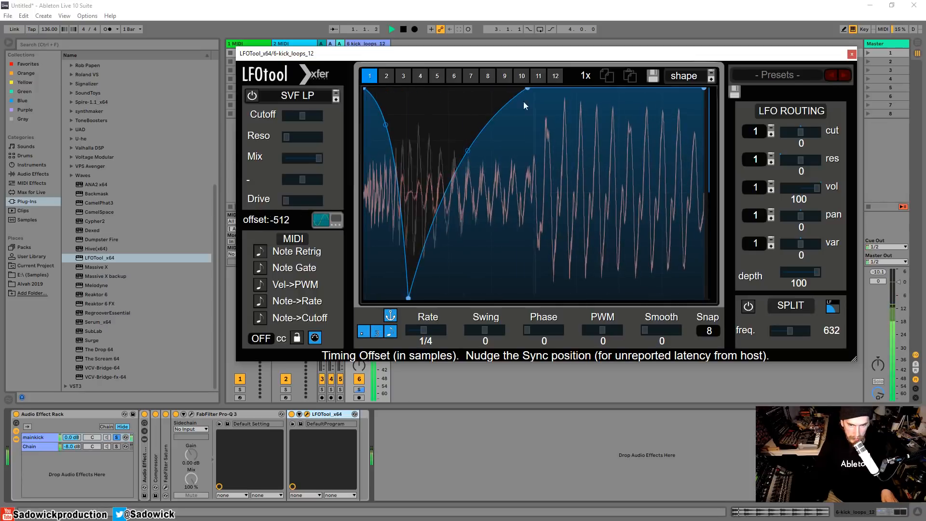
drag(528, 89, 703, 298)
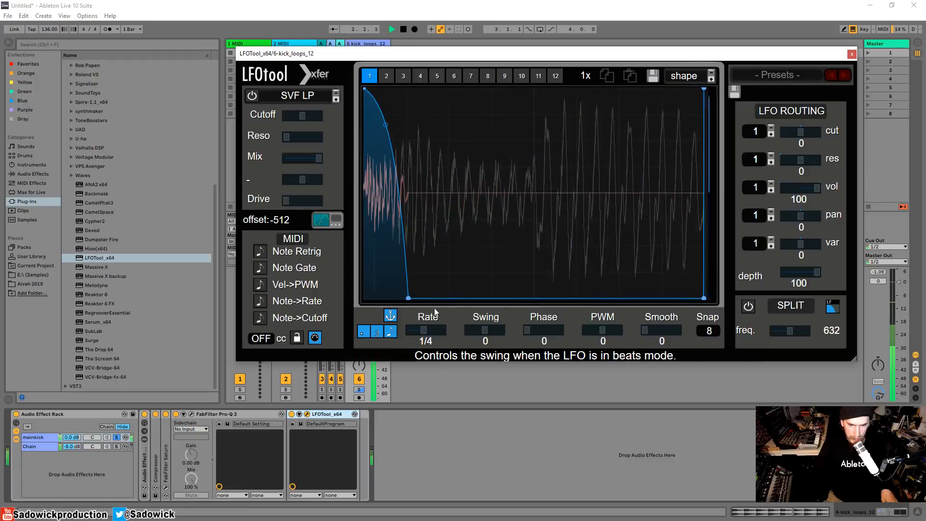
Reshape the volume curve into a partial dip right after the start, rising to full level by mid-graph and staying there.
drag(407, 296, 373, 224)
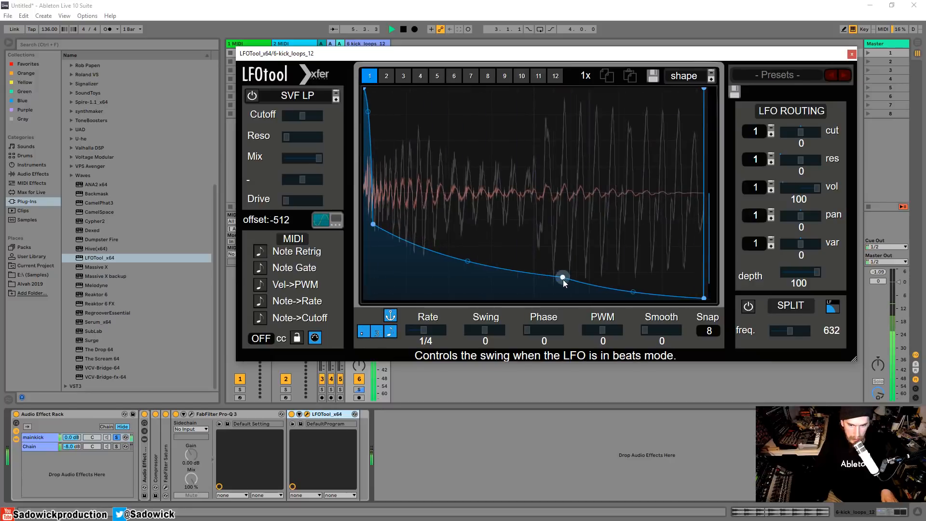
drag(563, 279, 505, 89)
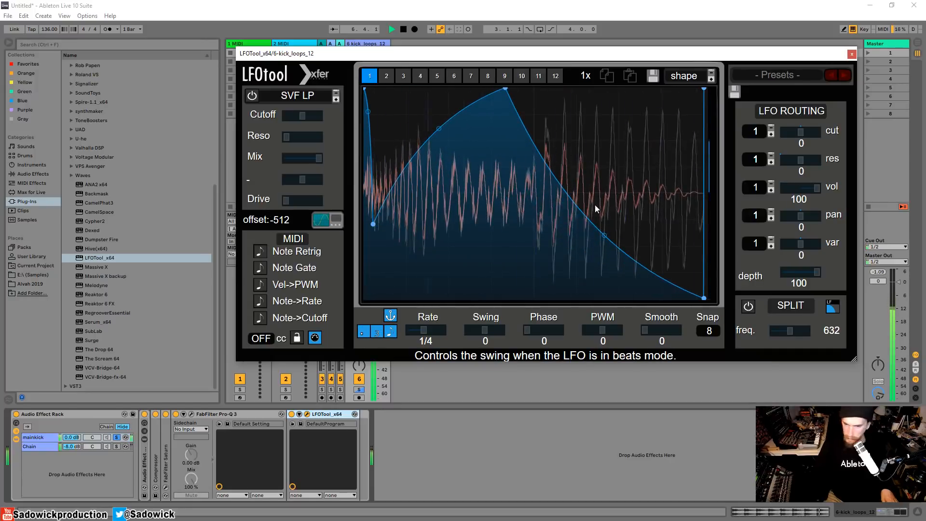
double_click(617, 250)
double_click(704, 299)
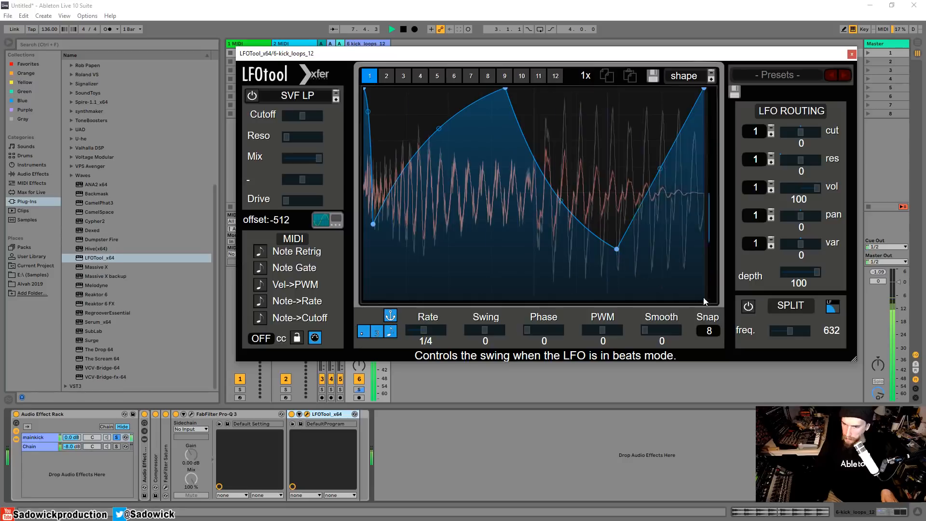
drag(616, 250, 615, 89)
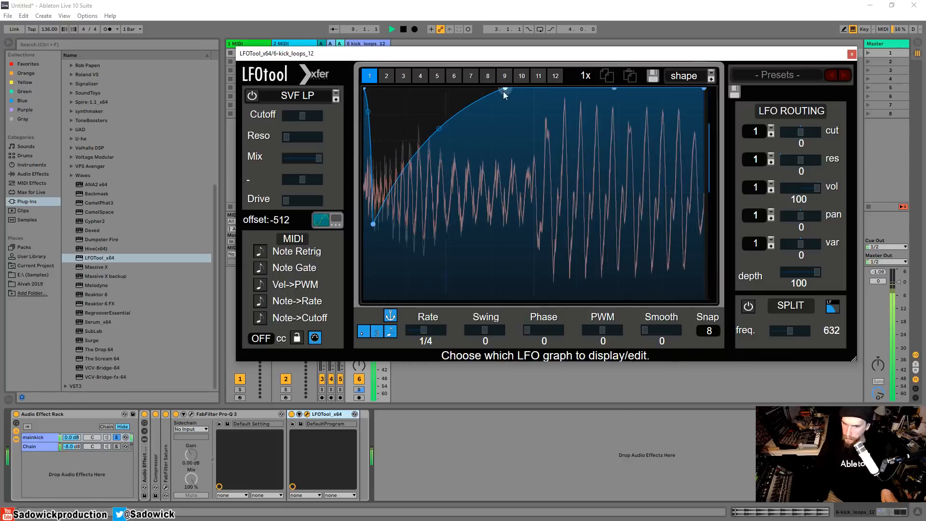
drag(504, 89, 532, 83)
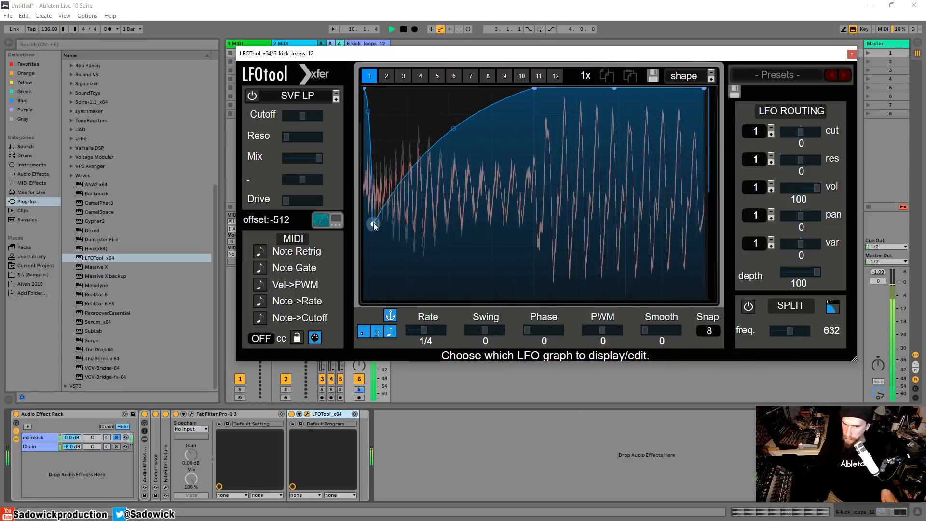
drag(373, 224, 373, 184)
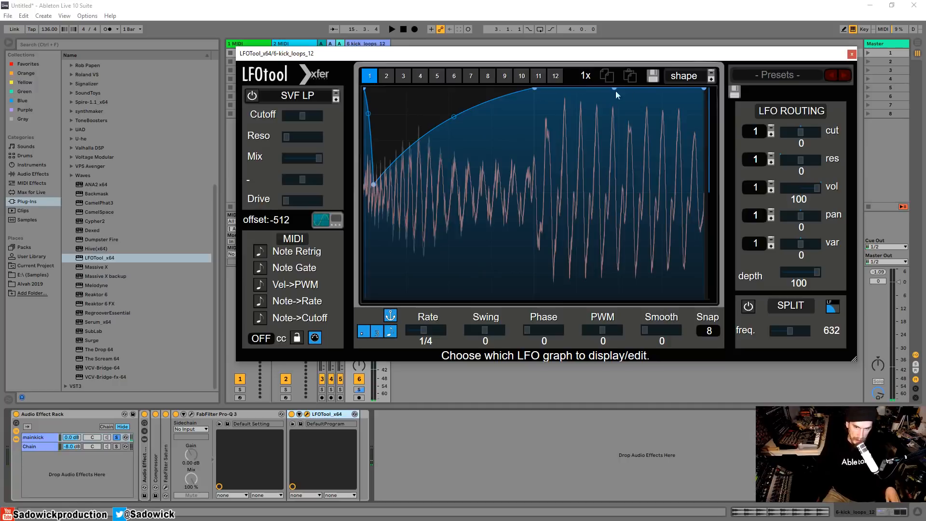
Try a late volume dip, remove its point, and add a point before mid-graph to keep the early dip low for longer.
drag(616, 91, 674, 236)
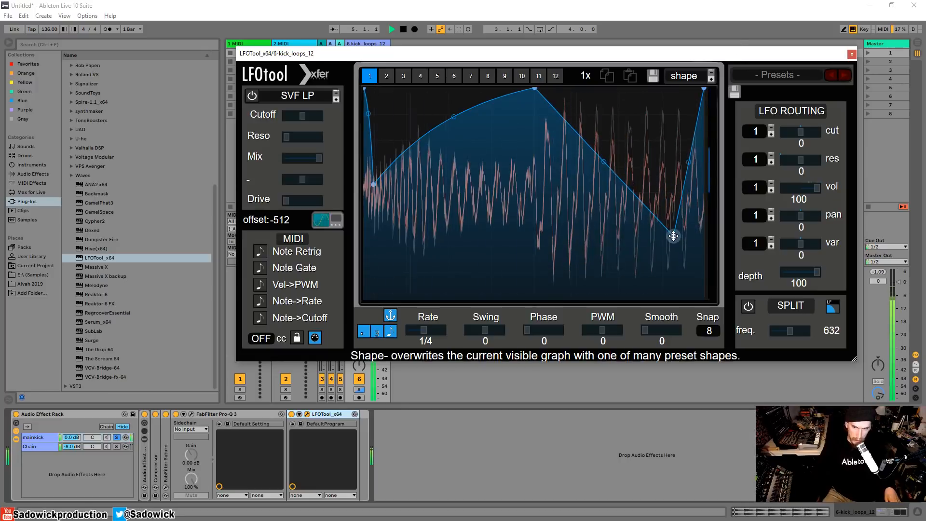
double_click(674, 236)
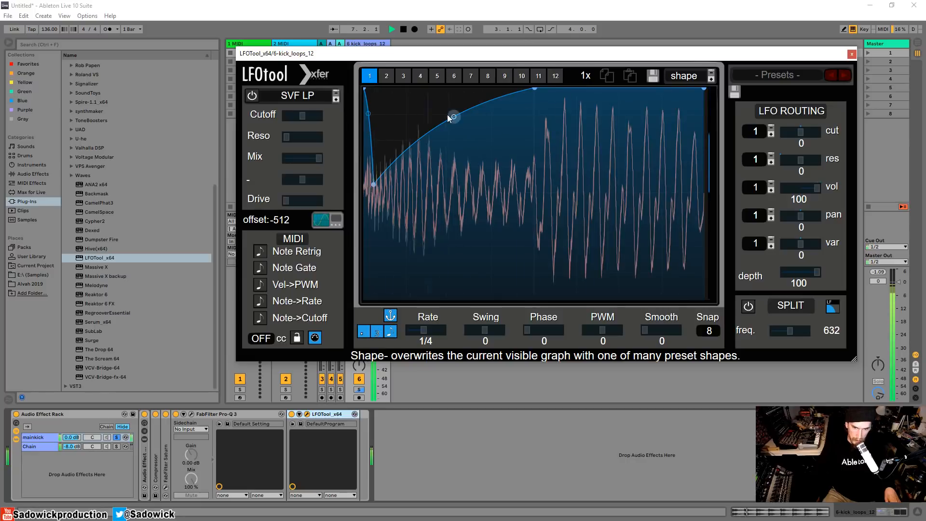
drag(453, 117, 498, 168)
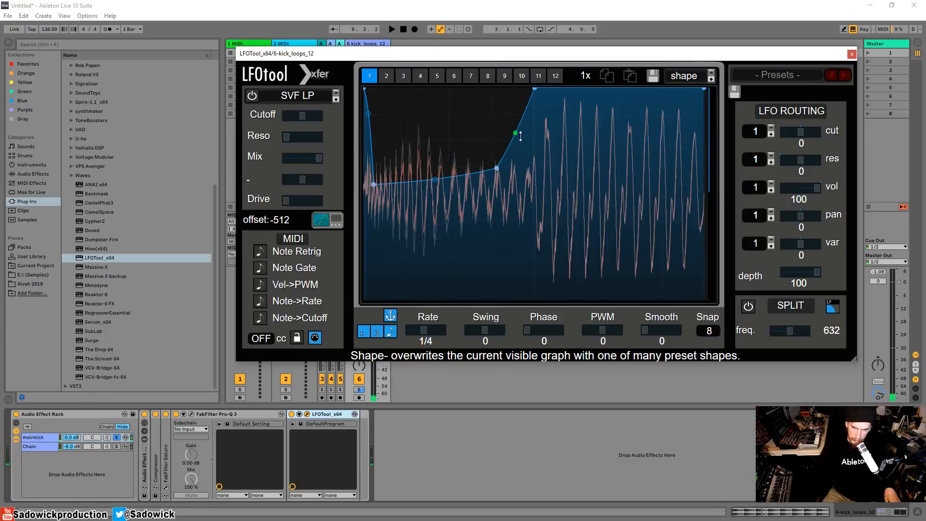
Add a late point to the volume curve that dips the tail in an arc before the end, audition it, and close LFOTool.
key(space)
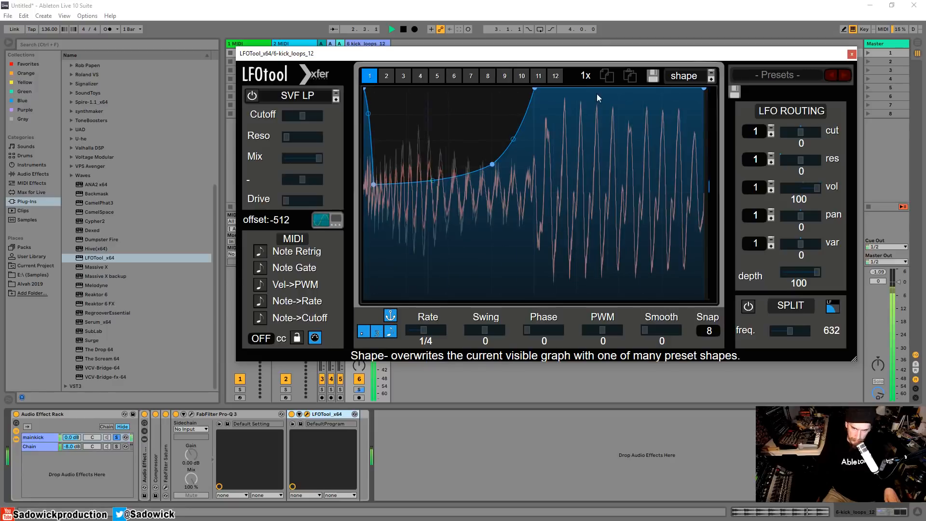
drag(634, 89, 677, 150)
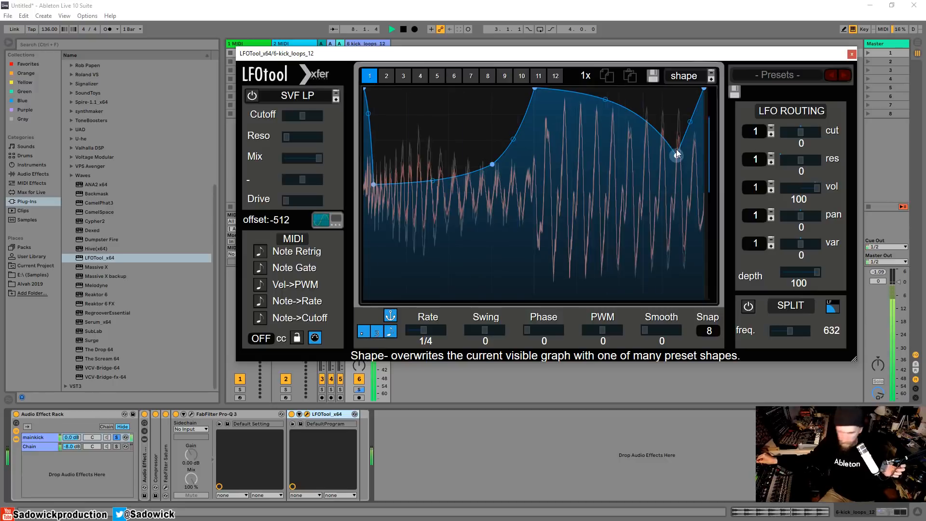
key(space)
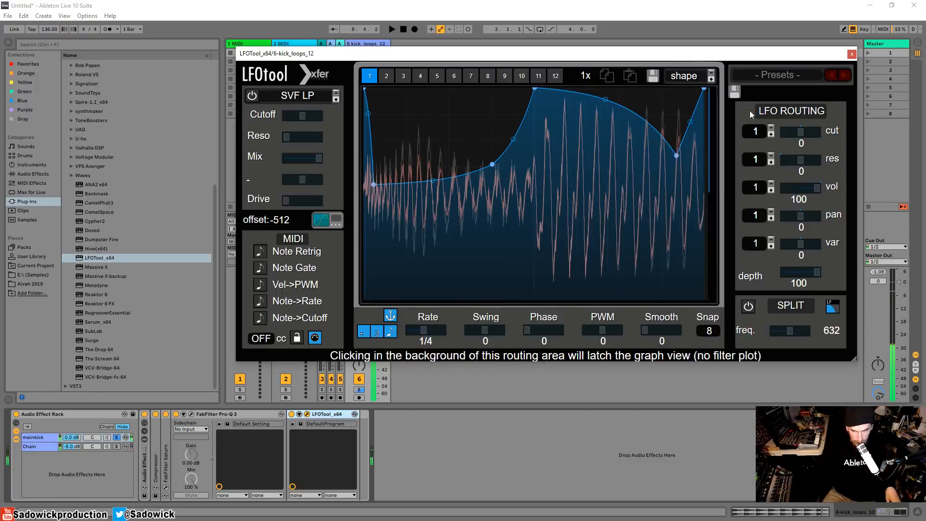
click(852, 53)
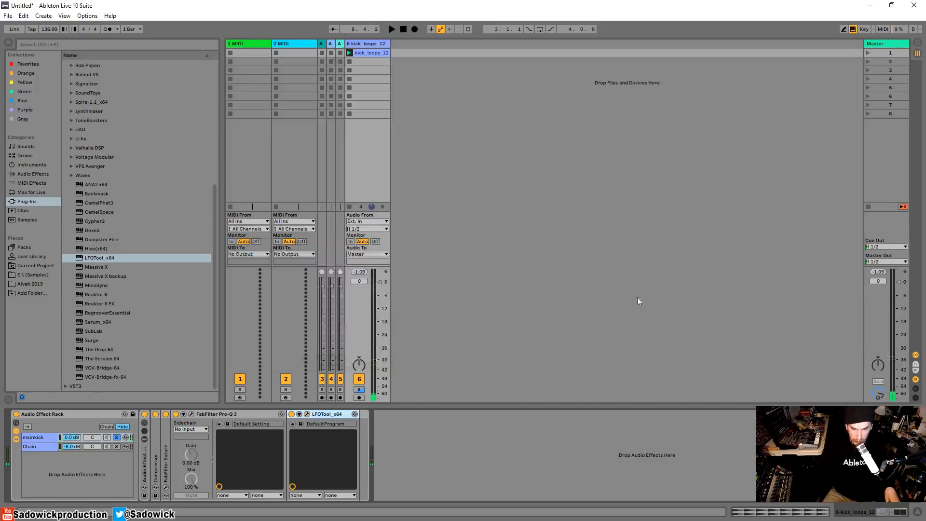
Collapse the LFOTool device, insert a second LFOTool after it in the mainkick chain, and enlarge its window.
double_click(324, 414)
drag(94, 258, 299, 438)
drag(418, 71, 346, 53)
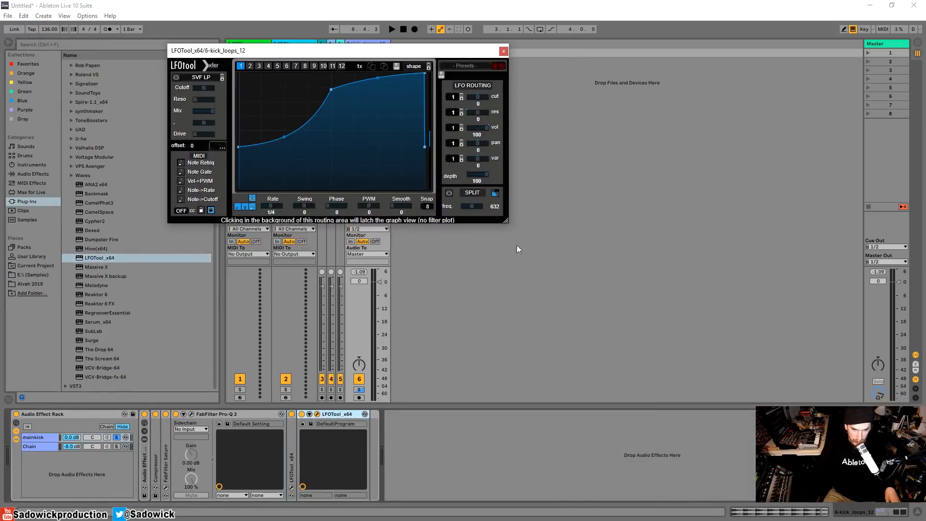
drag(505, 223, 771, 350)
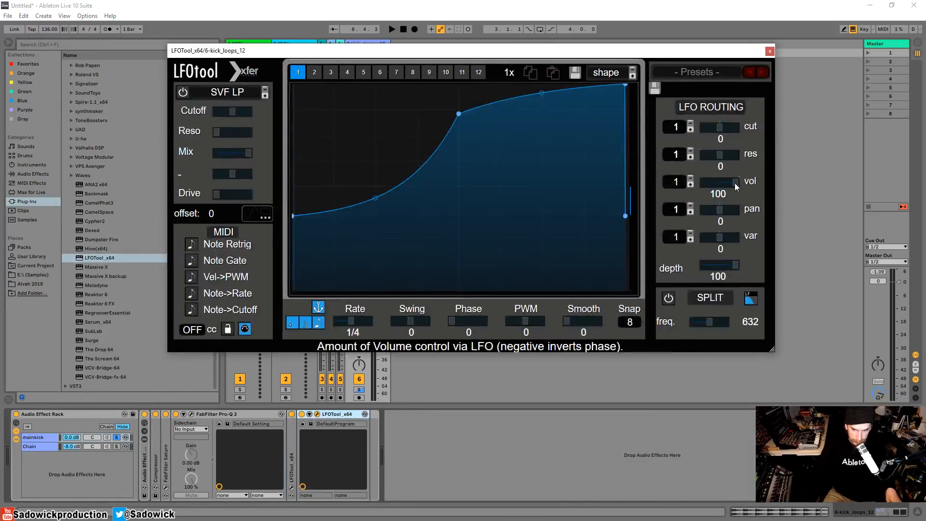
Route the second LFOTool to cutoff at 100 with volume at 0, and flatten its curve at full level.
drag(719, 127, 720, 116)
key(space)
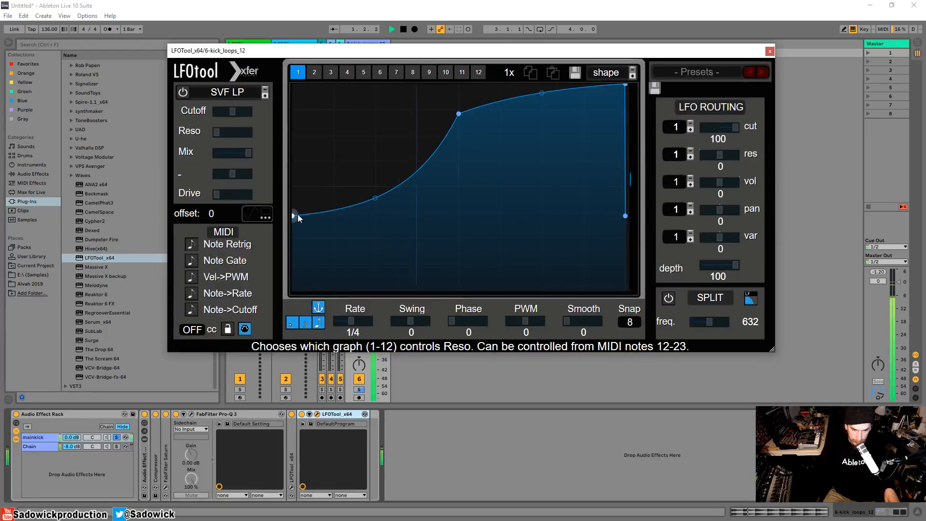
drag(298, 217, 293, 85)
drag(459, 114, 453, 85)
Show the waveform over the LFO graph and set the timing offset to -384 during playback.
click(264, 215)
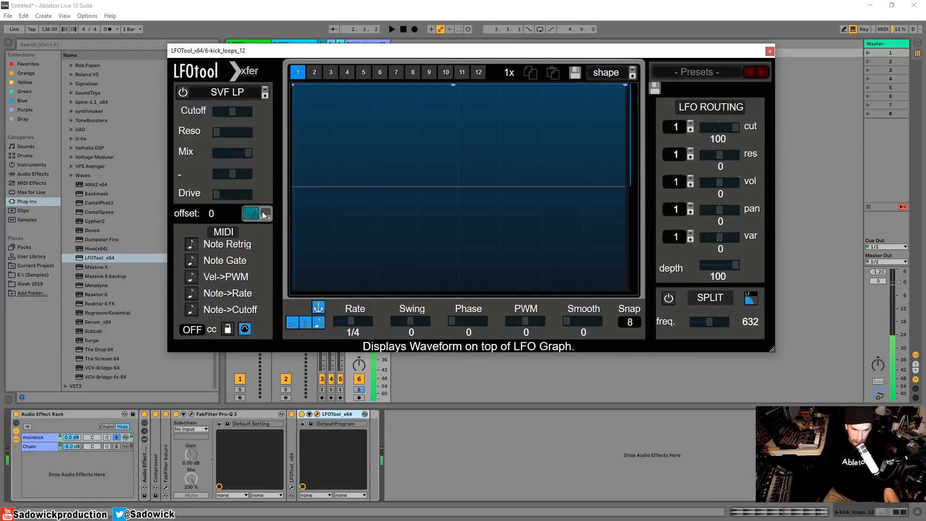
scroll(215, 220, up, 9)
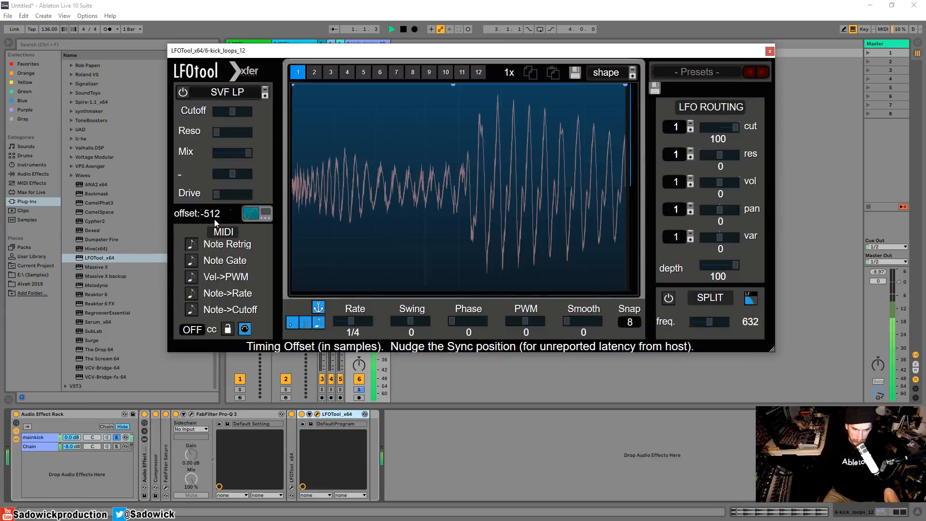
scroll(216, 218, down, 5)
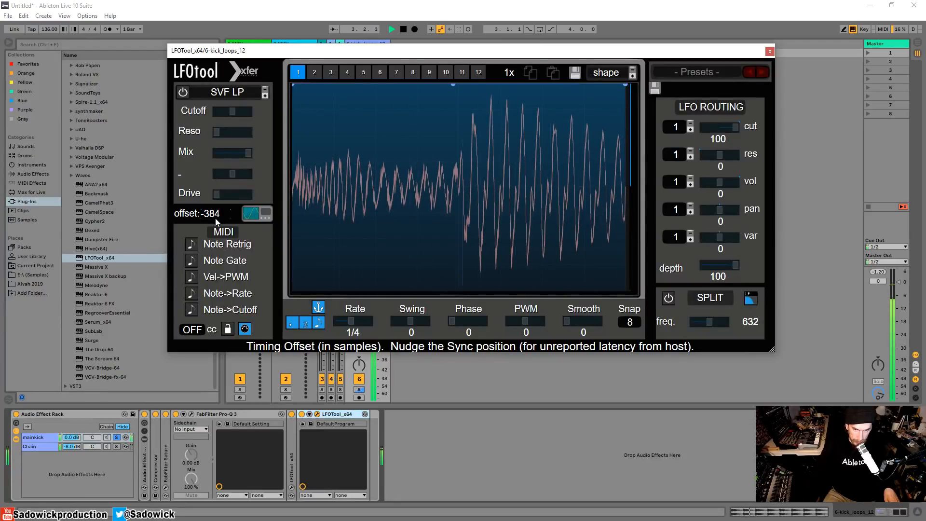
key(space)
Enable LFOTool's filter and choose the MG Low 12 filter type.
click(183, 92)
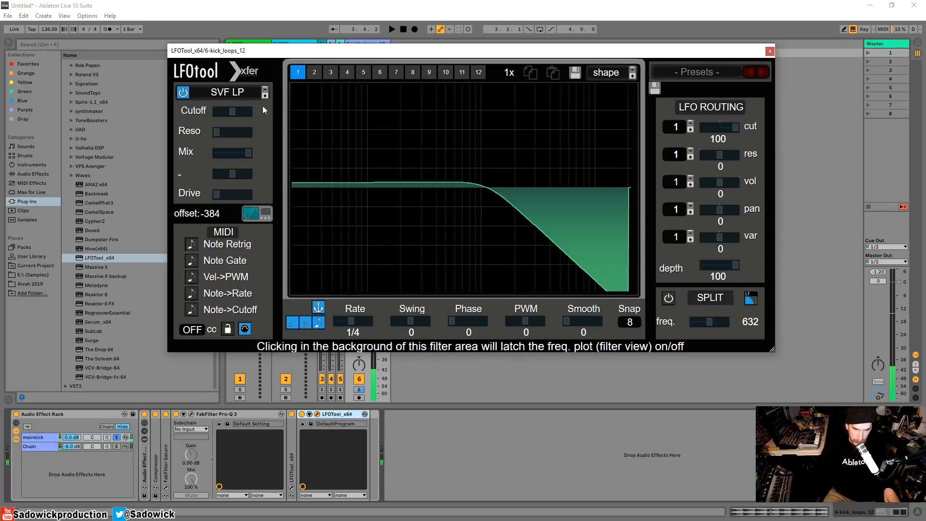
click(225, 92)
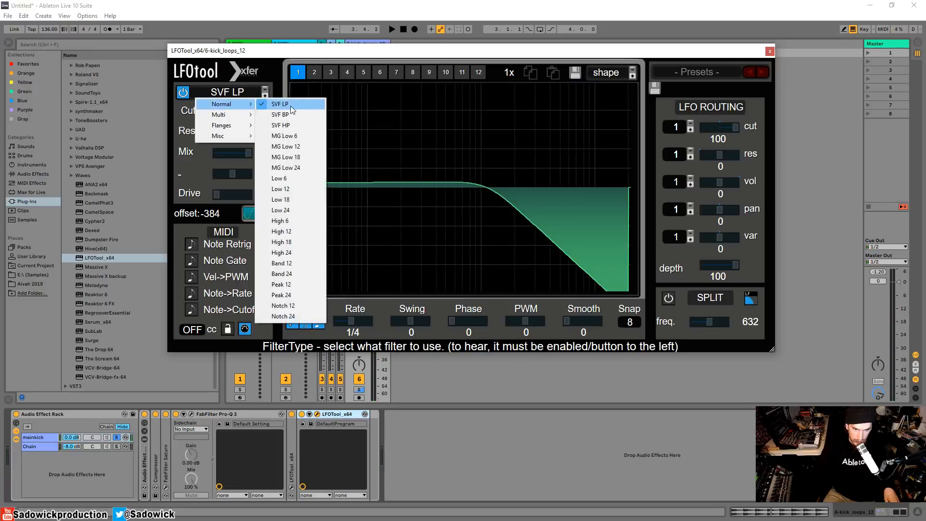
click(300, 145)
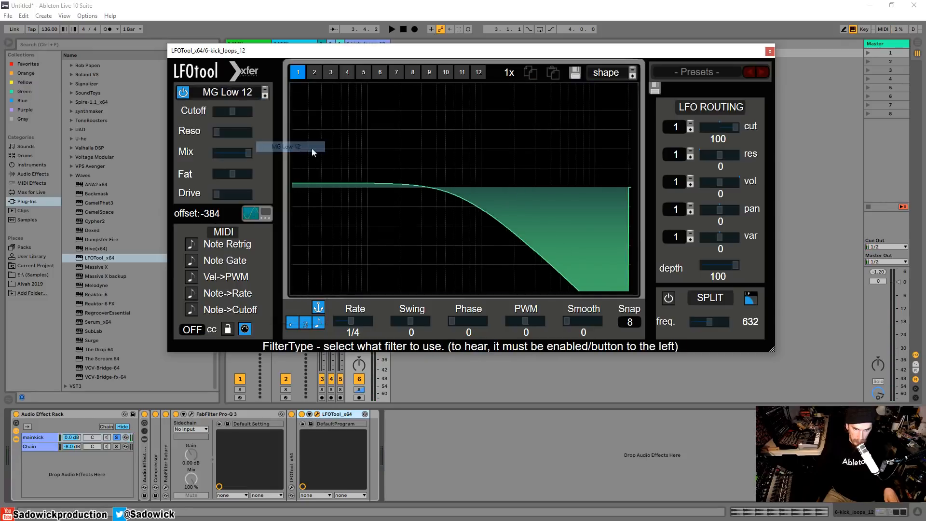
During playback, shape the cutoff curve with an early dip, a full-level peak near mid-graph, and a lowered end.
key(space)
double_click(479, 94)
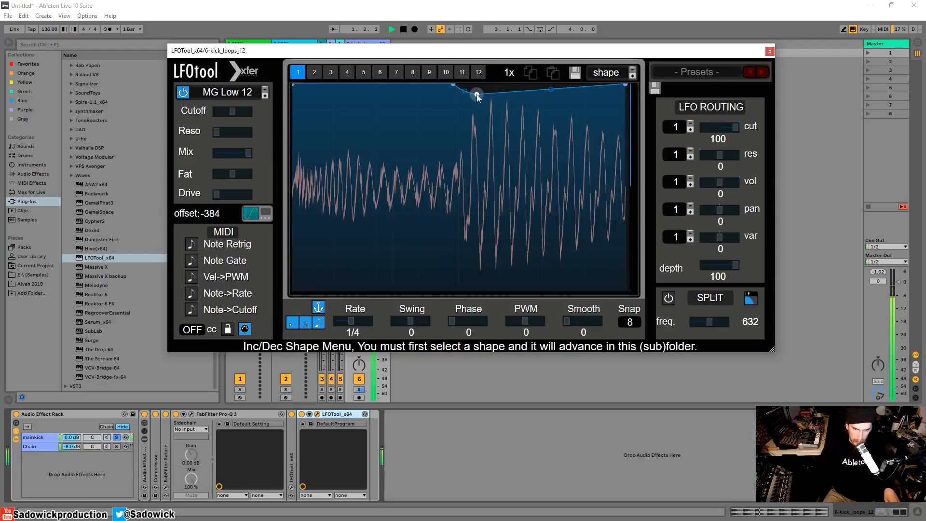
drag(479, 93, 636, 158)
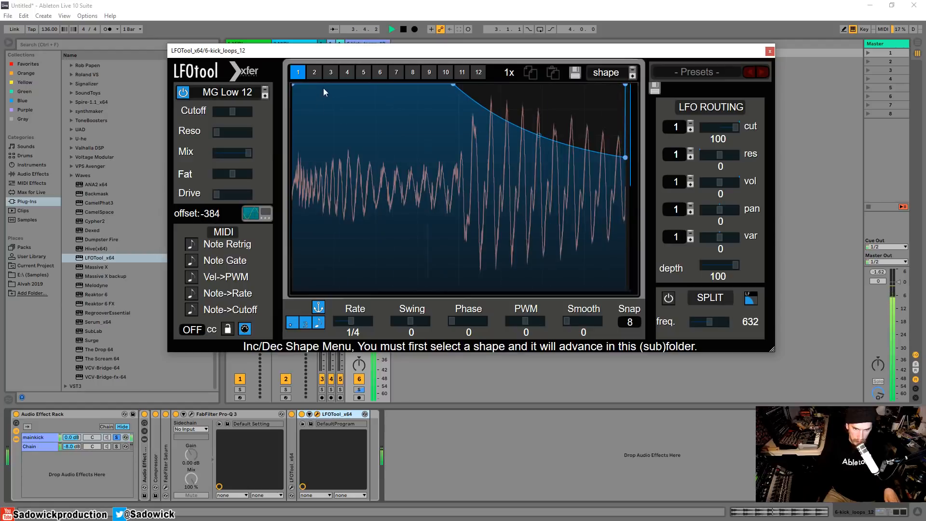
drag(325, 88, 352, 168)
mouse_move(402, 108)
mouse_down()
mouse_move(417, 167)
mouse_move(395, 107)
mouse_up()
mouse_move(351, 168)
mouse_down()
mouse_move(369, 229)
mouse_move(344, 95)
mouse_move(343, 165)
mouse_up()
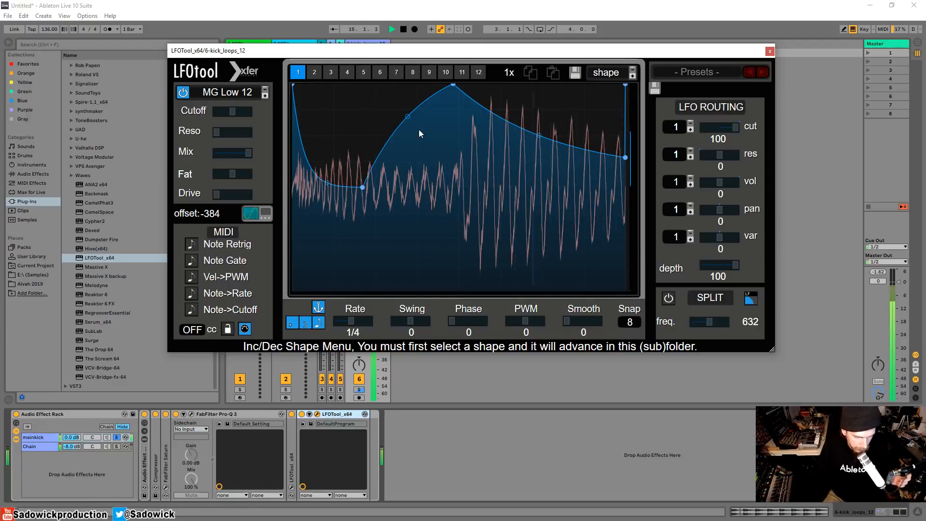
Try an outward bulge on the cutoff curve's tail, then sag it into a fast drop to a low point just before the end.
drag(539, 136, 538, 96)
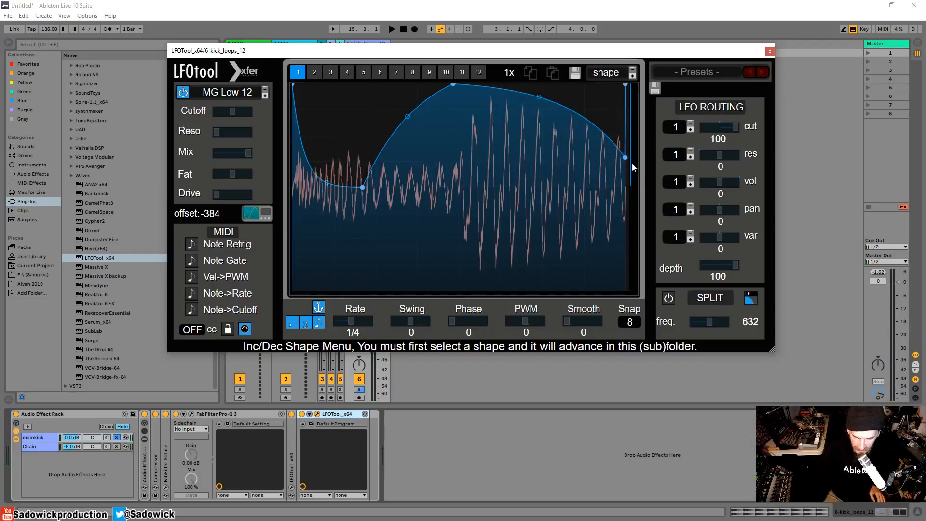
mouse_move(625, 158)
mouse_down()
mouse_move(614, 175)
mouse_move(614, 248)
mouse_move(596, 190)
mouse_move(579, 178)
mouse_move(616, 168)
mouse_up()
key(space)
drag(535, 99, 537, 182)
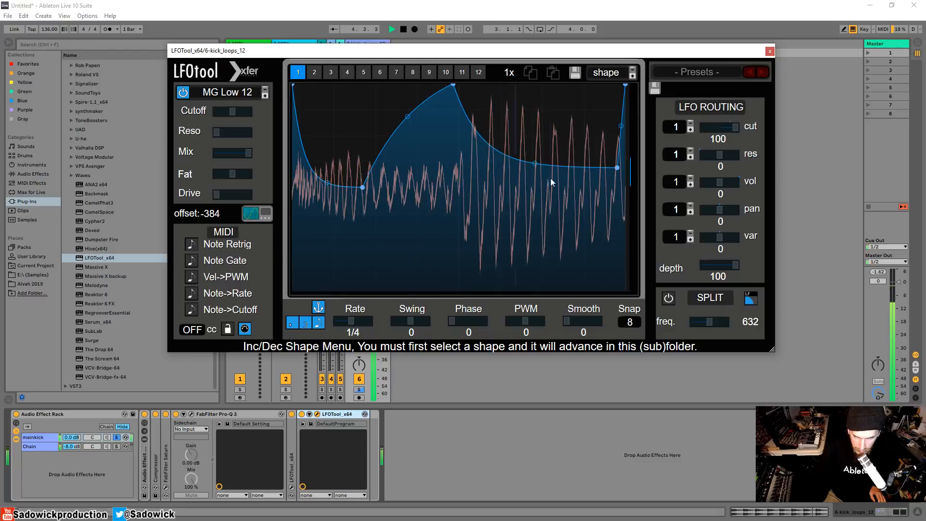
mouse_move(616, 167)
mouse_down()
mouse_move(618, 211)
mouse_move(615, 170)
mouse_up()
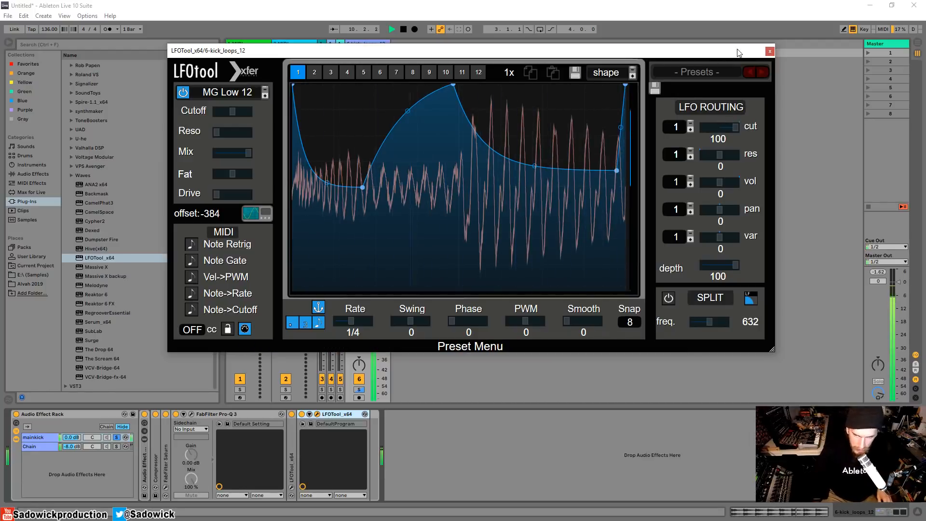
Bulge the cutoff curve's rise to the mid-graph peak more strongly, steepen the drop after it, and lower the flat tail.
drag(721, 56, 662, 70)
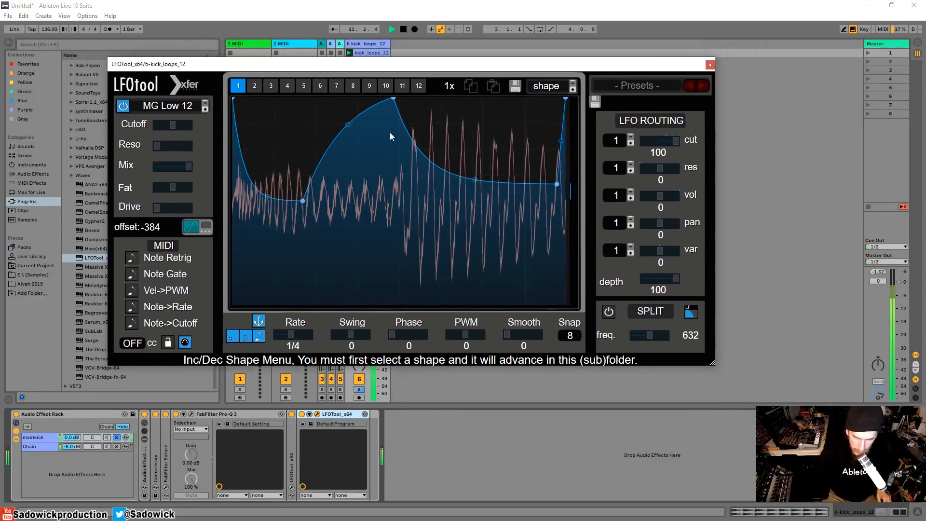
drag(350, 135, 337, 116)
drag(473, 183, 473, 218)
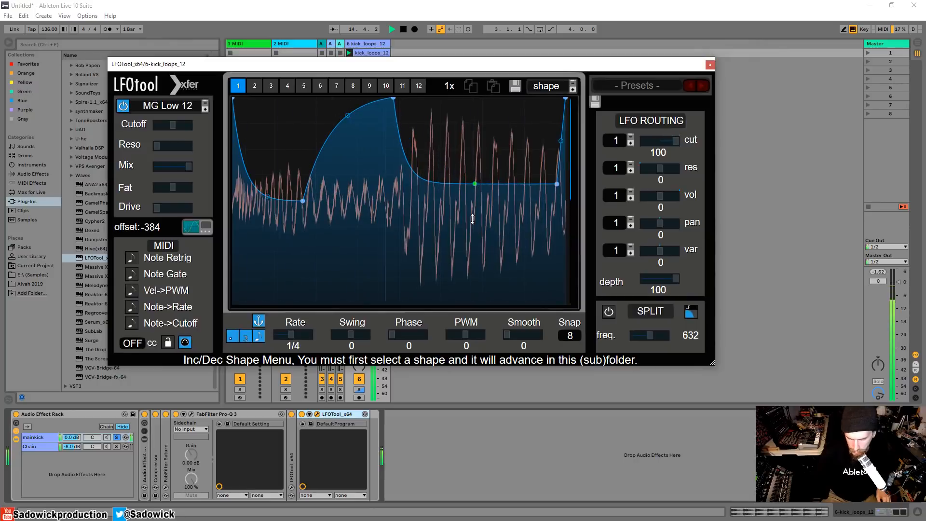
drag(555, 187, 556, 197)
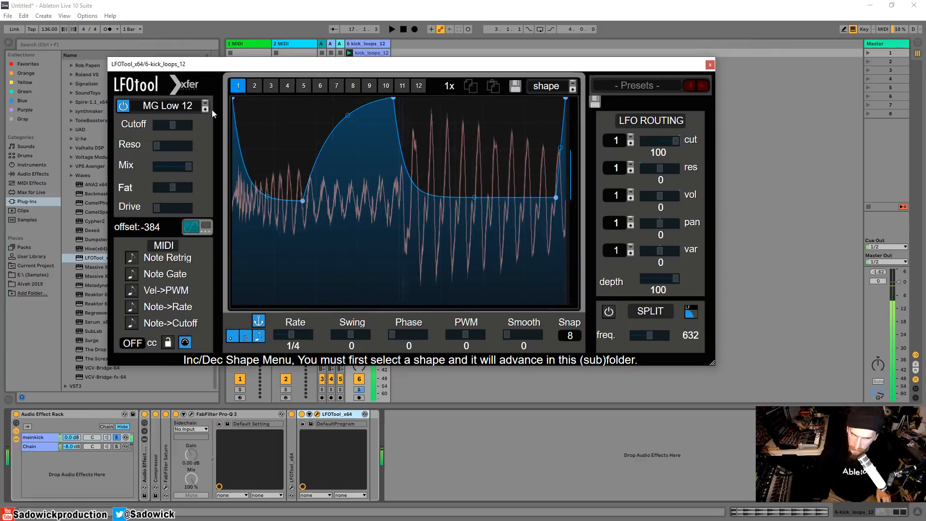
Change the filter type to MG Low 6 and adjust the cutoff curve's tail to a slightly lower, gentler decay.
click(140, 109)
mouse_move(166, 117)
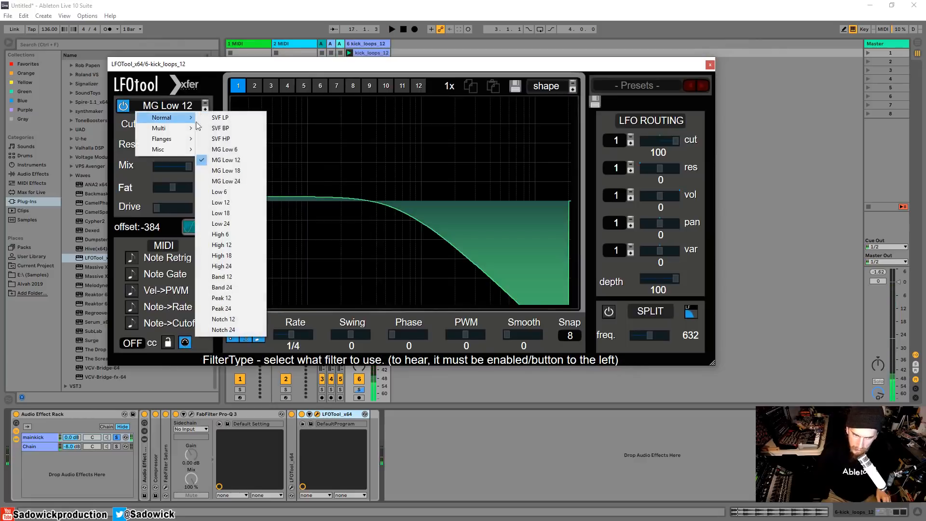
click(231, 150)
key(space)
drag(554, 201, 558, 211)
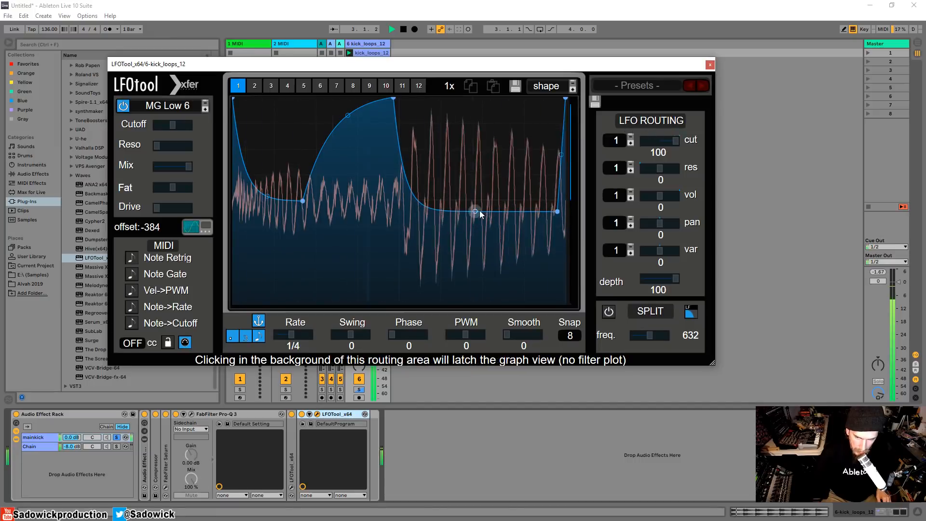
drag(480, 215, 480, 184)
mouse_move(557, 211)
mouse_down()
mouse_move(554, 159)
mouse_move(555, 204)
mouse_up()
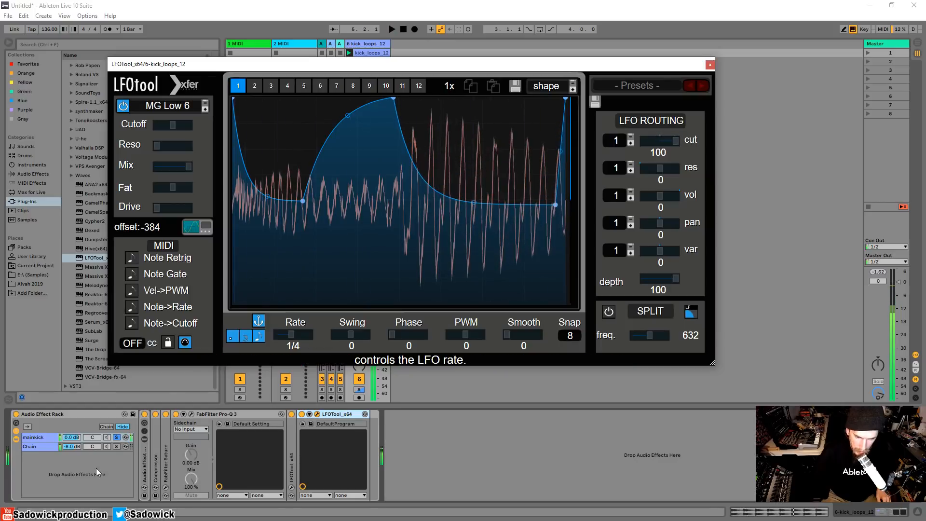
Audition the second rack chain alone, unsolo it to hear both layers, and set its volume to -12 dB.
click(30, 447)
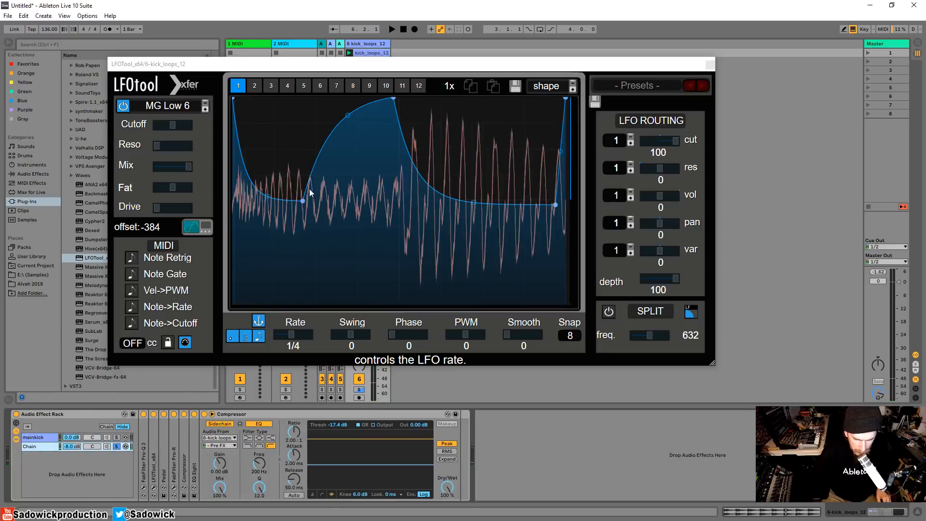
drag(368, 65, 354, 65)
key(space)
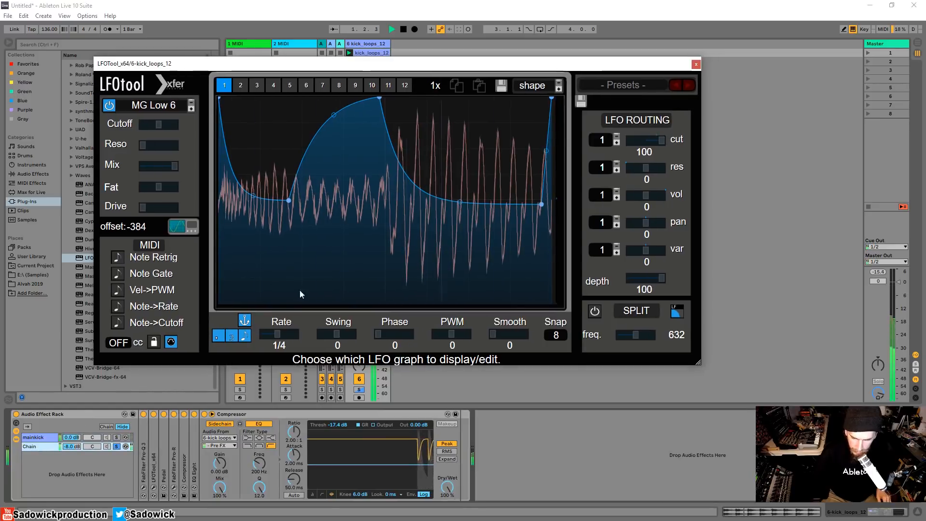
click(116, 447)
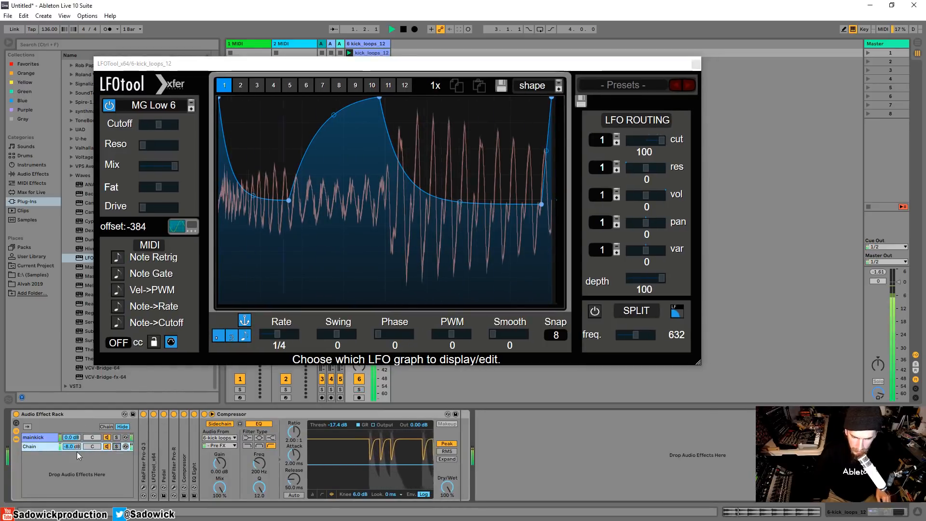
drag(76, 451, 76, 470)
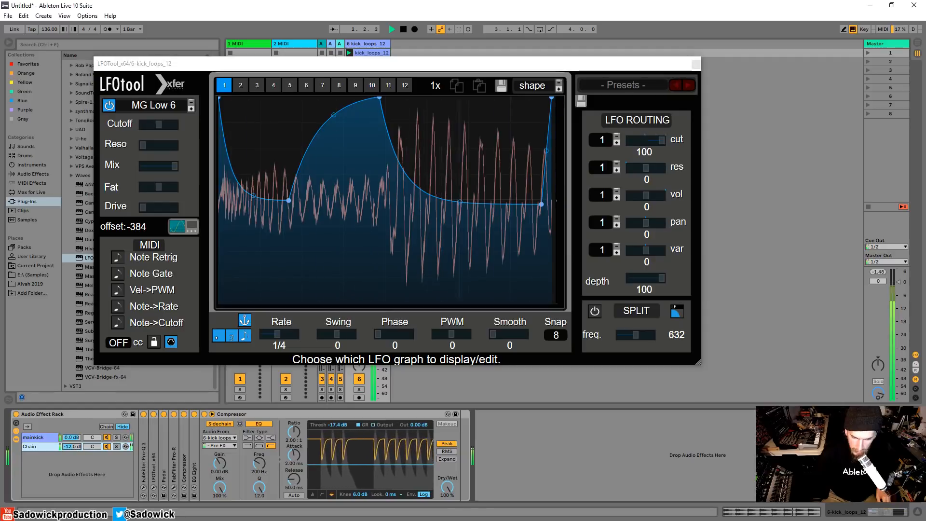
Expand EQ Eight in the second chain and set band 1 to a steeper low cut at 167 Hz.
click(175, 453)
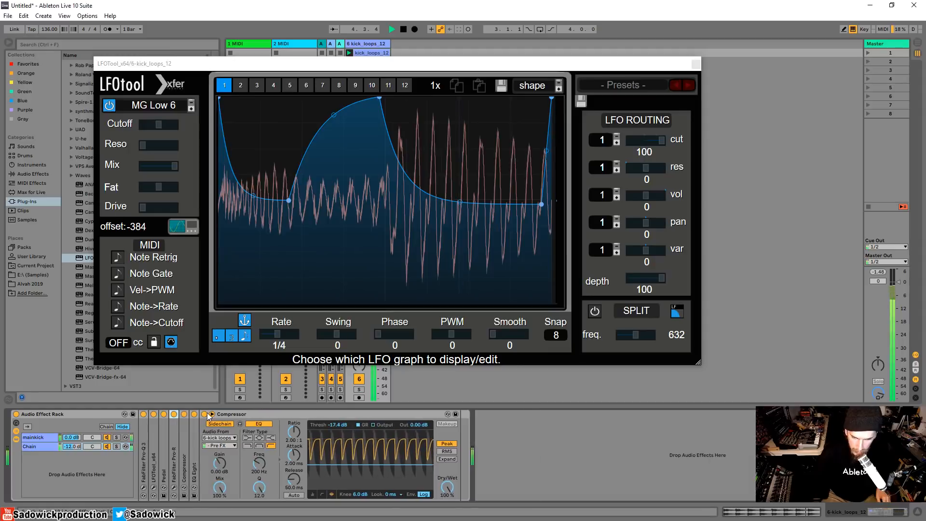
double_click(194, 436)
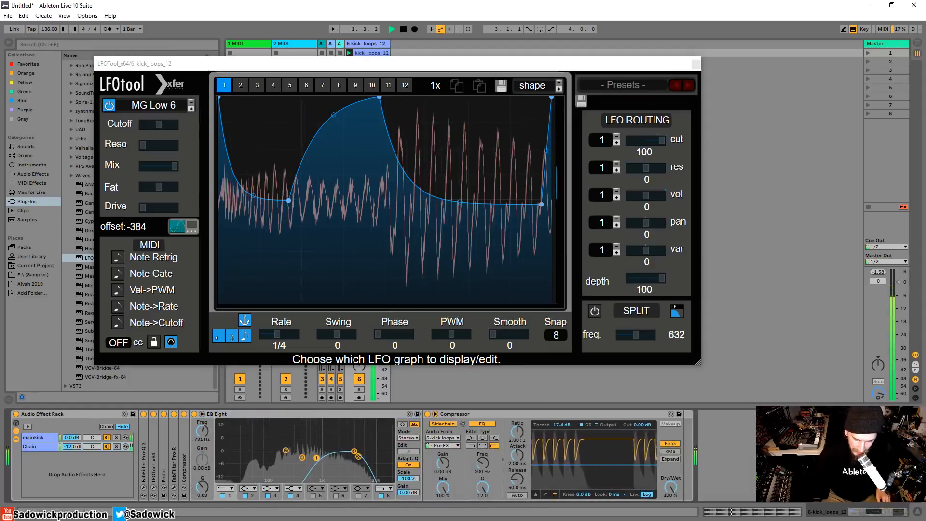
click(225, 488)
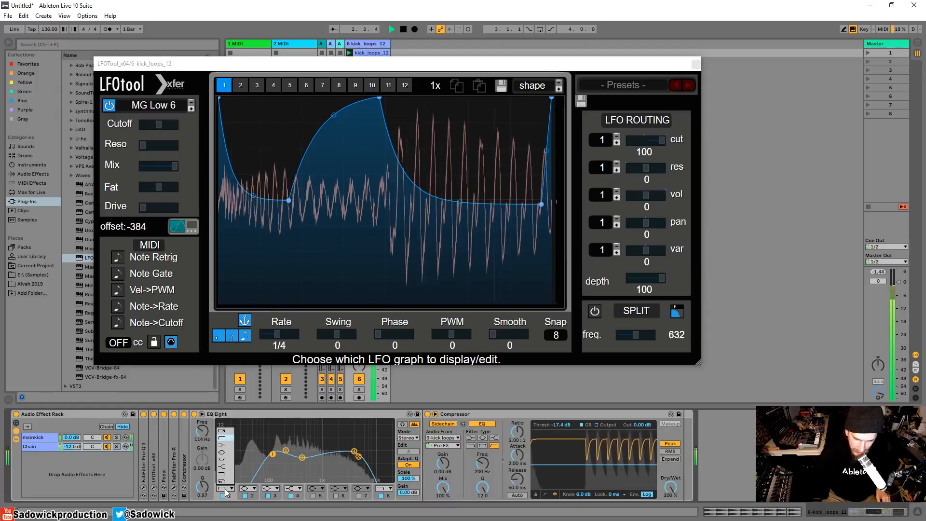
click(222, 431)
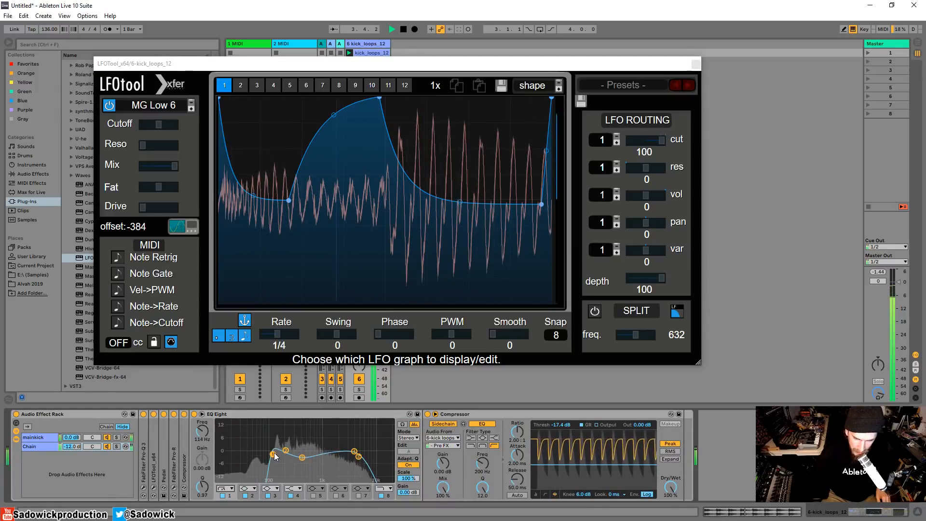
drag(274, 456, 281, 456)
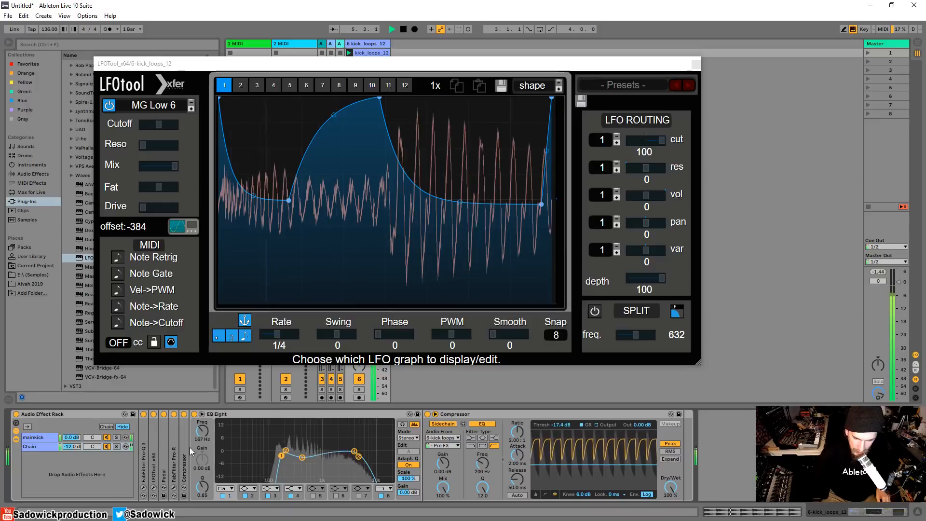
Turn off FabFilter Pro-R in the second chain and expand the device.
click(174, 414)
double_click(174, 426)
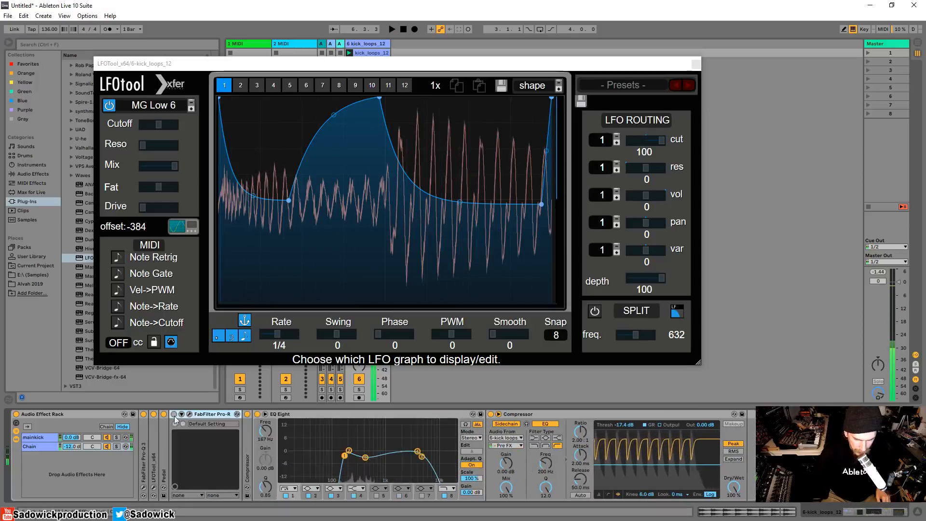
Open FabFilter Pro-R in the second chain, audition it with a lower mix of about 13%, and close its window.
click(189, 414)
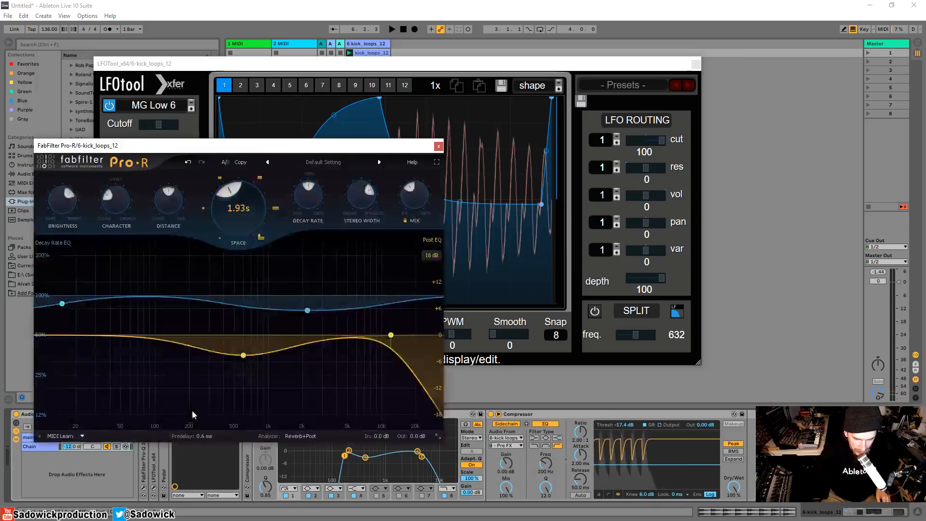
key(space)
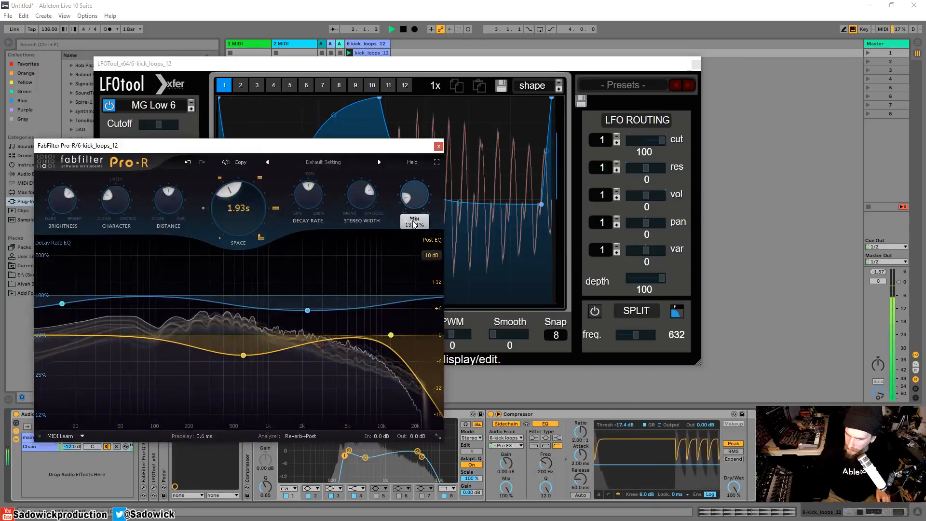
click(189, 414)
key(space)
Cut FabFilter Pro-R from the second chain and play the layers without it.
right_click(212, 415)
click(218, 416)
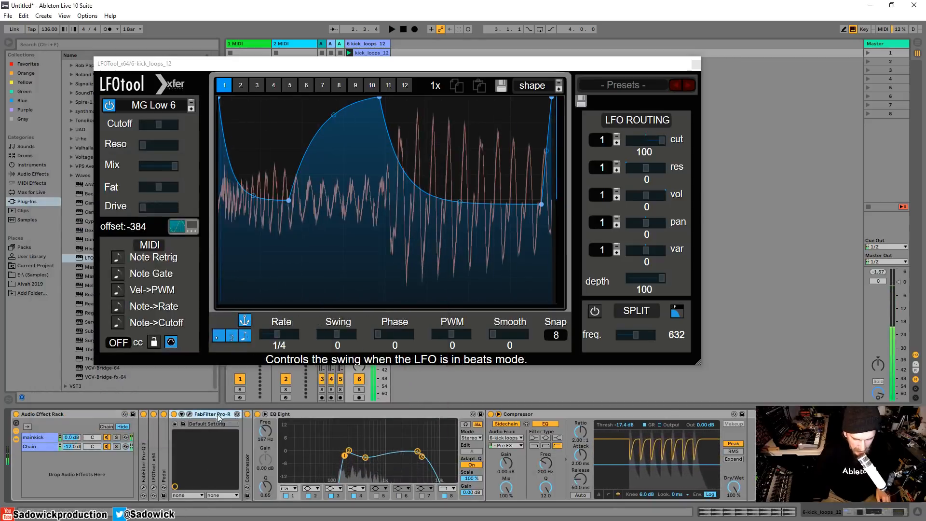
key(space)
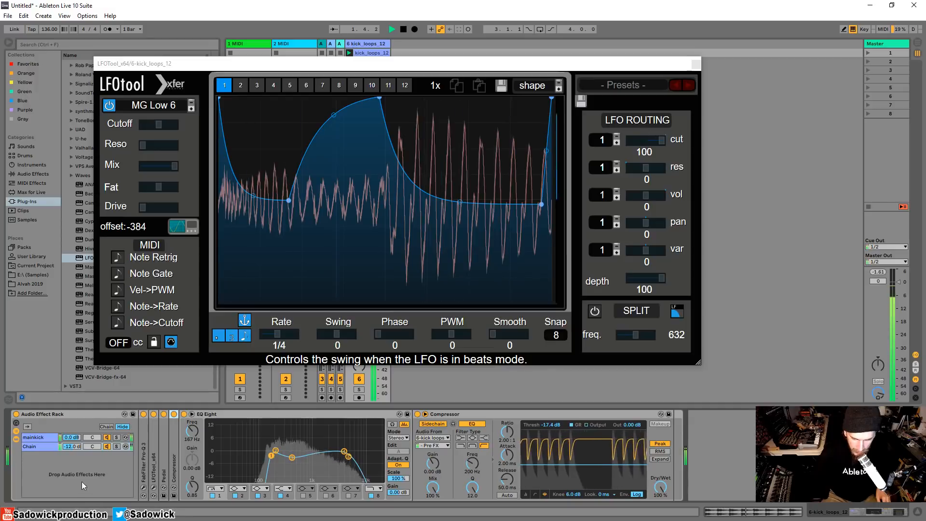
With the second chain soloed, boost EQ Eight band 4 by 3.84 dB and set the Compressor ratio to 3.32:1.
click(116, 446)
drag(271, 456, 342, 442)
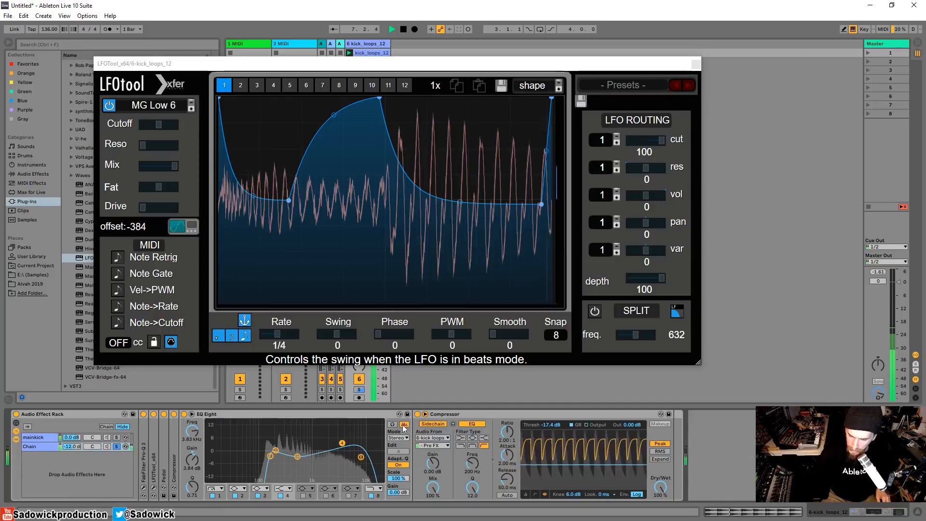
mouse_move(506, 431)
mouse_down()
mouse_move(506, 410)
mouse_move(507, 418)
mouse_up()
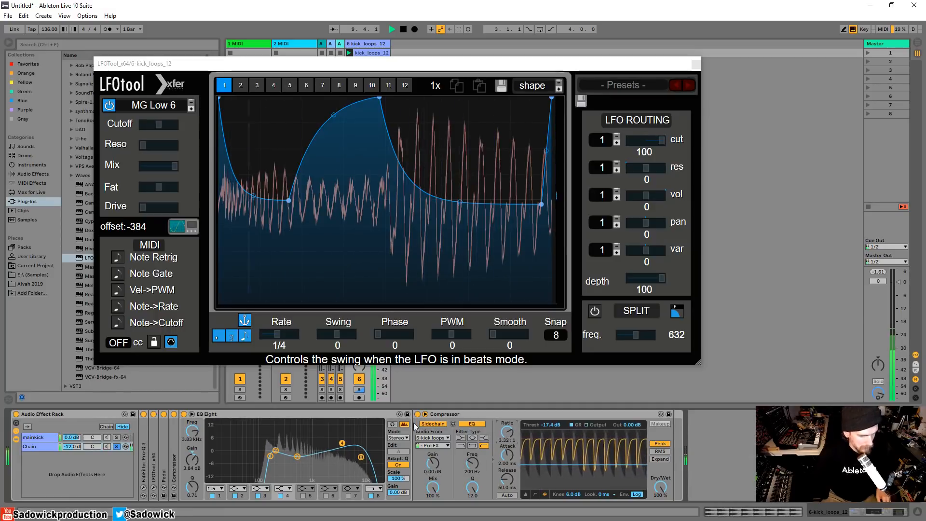
key(space)
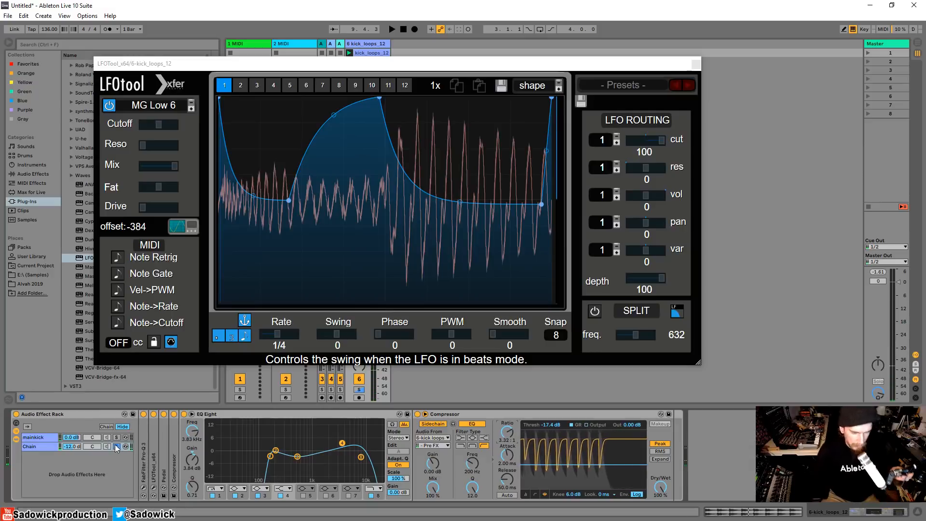
Play both layers together and compare the sound with the Audio Effect Rack switched off and on.
key(space)
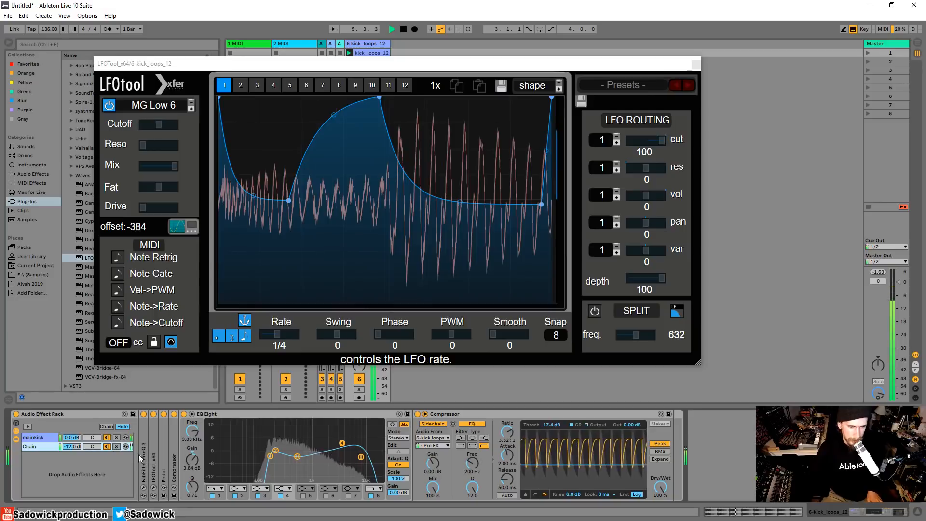
click(15, 413)
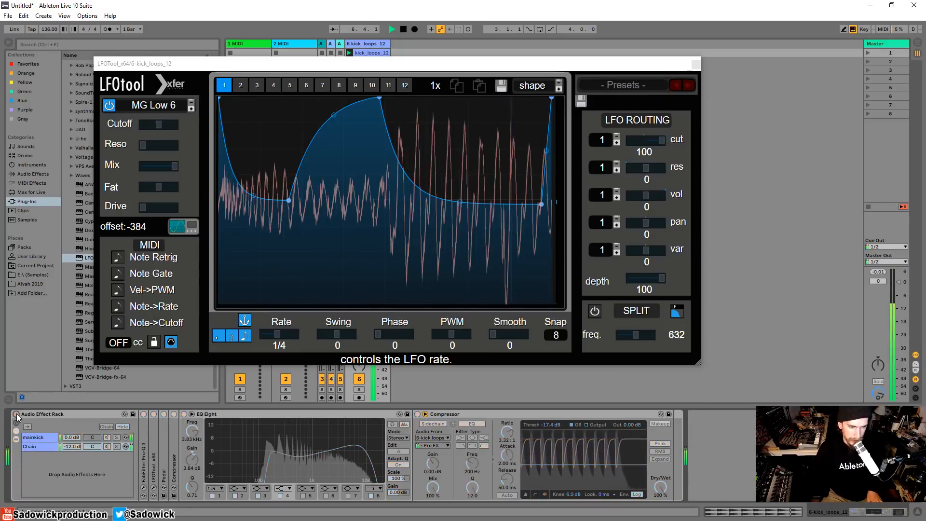
click(16, 414)
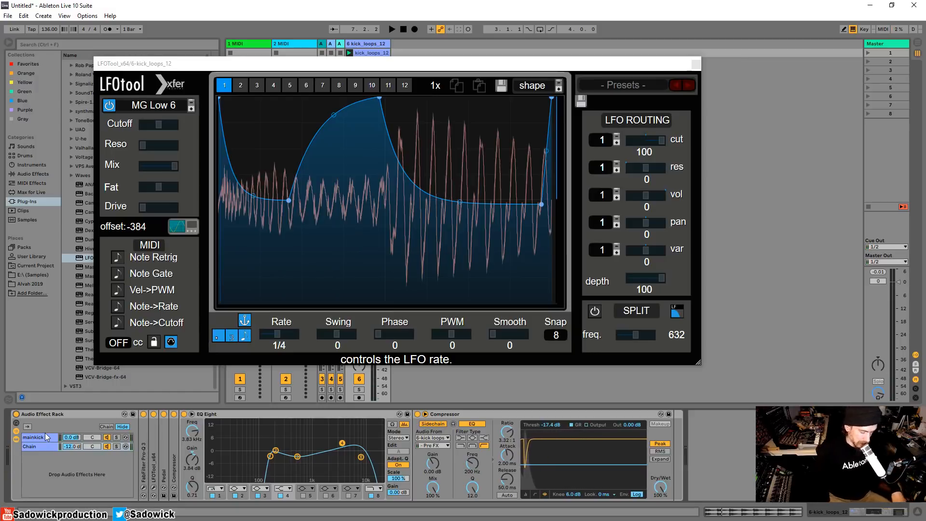
Compare the kick with the second chain muted and unmuted, and set that chain's volume to -15.6 dB.
key(space)
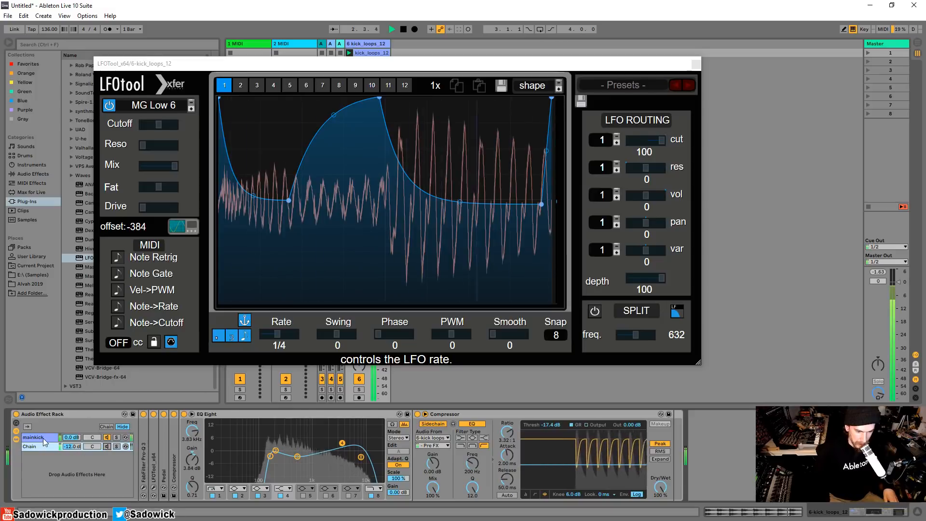
click(100, 447)
click(107, 447)
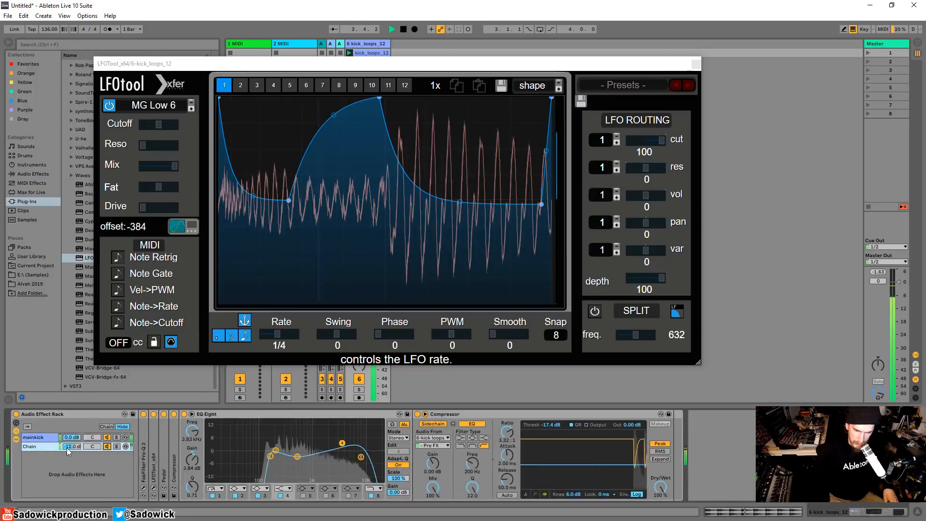
drag(67, 447, 67, 454)
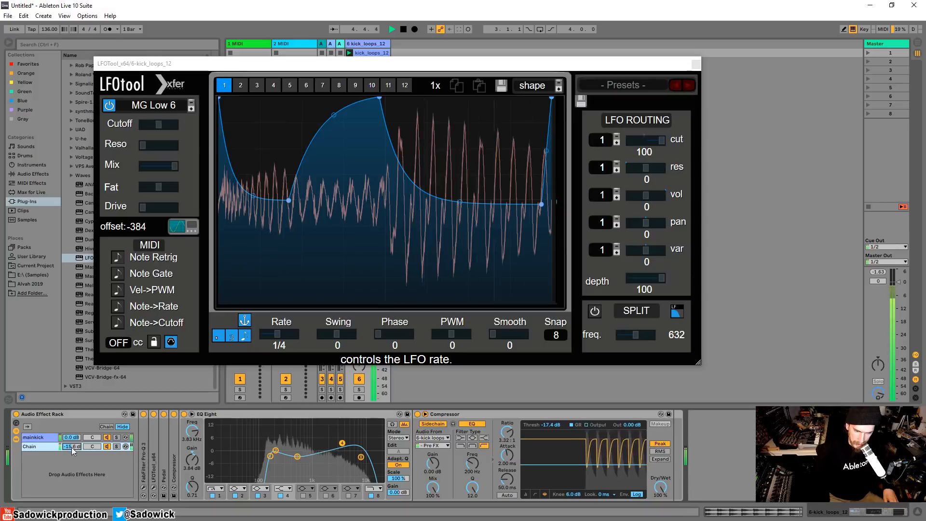
key(space)
Try pasting FabFilter Pro-R as a new chain in the rack, and undo the paste.
right_click(72, 464)
click(83, 468)
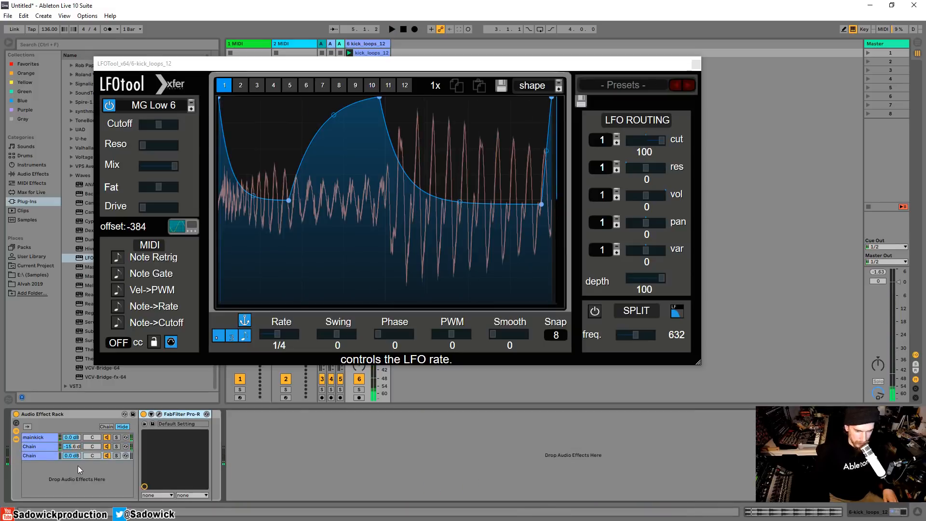
key(ctrl+z)
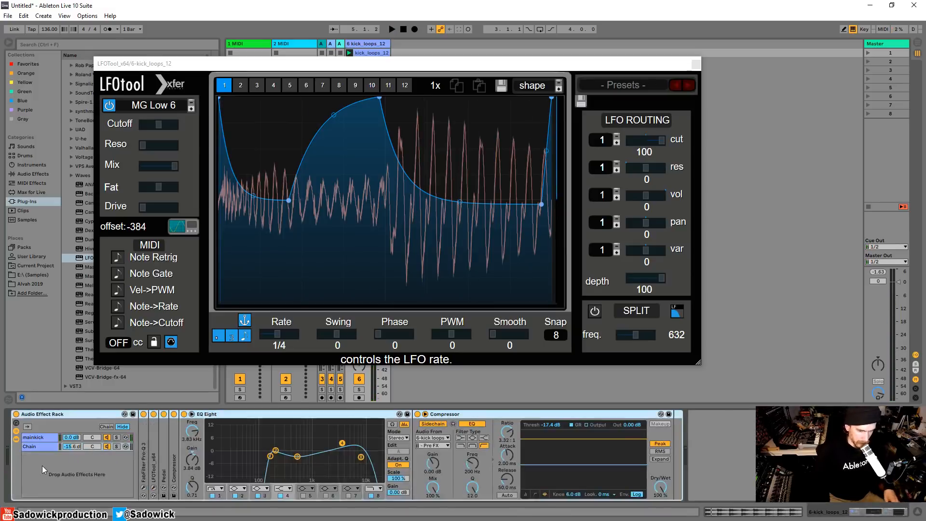
Create an empty third chain in the Audio Effect Rack below the two existing layers.
click(41, 438)
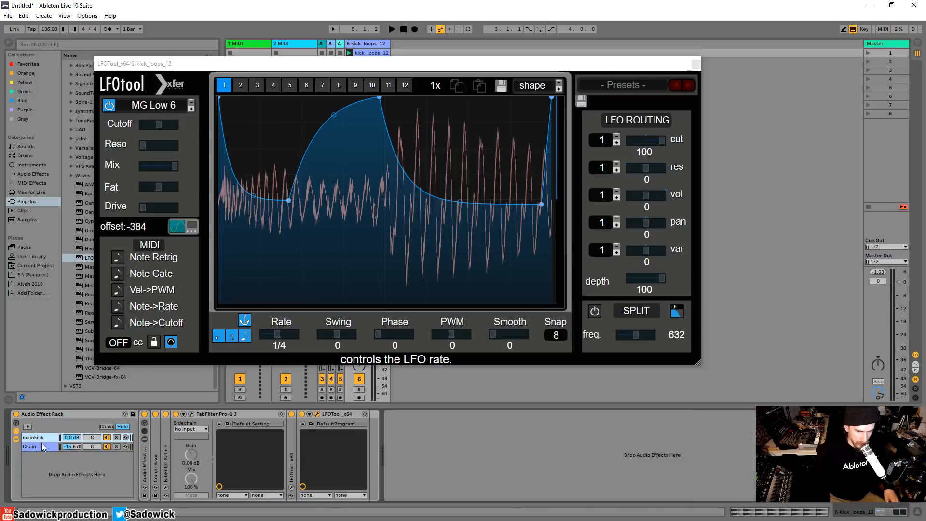
click(42, 445)
right_click(49, 466)
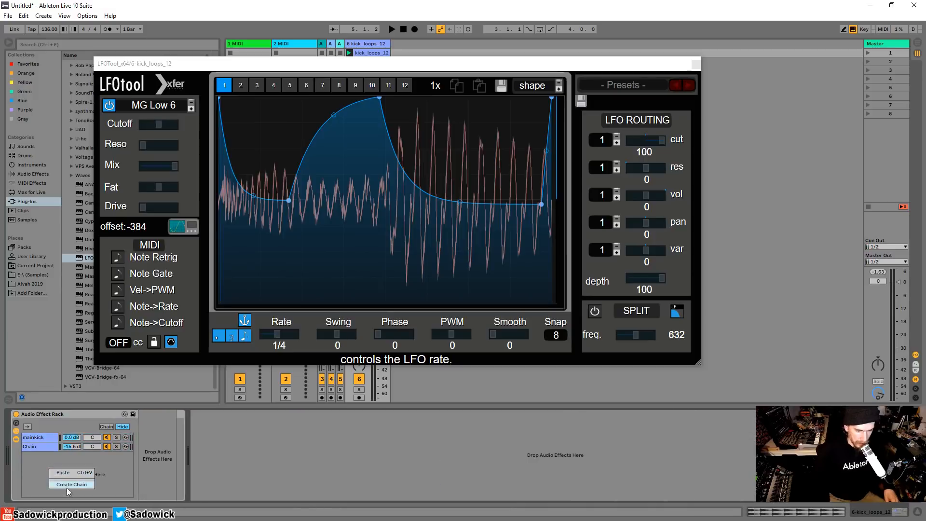
click(66, 484)
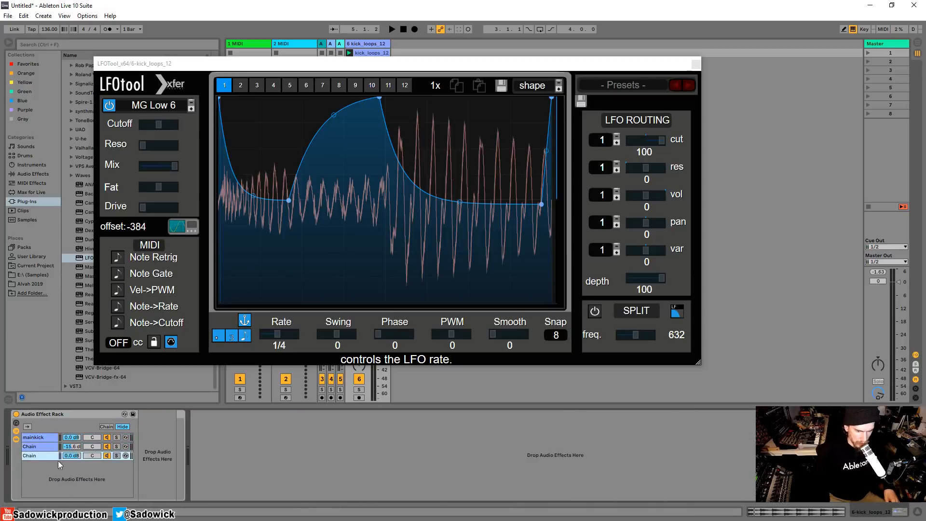
Close the LFOTool window and audition the third chain soloed with its volume set to -11.8 dB.
click(116, 456)
click(695, 64)
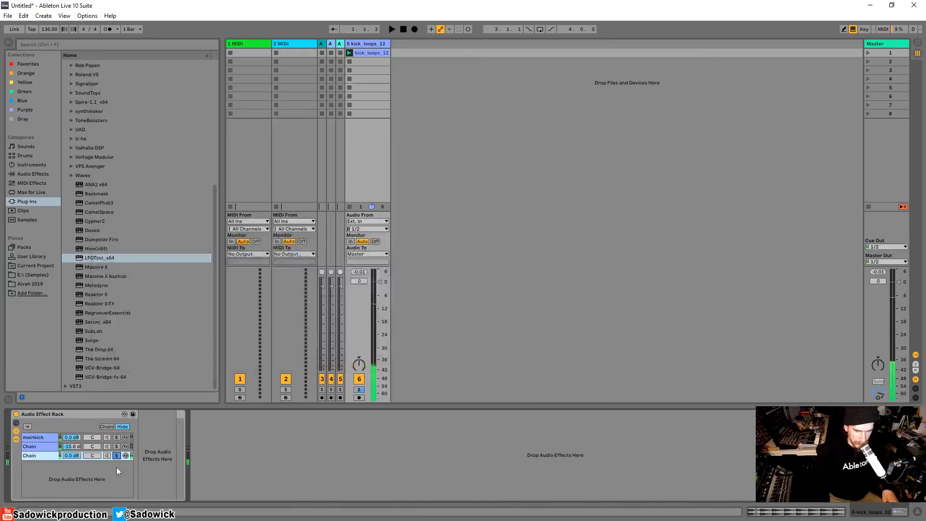
key(space)
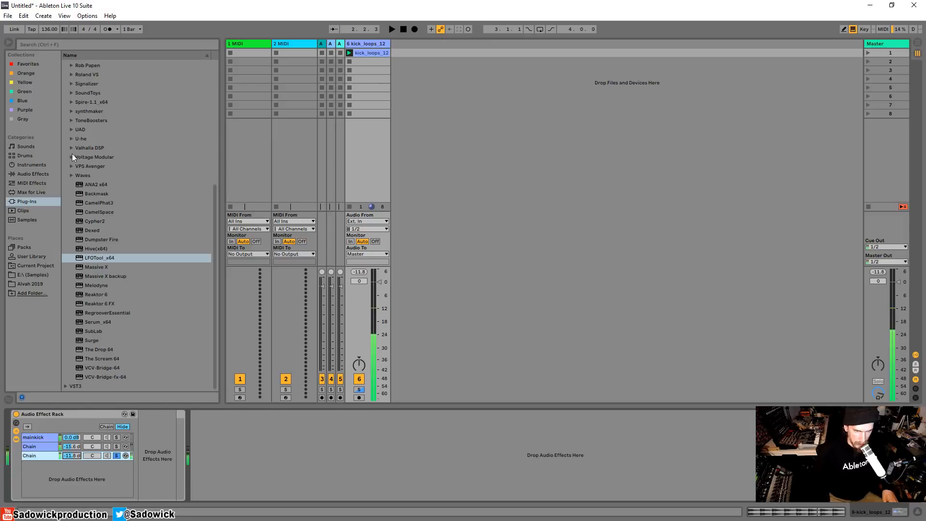
Try EQ Eight from the audio effects on the third chain and delete the device.
click(37, 172)
drag(90, 191, 176, 460)
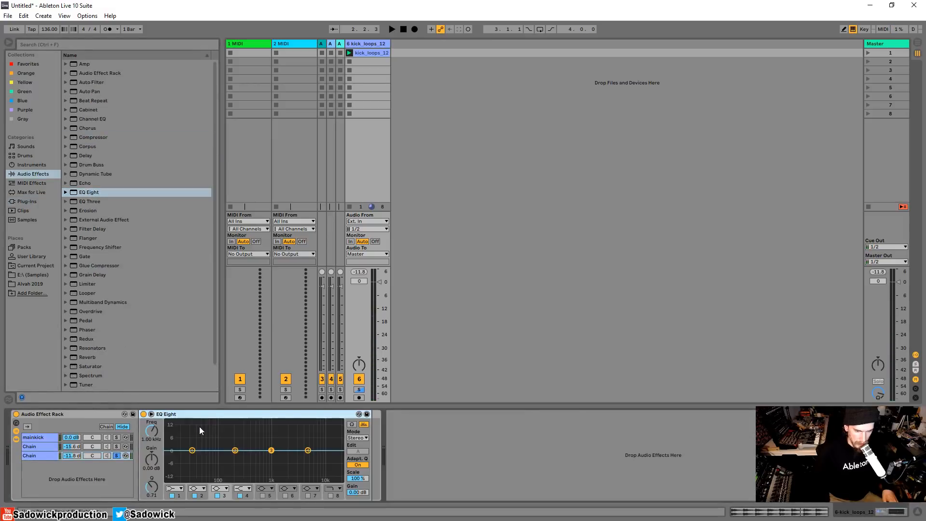
right_click(206, 414)
click(219, 290)
key(Delete)
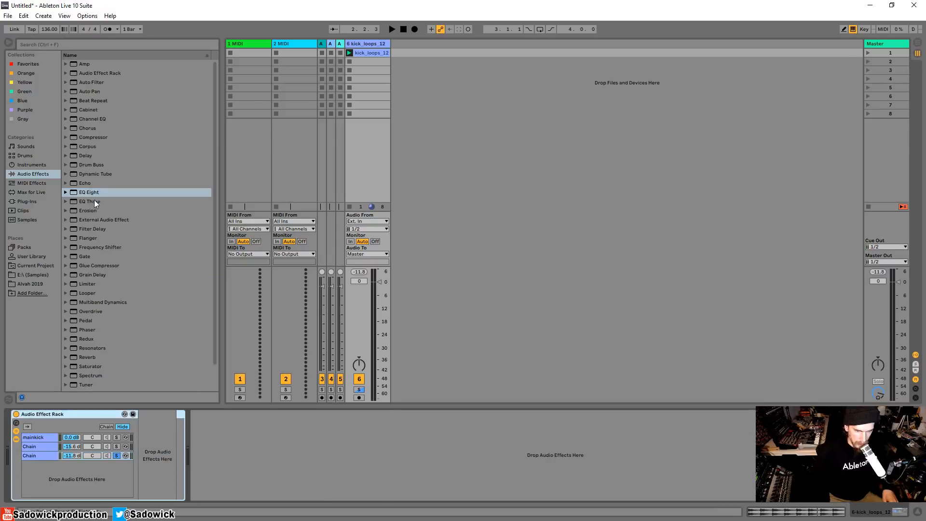
Try EQ Three on the third chain, switch its Flat Response option off and on, and remove the device.
drag(90, 201, 157, 421)
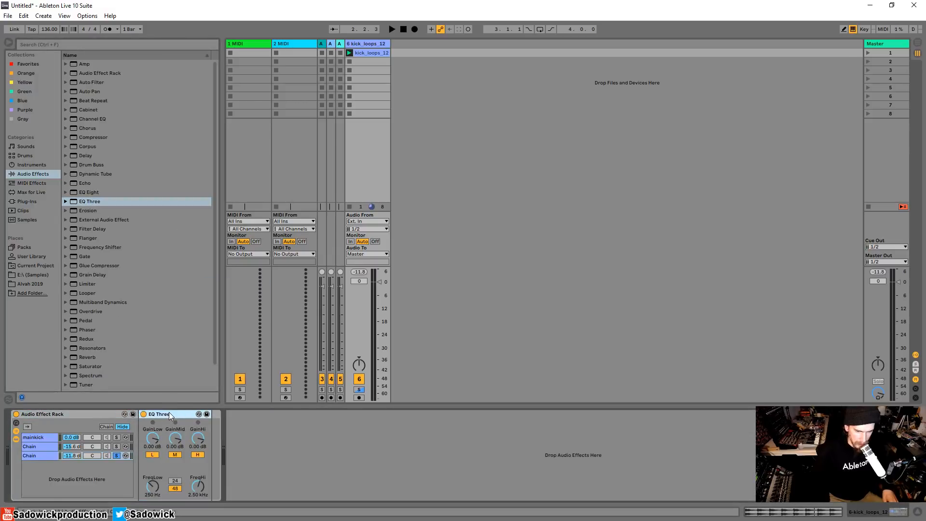
right_click(169, 413)
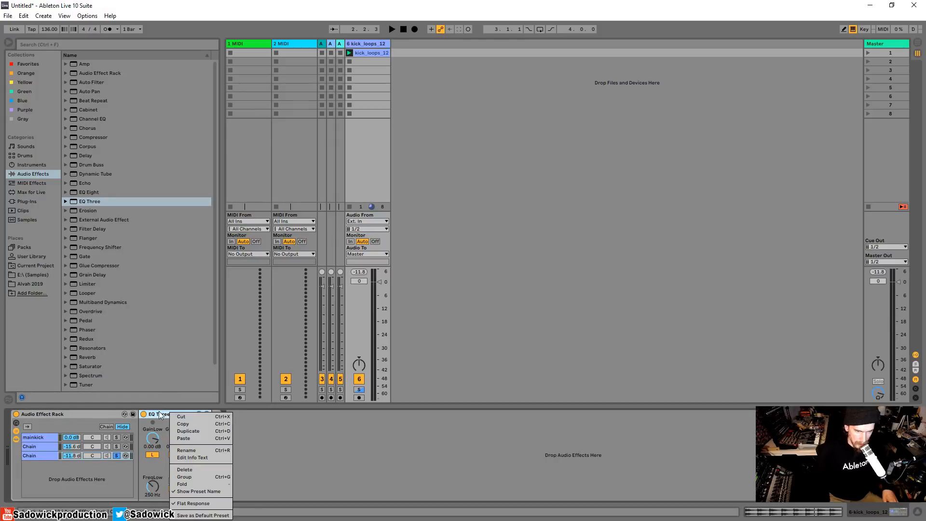
click(161, 415)
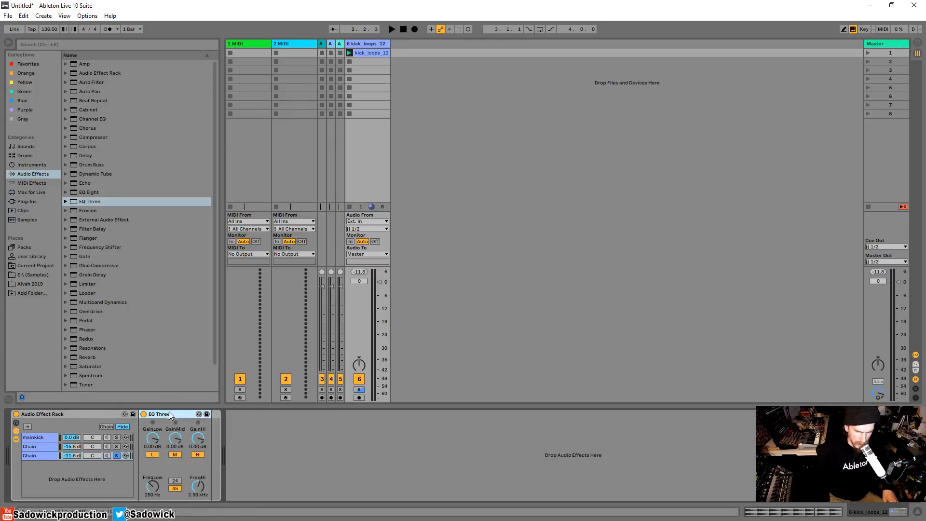
right_click(170, 413)
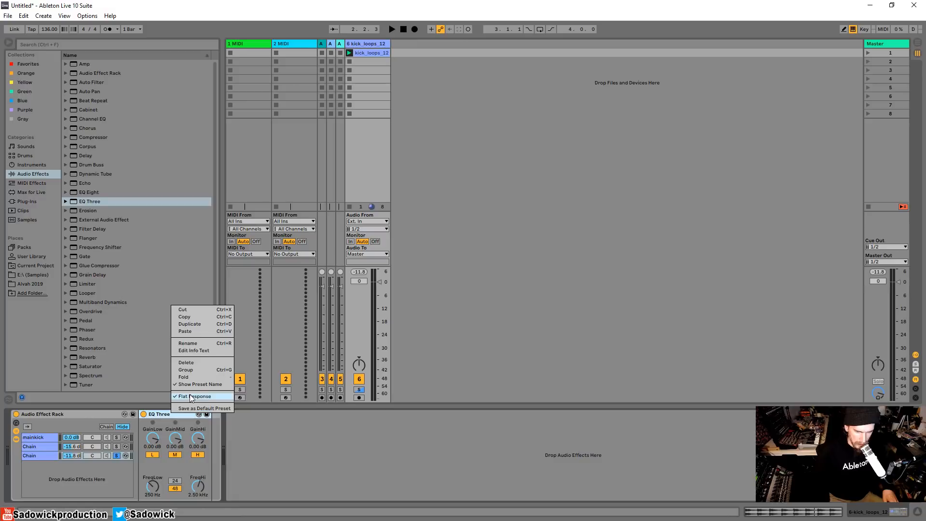
click(180, 407)
right_click(181, 410)
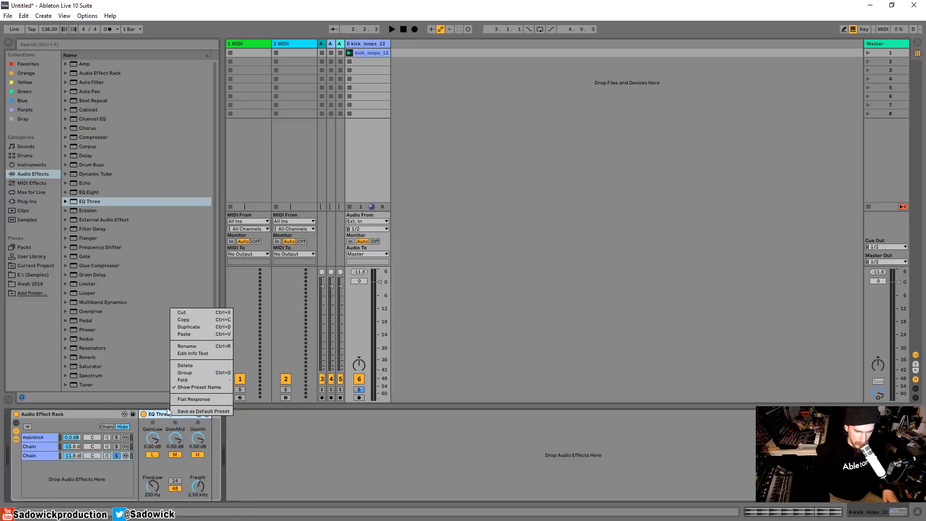
click(182, 398)
right_click(169, 413)
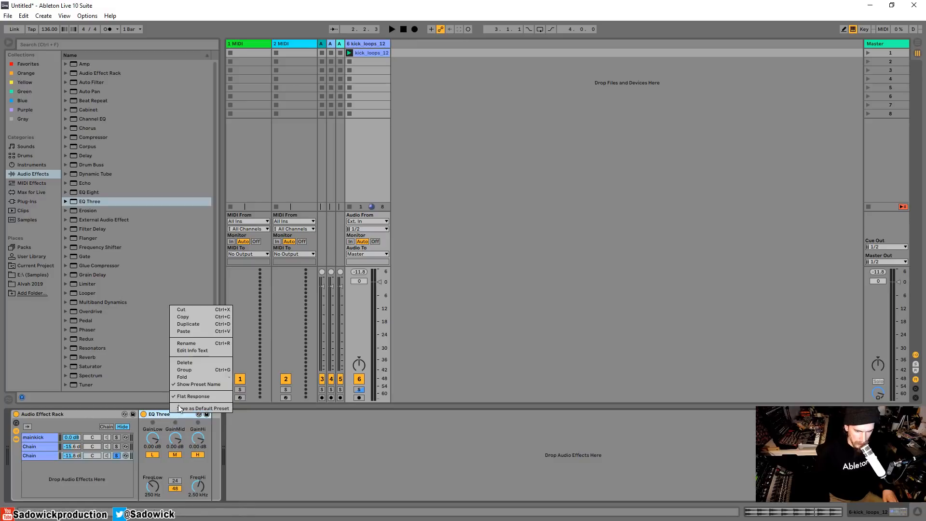
click(190, 310)
Add EQ Eight to the third chain and set band 1 to a steep low cut at 550 Hz with a Q of 2.20.
click(88, 192)
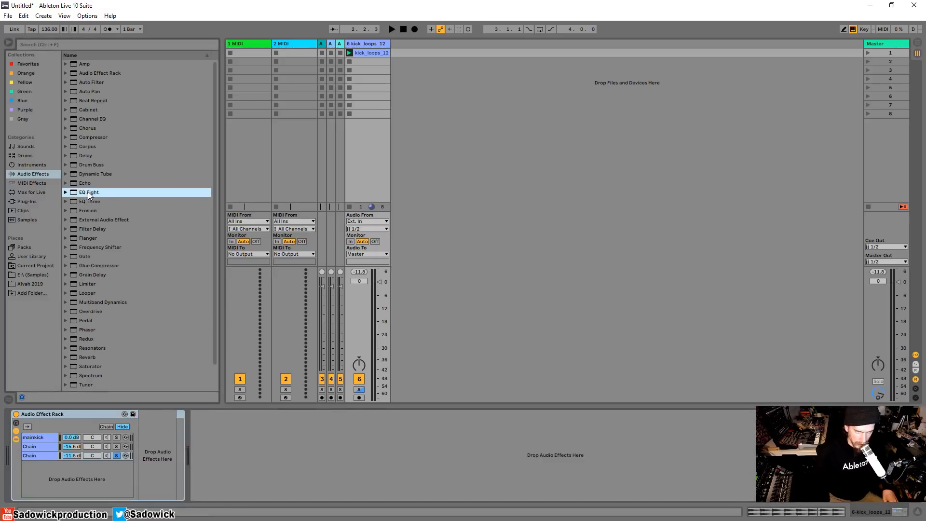
drag(146, 385, 159, 453)
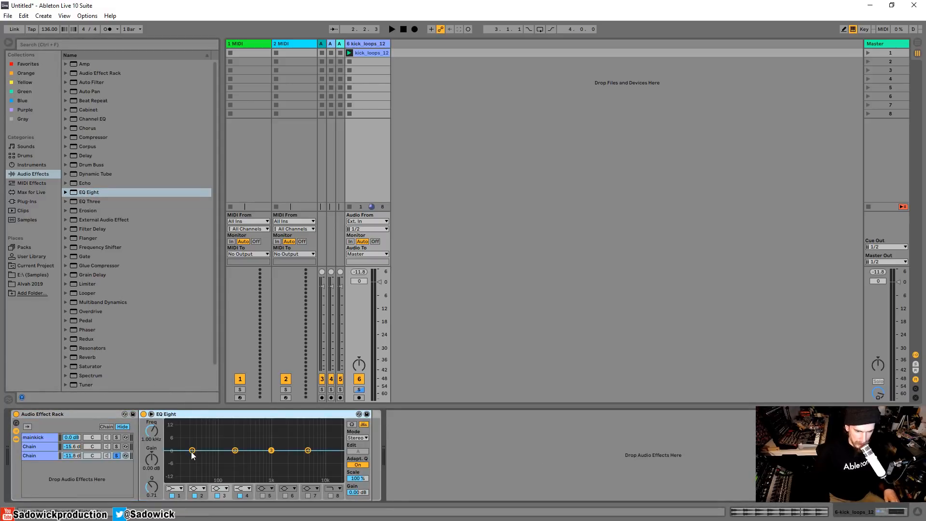
click(176, 489)
click(173, 435)
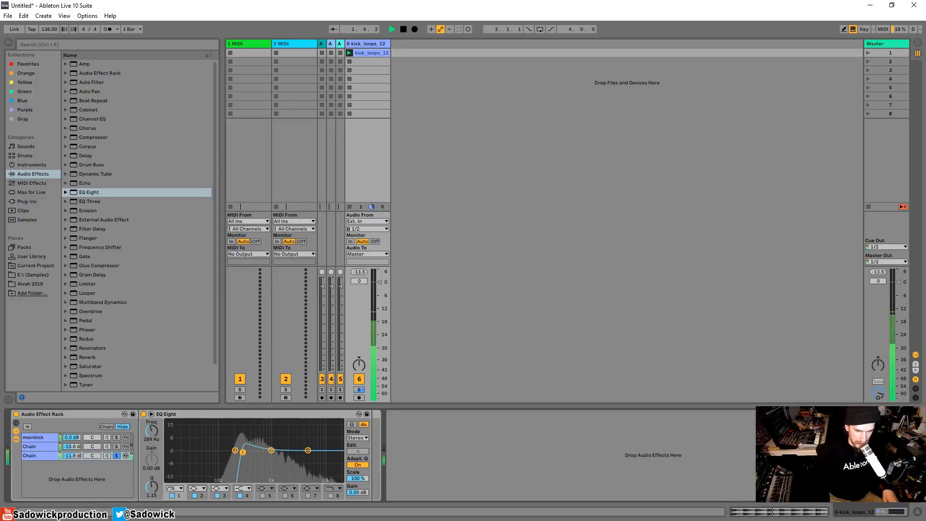
mouse_move(245, 458)
mouse_down()
mouse_move(260, 459)
mouse_move(257, 440)
mouse_move(258, 450)
mouse_up()
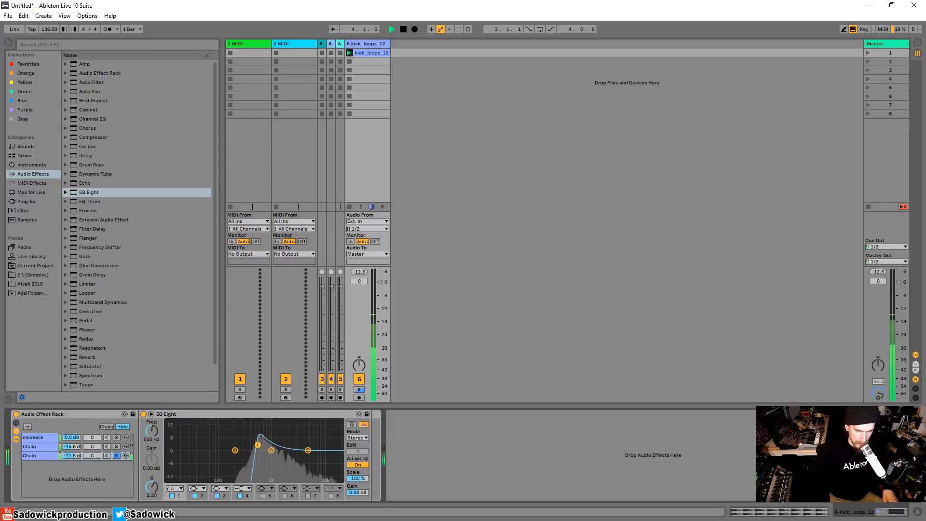
Unsolo the third chain, compare its level against the other layers, and set its volume back to -11.8 dB.
click(116, 455)
click(70, 456)
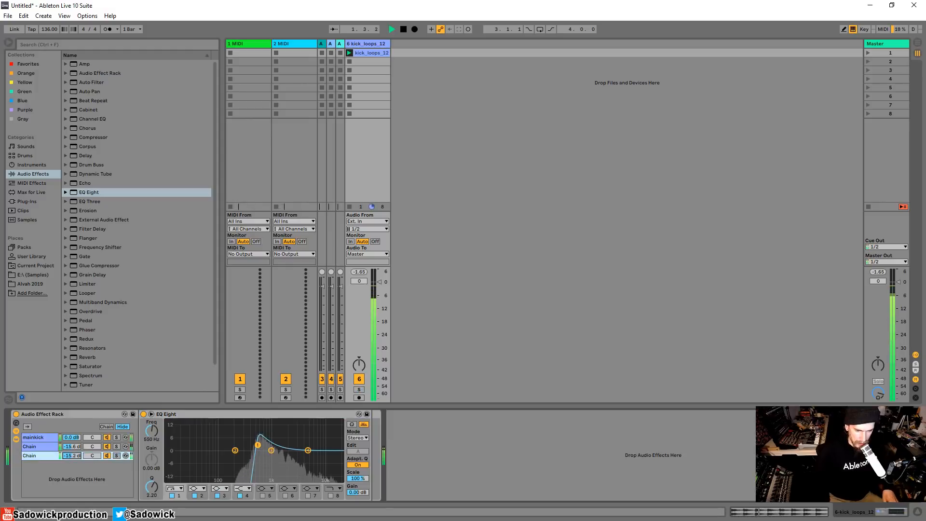
click(108, 456)
drag(72, 455, 72, 457)
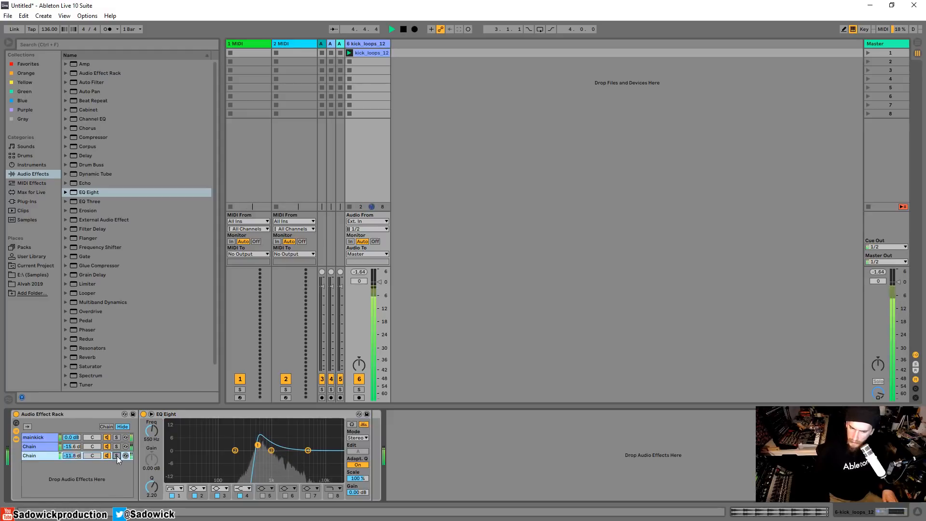
Boost EQ Eight band 4 on the third chain to 4.09 dB at 3.23 kHz and compare the layers with chains switched off.
drag(308, 450, 295, 435)
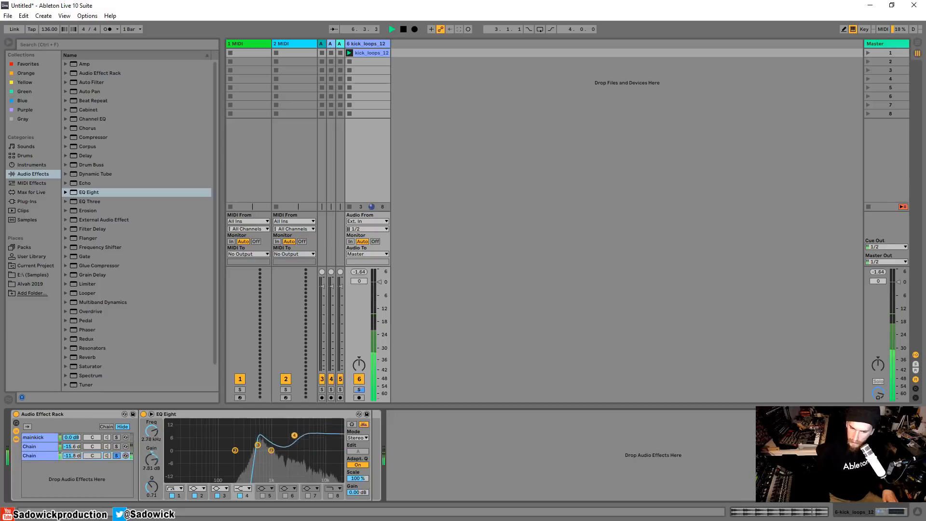
click(118, 455)
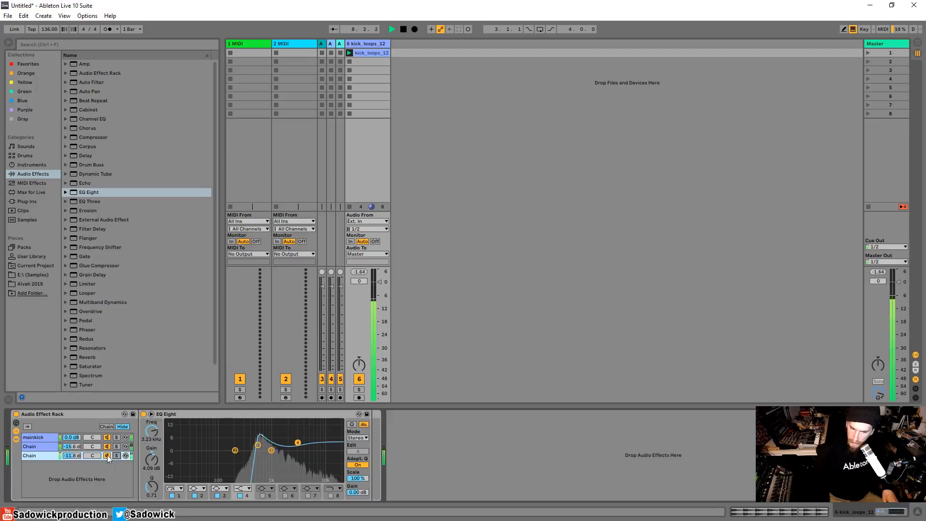
click(106, 447)
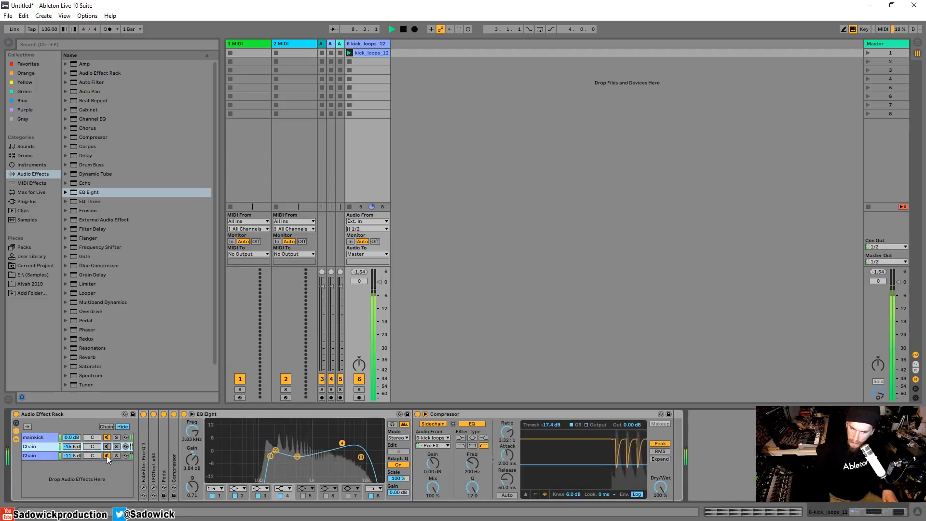
click(106, 455)
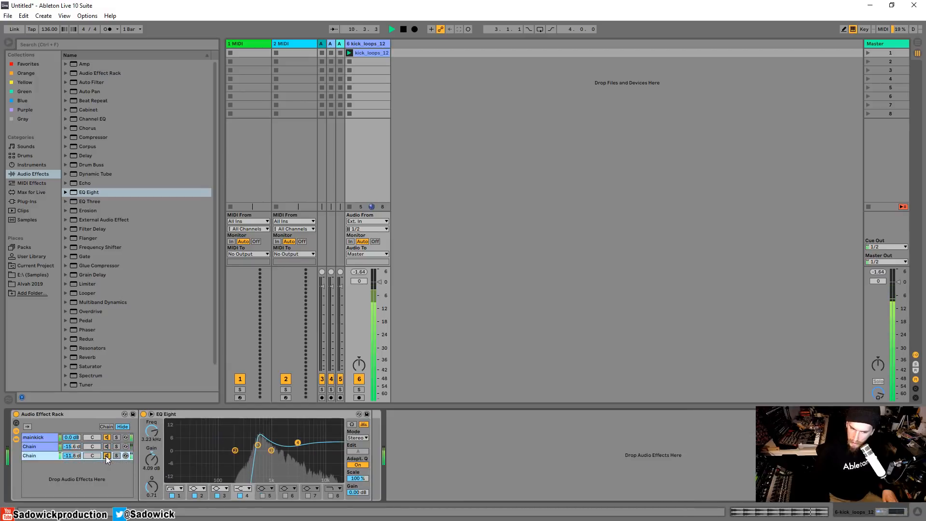
Rename the third chain to top and move it above mainkick in the chain list.
right_click(37, 456)
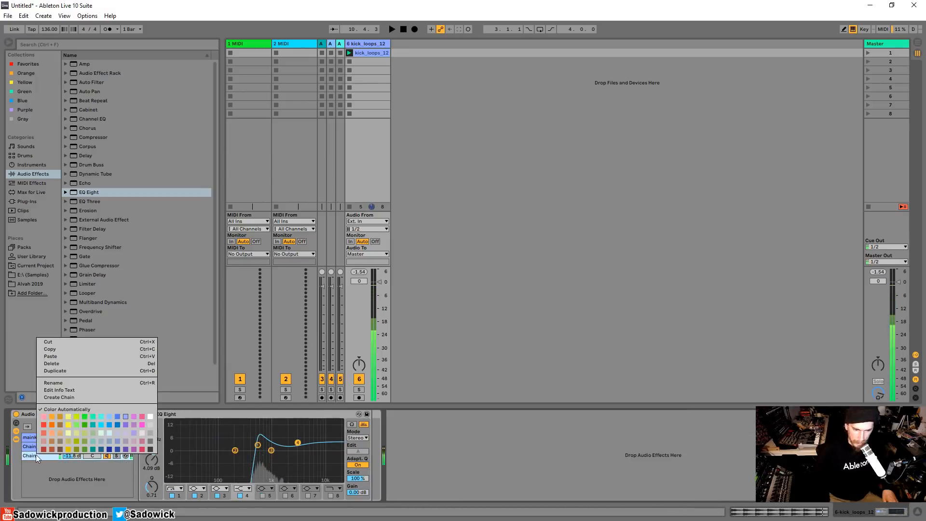
click(60, 384)
text(top)
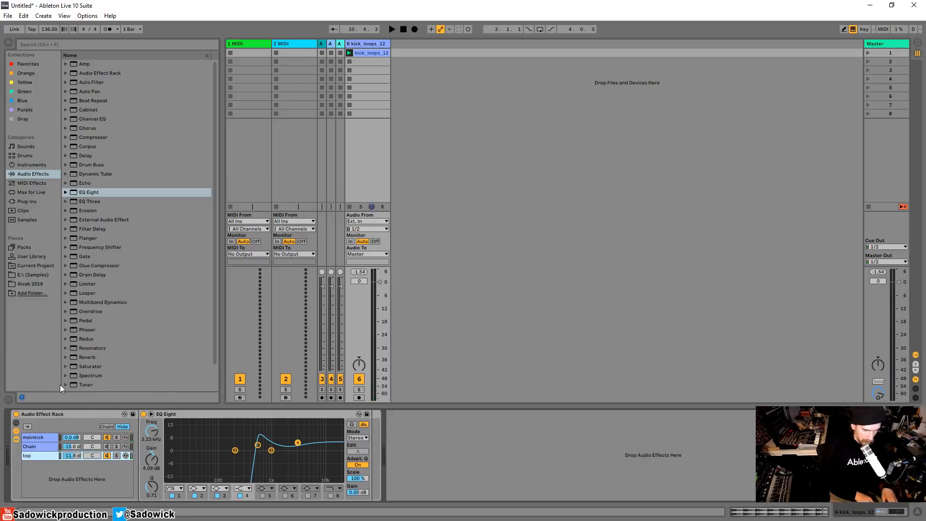
drag(31, 456, 33, 434)
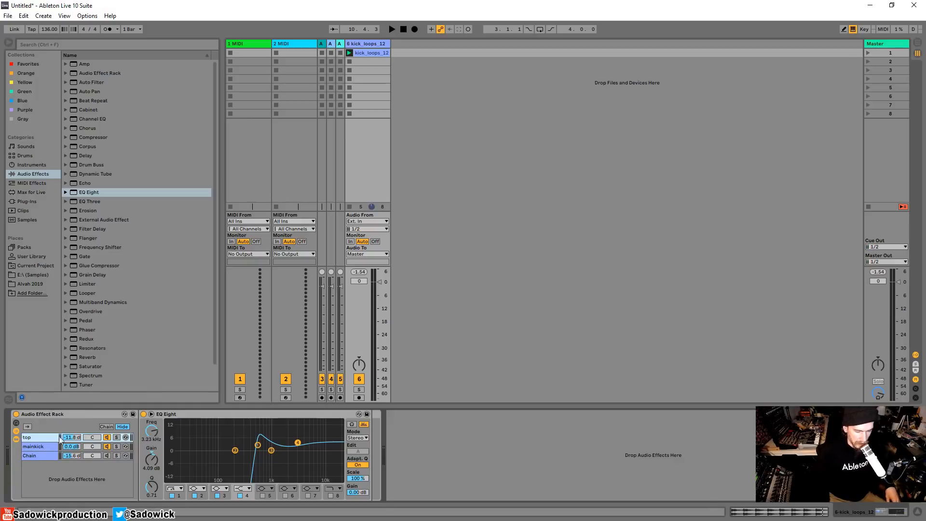
Audition the unnamed chain solo and set band 1 of its EQ Eight to about 158 Hz.
click(127, 456)
click(116, 455)
key(space)
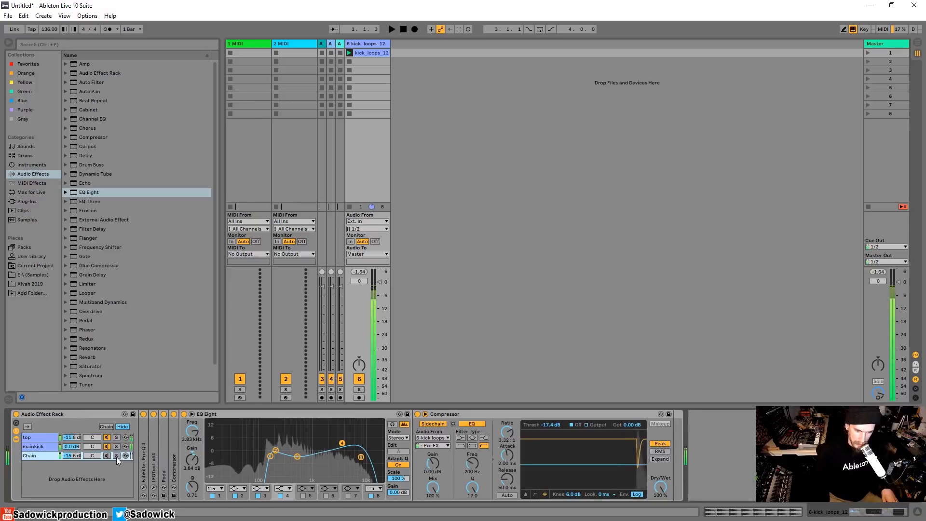
mouse_move(270, 456)
mouse_down()
mouse_move(309, 438)
mouse_move(258, 452)
mouse_move(270, 454)
mouse_up()
key(space)
click(119, 455)
click(116, 455)
key(space)
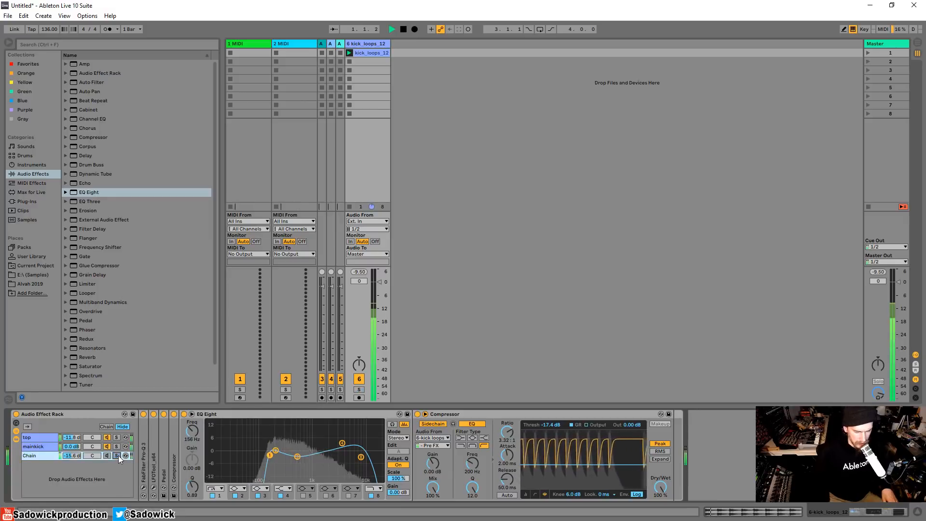
Compare the mix with the unnamed chain and mainkick switched off and on, and lower the unnamed chain's volume to -17.0 dB.
click(107, 456)
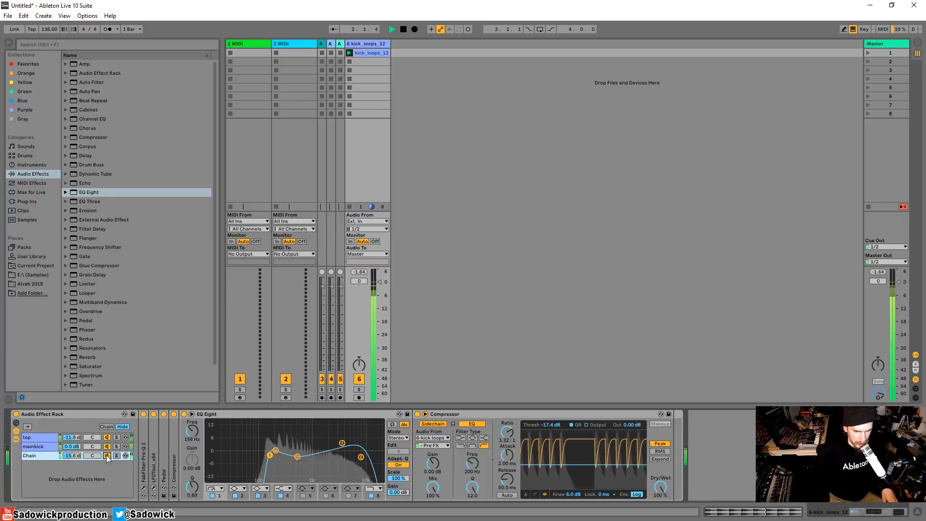
click(107, 446)
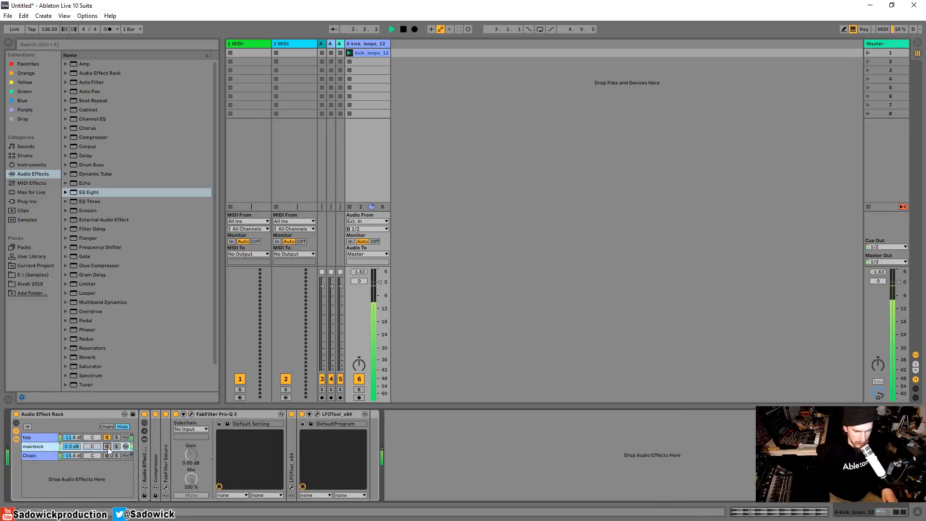
click(107, 447)
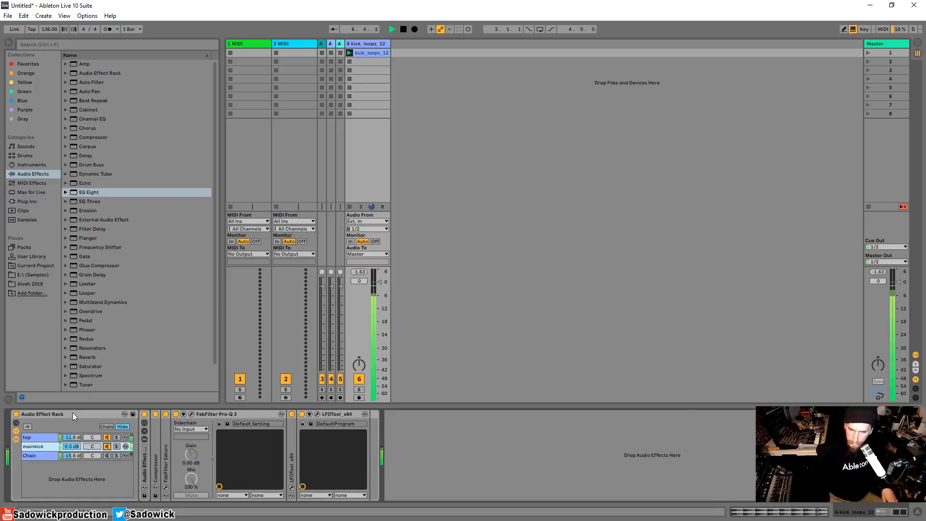
key(space)
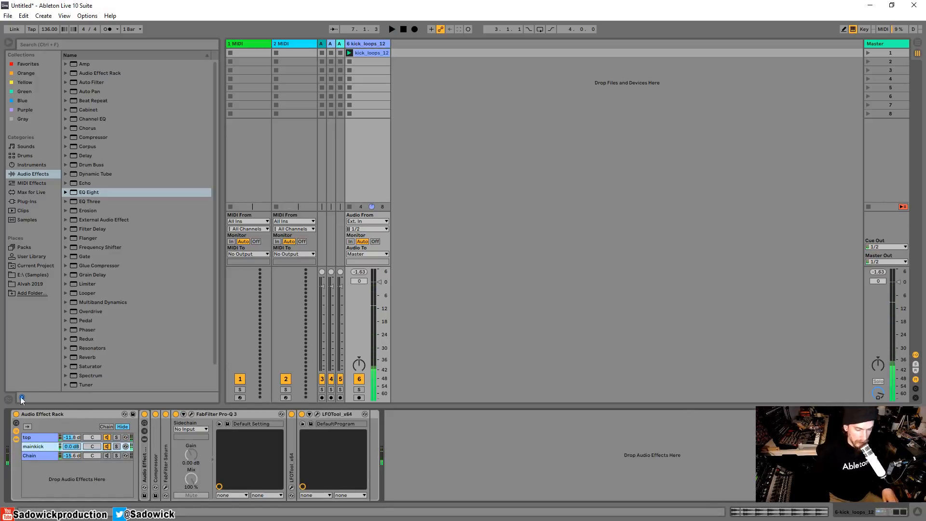
click(97, 437)
key(space)
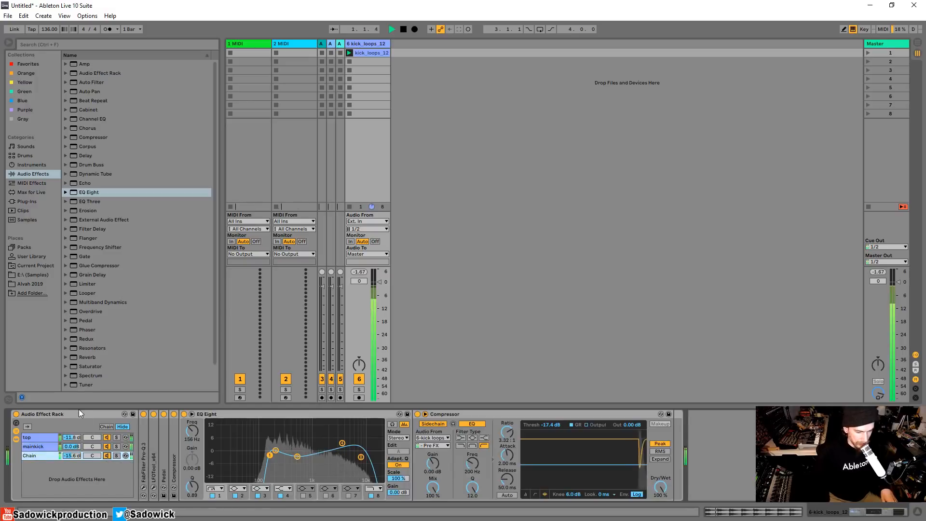
drag(72, 455, 71, 463)
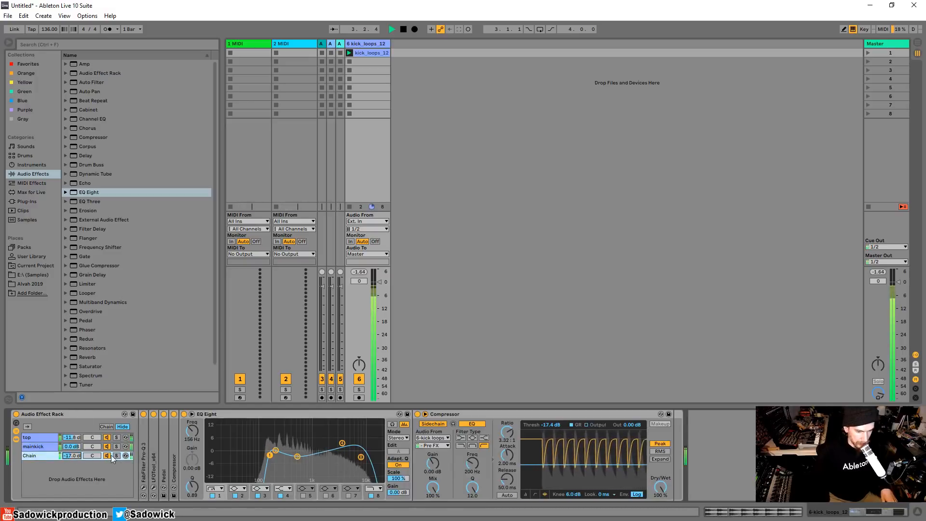
Solo the unnamed chain, unfold its Compressor and Pedal devices, and raise the Pedal's gain to 66%.
click(116, 455)
double_click(175, 448)
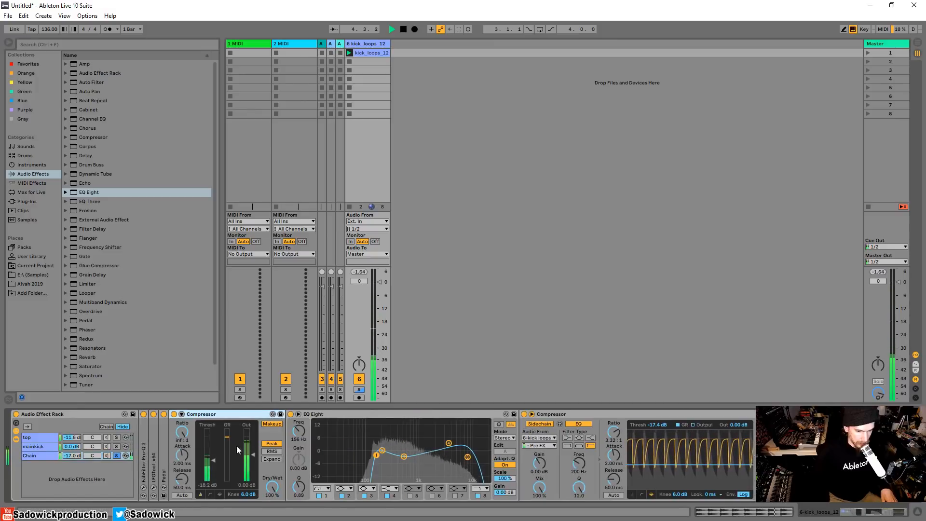
double_click(164, 450)
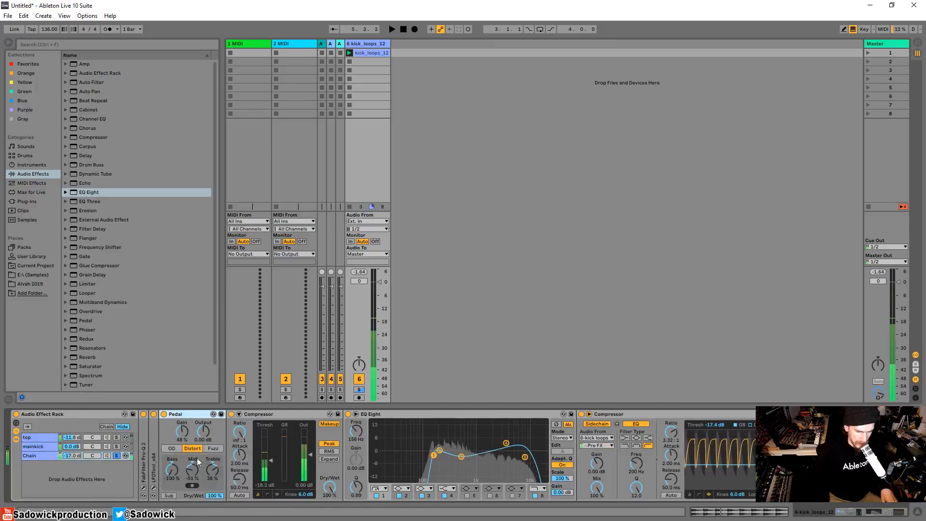
drag(198, 462, 198, 448)
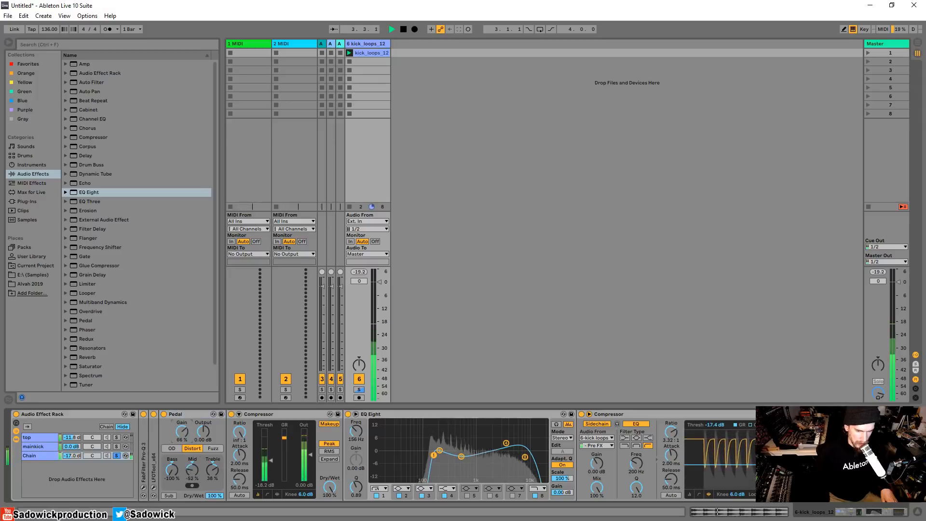
Switch the Pedal to Fuzz, set Mid to 65% and Treble to 27%, and check the layer in the full mix.
click(172, 448)
click(214, 448)
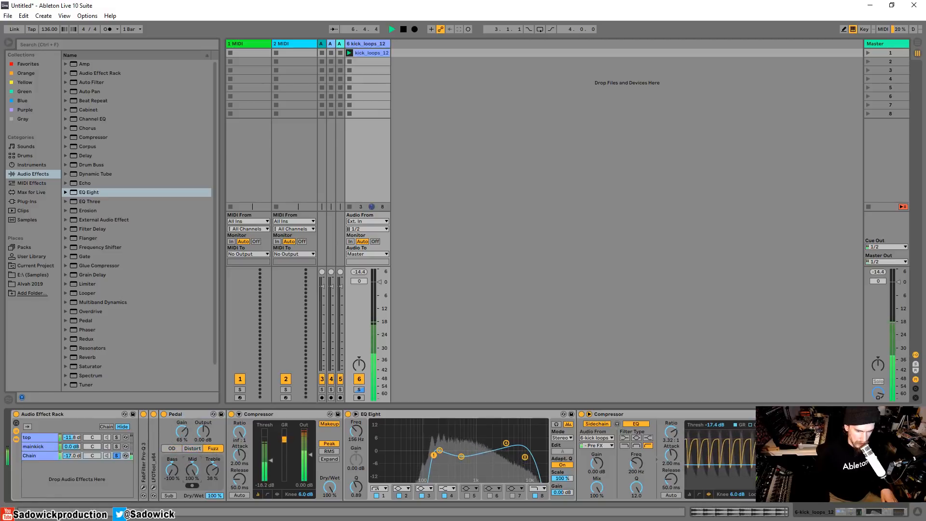
drag(192, 469, 192, 472)
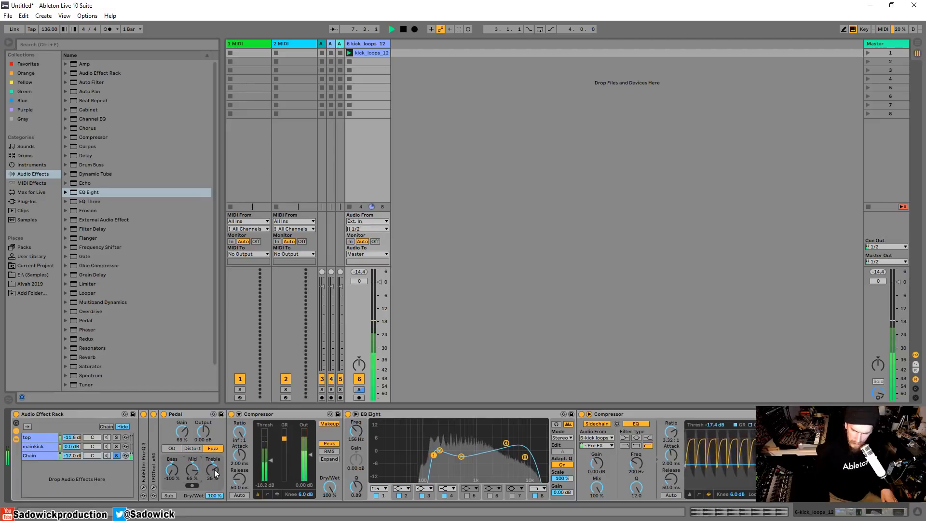
click(117, 456)
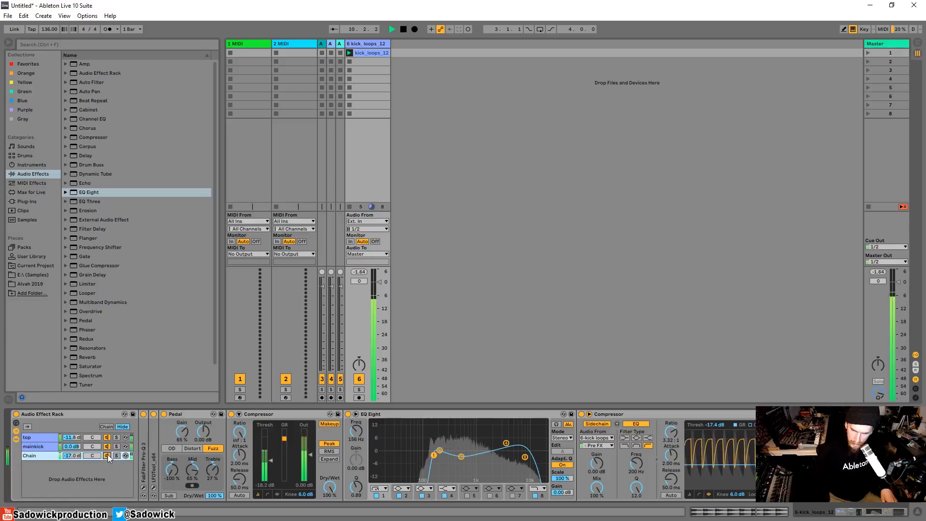
click(117, 455)
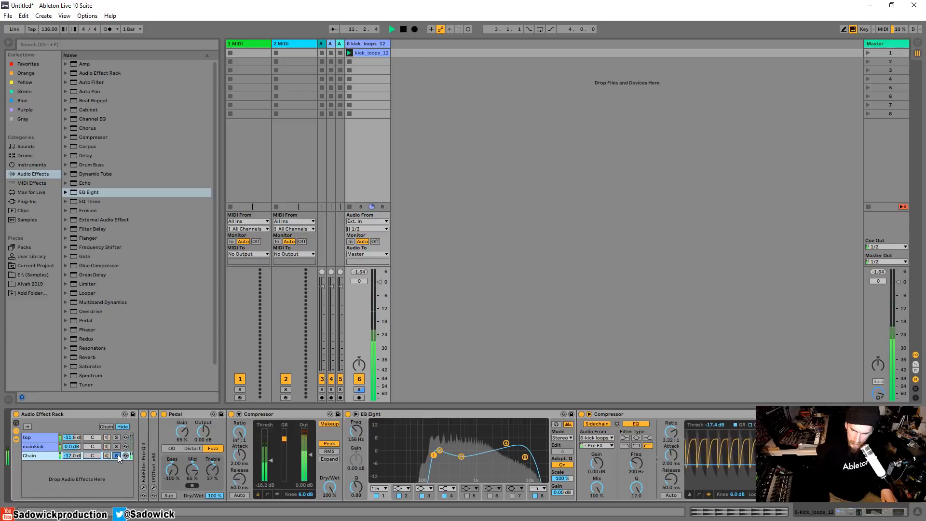
key(space)
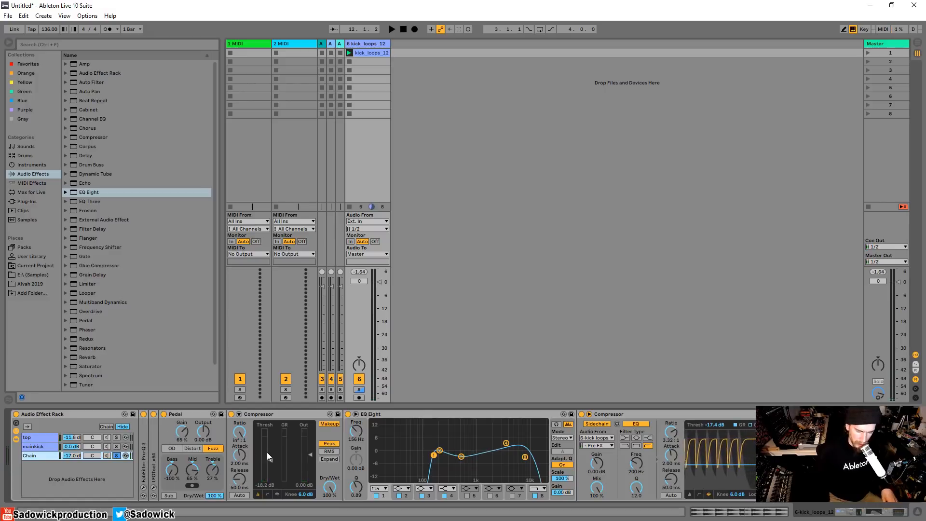
Compare the Pedal's OD and Distort modes during playback, return to Fuzz, and set Treble to -27%.
key(space)
click(178, 451)
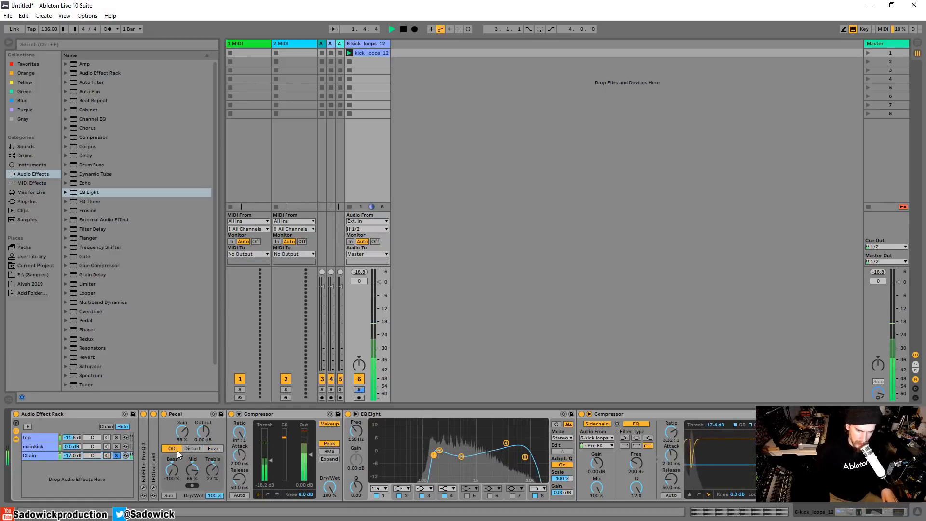
click(192, 448)
click(215, 449)
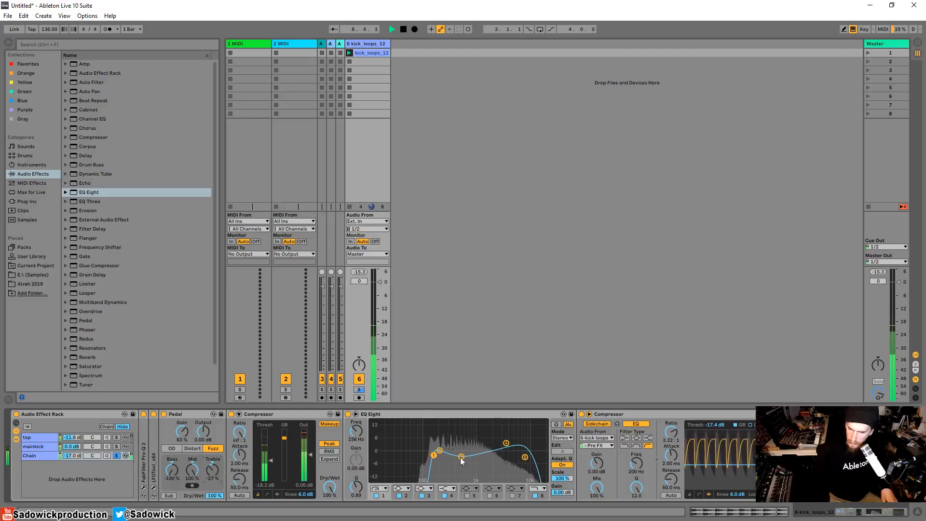
Raise the unnamed chain's EQ Eight mid band around 1 kHz and set band 1 to 182 Hz.
mouse_move(462, 457)
mouse_down()
mouse_move(482, 442)
mouse_move(454, 456)
mouse_up()
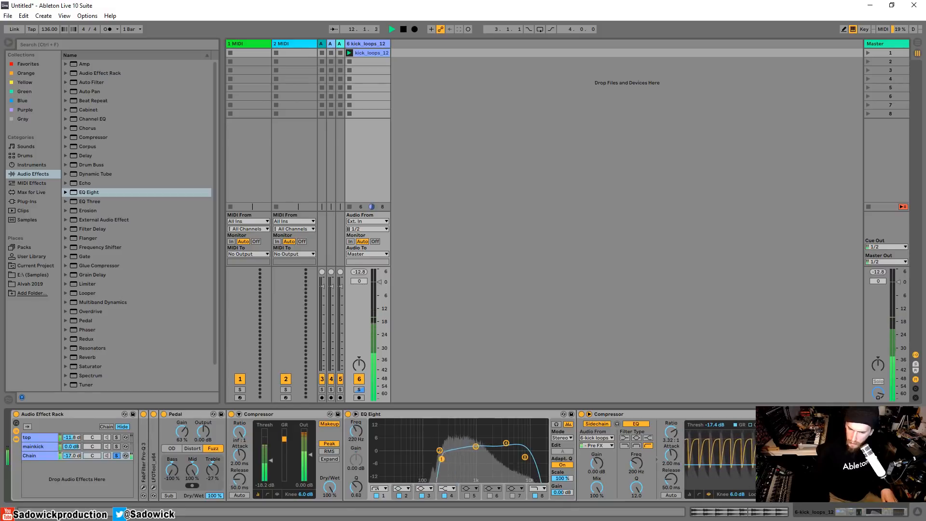
key(space)
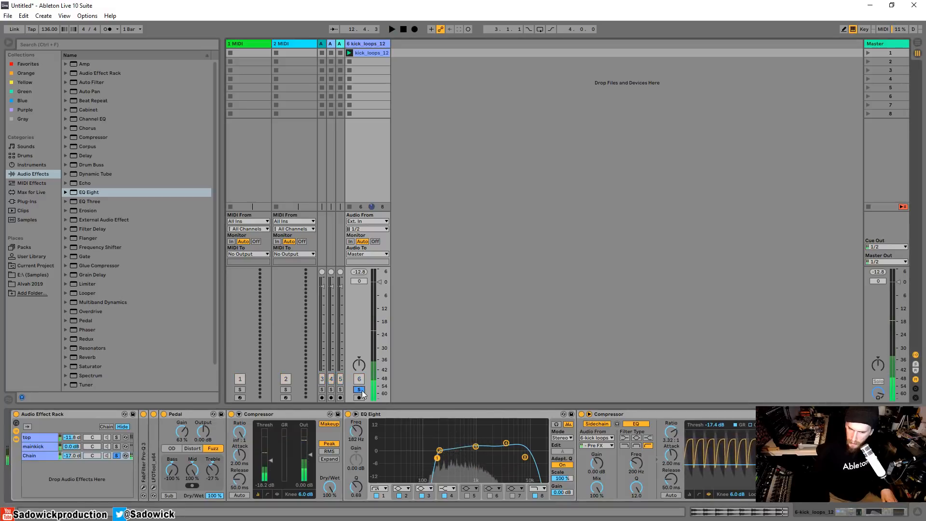
key(space)
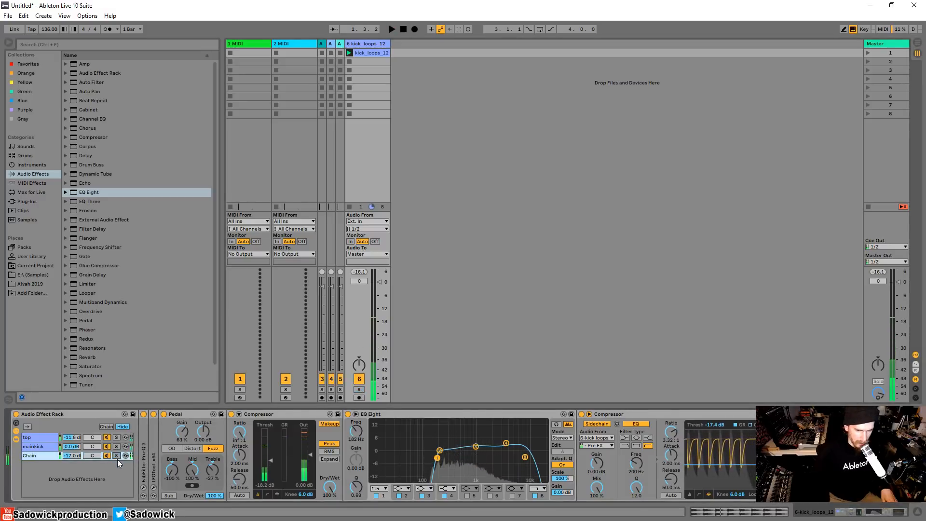
Set the unnamed chain's volume to -22.6 dB in the full mix, stop playback, and collapse the Audio Effect Rack.
click(118, 455)
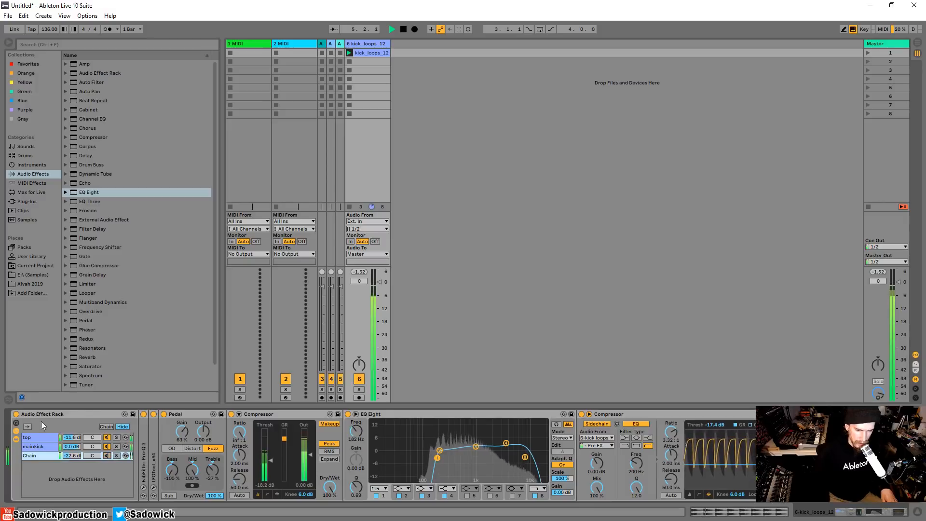
key(space)
click(68, 413)
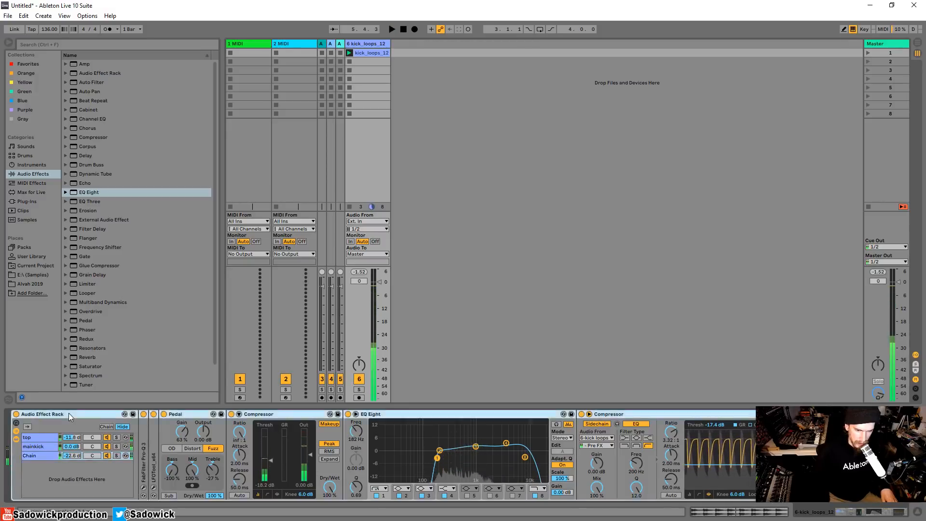
double_click(69, 414)
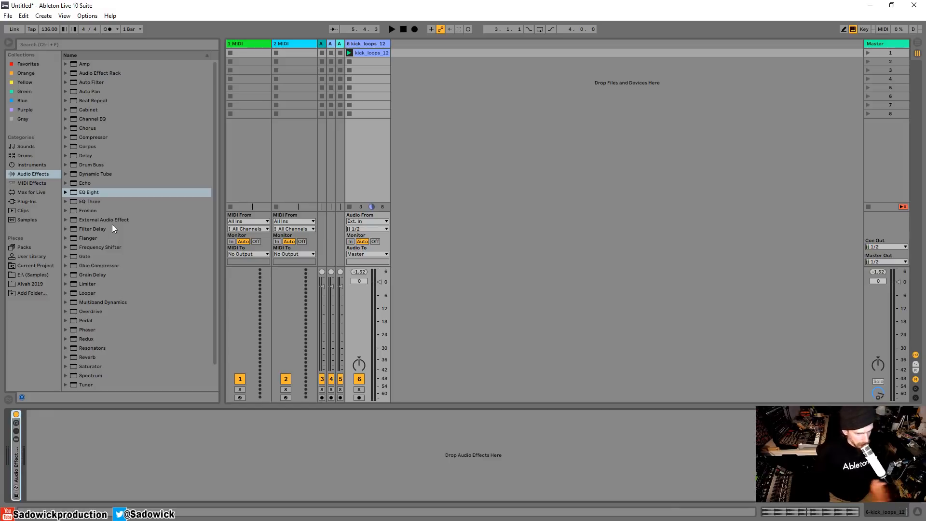
Add the FabFilter Pro-MB plug-in after the Audio Effect Rack on the kick track.
click(28, 201)
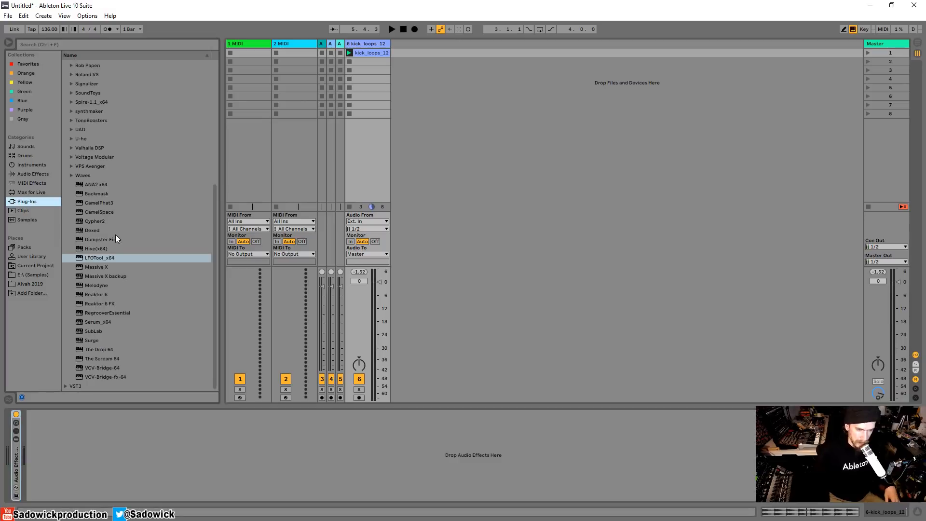
scroll(80, 187, up, 6)
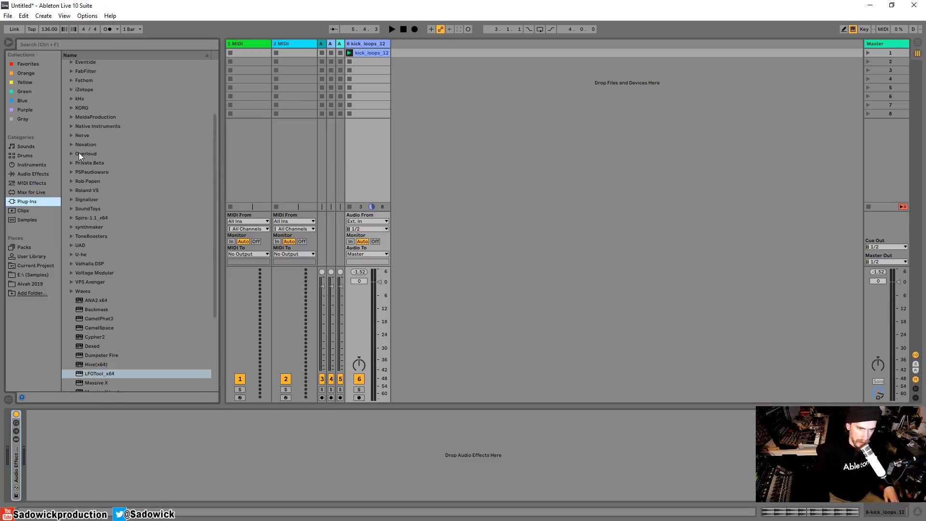
click(72, 129)
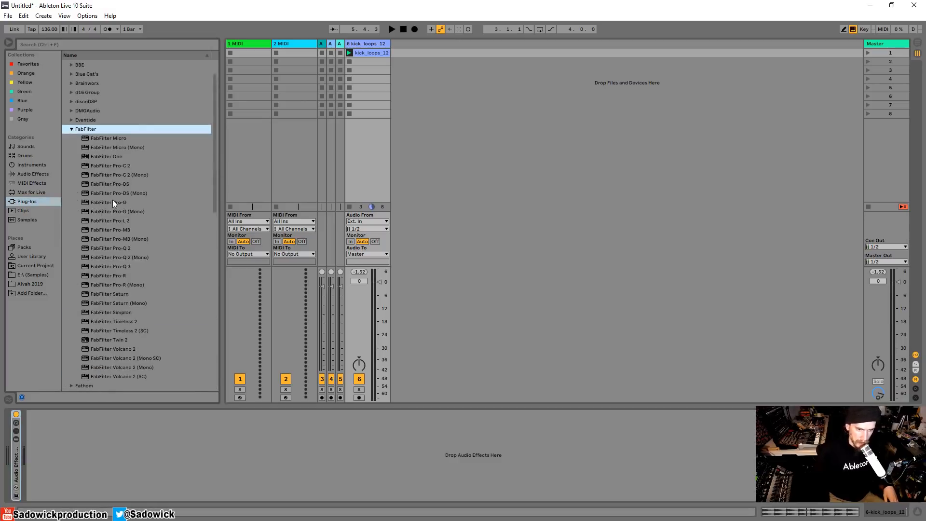
double_click(116, 228)
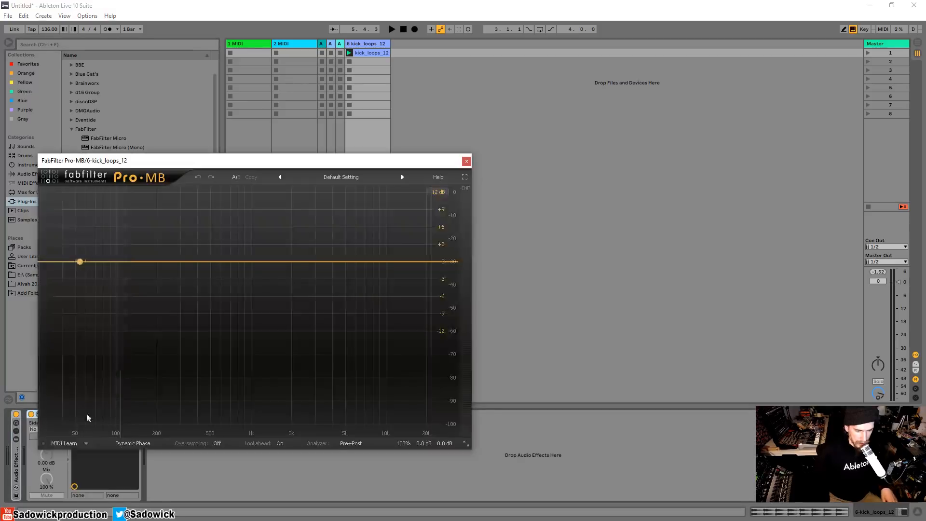
Add a low band in Pro-MB with its high crossover at about 140 Hz, and adjust its threshold and range during playback.
click(89, 244)
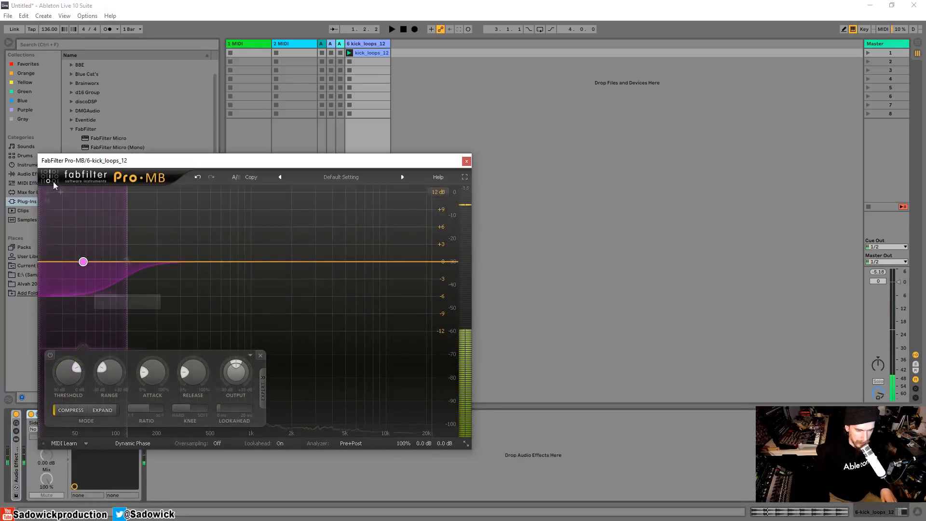
click(47, 192)
drag(128, 223, 111, 287)
key(space)
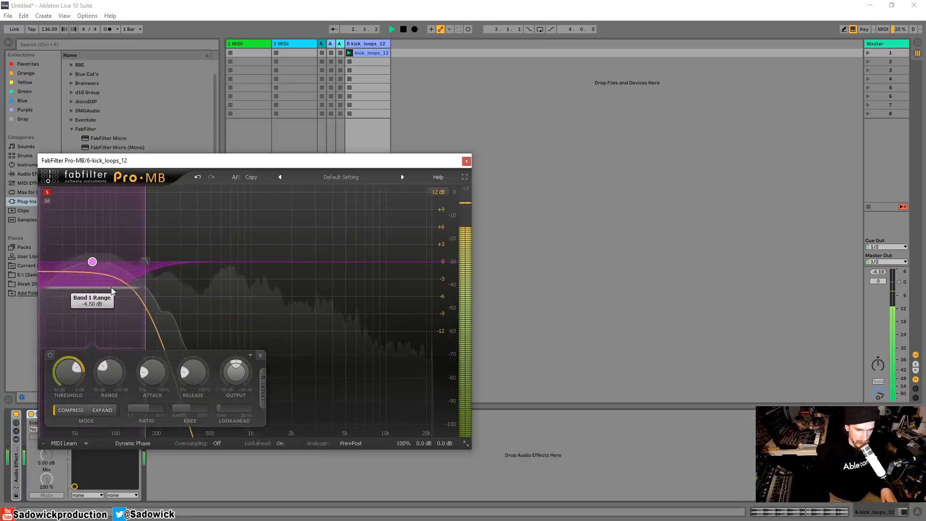
drag(70, 372, 85, 374)
drag(91, 279, 95, 305)
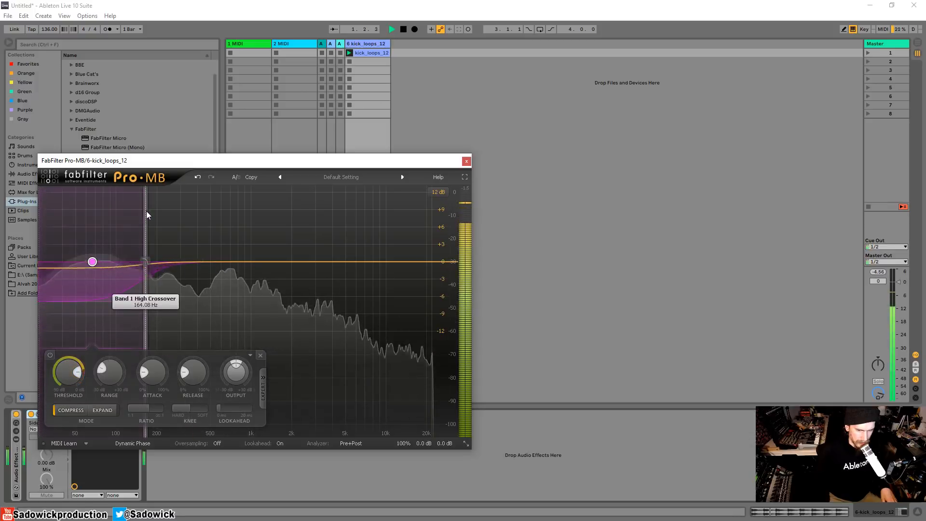
drag(147, 214, 136, 215)
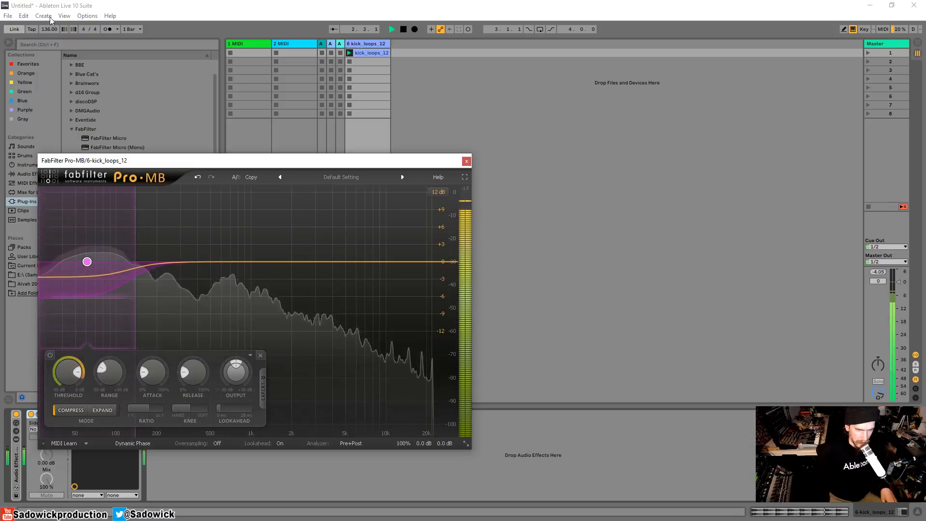
Set the tempo to 140 BPM after trying the kick at 143 BPM, and reduce the low band's range to about -5 dB.
key(space)
mouse_move(50, 30)
mouse_down()
mouse_move(50, 19)
mouse_move(50, 33)
mouse_up()
key(space)
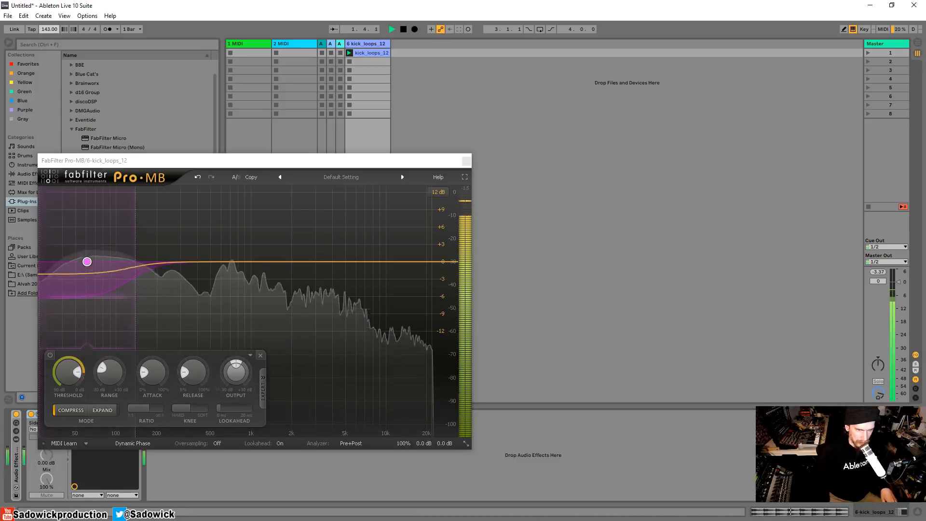
mouse_move(102, 298)
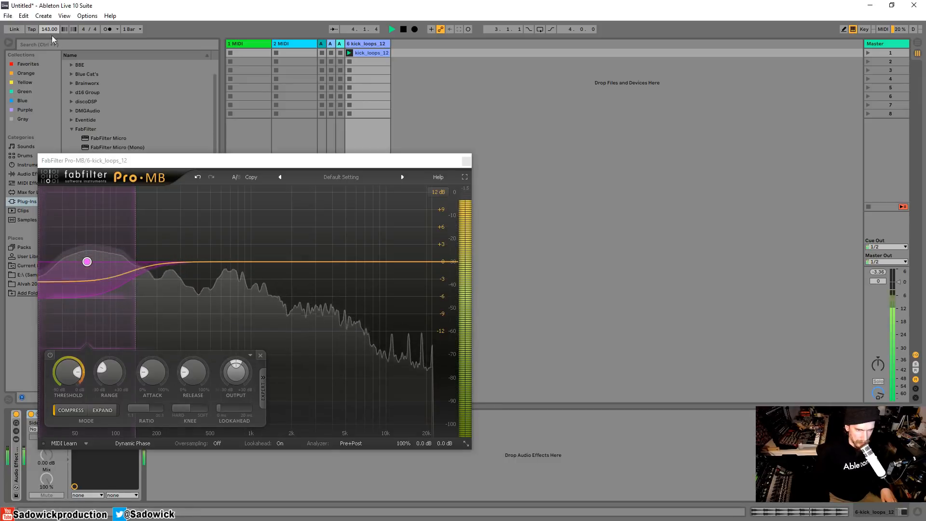
drag(50, 30, 50, 32)
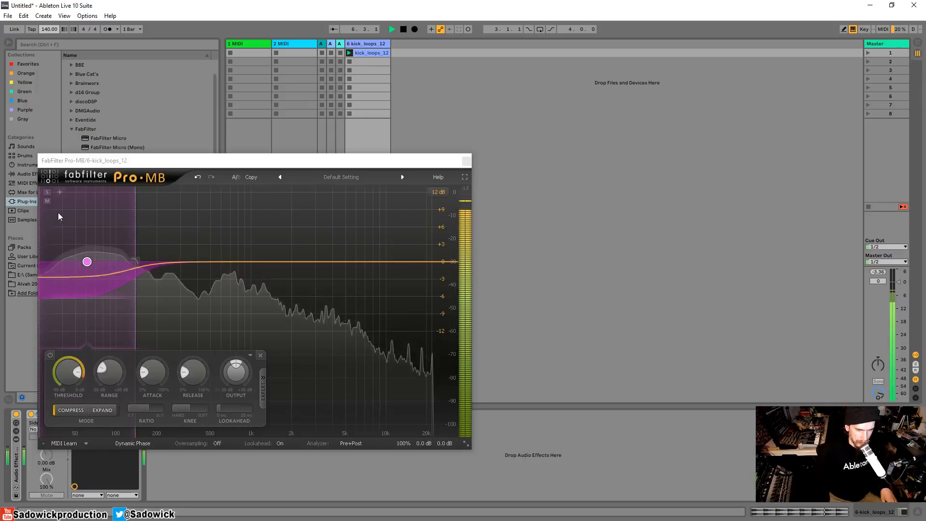
mouse_move(82, 301)
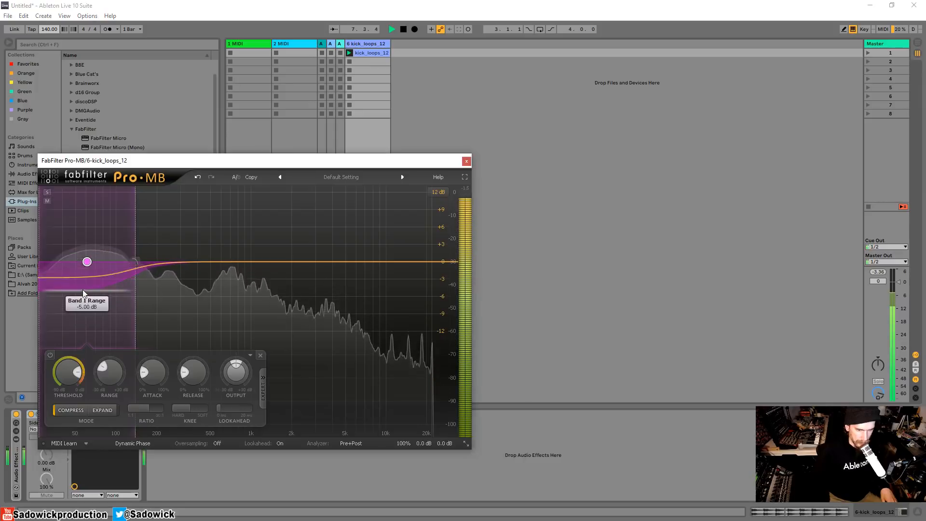
Add a mid band from about 200 Hz to 3.6 kHz, adjusting its range and raising its release to about 27% while soloed.
click(197, 192)
click(165, 192)
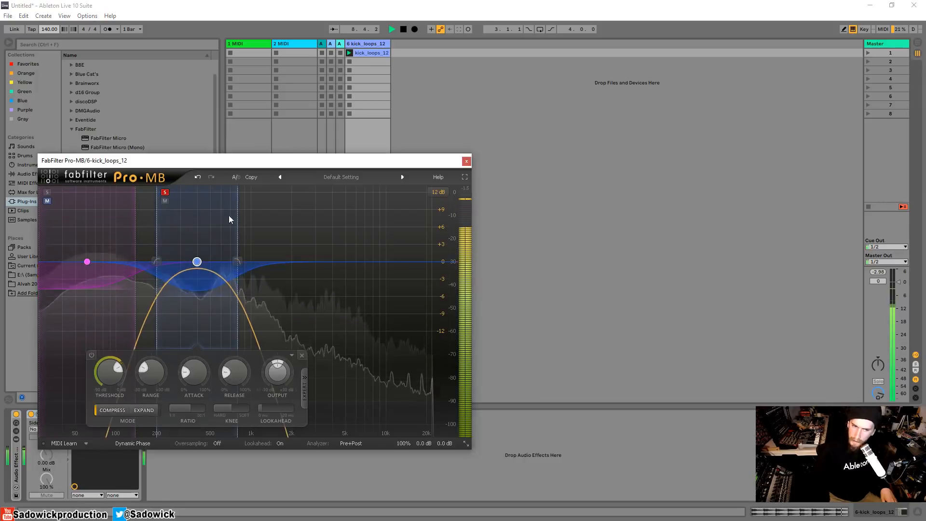
drag(238, 233, 327, 284)
mouse_move(257, 300)
mouse_down()
mouse_move(256, 281)
mouse_move(253, 290)
mouse_up()
drag(278, 371, 279, 357)
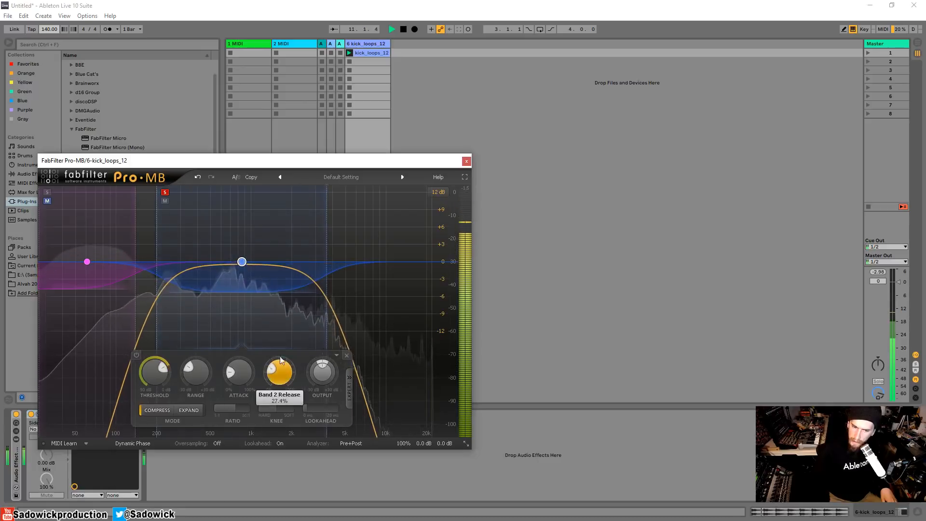
click(165, 193)
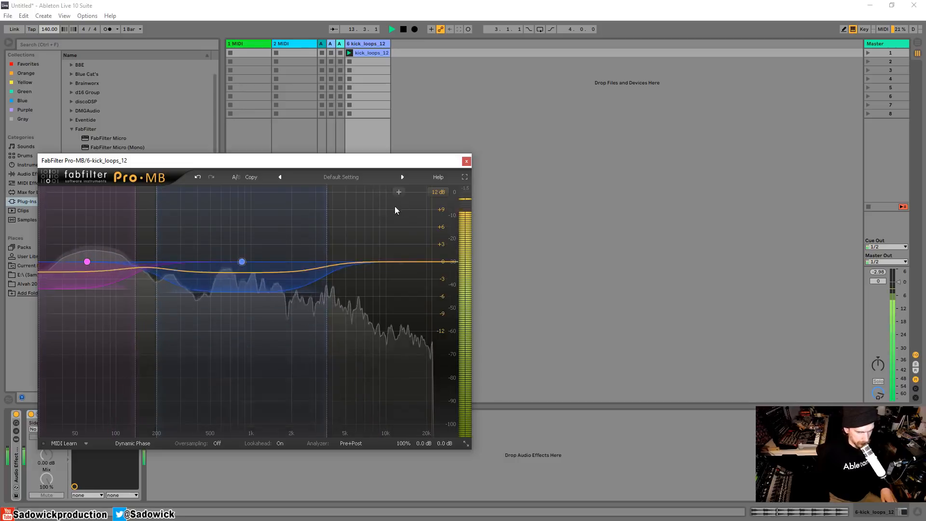
Add a high band above the mid band, deepen its range, lengthen its release, and close the Pro-MB window.
click(395, 193)
drag(408, 205, 488, 219)
drag(407, 293, 407, 340)
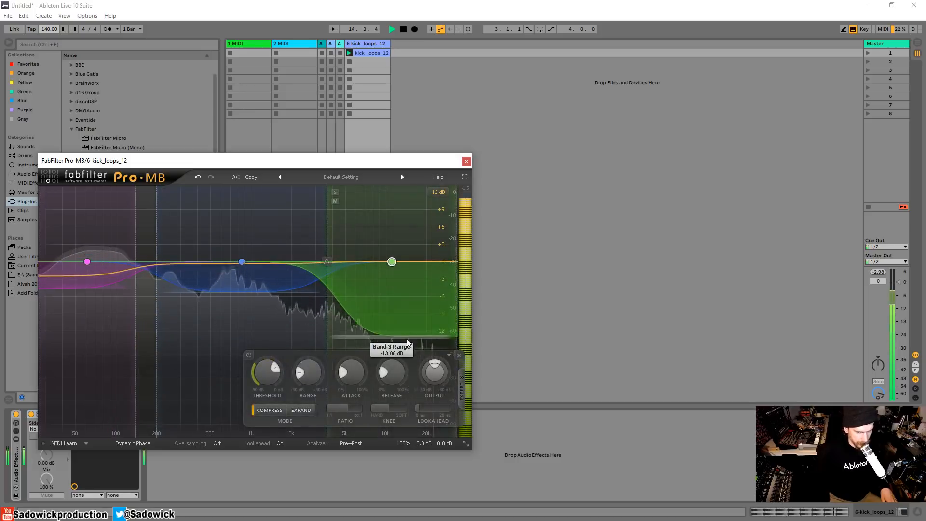
drag(391, 373, 394, 357)
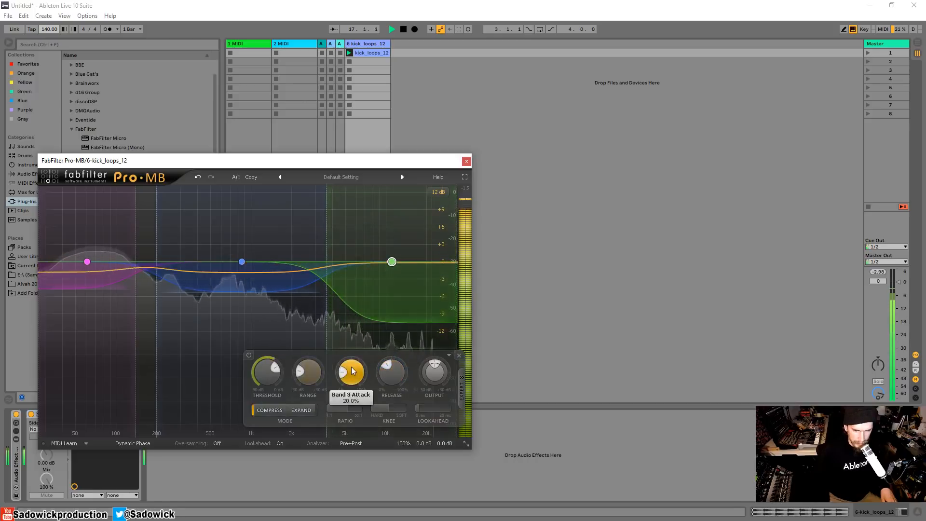
click(466, 160)
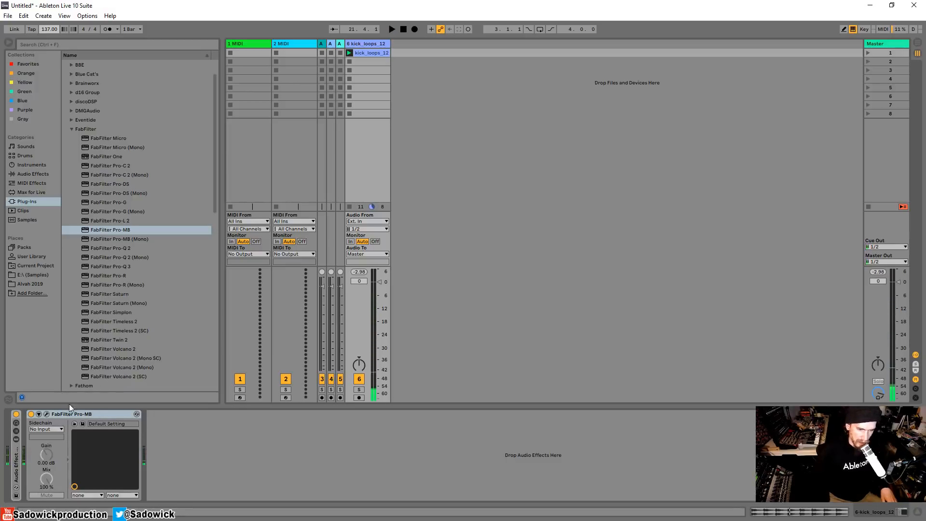
Play the kick and compare it with Pro-MB bypassed and enabled.
key(space)
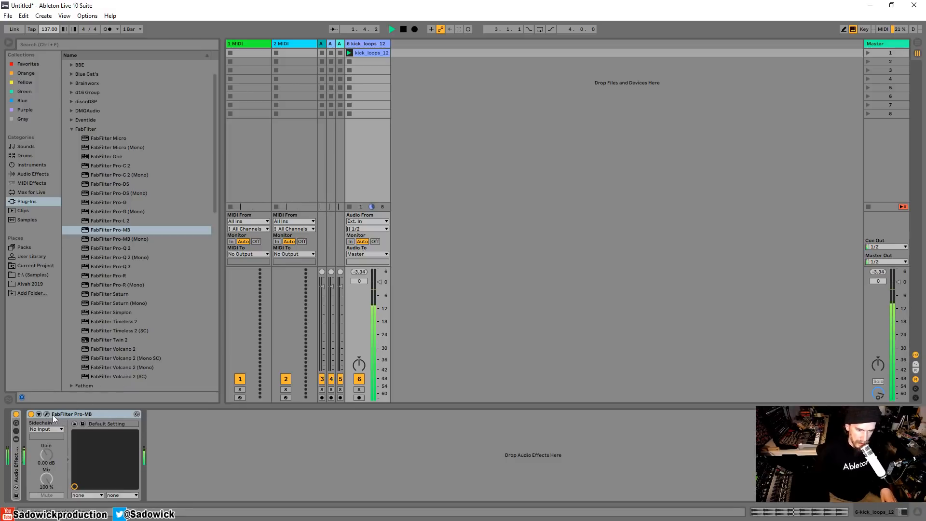
click(31, 413)
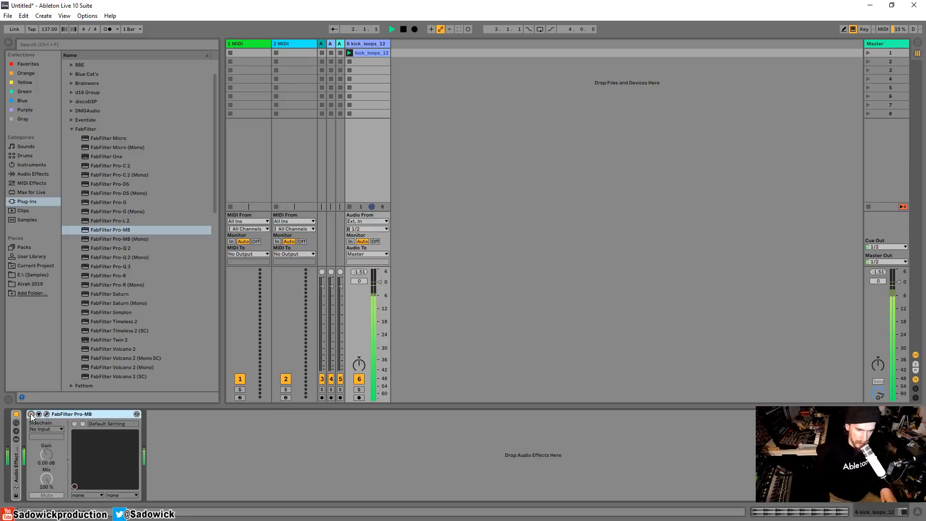
click(31, 413)
Add FabFilter Pro-C 2 after Pro-MB, raise its threshold to about -7 dB during playback, and turn off auto gain.
double_click(109, 165)
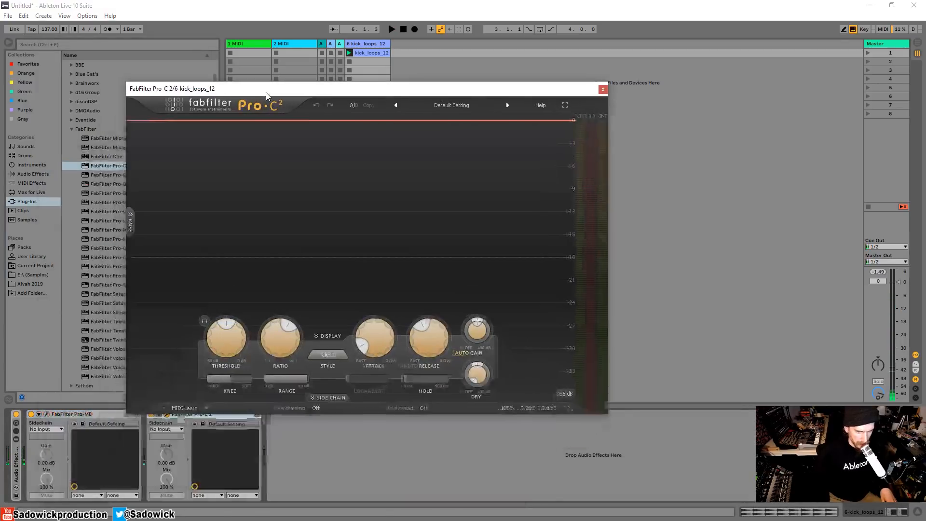
key(space)
drag(226, 338, 226, 324)
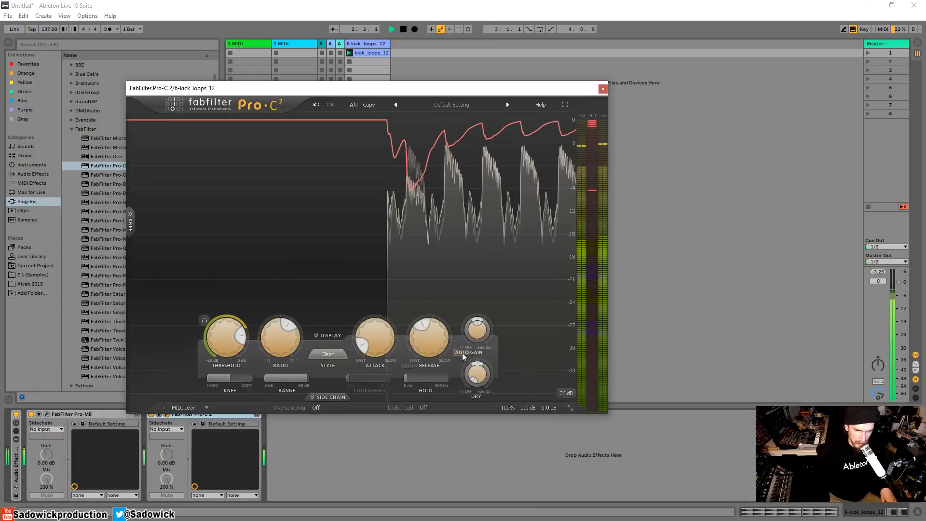
mouse_move(377, 339)
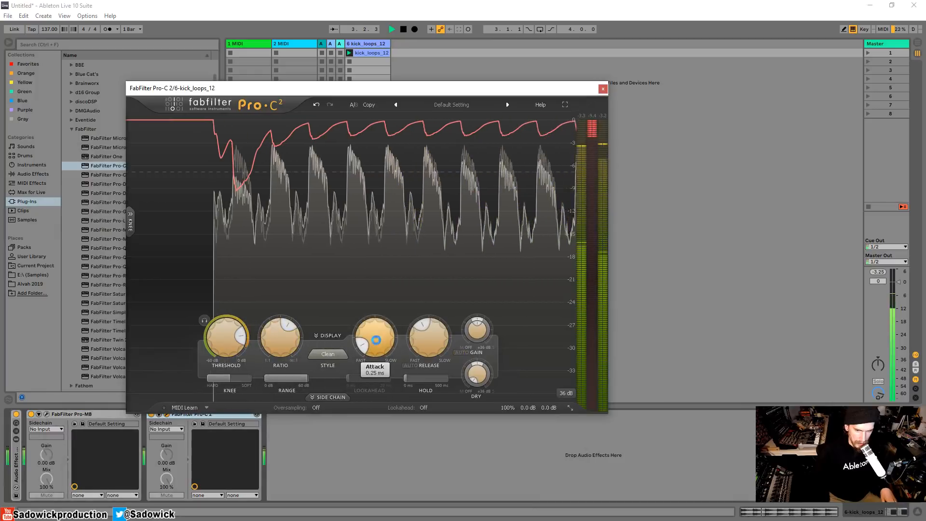
Set the compressor's attack to about 4.9 ms and threshold to about -6 dB, and shorten its release.
mouse_move(238, 327)
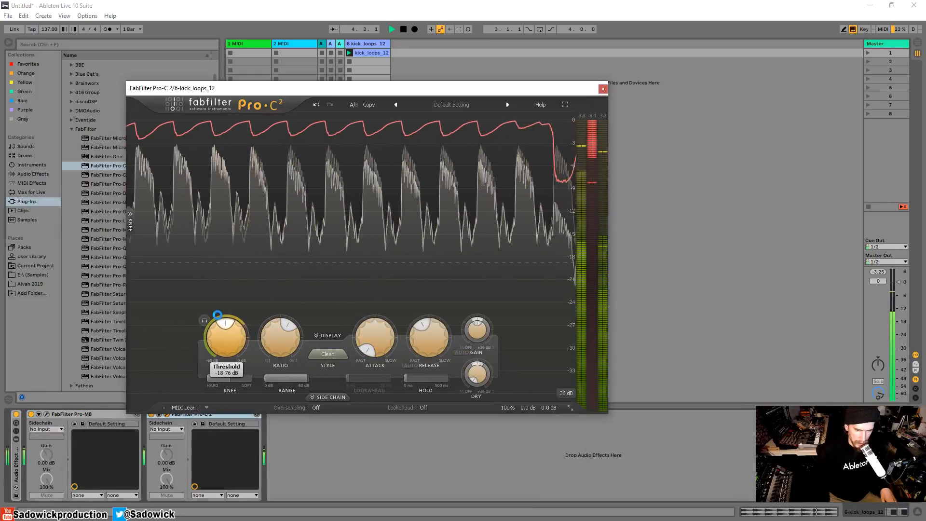
drag(367, 348, 362, 323)
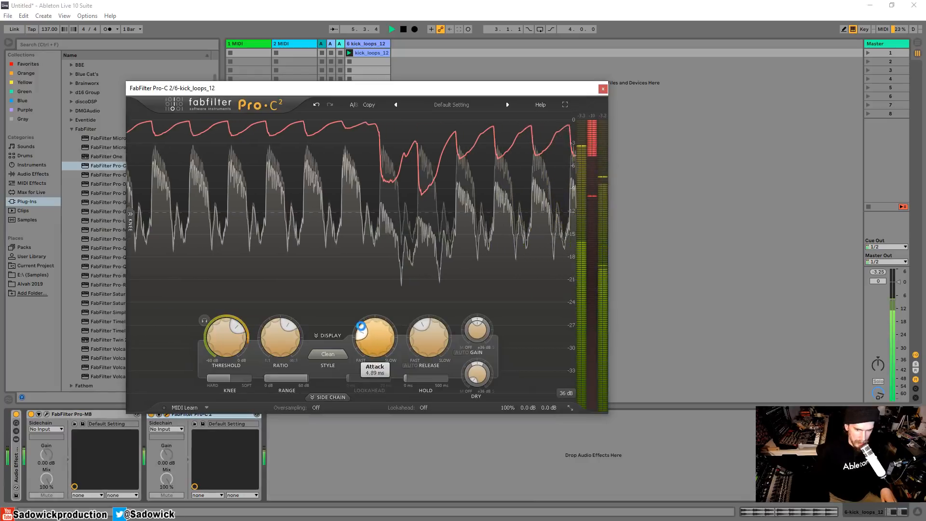
drag(243, 331, 252, 338)
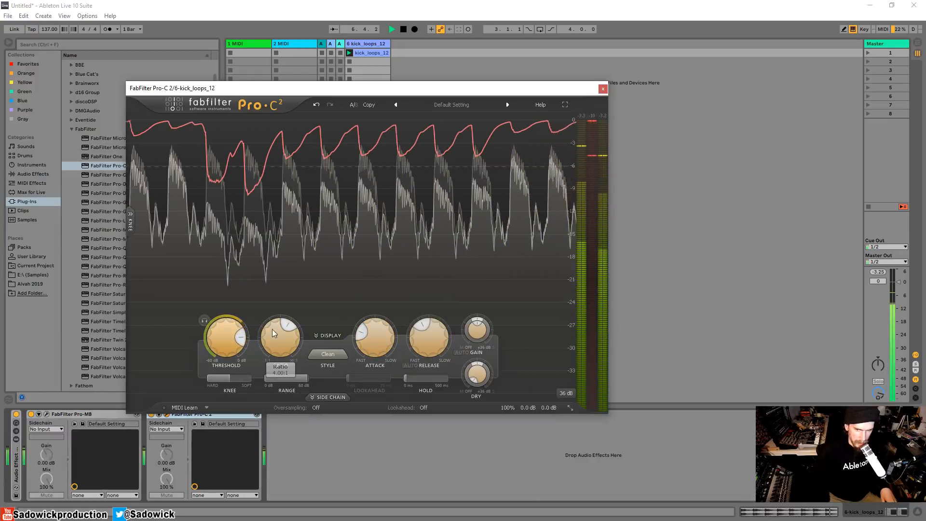
mouse_move(429, 355)
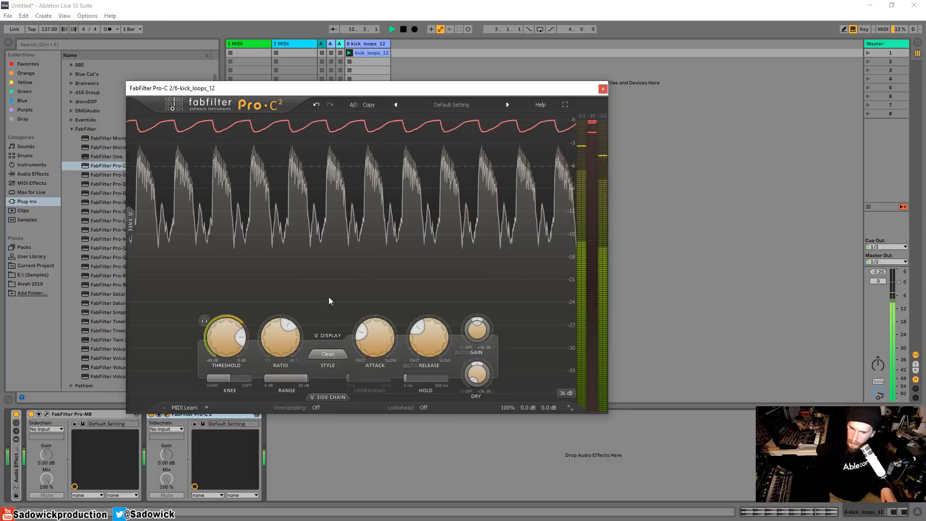
Switch the compressor style to Punch, set the threshold to about -4.6 dB, and close the Pro-C 2 window.
click(328, 352)
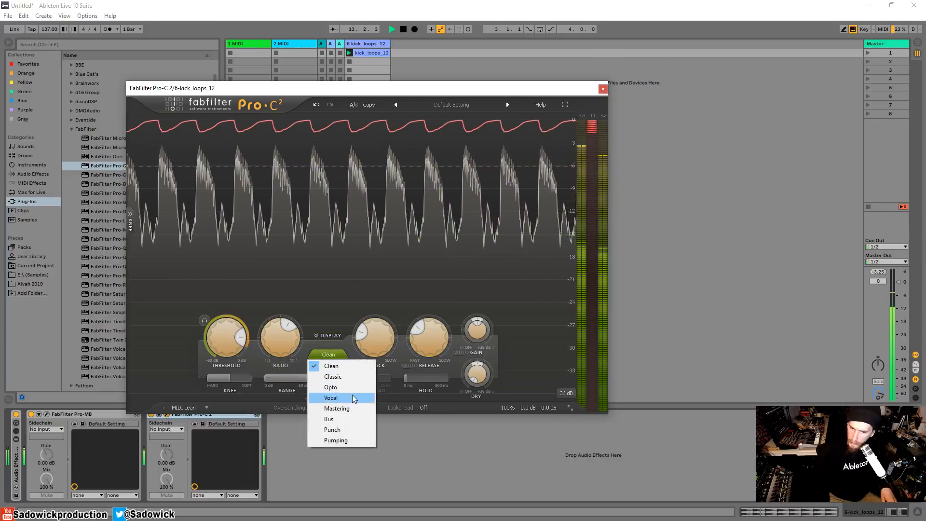
click(345, 428)
mouse_move(234, 345)
mouse_down()
mouse_move(234, 356)
mouse_move(235, 338)
mouse_up()
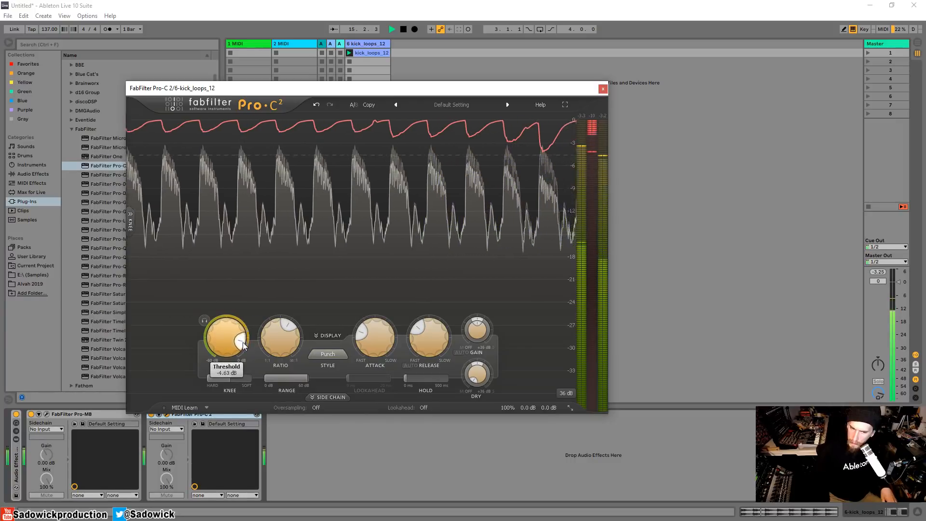
click(603, 89)
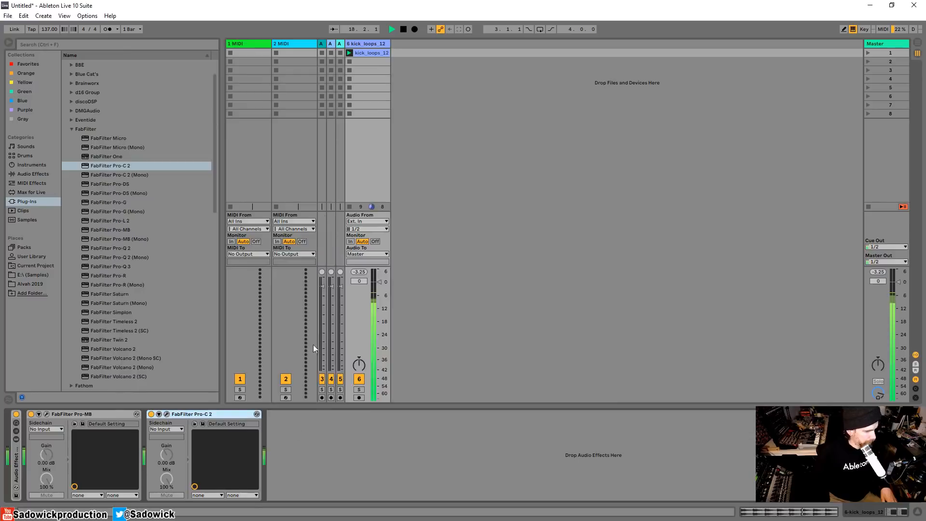
Collapse the Pro-MB and Pro-C 2 devices and add FabFilter Pro-Q 3 after them.
double_click(88, 412)
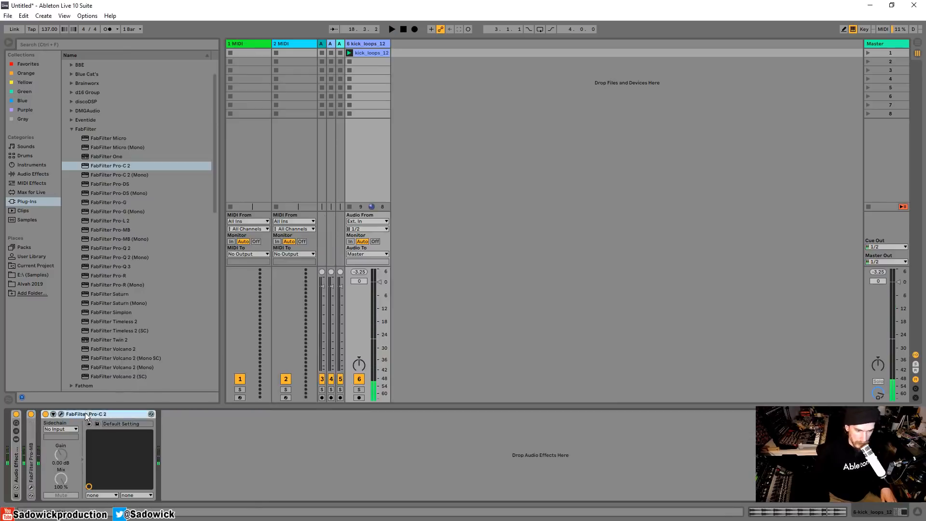
double_click(85, 412)
double_click(117, 266)
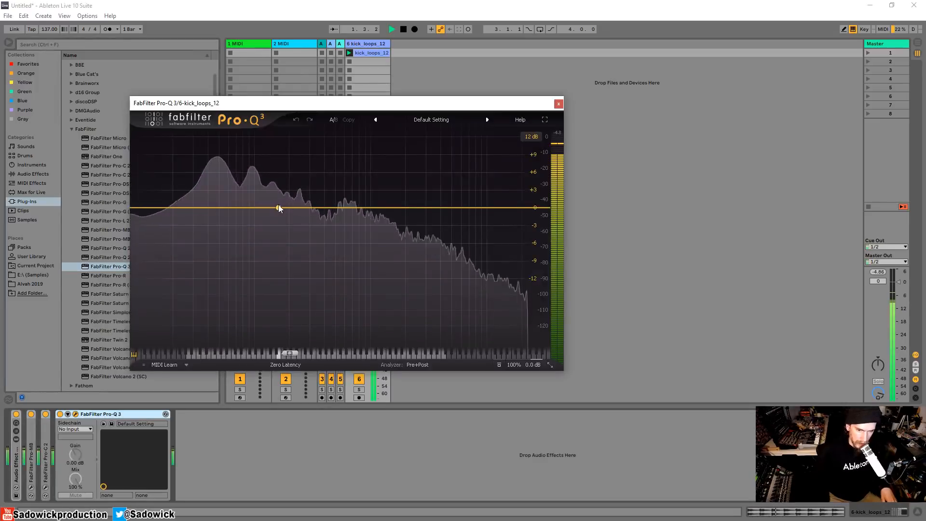
Create a narrow bell cut of about 5.5 dB near 200 Hz in Pro-Q 3, soloing the band to find the frequency.
drag(279, 208, 299, 227)
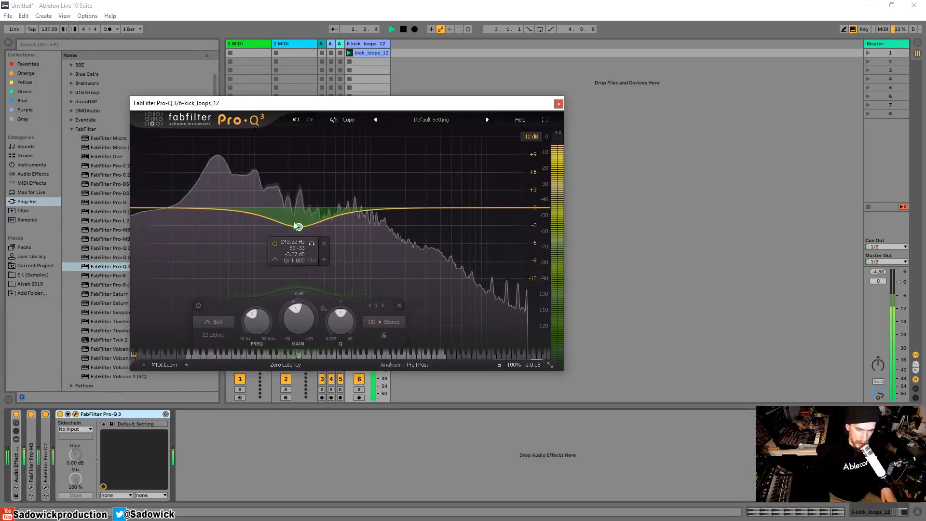
click(311, 244)
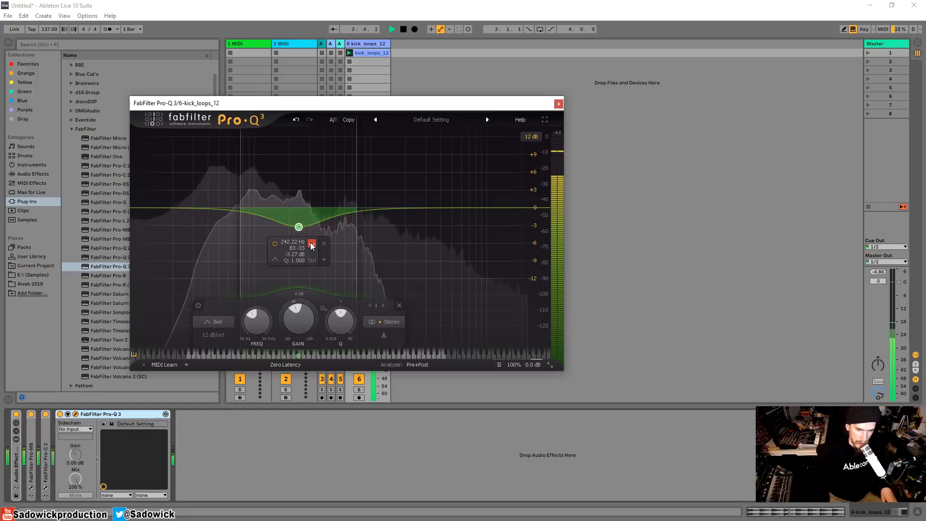
click(312, 244)
scroll(299, 228, up, 5)
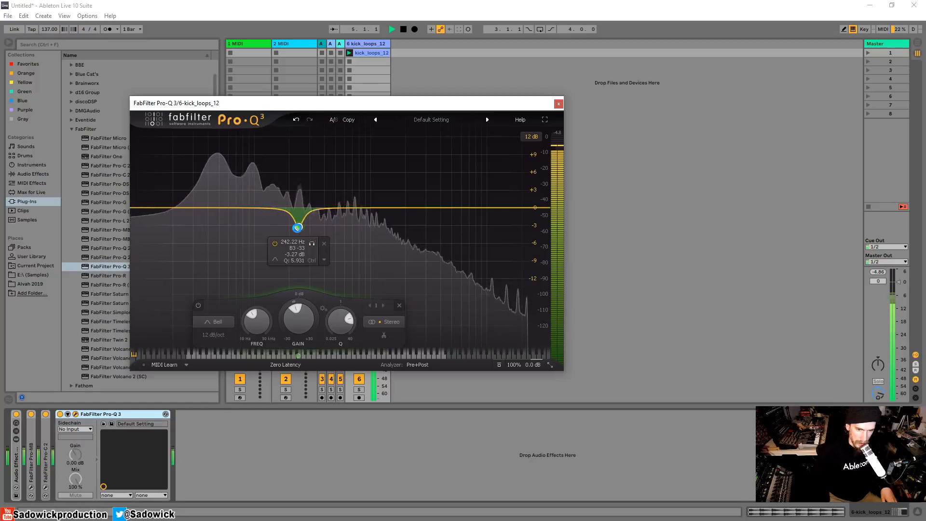
click(312, 244)
click(312, 244)
mouse_move(298, 227)
mouse_down()
mouse_move(272, 269)
mouse_move(280, 272)
mouse_move(265, 234)
mouse_move(289, 258)
mouse_move(289, 241)
mouse_up()
click(300, 263)
click(300, 263)
scroll(285, 247, down, 3)
Add bell cuts of about 2 dB at 761 Hz and 3 dB at 3037 Hz, plus a high cut near 12 kHz.
mouse_move(356, 208)
mouse_down()
mouse_move(356, 234)
mouse_move(356, 221)
mouse_up()
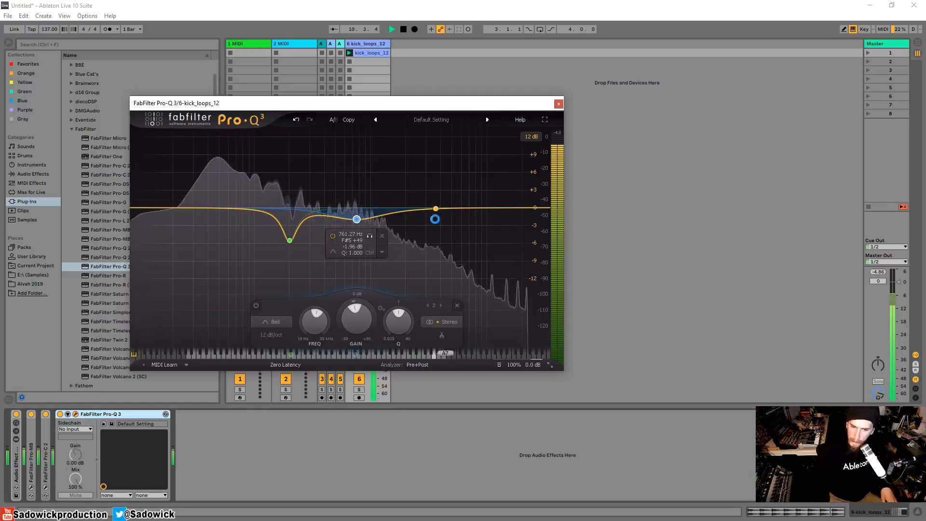
drag(435, 214, 458, 207)
drag(542, 207, 426, 225)
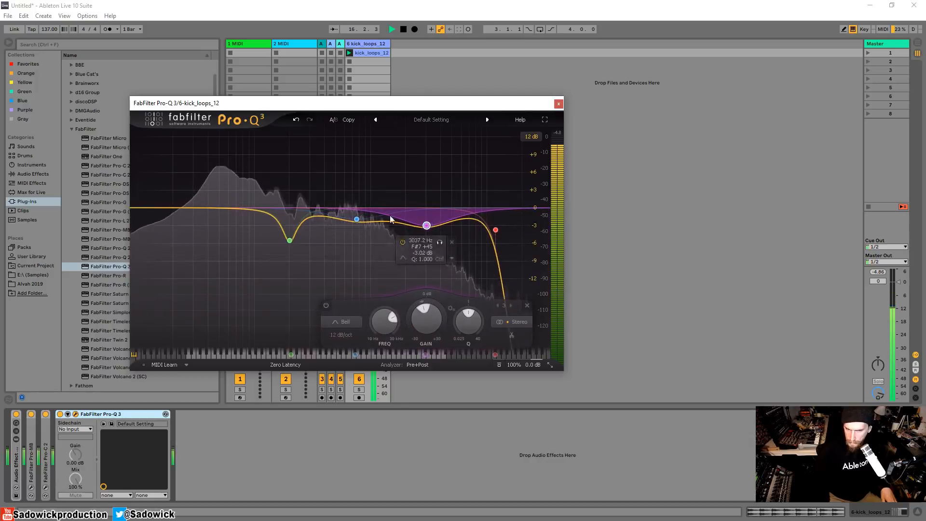
Add a flat band near 30 Hz and a 36 dB/oct low cut at about 12 Hz, and move the Pro-Q 3 window aside.
click(191, 207)
click(147, 206)
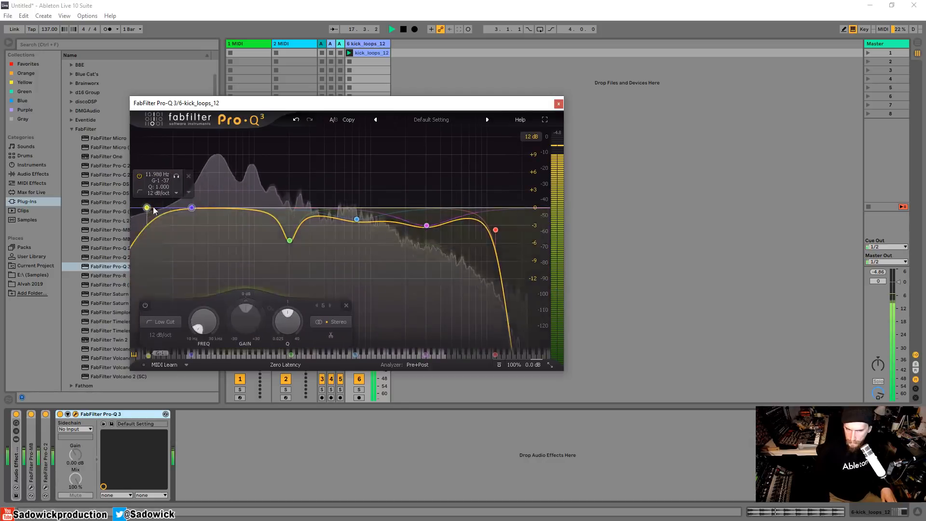
mouse_move(147, 206)
mouse_down()
mouse_move(296, 207)
mouse_move(118, 208)
mouse_move(320, 221)
mouse_move(149, 207)
mouse_up()
scroll(203, 207, up, 2)
drag(531, 103, 540, 104)
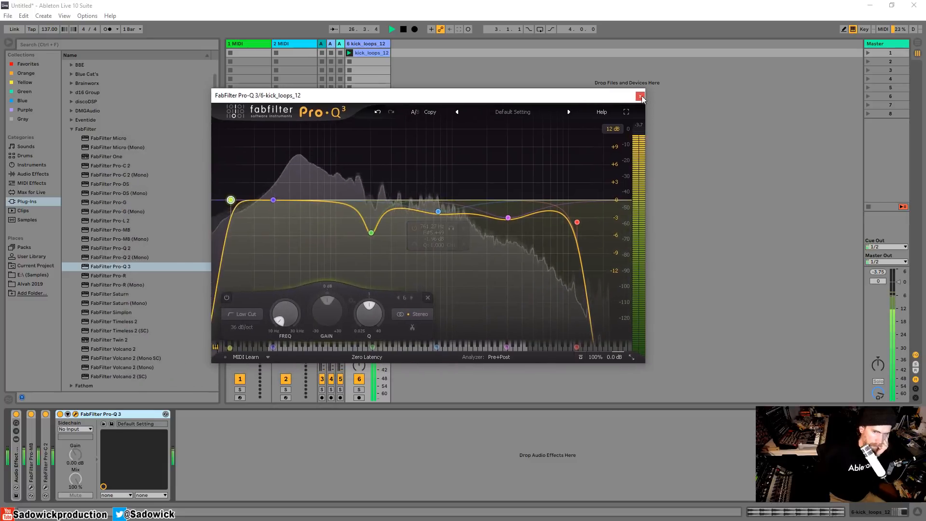
Close the Pro-Q 3 window and insert LFOTool_x64 in front of Pro-Q 3 on the kick_loops_12 track.
click(567, 104)
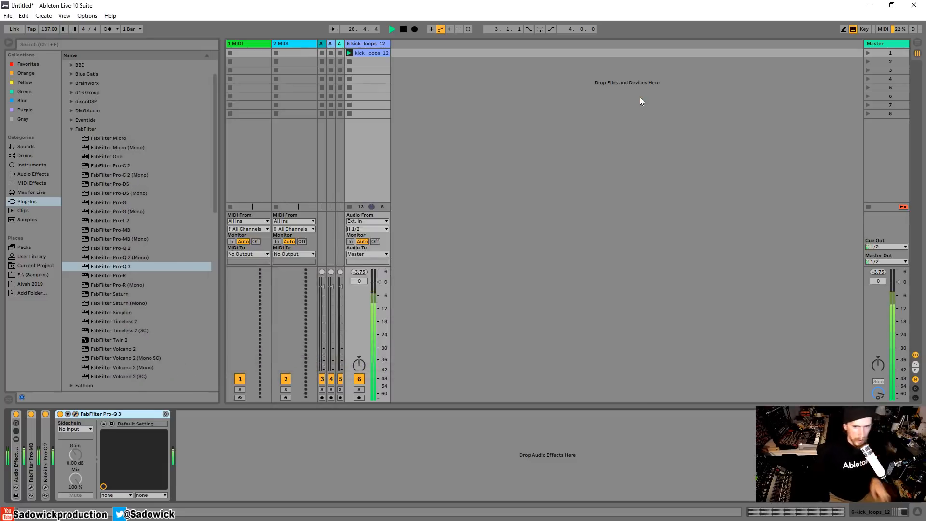
click(73, 128)
scroll(78, 181, down, 5)
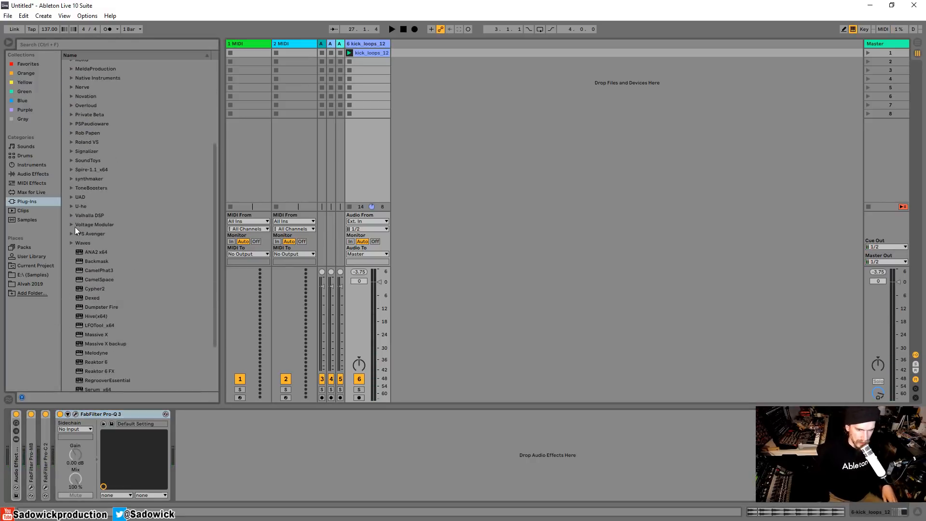
scroll(120, 337, down, 1)
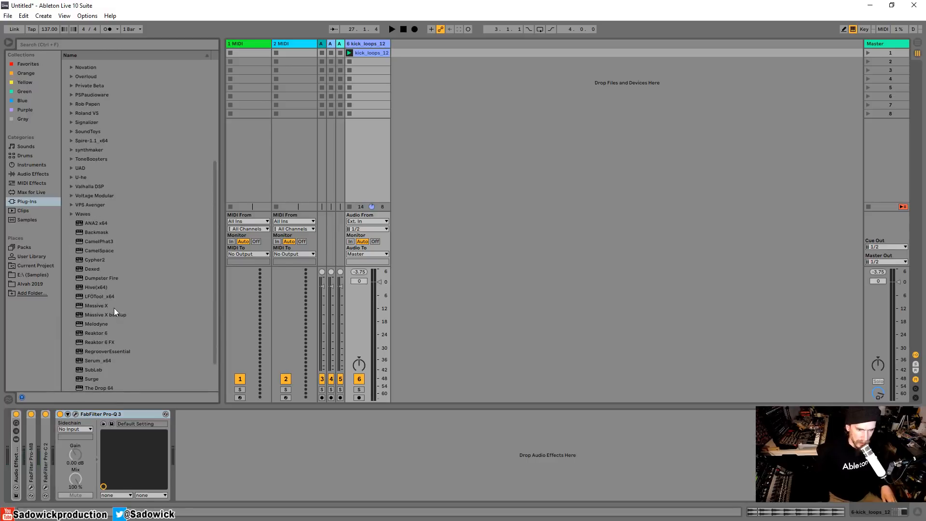
double_click(111, 297)
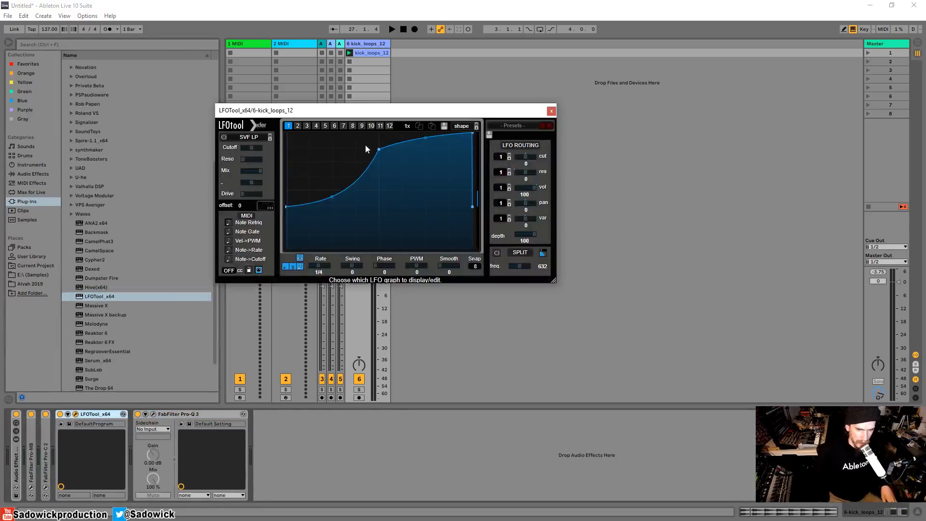
Flatten LFO 1 at its maximum, route it to cutoff at 100 with volume at 0, and enable a High 12 filter.
drag(288, 207, 288, 134)
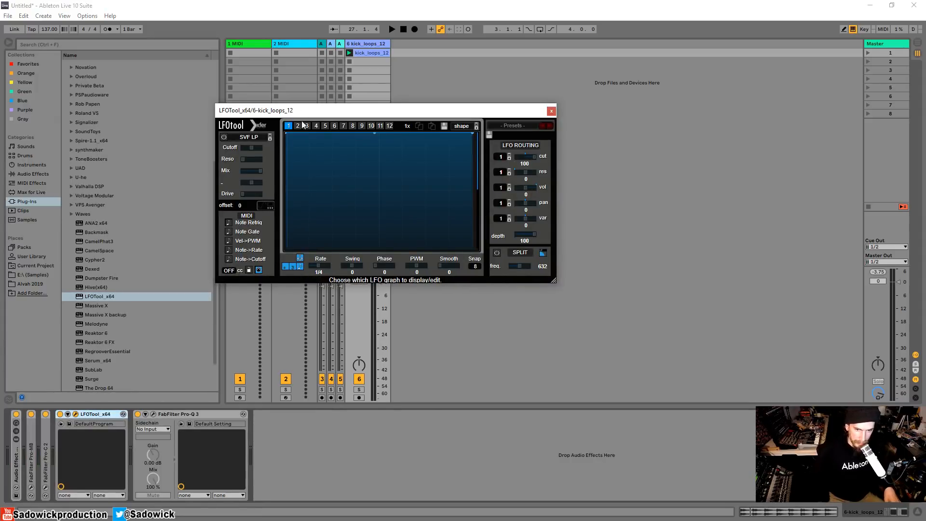
click(224, 137)
click(249, 137)
mouse_move(258, 146)
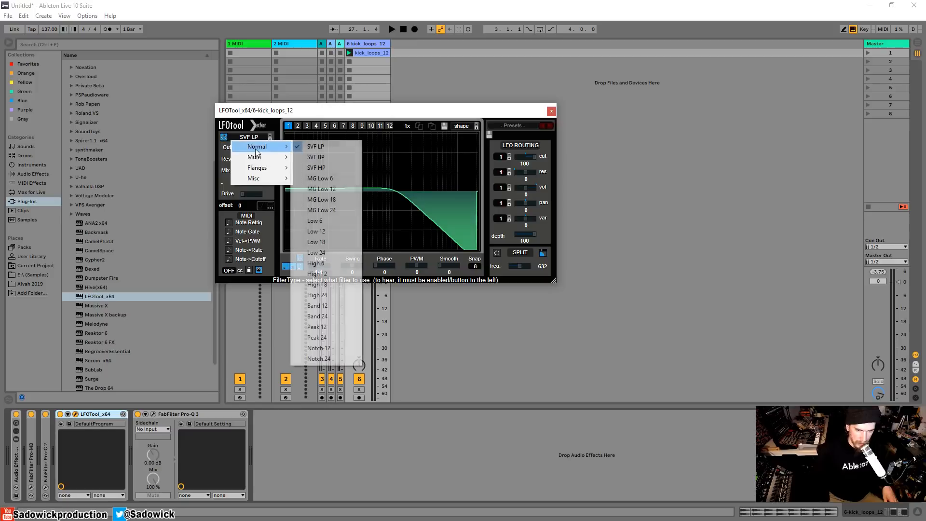
click(342, 210)
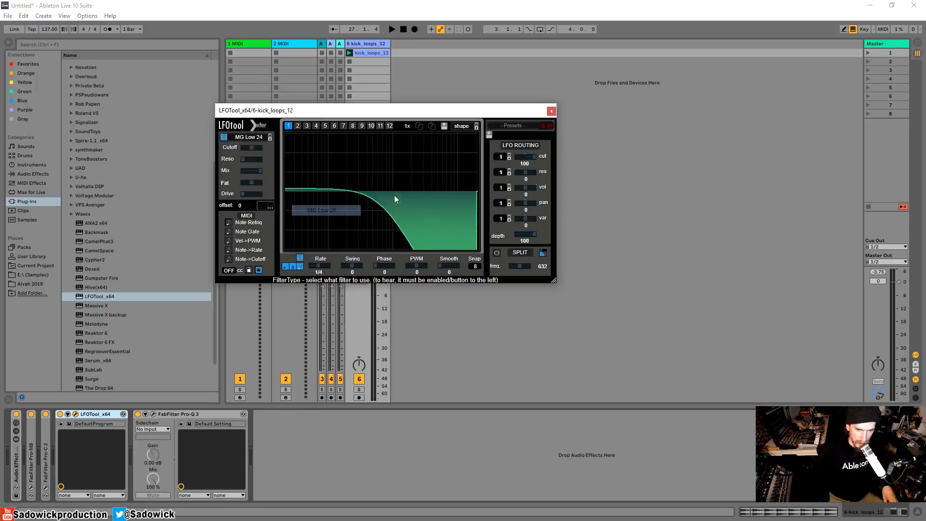
click(249, 137)
mouse_move(258, 147)
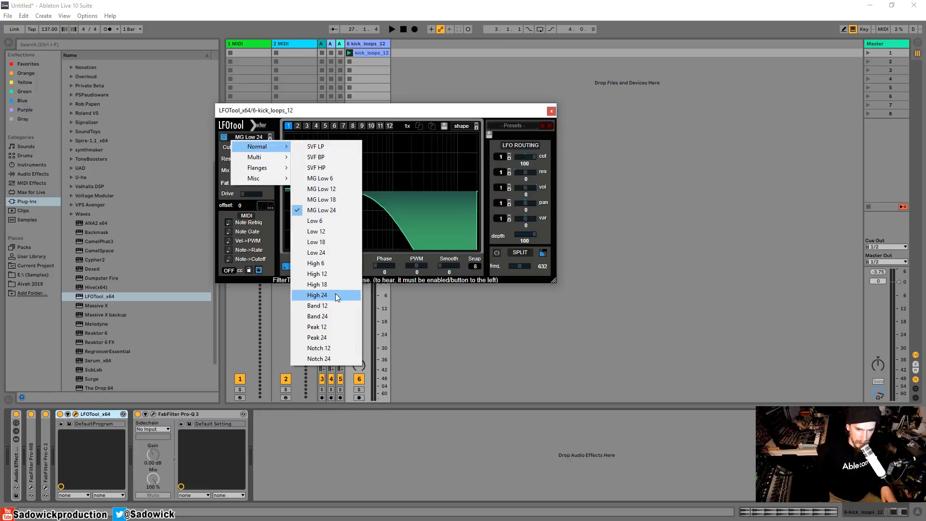
click(332, 273)
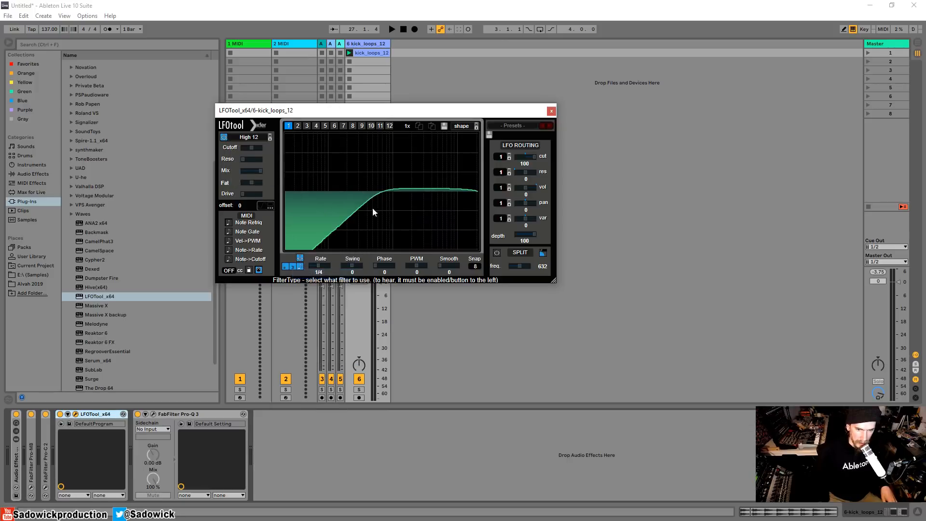
Play the loop and set LFOTool's filter cutoff to minimum with the cutoff routing at 100, moving the window lower.
key(space)
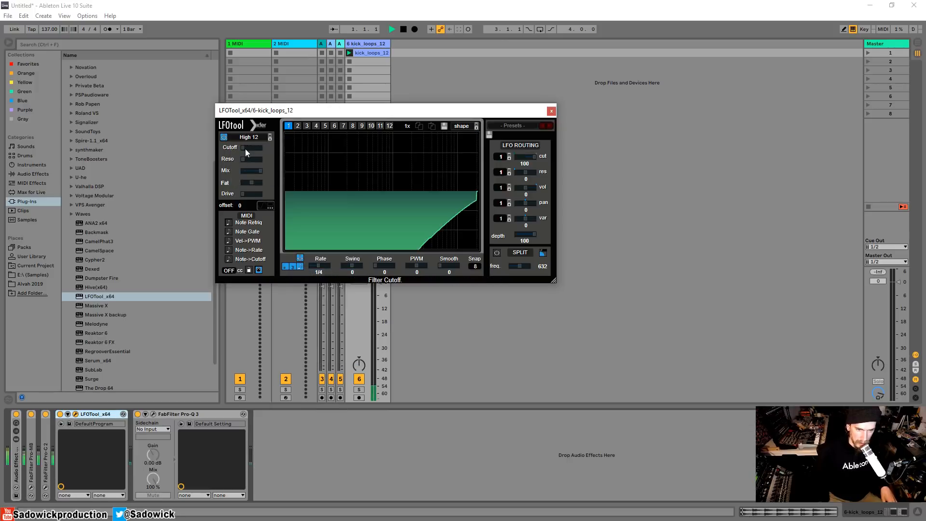
drag(352, 108, 367, 122)
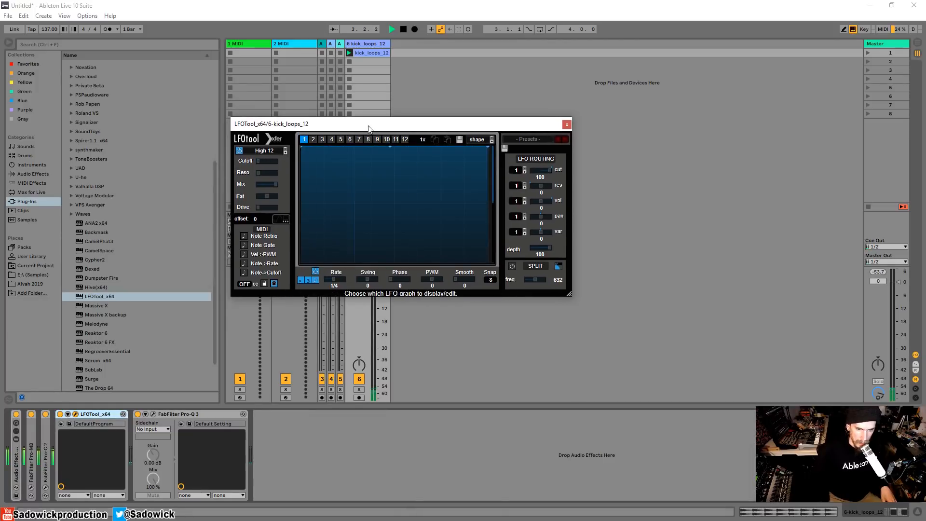
drag(368, 124, 372, 229)
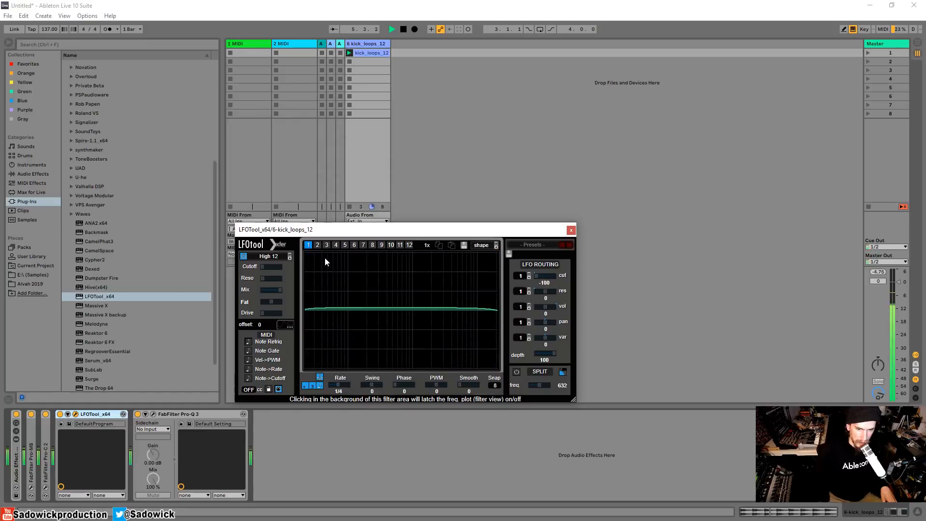
drag(538, 275, 608, 278)
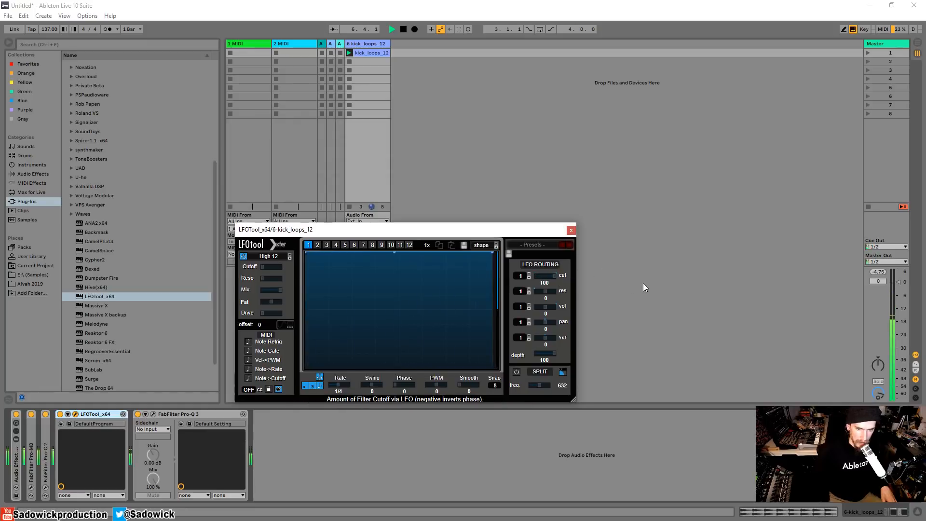
Reshape the LFO curve to start high, dip at the midpoint and rise again toward the end of the cycle.
drag(309, 273, 304, 355)
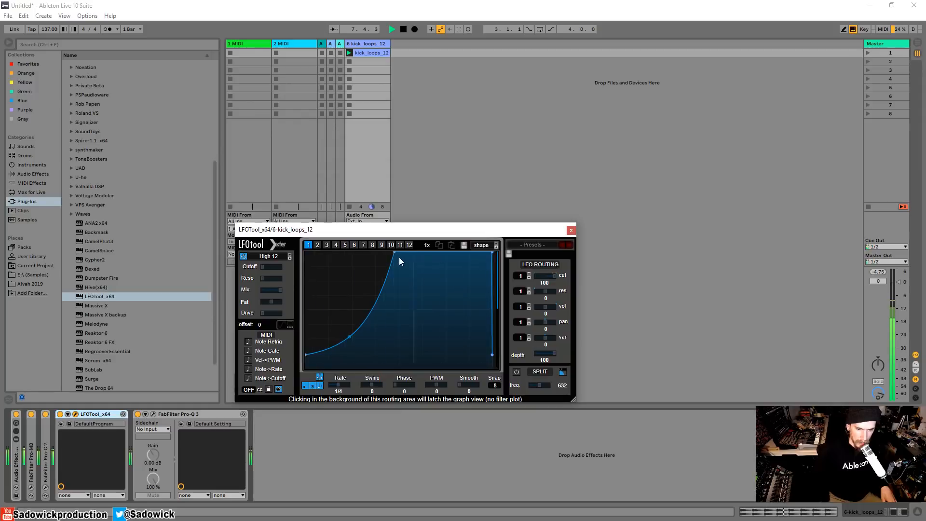
drag(398, 256, 396, 307)
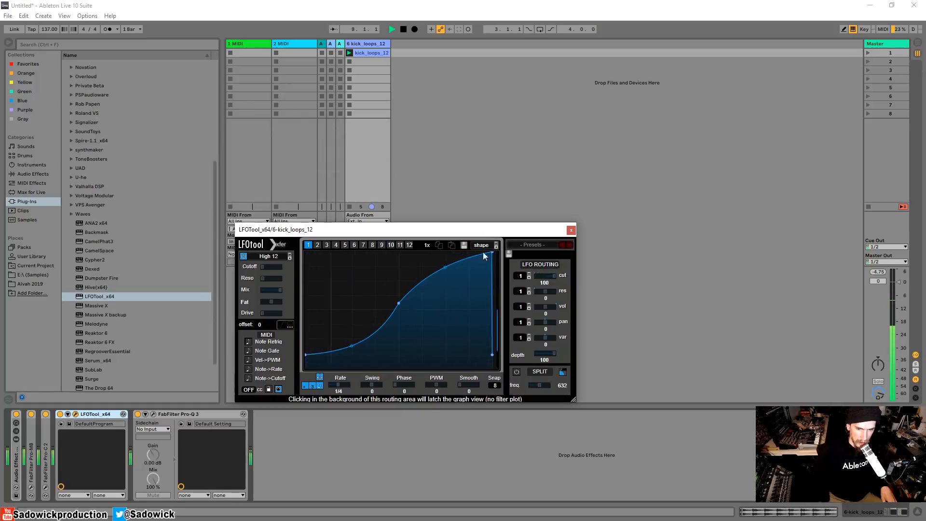
drag(492, 260, 485, 318)
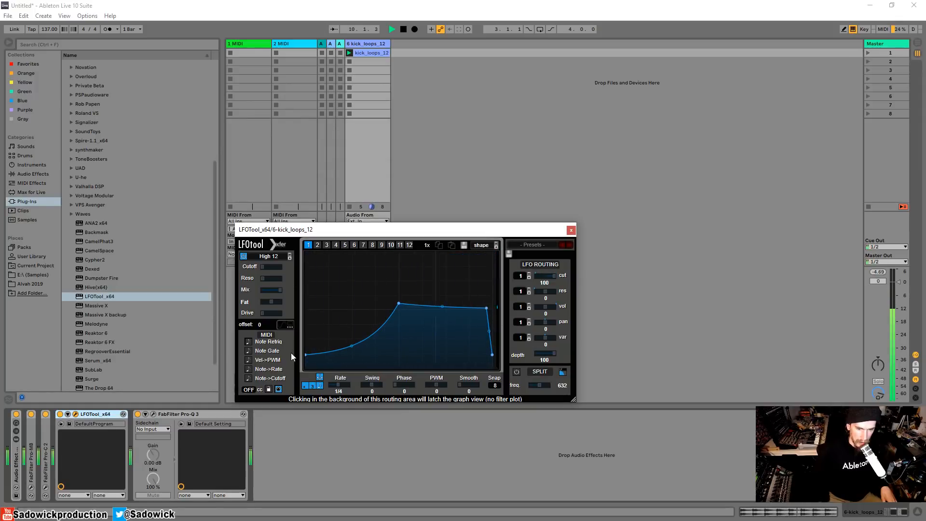
drag(308, 326, 300, 257)
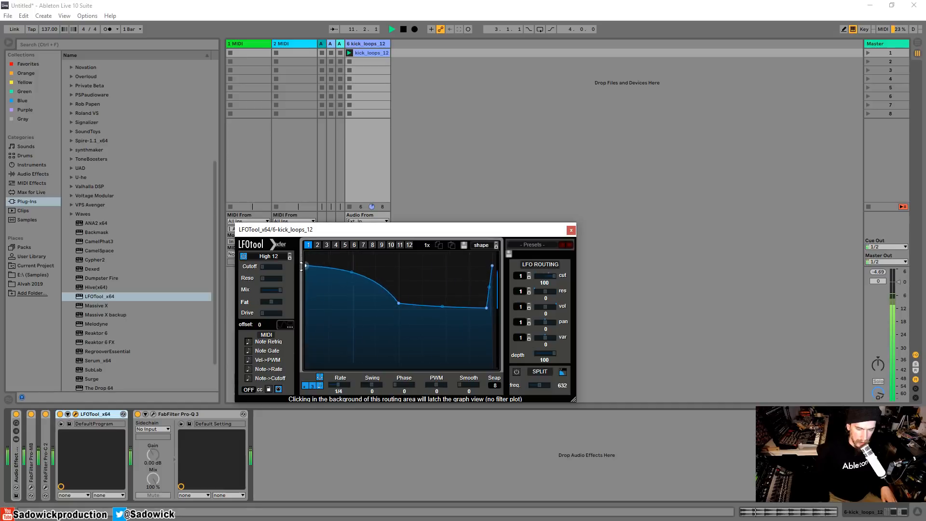
drag(400, 311, 400, 330)
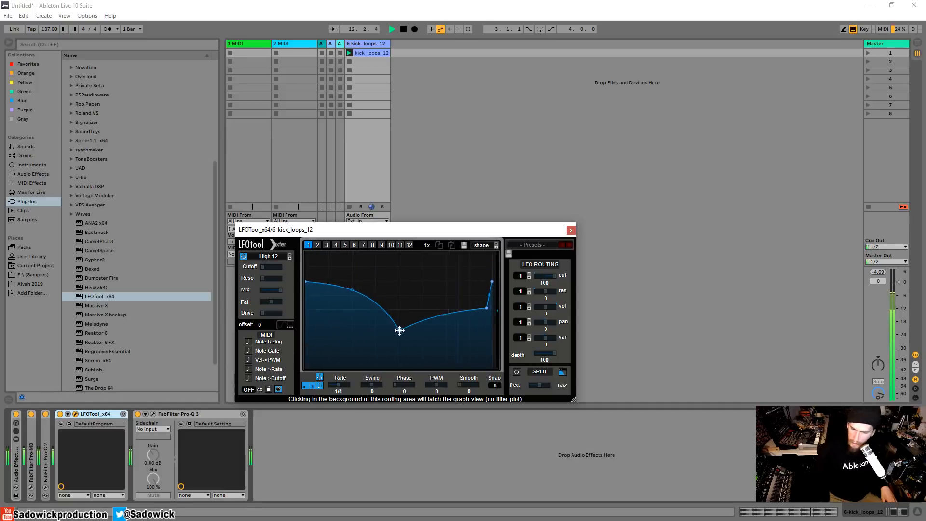
Overlay the audio waveform on the graph and shape the LFO into a smooth decay to a low, flat second half.
click(284, 324)
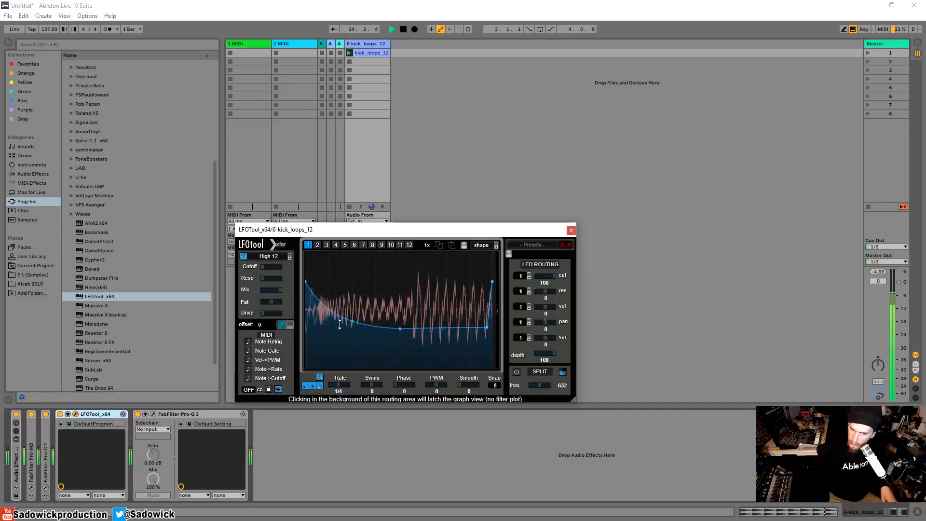
drag(485, 329, 474, 321)
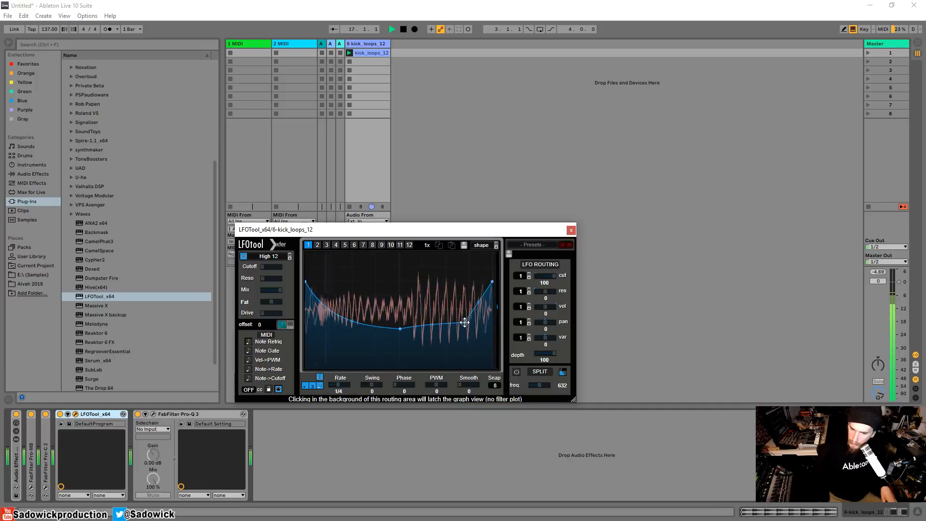
drag(400, 301, 407, 365)
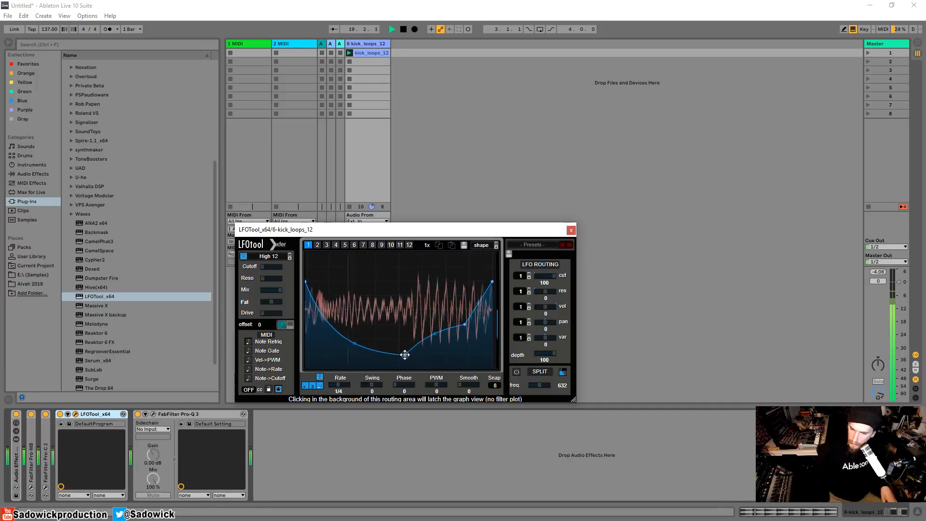
drag(465, 328, 483, 354)
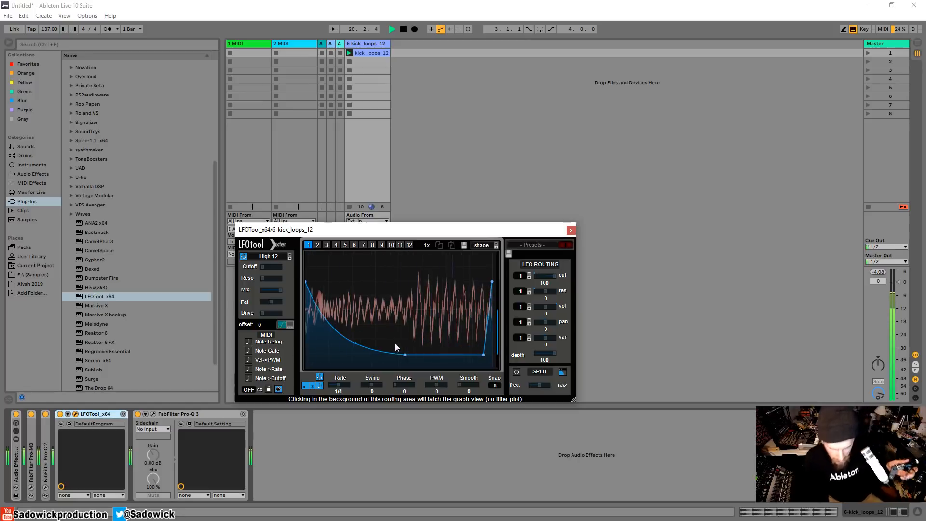
mouse_move(355, 345)
mouse_down()
mouse_move(371, 300)
mouse_move(355, 337)
mouse_up()
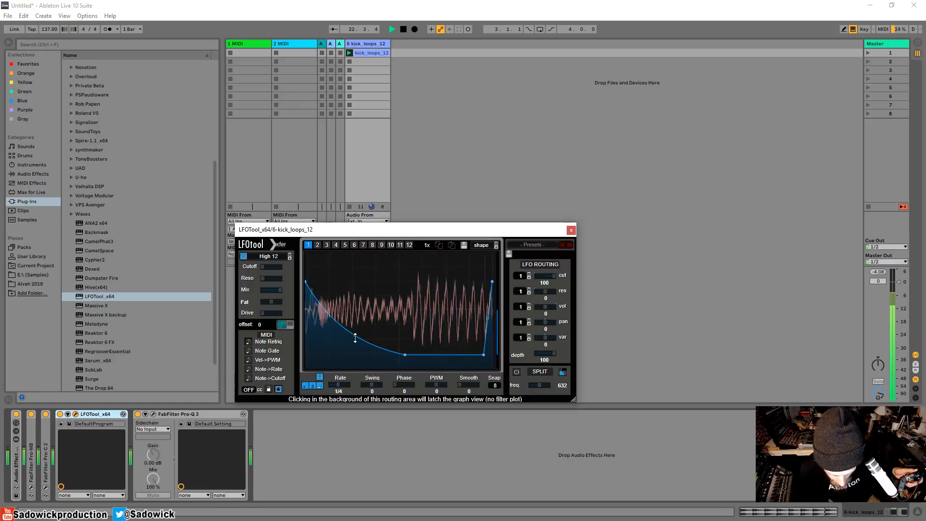
Set the offset to -1184 and refine the curve with an extra point before the midpoint, comparing against LFOTool bypassed.
drag(263, 330, 261, 342)
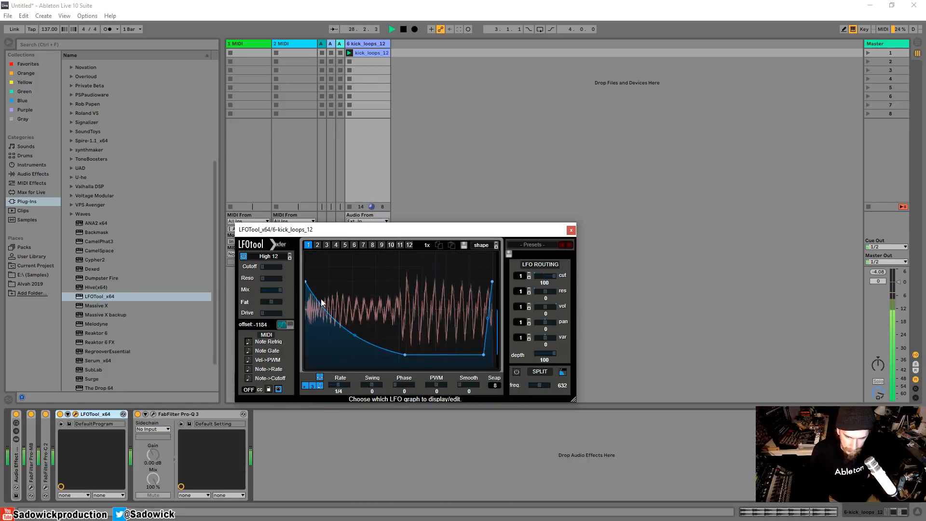
drag(354, 322, 384, 321)
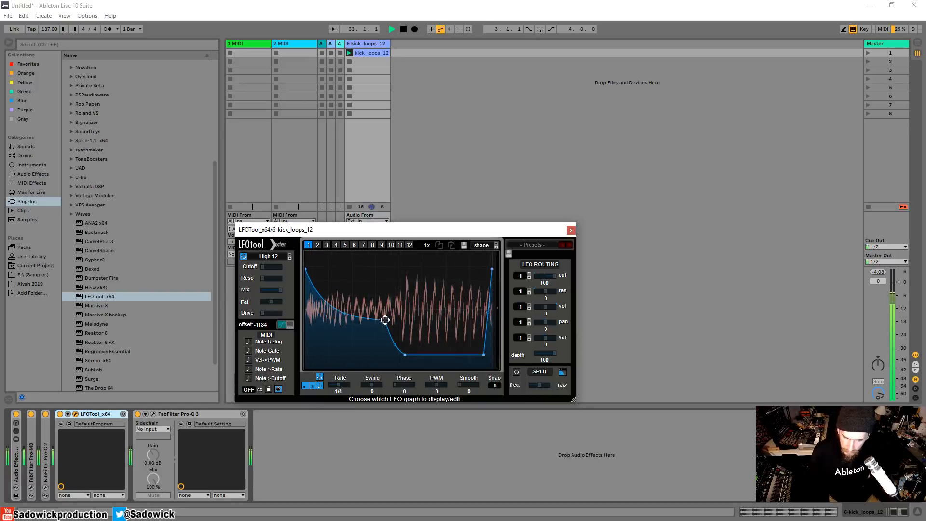
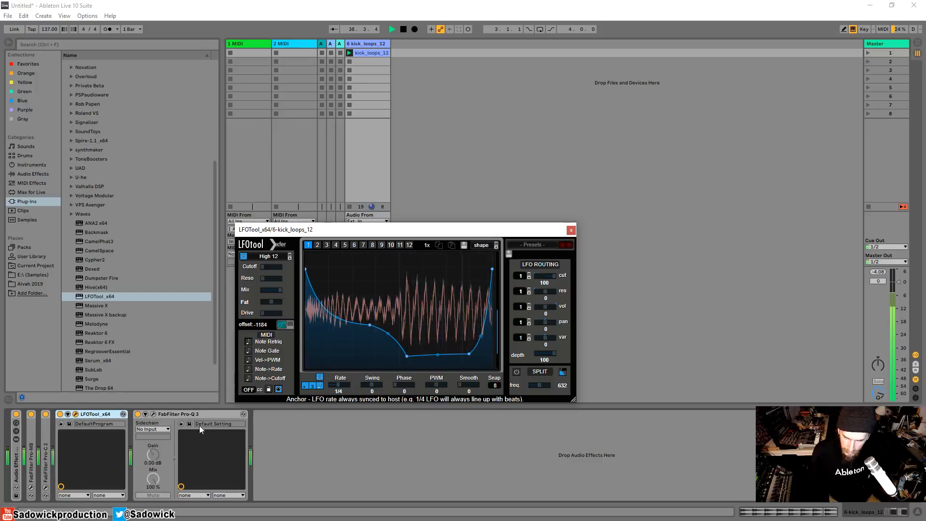
click(60, 415)
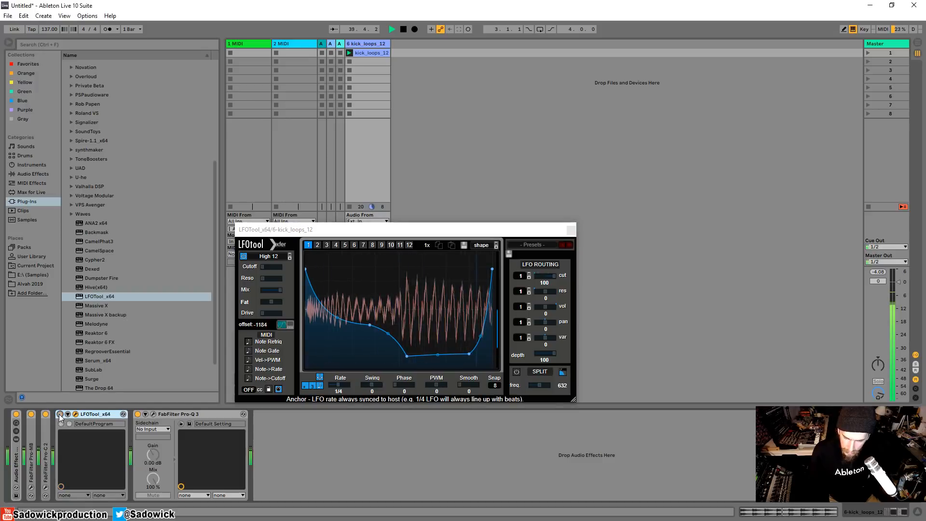
click(60, 415)
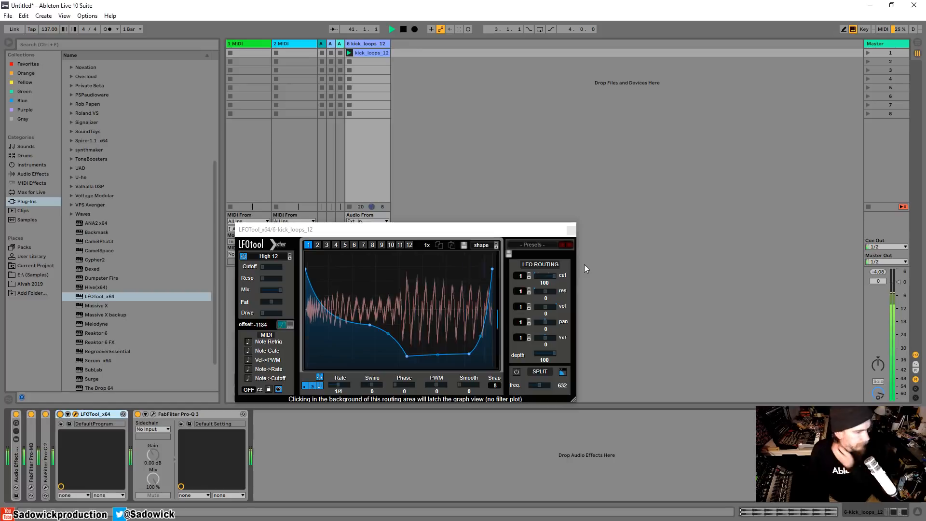
Open Pro-Q 3, lower its high cut to about 155 Hz, and arrange its window beside LFOTool.
click(154, 414)
drag(582, 212, 357, 213)
drag(352, 95, 582, 69)
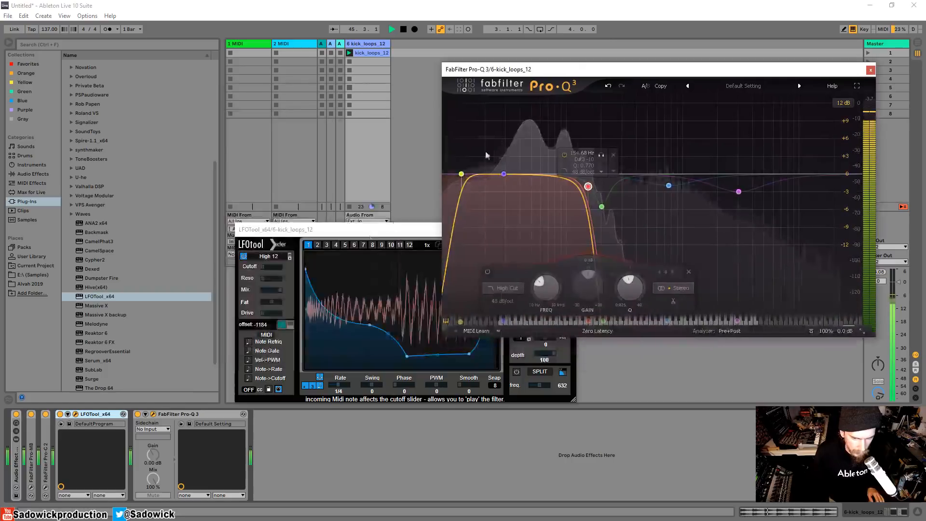
drag(299, 230, 246, 237)
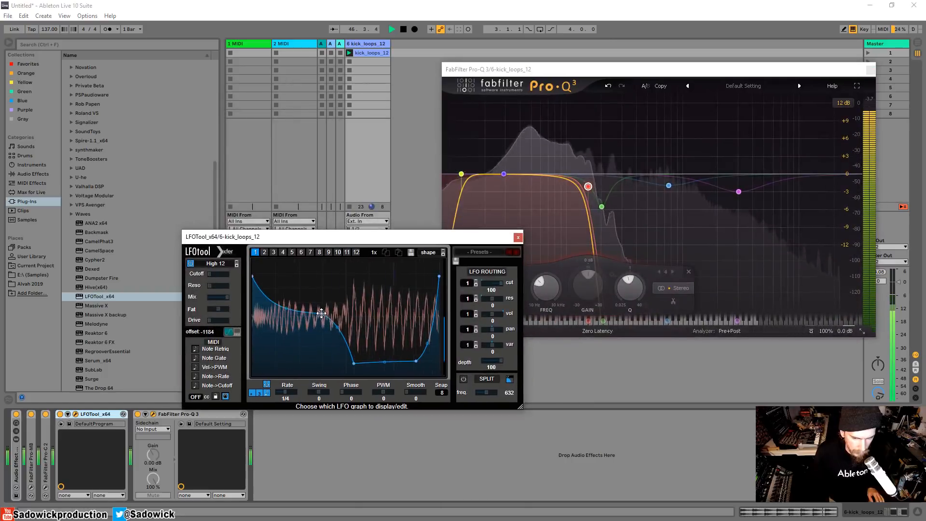
Lower the LFO point before the midpoint and raise the last one, bending the rise between them after the central dip.
drag(321, 313, 321, 331)
drag(416, 360, 402, 313)
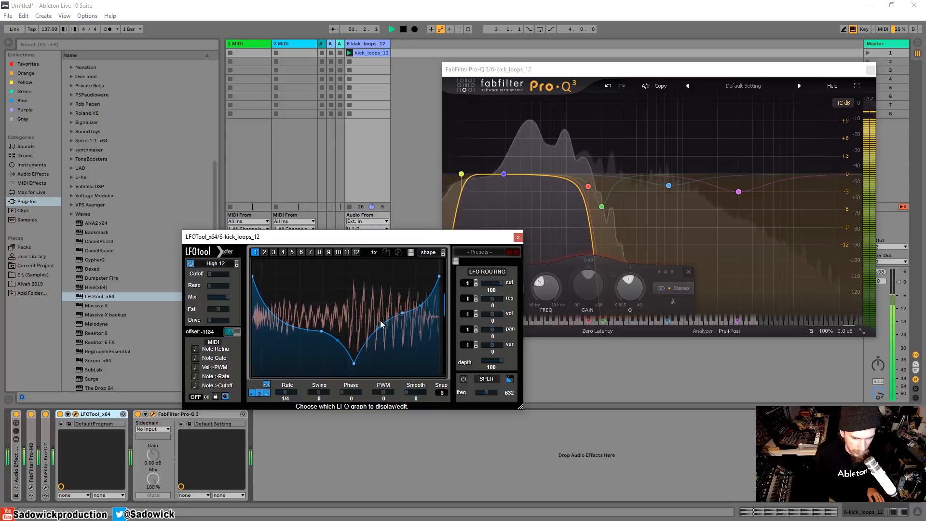
drag(380, 331, 388, 346)
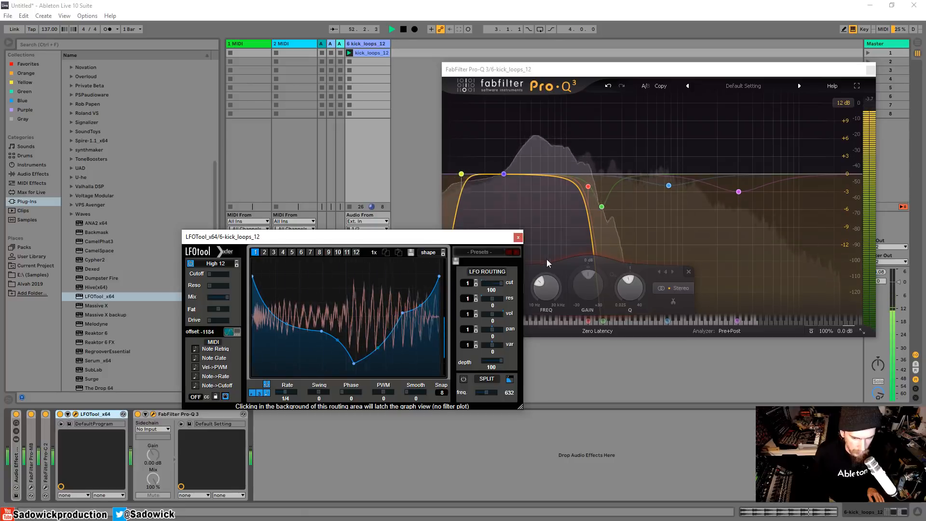
Compare the kick with LFOTool off and on, and raise Pro-Q 3's high cut to 15091 Hz.
click(60, 414)
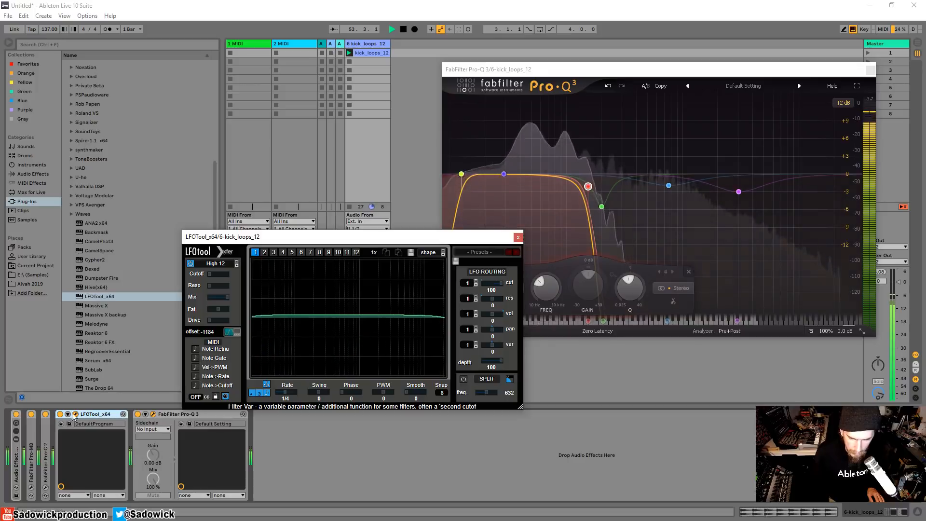
click(60, 415)
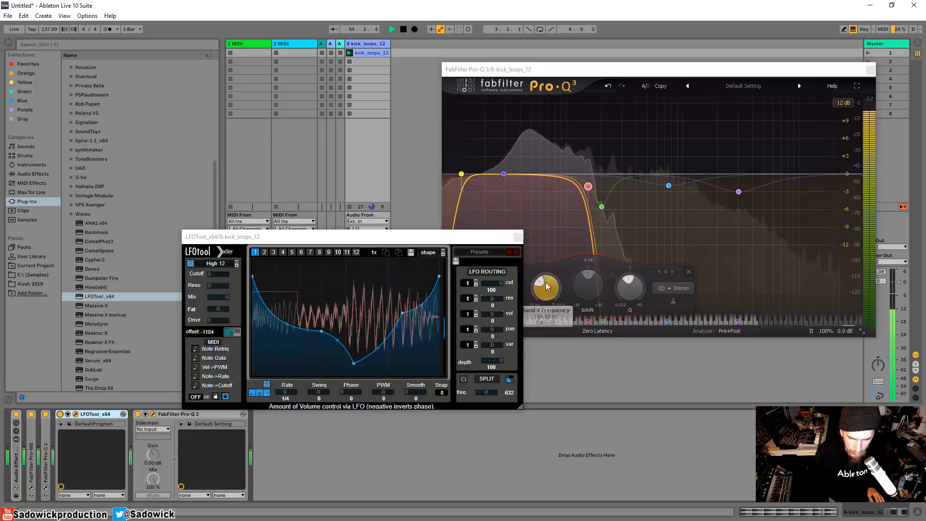
drag(588, 186, 819, 181)
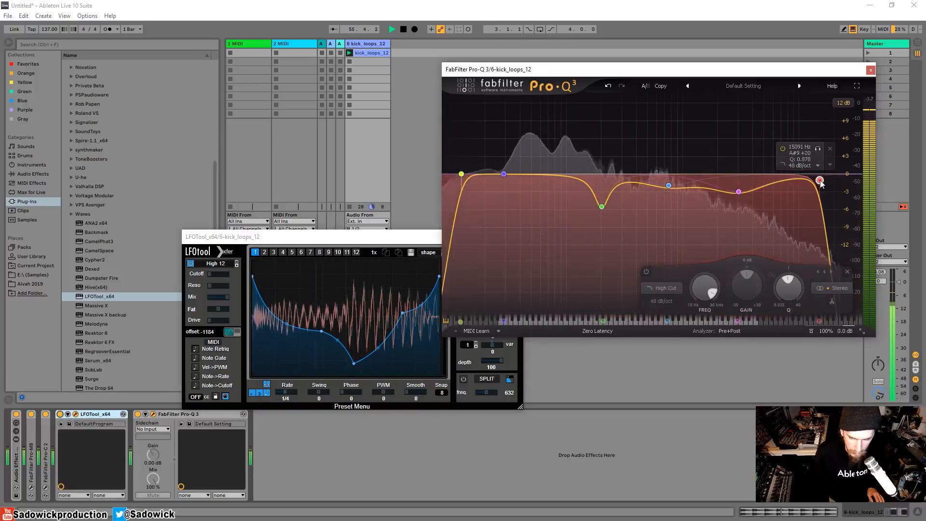
Reopen LFOTool, deepen the curve's rise after the central dip and shift the dip slightly earlier, and audition the kick.
click(871, 70)
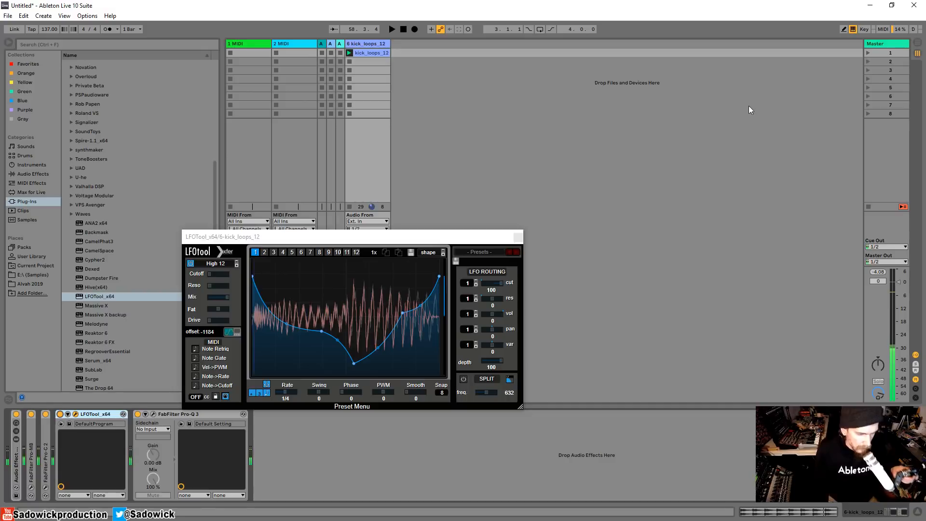
click(518, 237)
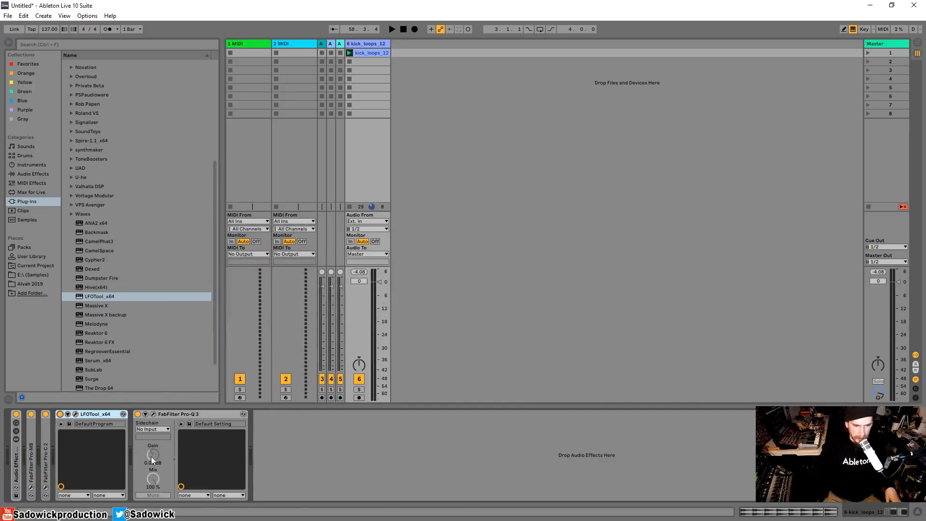
click(76, 414)
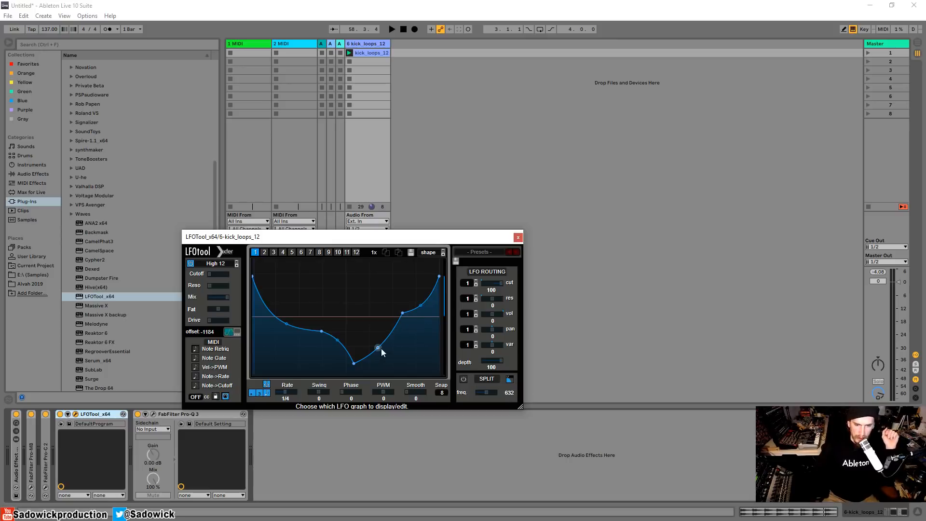
drag(381, 348, 387, 363)
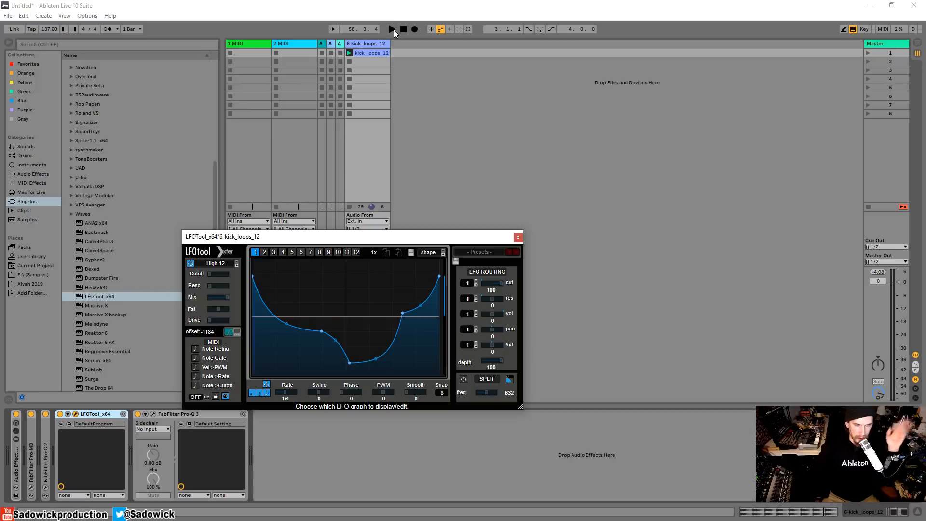
click(392, 29)
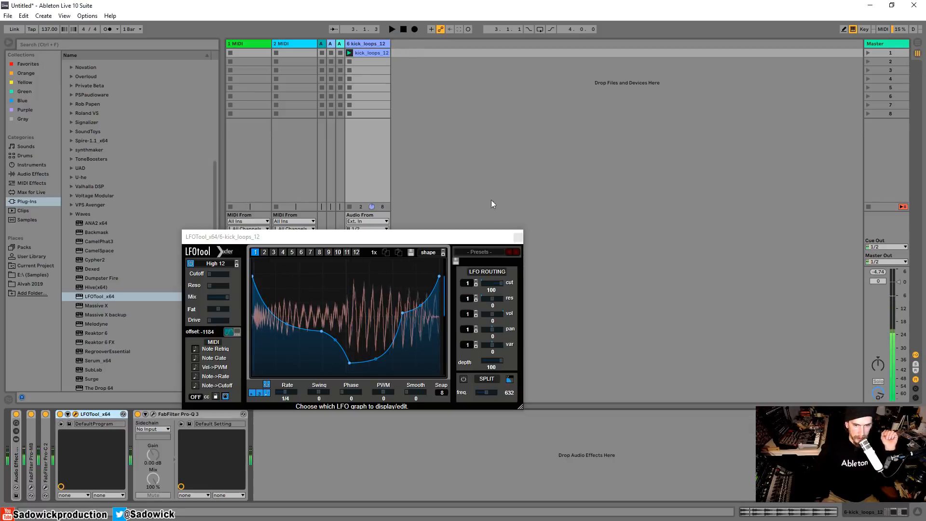
click(518, 237)
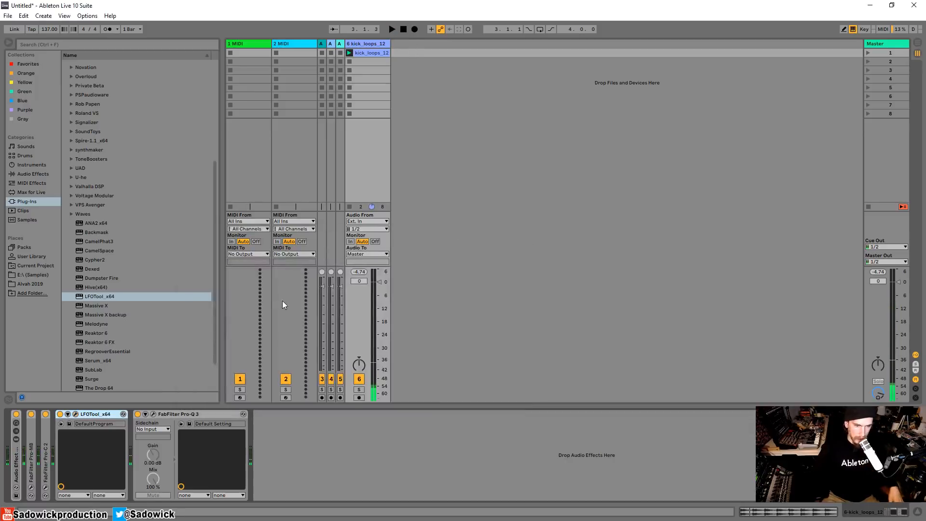
Fold LFOTool and Pro-Q 3, add FabFilter Pro-L 2 at the end of the chain, and reduce its window to Small.
double_click(98, 416)
double_click(115, 412)
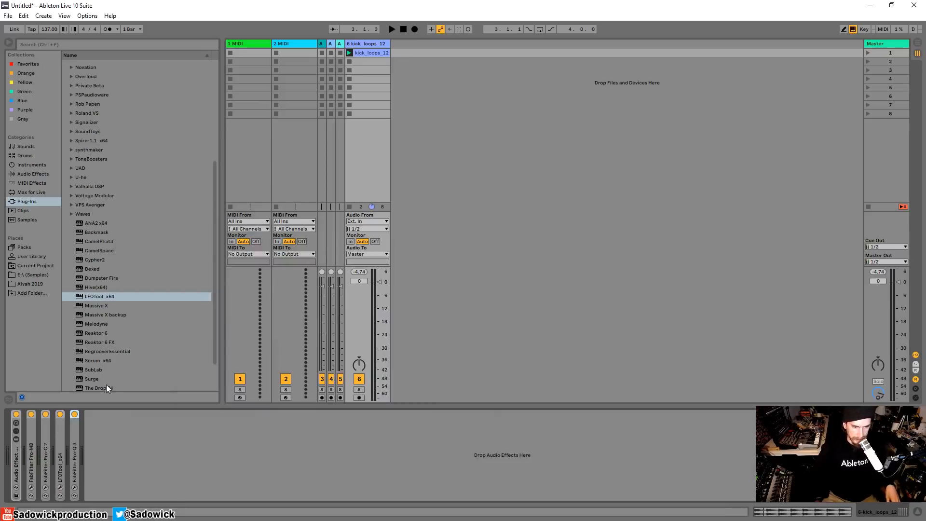
scroll(114, 172, up, 5)
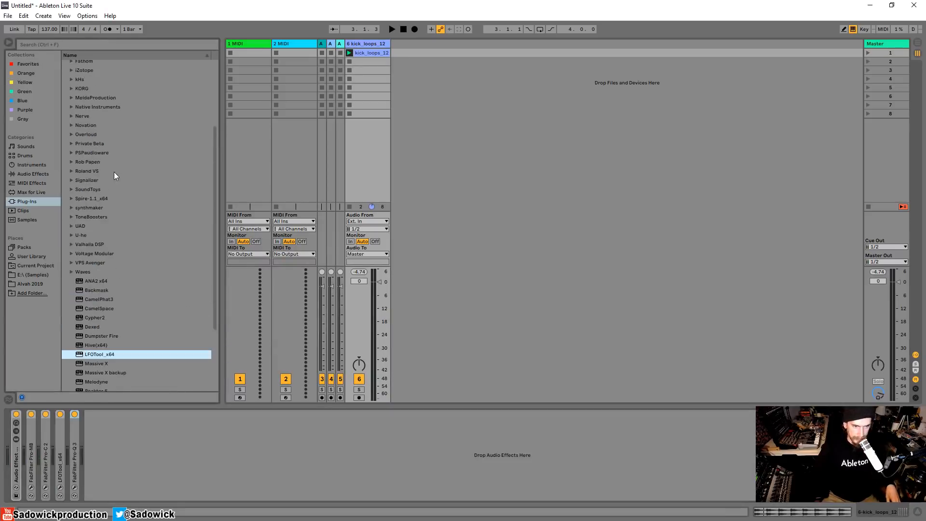
click(71, 119)
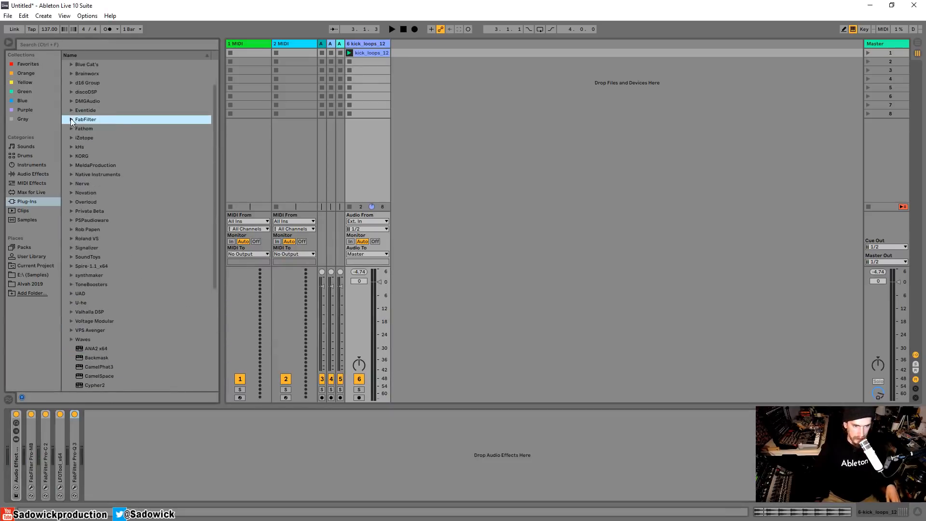
click(71, 119)
drag(110, 211, 159, 436)
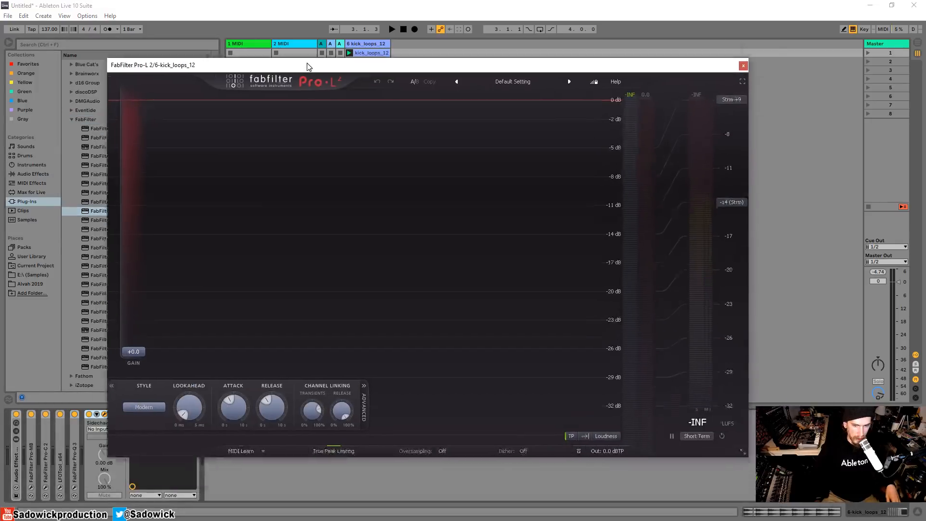
drag(309, 66, 296, 46)
click(729, 432)
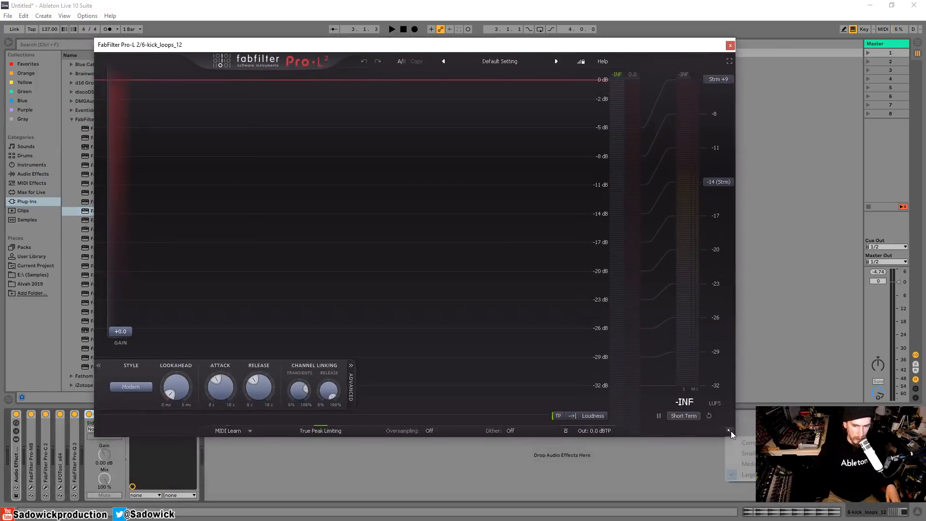
click(748, 454)
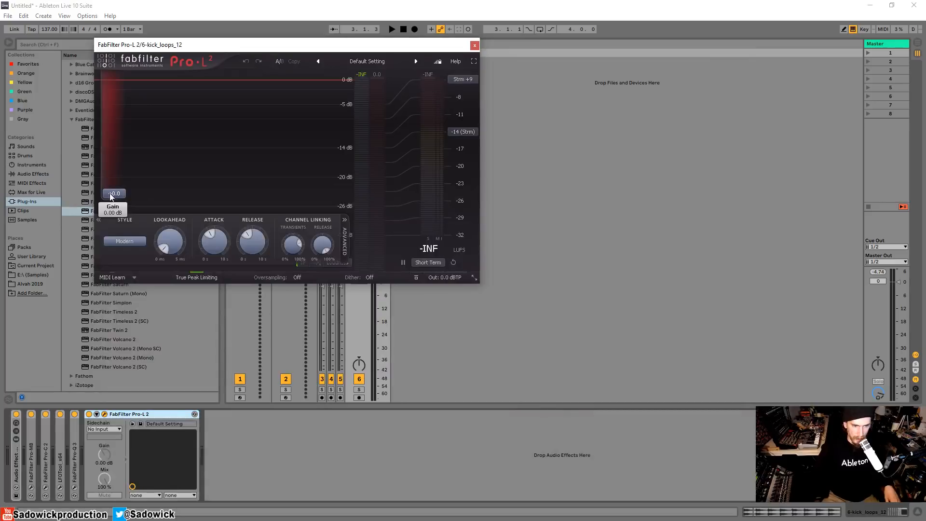
Play the kick, set Pro-L 2's gain to about +3.9 dB, and close its window.
key(space)
drag(129, 192, 128, 173)
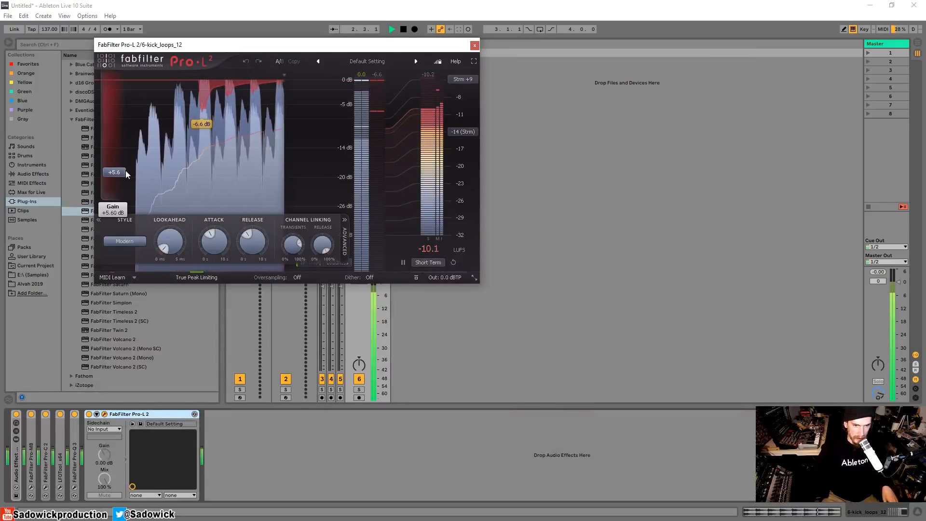
drag(377, 45, 650, 102)
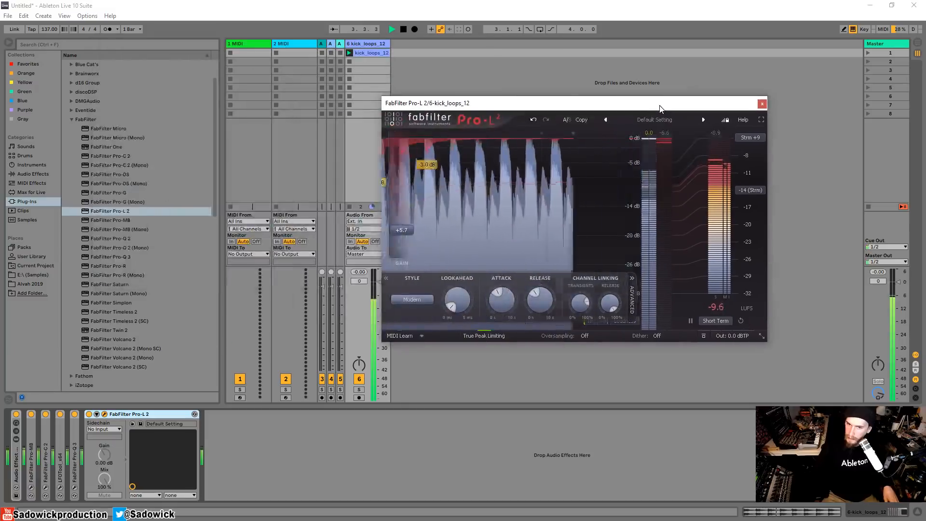
drag(394, 234, 395, 239)
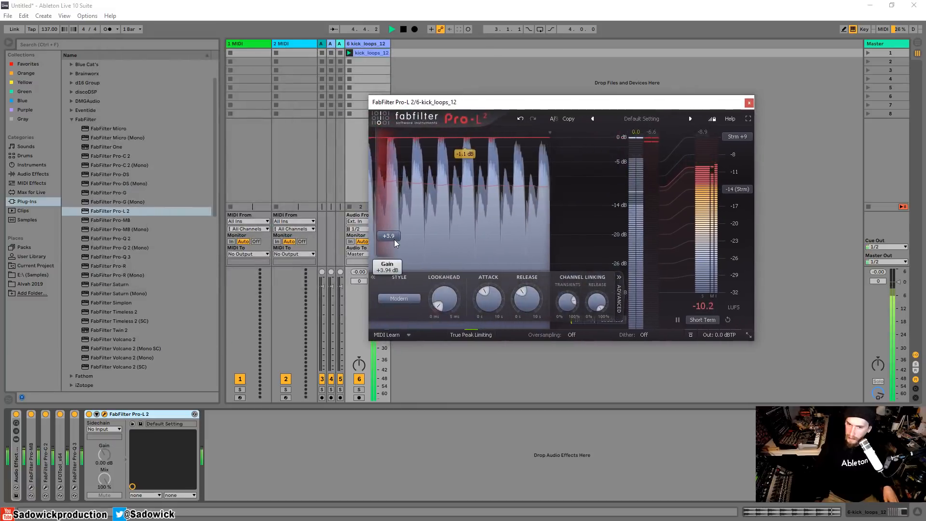
click(748, 103)
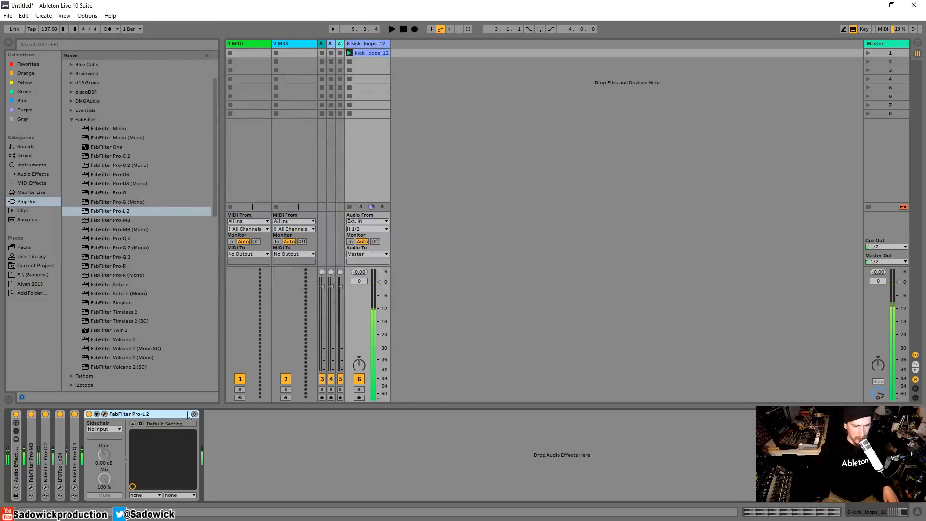
Reopen Pro-Q 3 during playback and turn its bell near 3 kHz into a boost of about 5 dB.
double_click(74, 454)
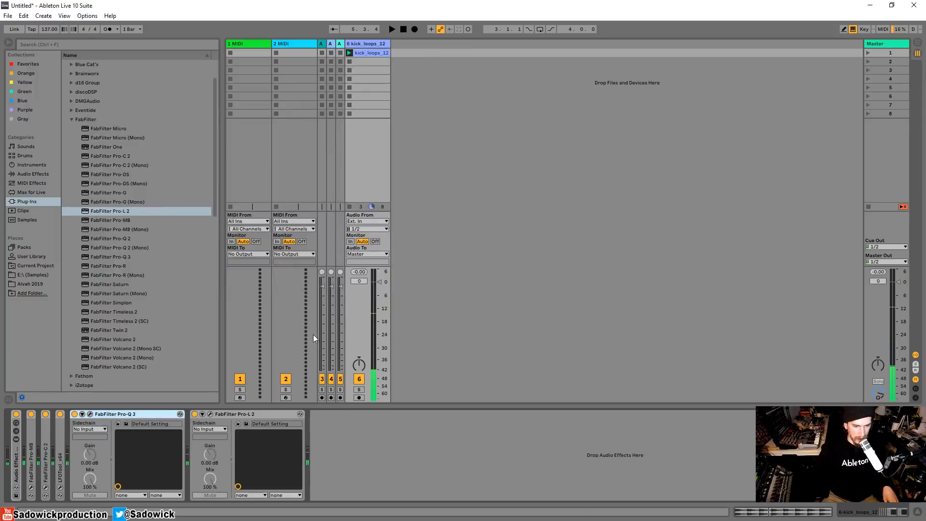
click(90, 415)
drag(710, 70, 423, 68)
key(space)
mouse_move(467, 186)
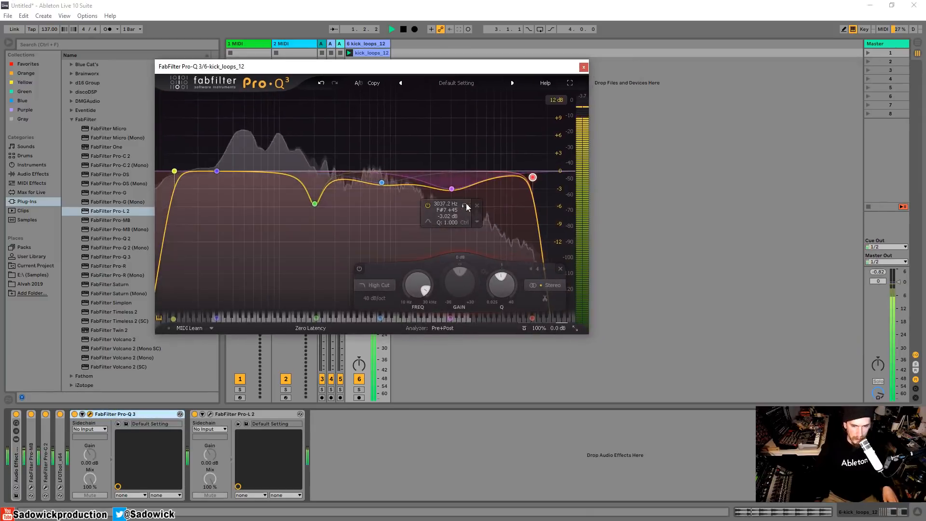
drag(452, 189, 449, 155)
mouse_move(381, 183)
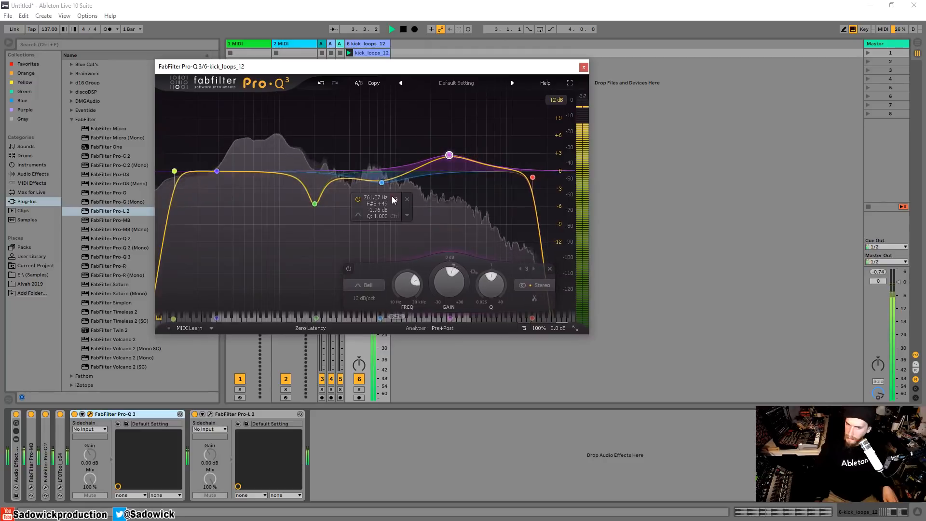
mouse_move(449, 155)
mouse_down()
mouse_move(448, 111)
mouse_move(456, 142)
mouse_up()
Move Pro-Q 3's 761 Hz cut to about 617 Hz at -1.39 dB and narrow it to Q 3.122.
mouse_move(387, 186)
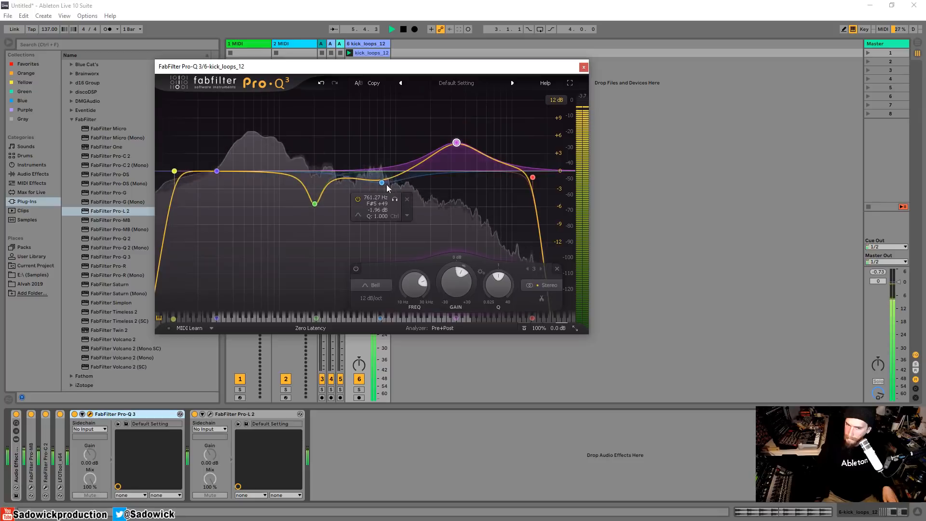
mouse_move(386, 185)
mouse_down()
mouse_move(377, 220)
mouse_move(373, 183)
mouse_up()
scroll(372, 182, up, 6)
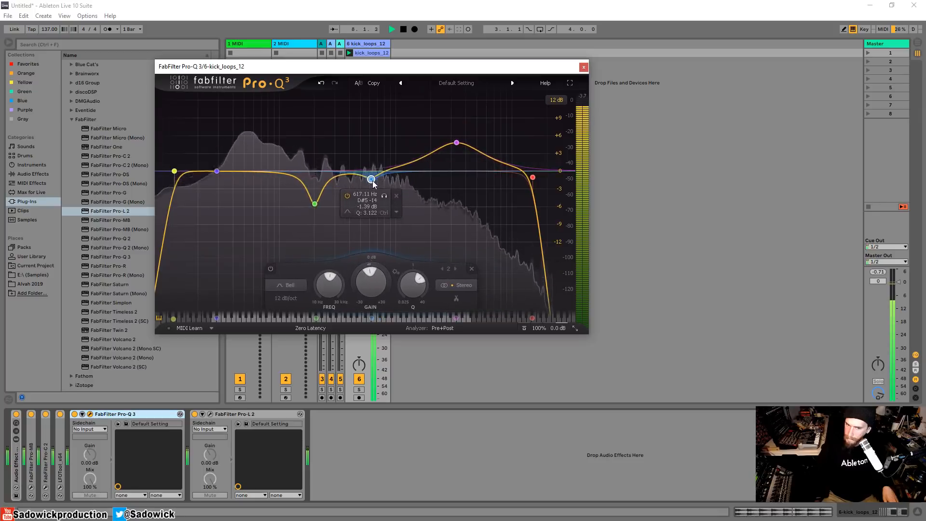
Solo the 202 Hz cut briefly and move it to about 252 Hz at -5.71 dB.
click(316, 204)
click(327, 221)
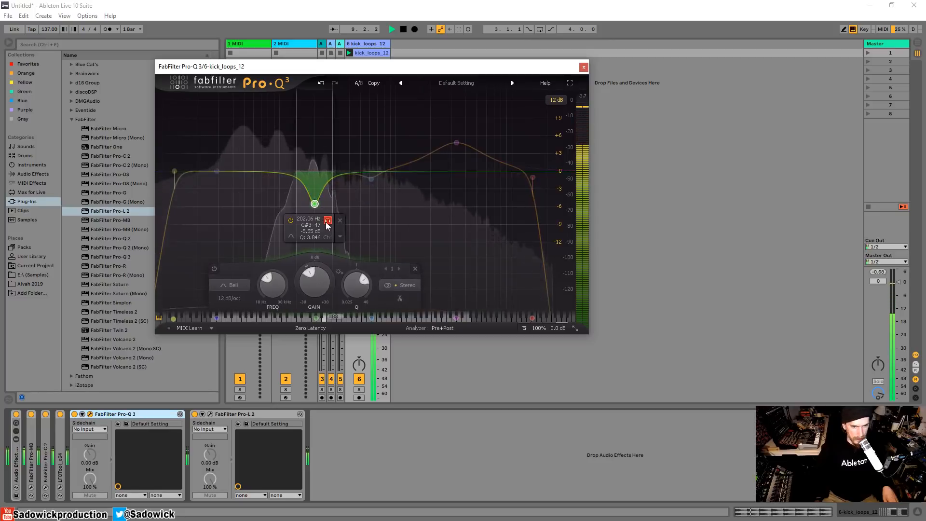
click(328, 221)
mouse_move(315, 203)
mouse_down()
mouse_move(316, 234)
mouse_move(338, 209)
mouse_move(352, 208)
mouse_move(326, 205)
mouse_up()
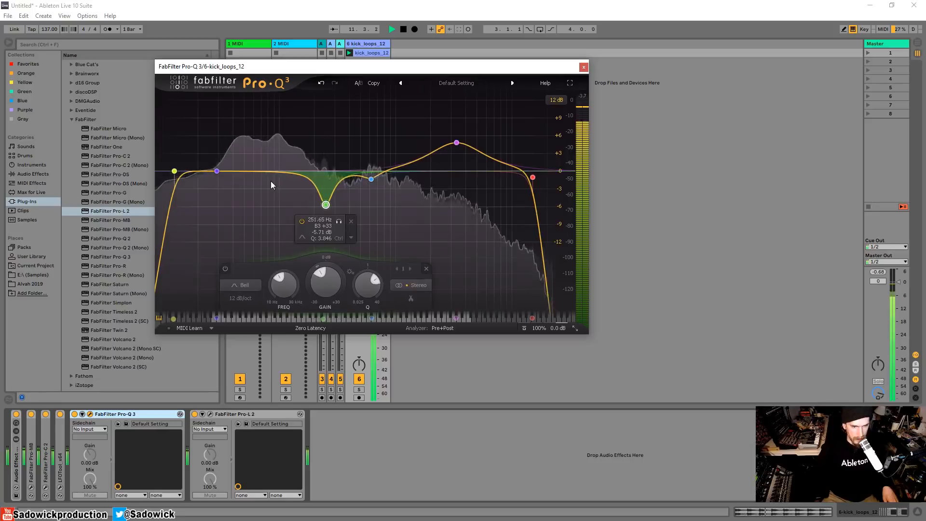
Add a boost of about 2 dB near 1.4 kHz and set the high bell to 5036.5 Hz, +2.94 dB, Q 0.973.
drag(217, 171, 478, 154)
scroll(423, 188, up, 5)
scroll(417, 146, down, 5)
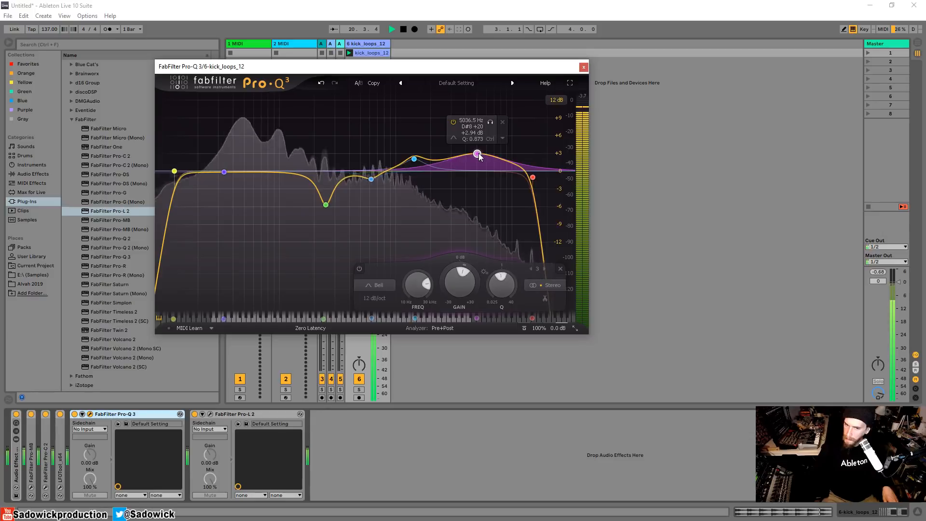
Using the spectrum peaks, pull the upper mid cut to 725.80 Hz at -5.22 dB, close Pro-Q 3 and stop playback.
click(433, 246)
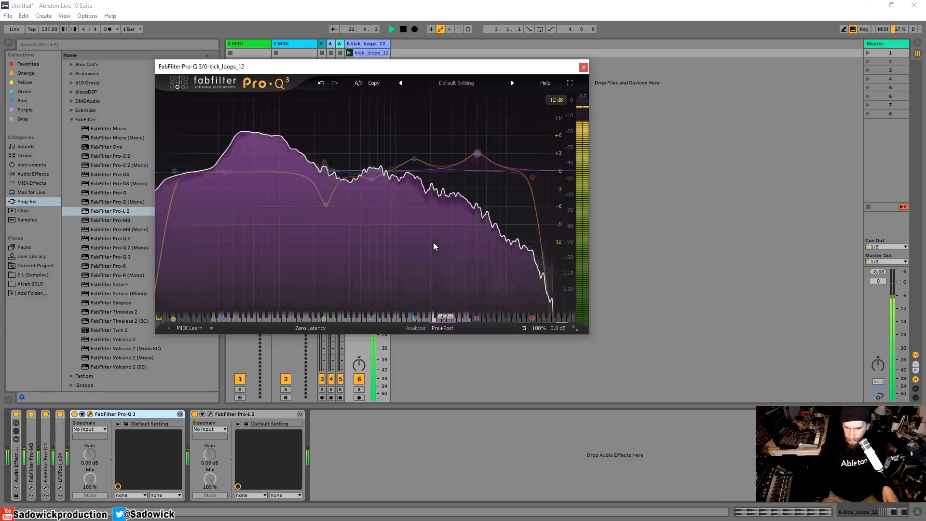
mouse_move(433, 242)
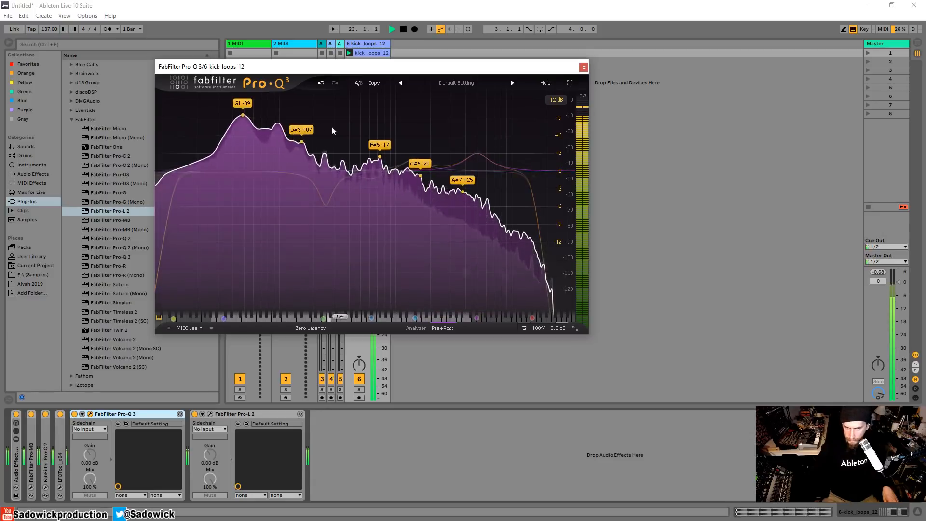
drag(380, 157, 379, 202)
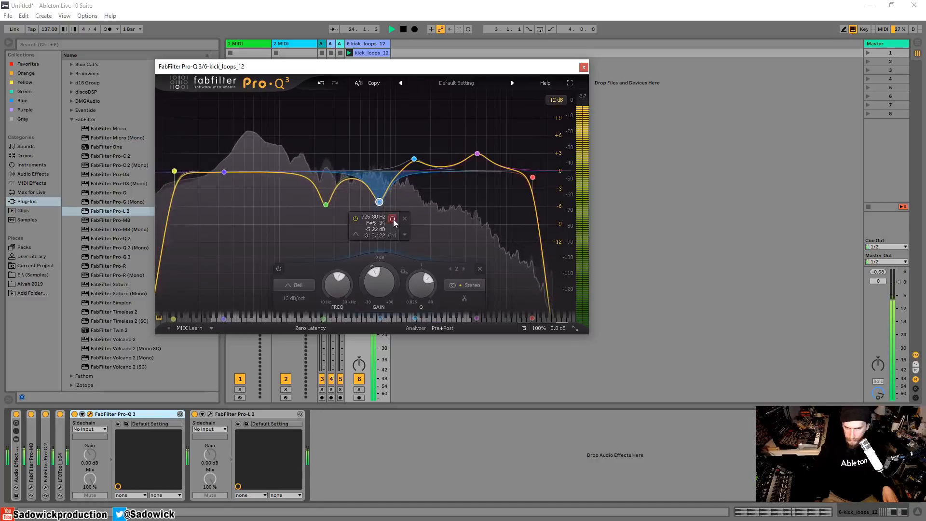
click(393, 220)
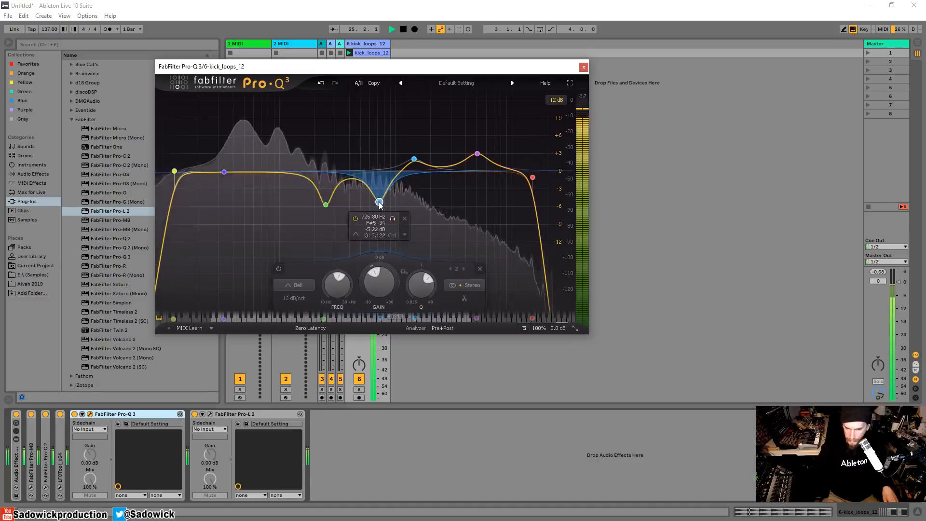
click(584, 66)
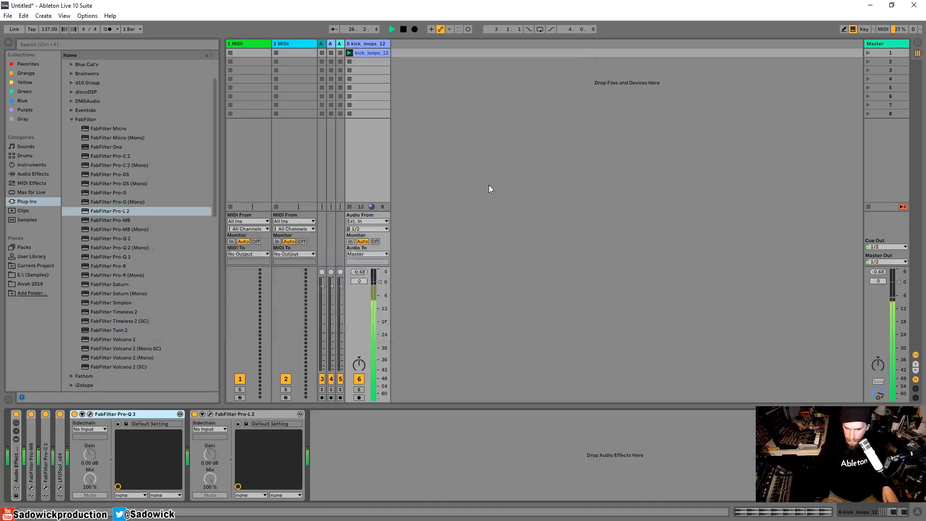
key(space)
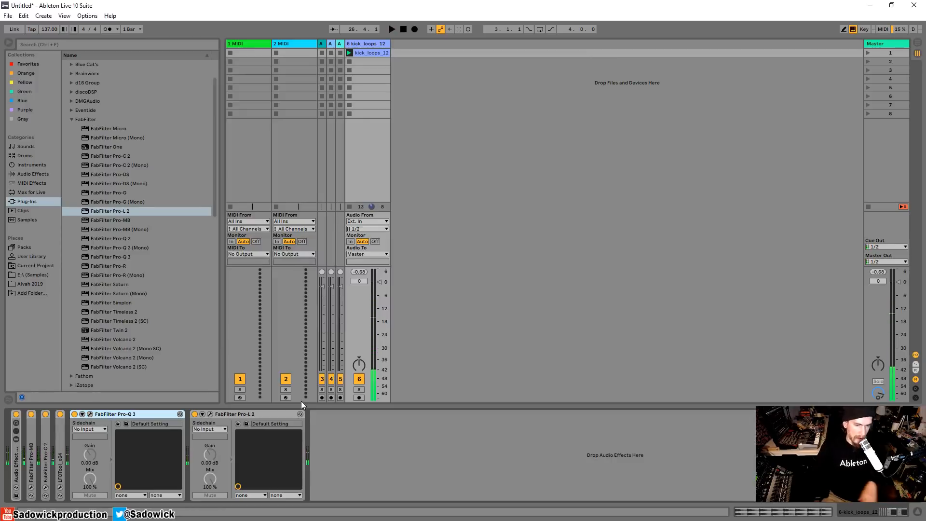
Fold the open devices, group the whole chain from the audio effect rack through Pro-L 2, and audition the kick with the group bypassed.
double_click(126, 415)
double_click(125, 413)
click(14, 463)
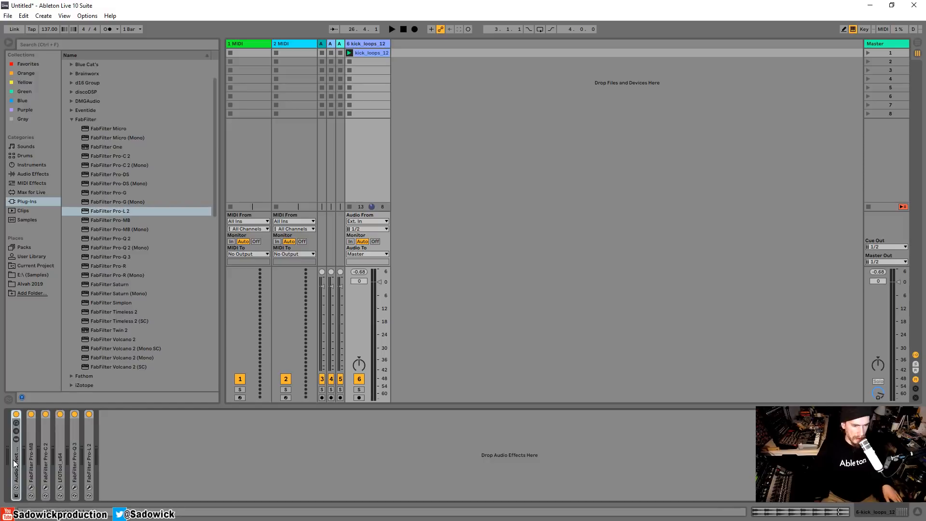
shift+click(86, 454)
right_click(88, 450)
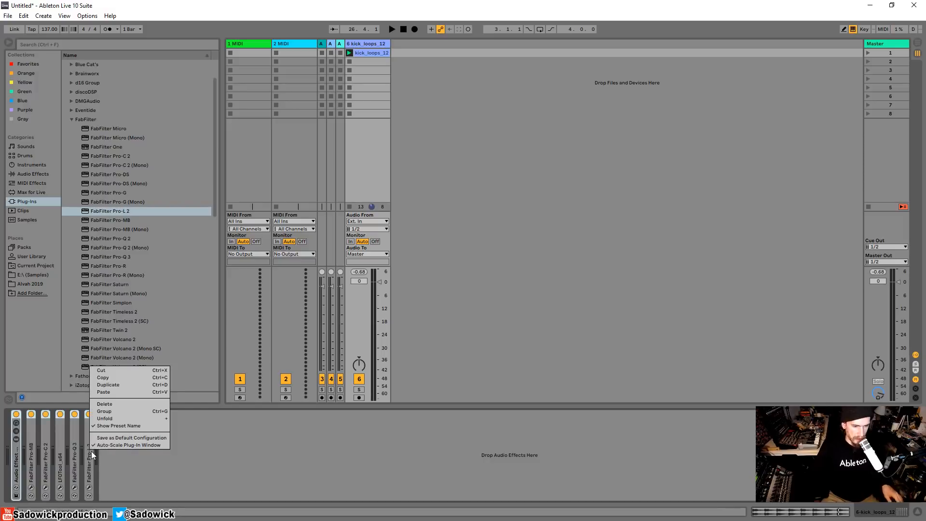
click(124, 413)
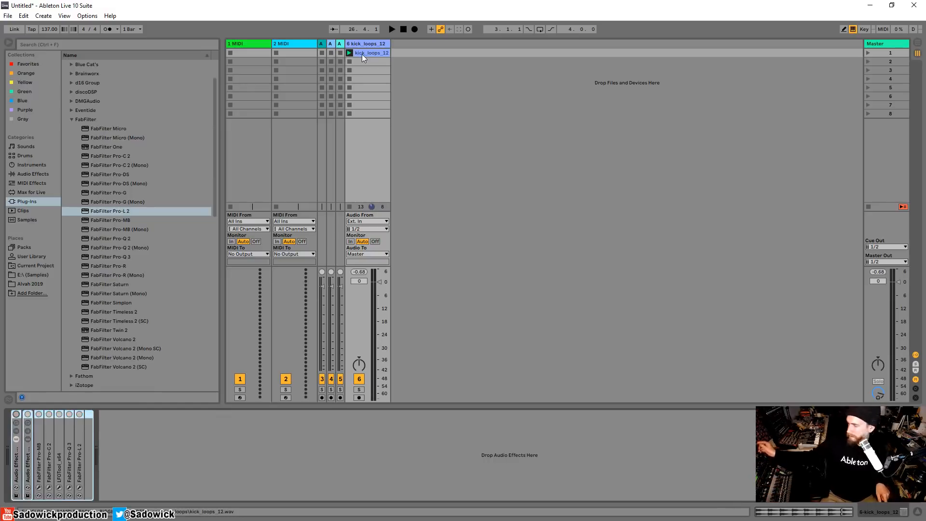
key(space)
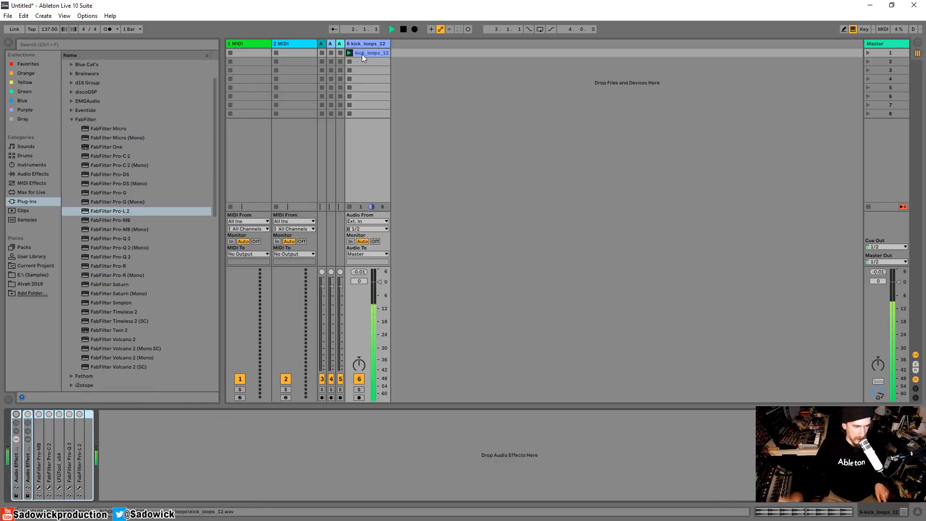
key(space)
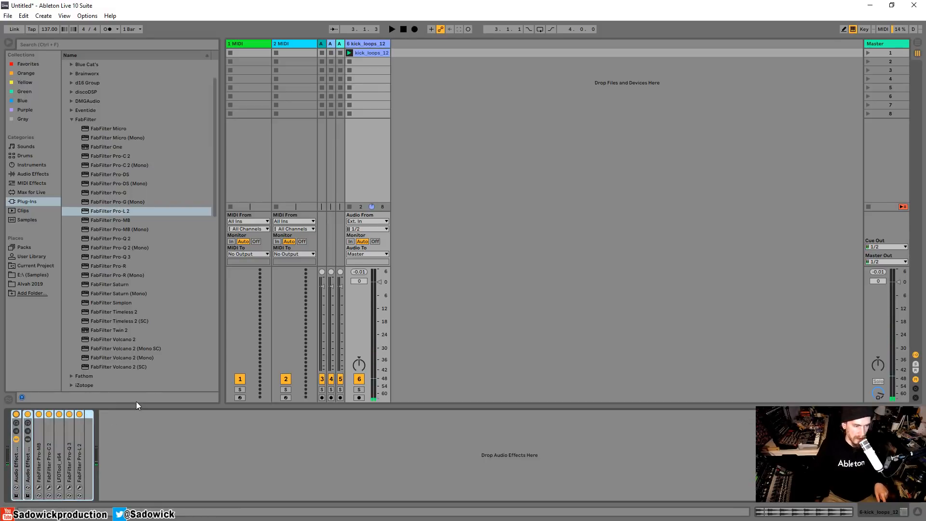
Play the kick loop, unfold the layer rack inside the group, and open the mainkick chain's nested audio effect rack.
key(space)
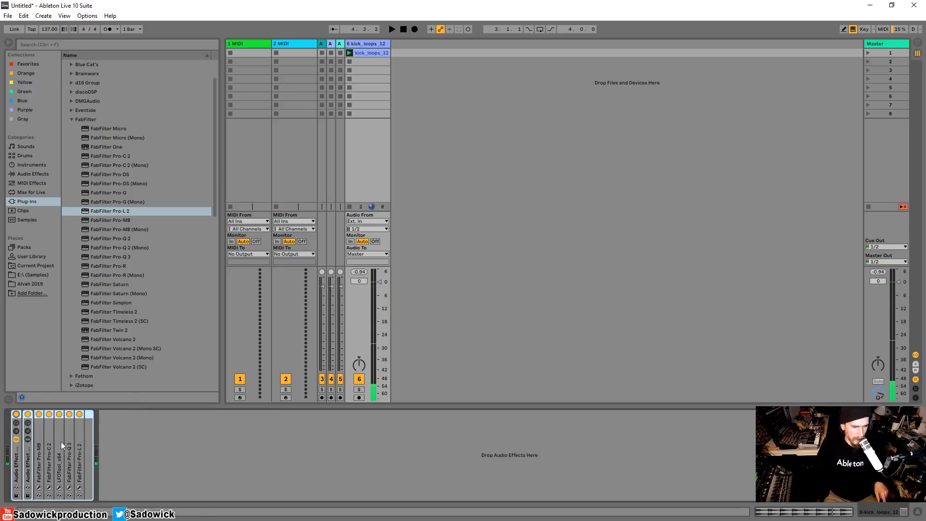
key(space)
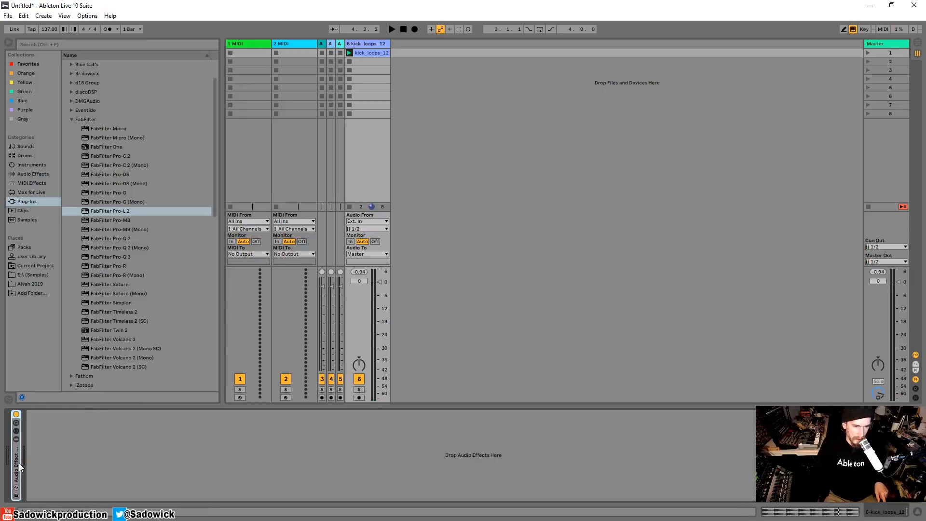
double_click(34, 459)
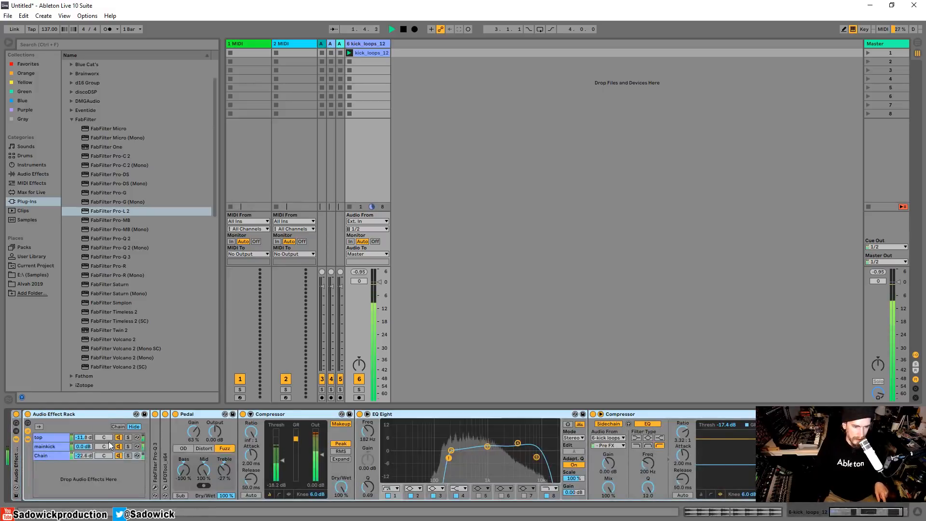
click(128, 446)
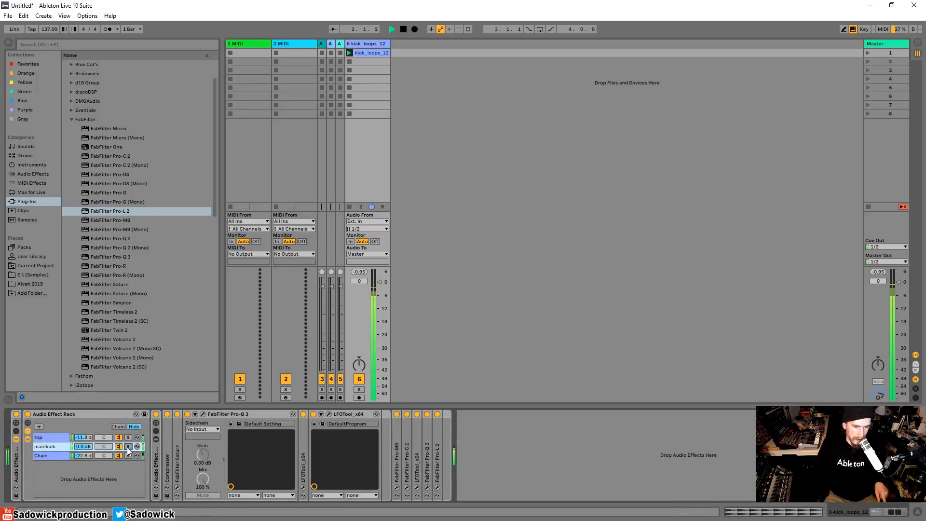
double_click(155, 462)
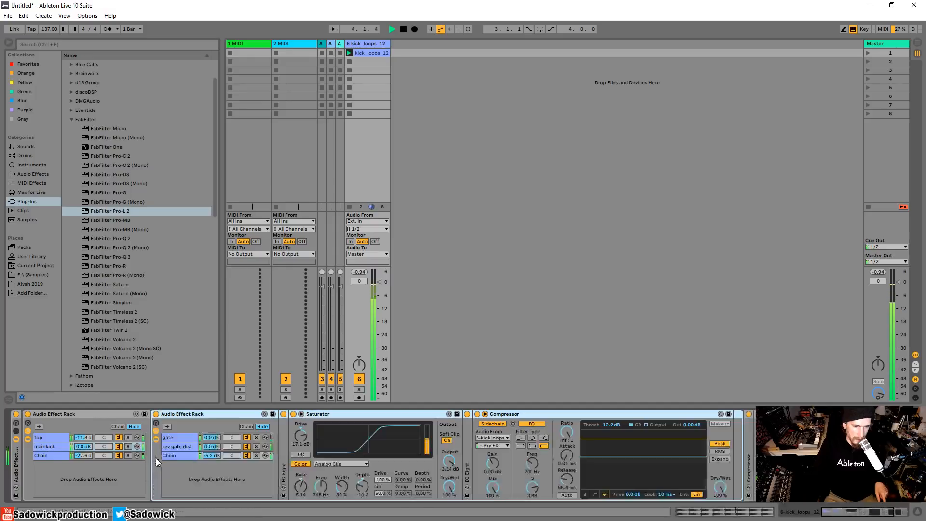
Audition the gate, rev gate dist and Chain layers of the nested rack one after another.
click(257, 438)
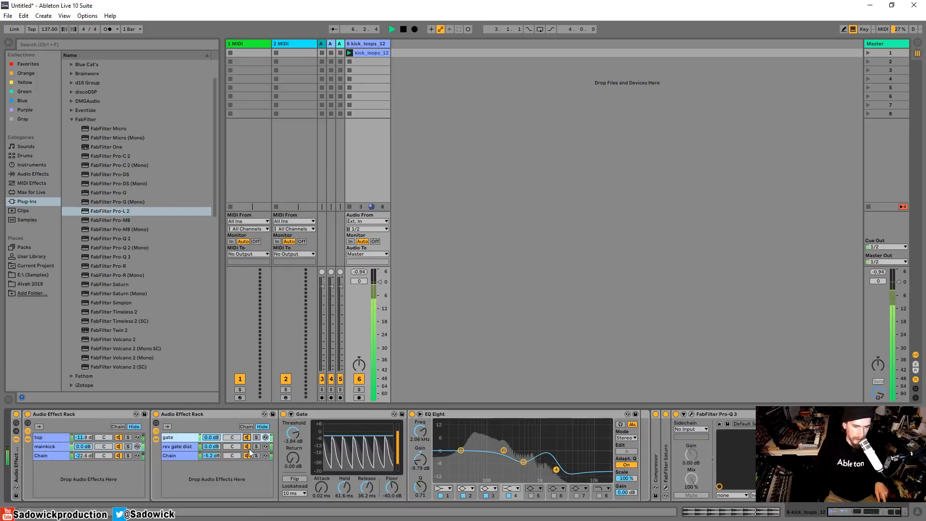
click(248, 447)
click(256, 446)
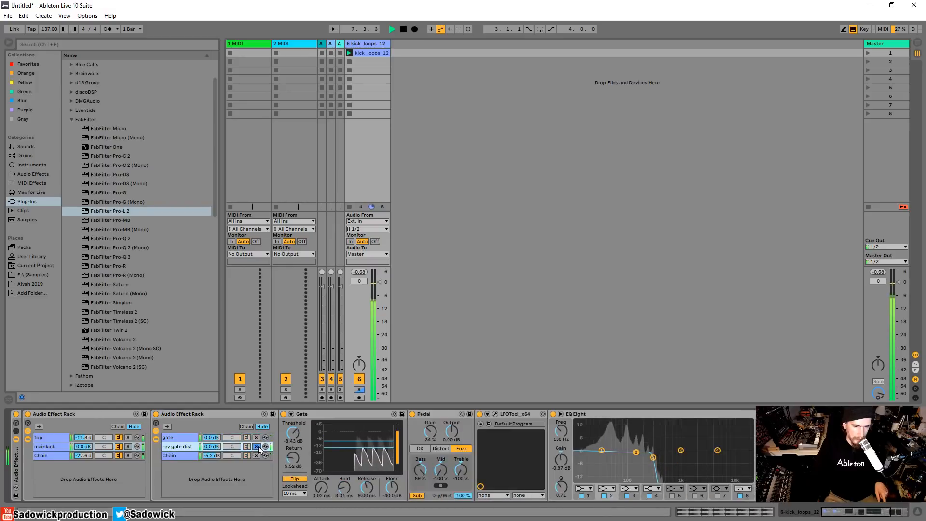
click(256, 456)
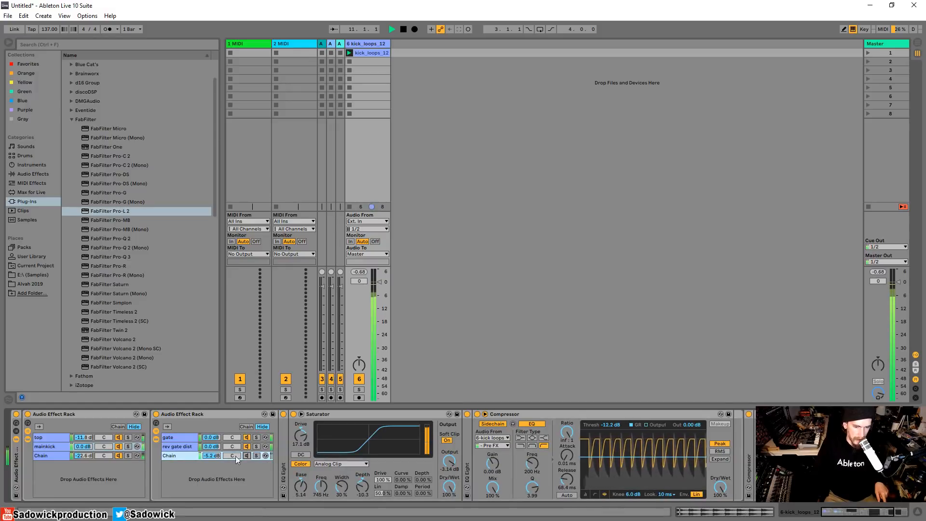
Lower the nested rack's Chain layer to about -17 dB, stop playback and fold that rack.
click(247, 454)
key(ctrl+z)
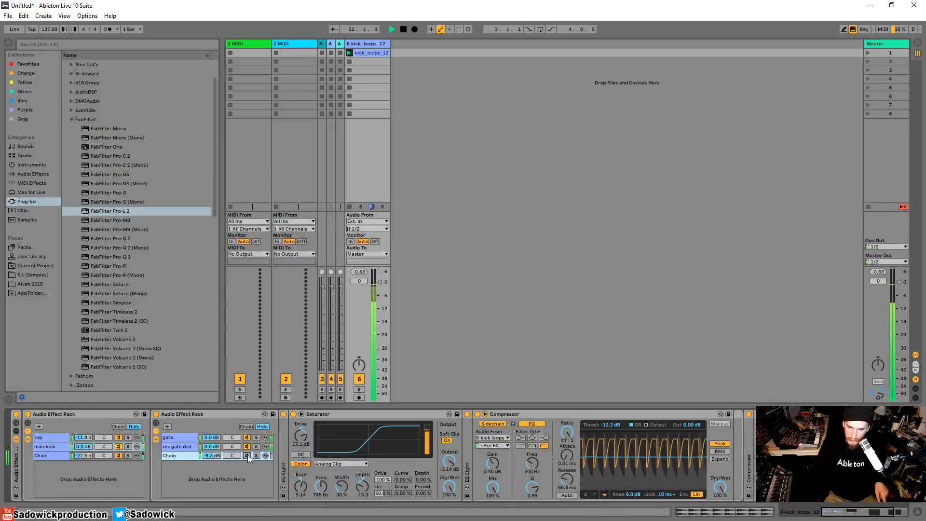
mouse_move(214, 455)
mouse_down()
mouse_move(214, 484)
mouse_move(214, 472)
mouse_up()
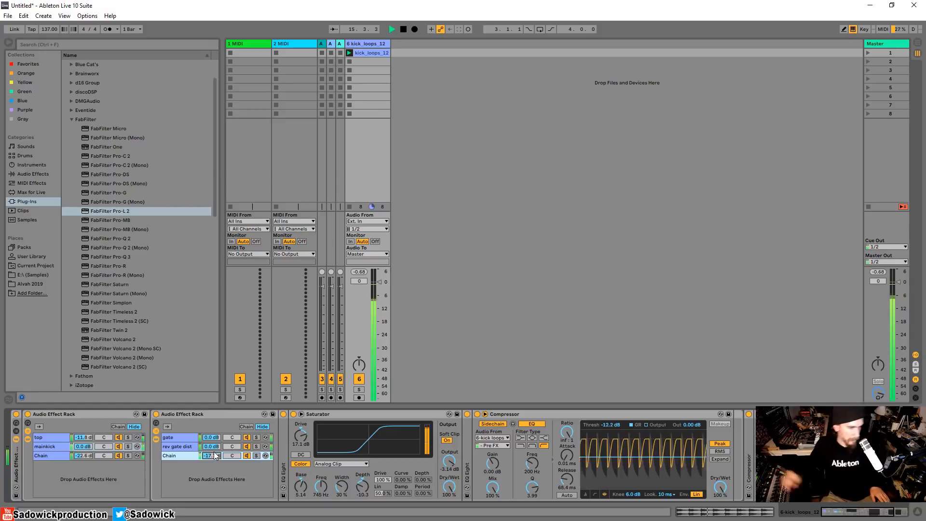
key(space)
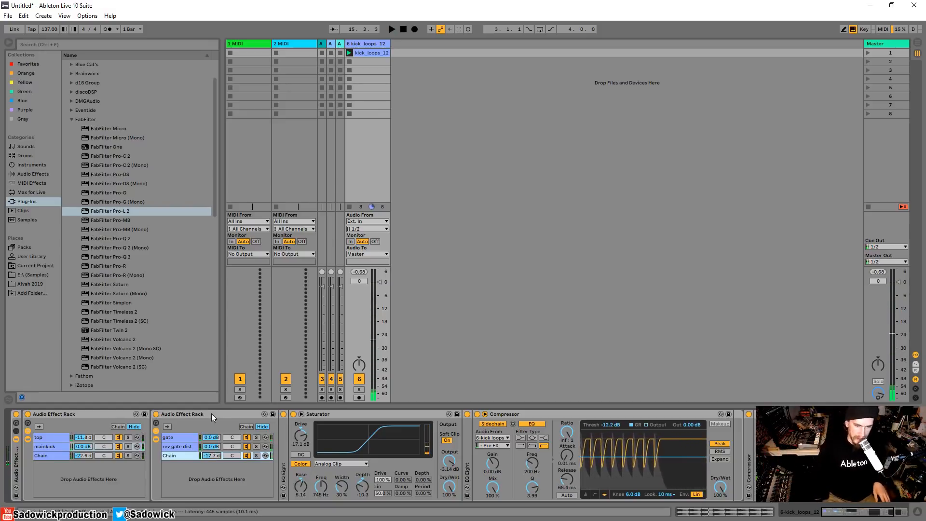
double_click(195, 414)
click(88, 412)
During playback, raise the last low point of the MG Low 6 cutoff curve in the mainkick chain's final LFOTool, and close it.
key(space)
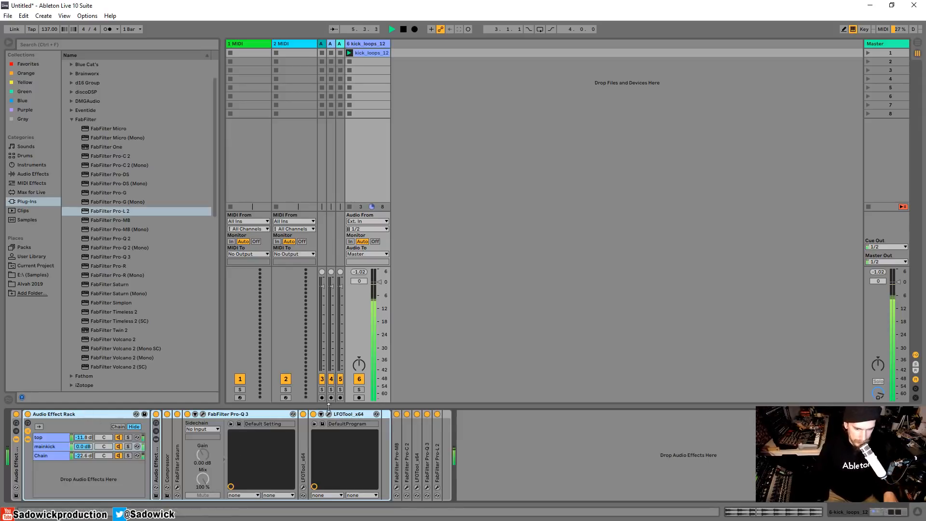
click(329, 415)
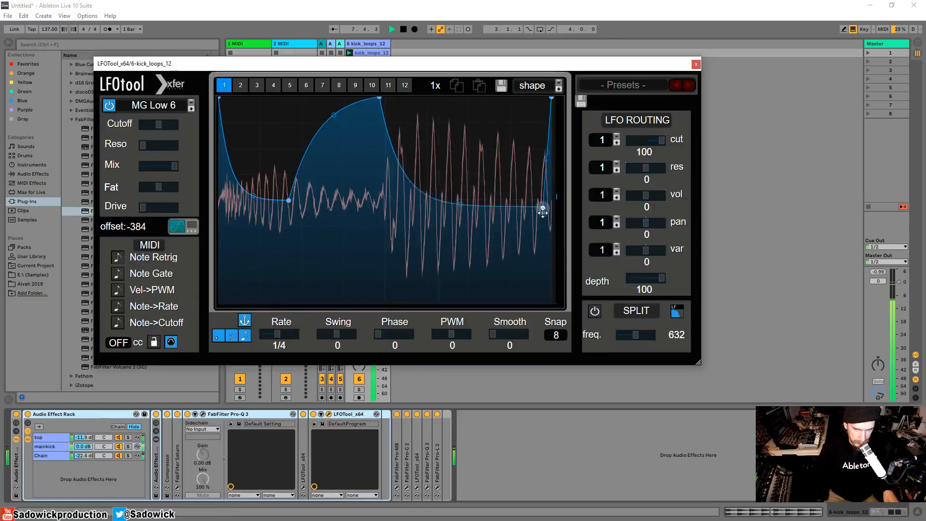
mouse_move(539, 205)
mouse_down()
mouse_move(536, 252)
mouse_move(541, 193)
mouse_move(538, 217)
mouse_up()
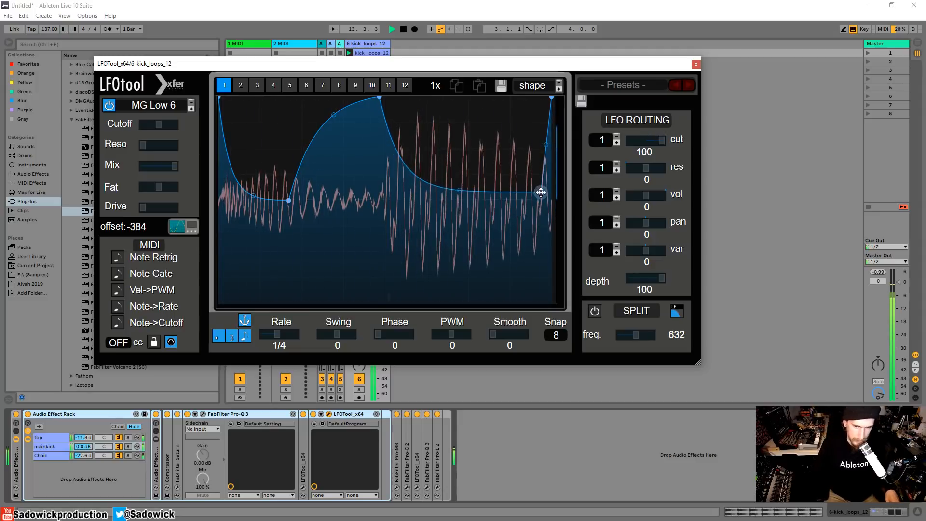
click(696, 64)
key(space)
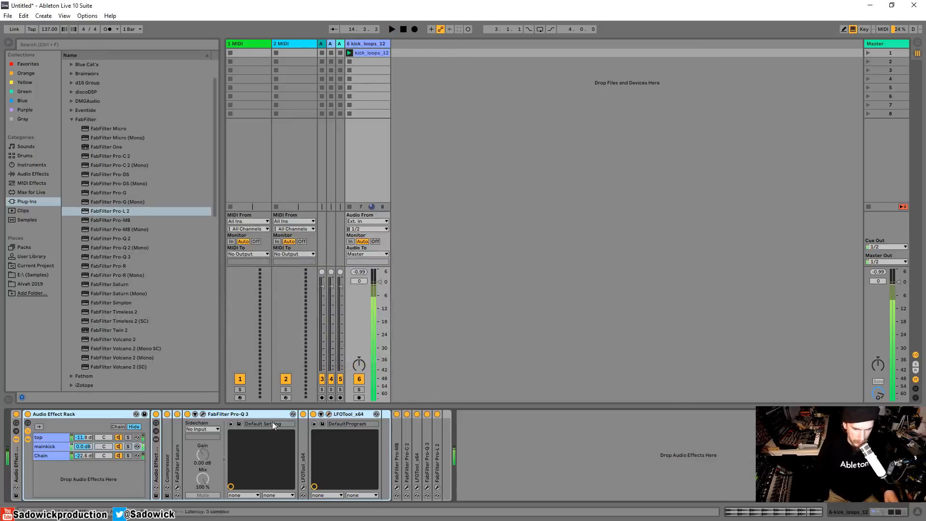
Reshape the High 12 cutoff curve in the LFOTool after Pro-C 2, lowering its first middle point, and fold the layer rack.
double_click(417, 453)
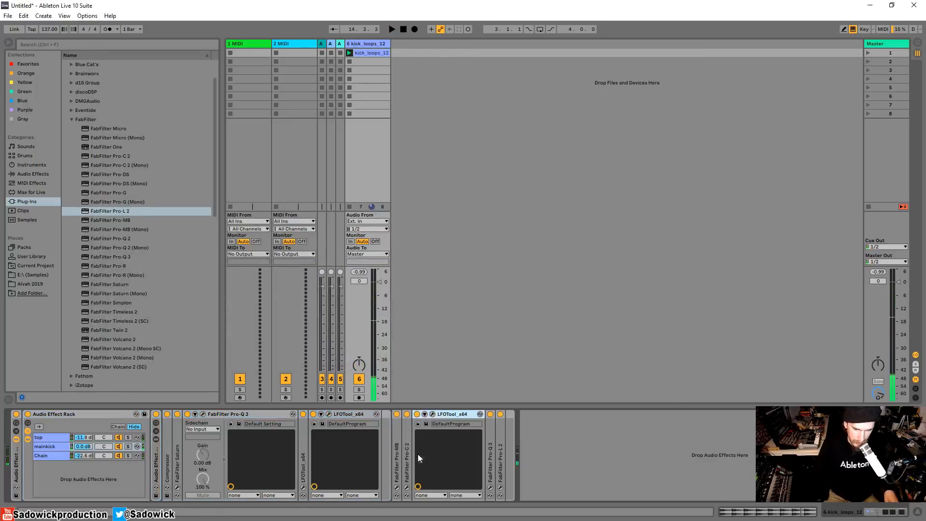
click(432, 414)
key(space)
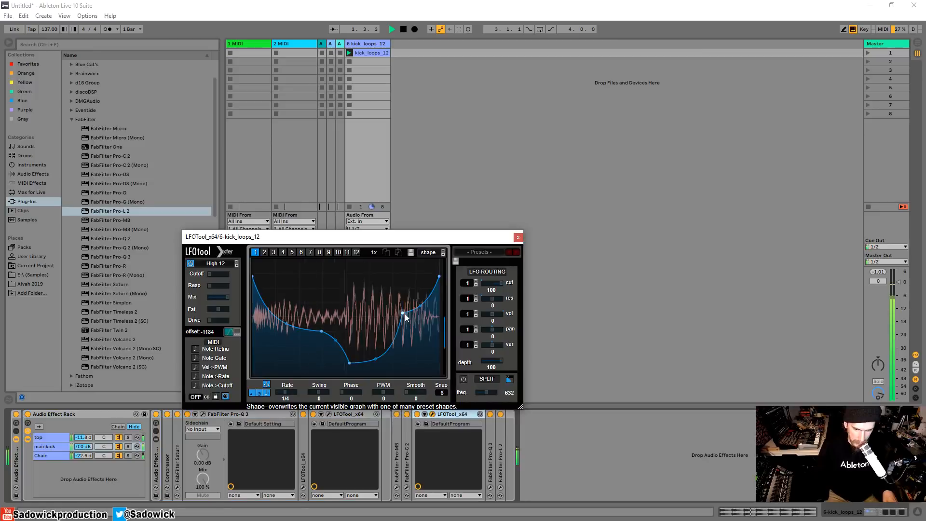
mouse_move(404, 314)
mouse_down()
mouse_move(414, 356)
mouse_move(406, 312)
mouse_up()
mouse_move(322, 332)
mouse_down()
mouse_move(320, 357)
mouse_move(319, 304)
mouse_move(317, 342)
mouse_up()
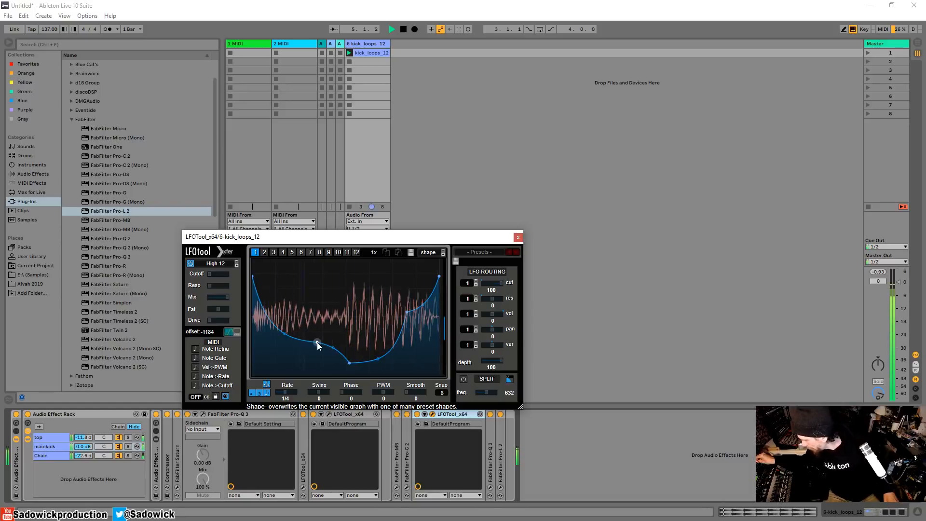
key(space)
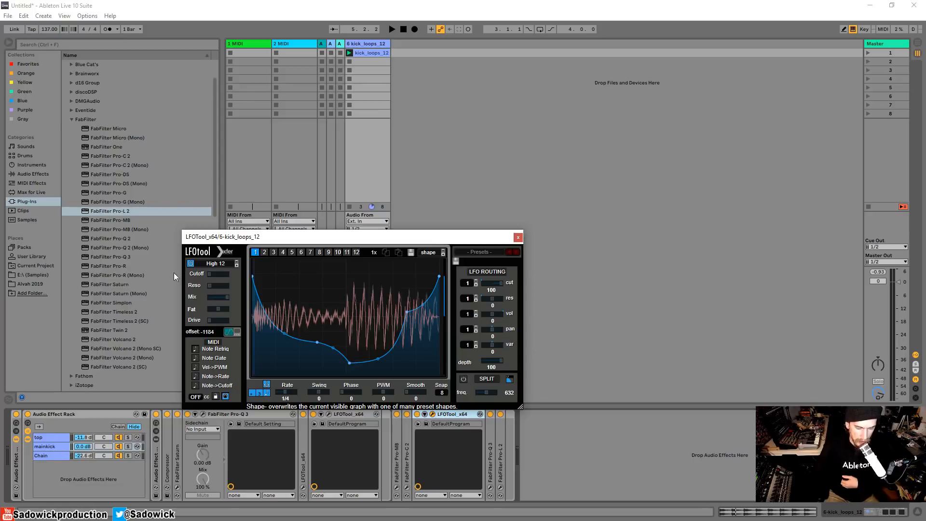
click(518, 238)
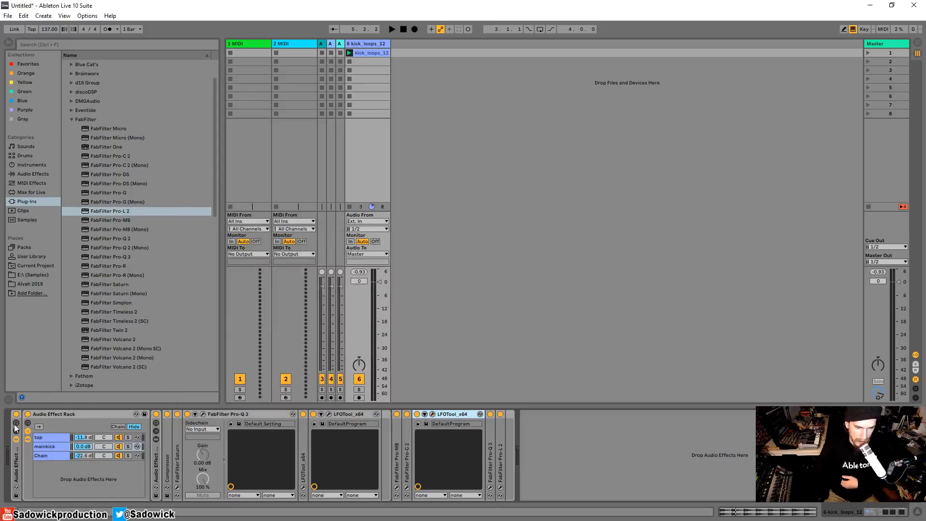
double_click(52, 414)
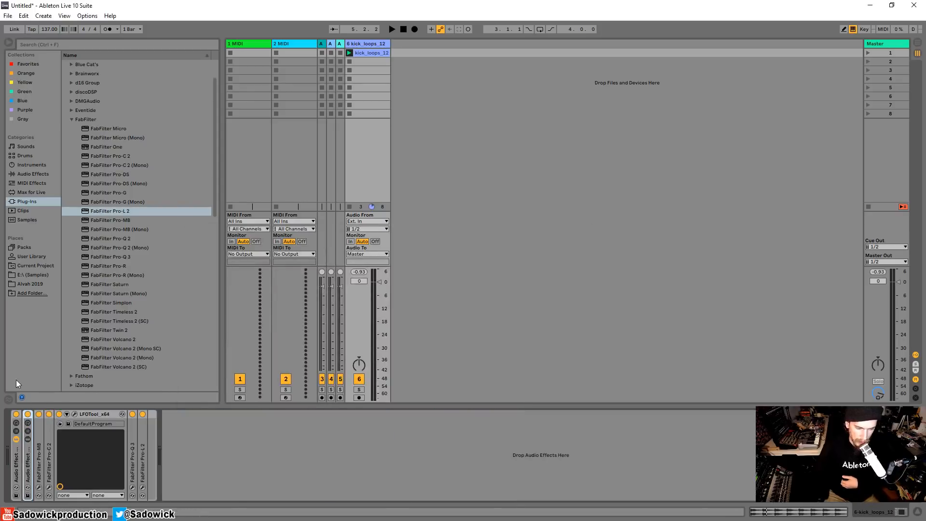